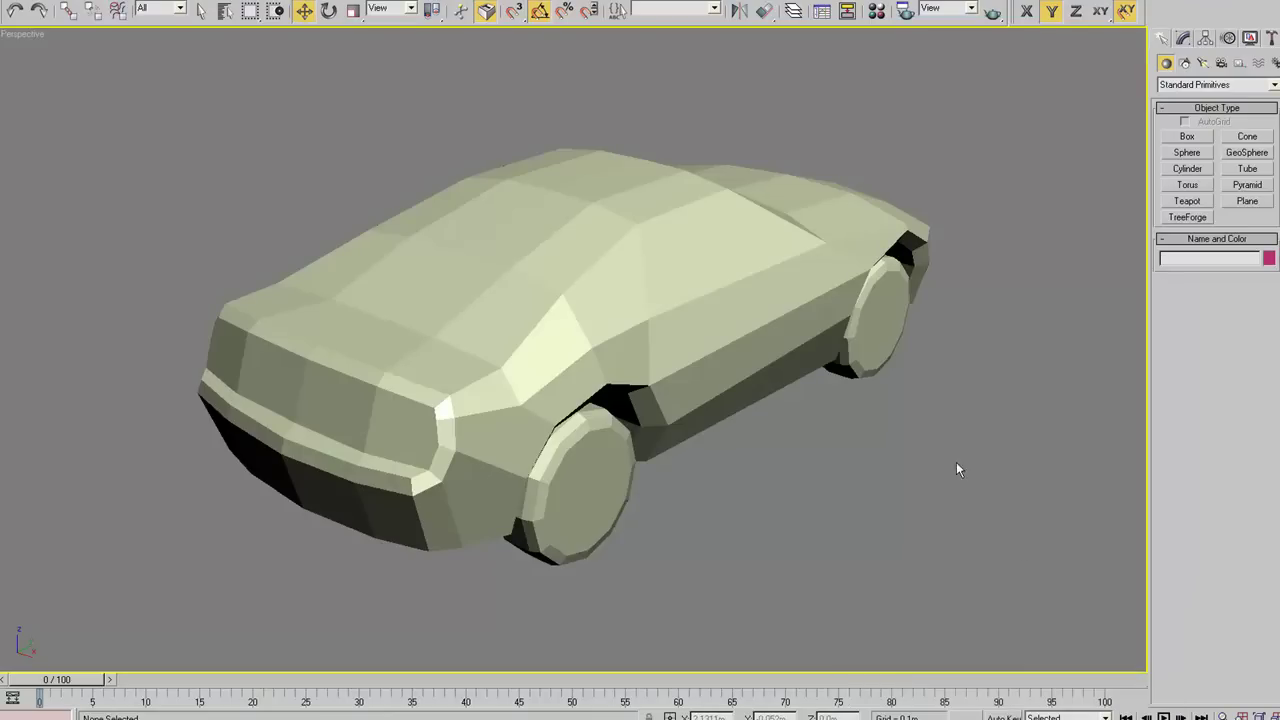
Deselect the car and switch the Create panel's Helpers list to the MadCar category
{"action": "left_click", "coordinate": [747, 424]}
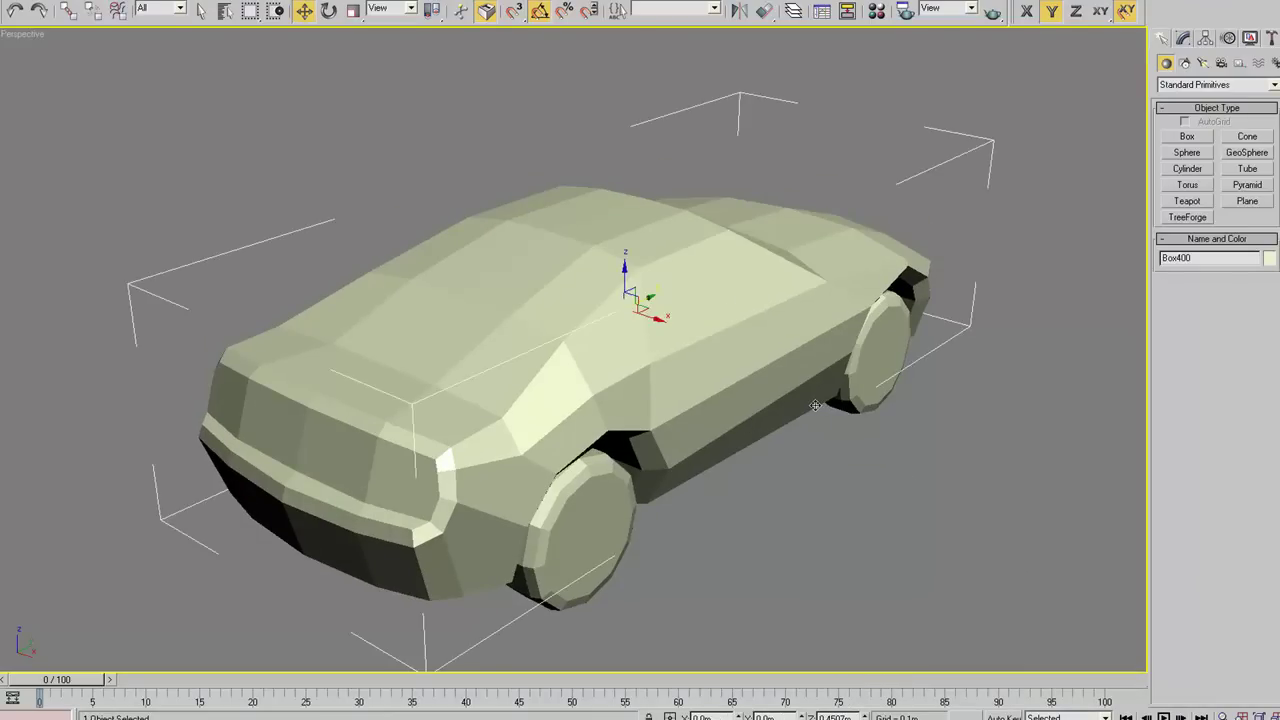
{"action": "middle_click_drag", "start_coordinate": [815, 405], "coordinate": [802, 384], "text": "alt"}
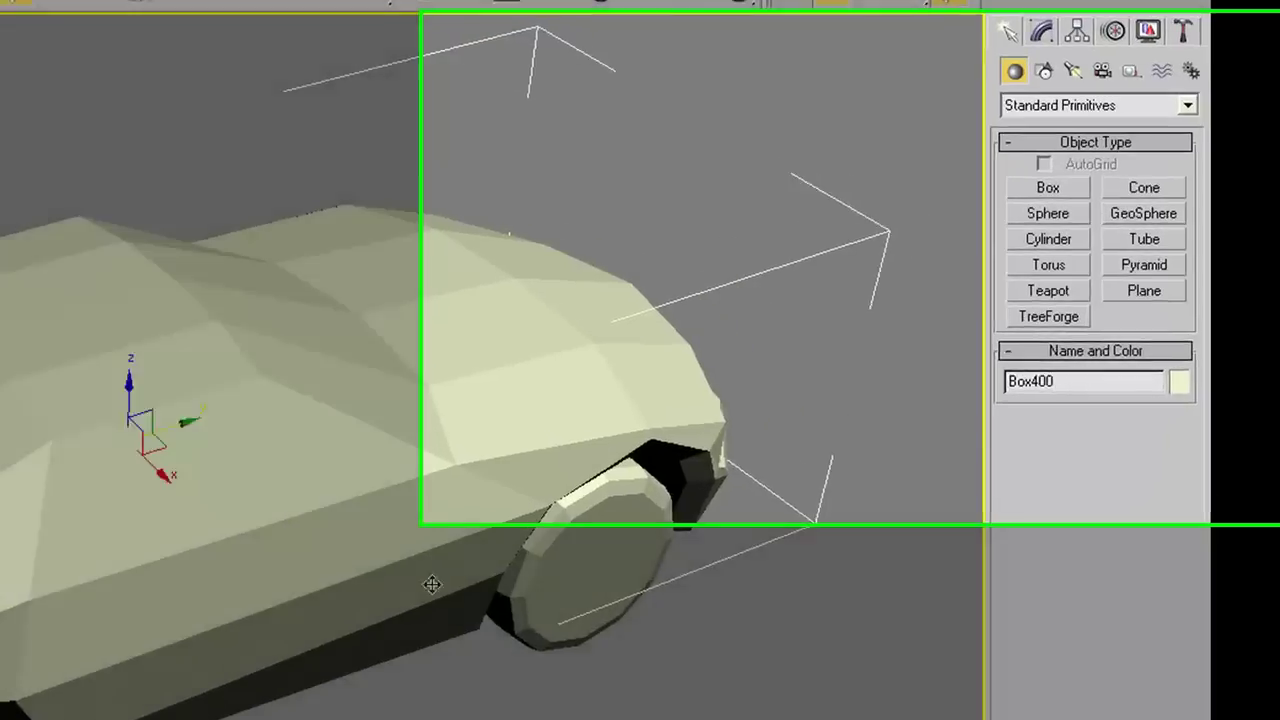
{"action": "left_click", "coordinate": [850, 300]}
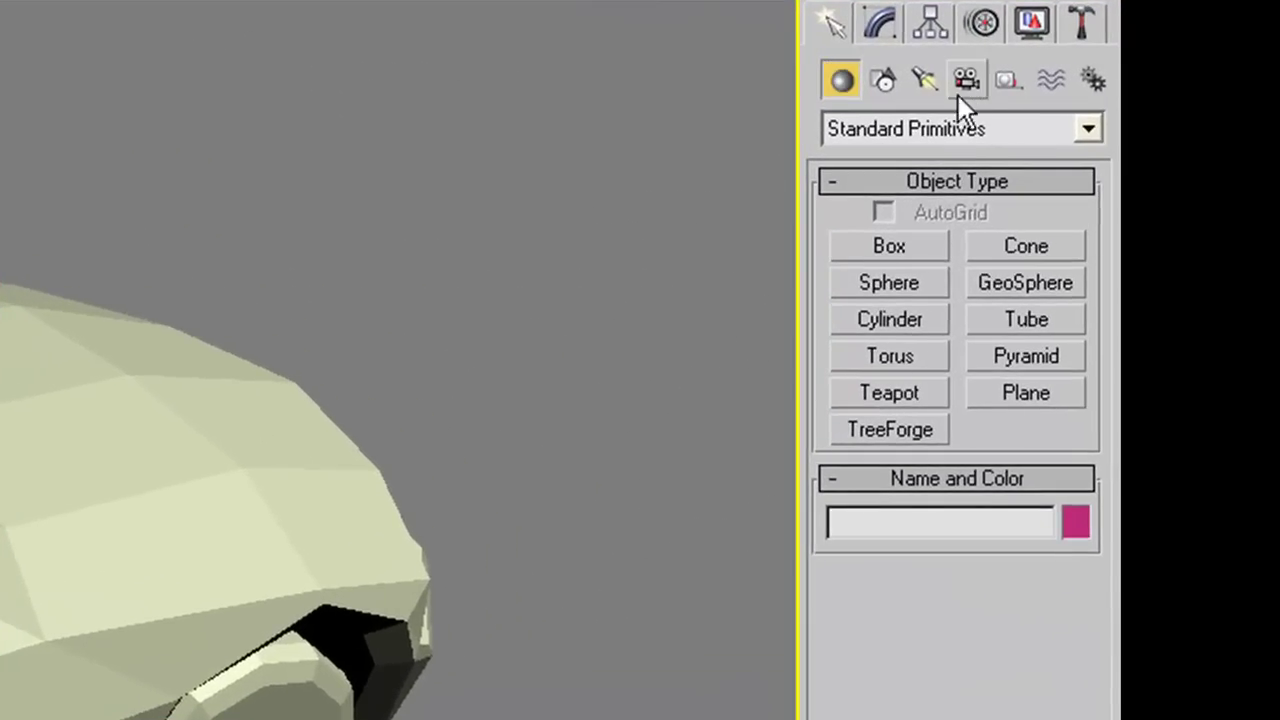
{"action": "left_click", "coordinate": [1002, 92]}
{"action": "left_click", "coordinate": [996, 121]}
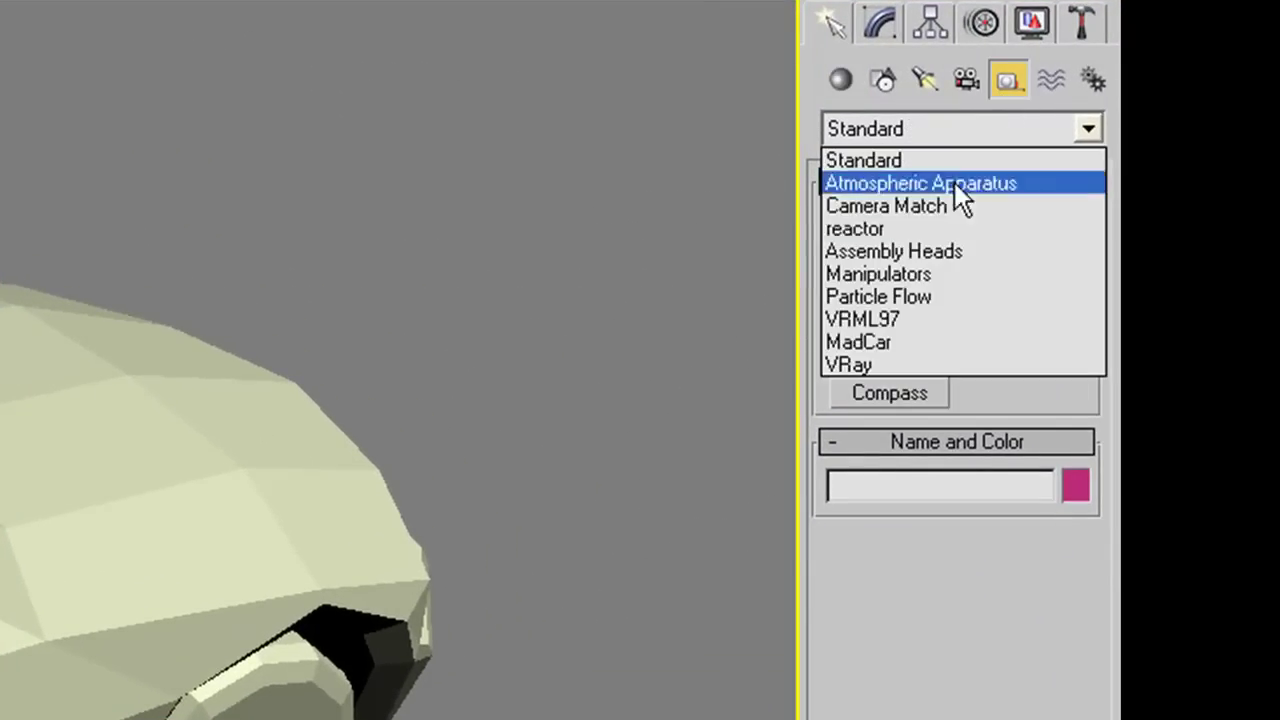
{"action": "left_click", "coordinate": [867, 340]}
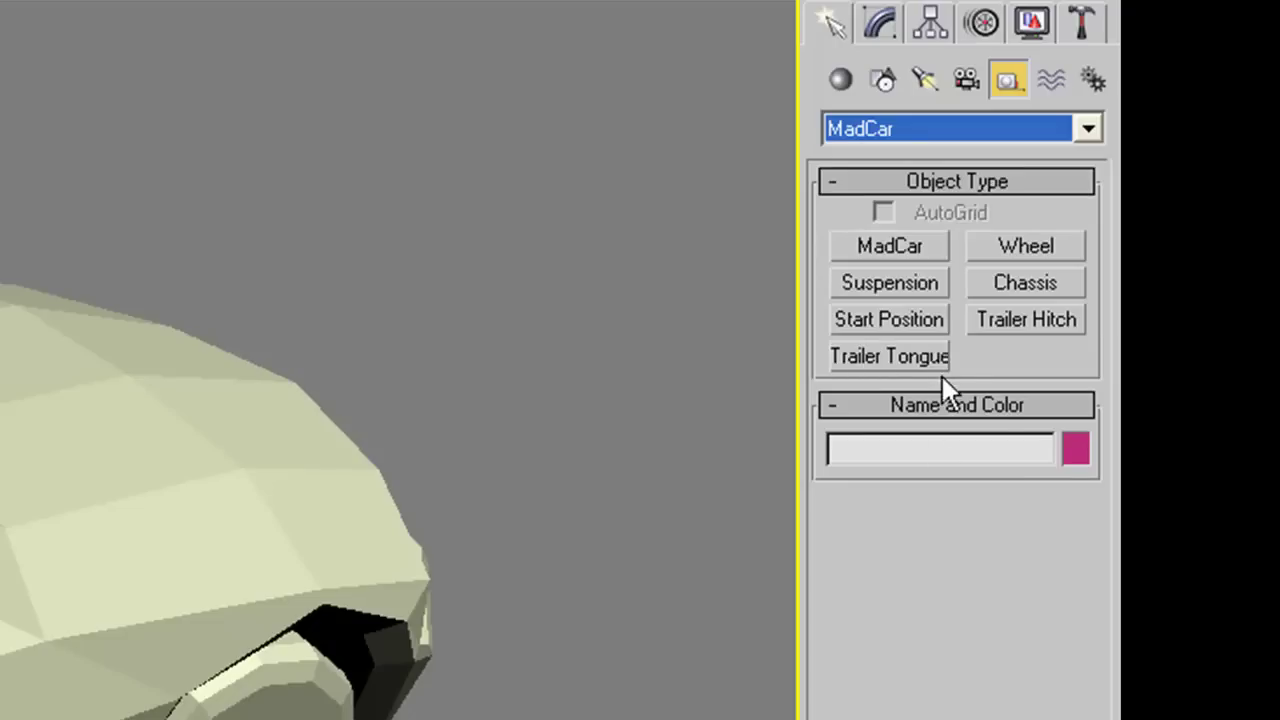
Turn on Pivot snapping and create Wheel_01 snapped onto the rear wheel
{"action": "left_click", "coordinate": [1025, 246]}
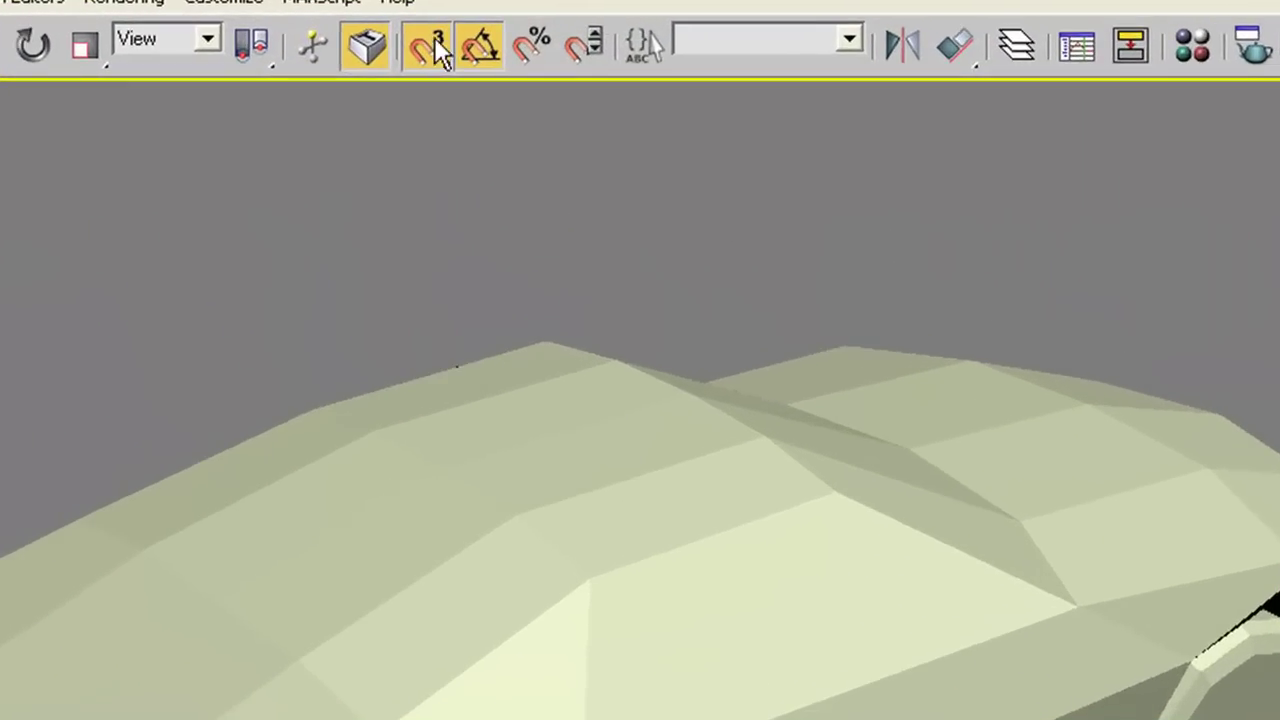
{"action": "right_click", "coordinate": [448, 40]}
{"action": "left_click", "coordinate": [515, 359]}
{"action": "left_click", "coordinate": [852, 204]}
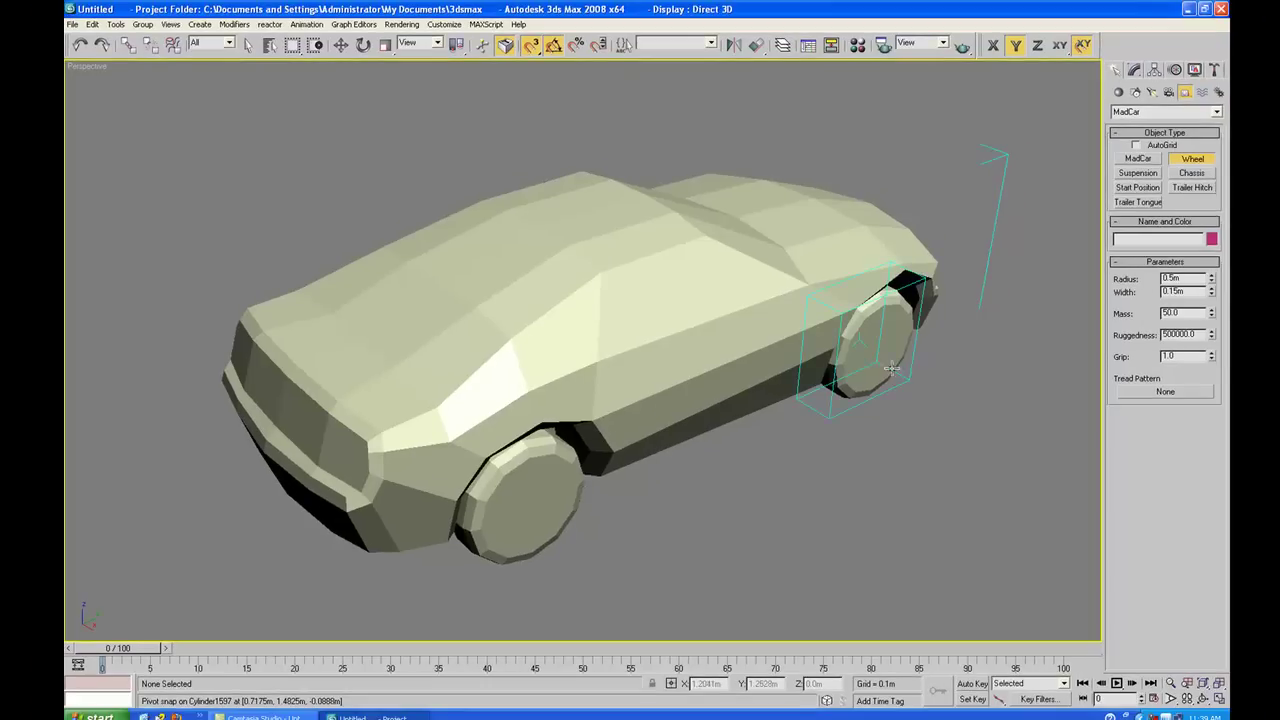
{"action": "mouse_move", "coordinate": [862, 356]}
{"action": "left_mouse_down"}
{"action": "mouse_move", "coordinate": [850, 381]}
{"action": "mouse_move", "coordinate": [842, 358]}
{"action": "left_mouse_up"}
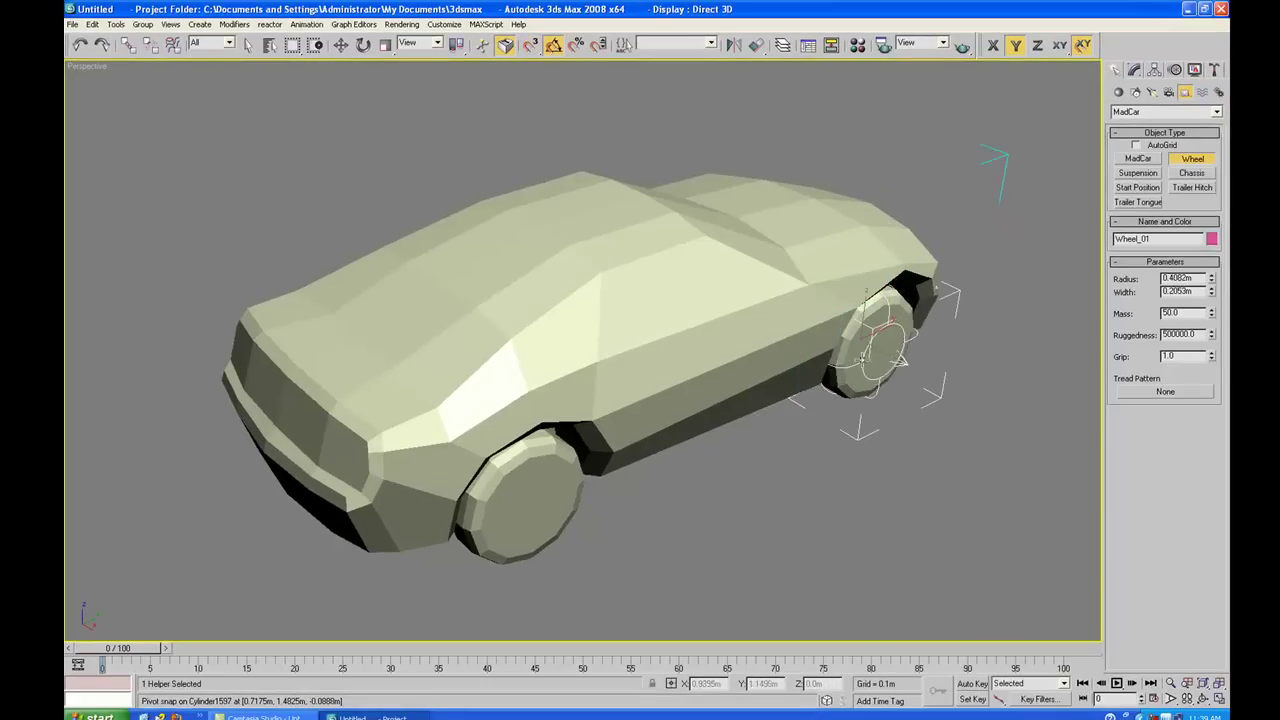
{"action": "middle_click_drag", "start_coordinate": [842, 358], "coordinate": [780, 386], "text": "alt"}
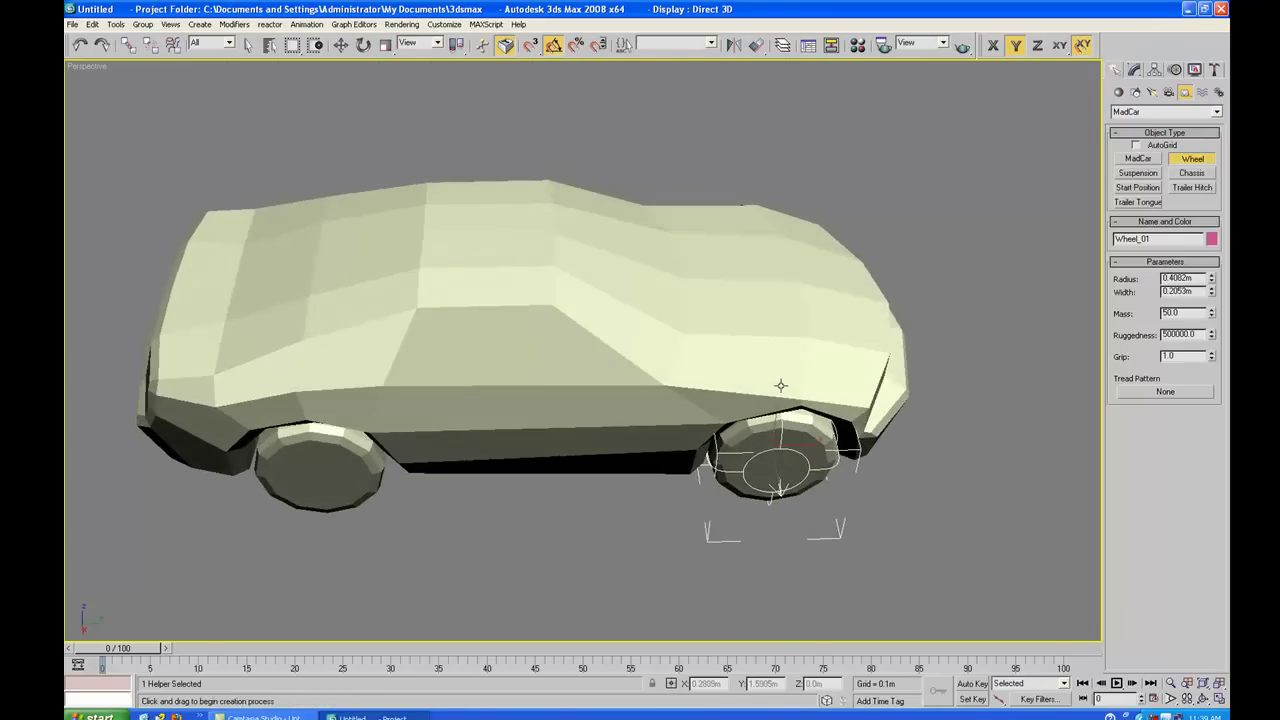
{"action": "key", "text": "t"}
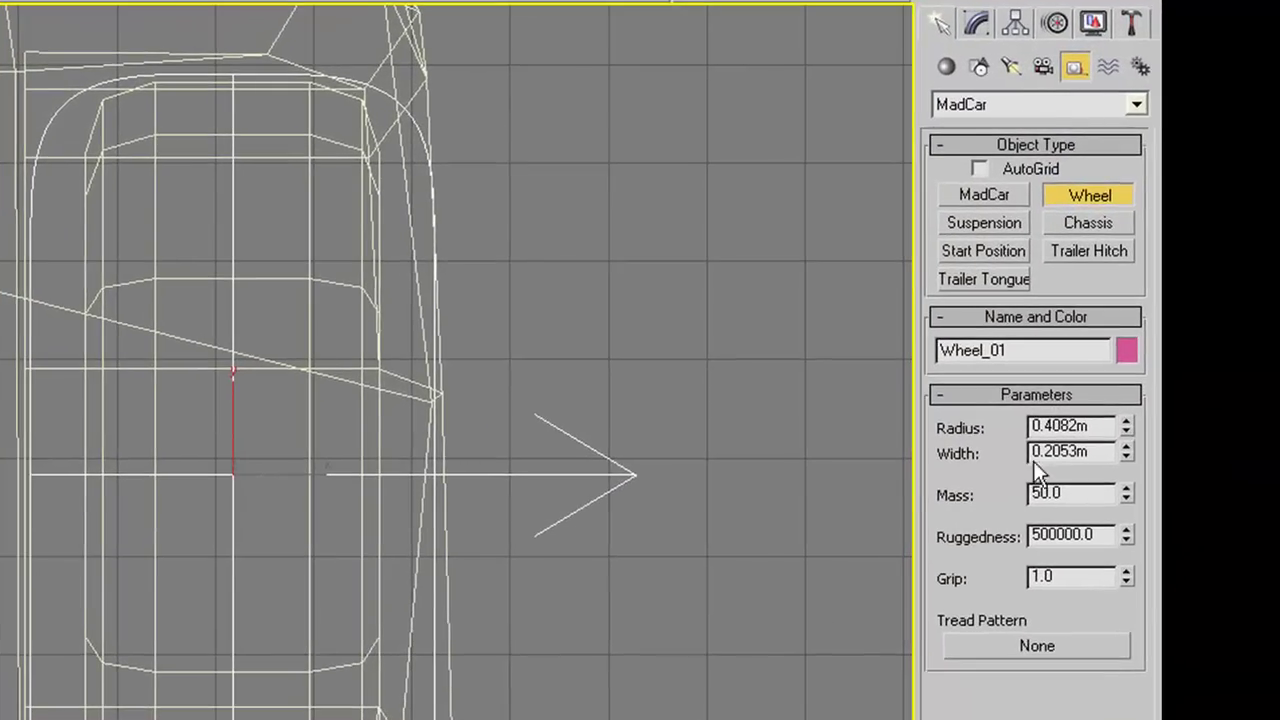
Set Wheel_01's Radius to 0.4m and Width to 0.1499m
{"action": "key", "text": "w"}
{"action": "left_click", "coordinate": [977, 24]}
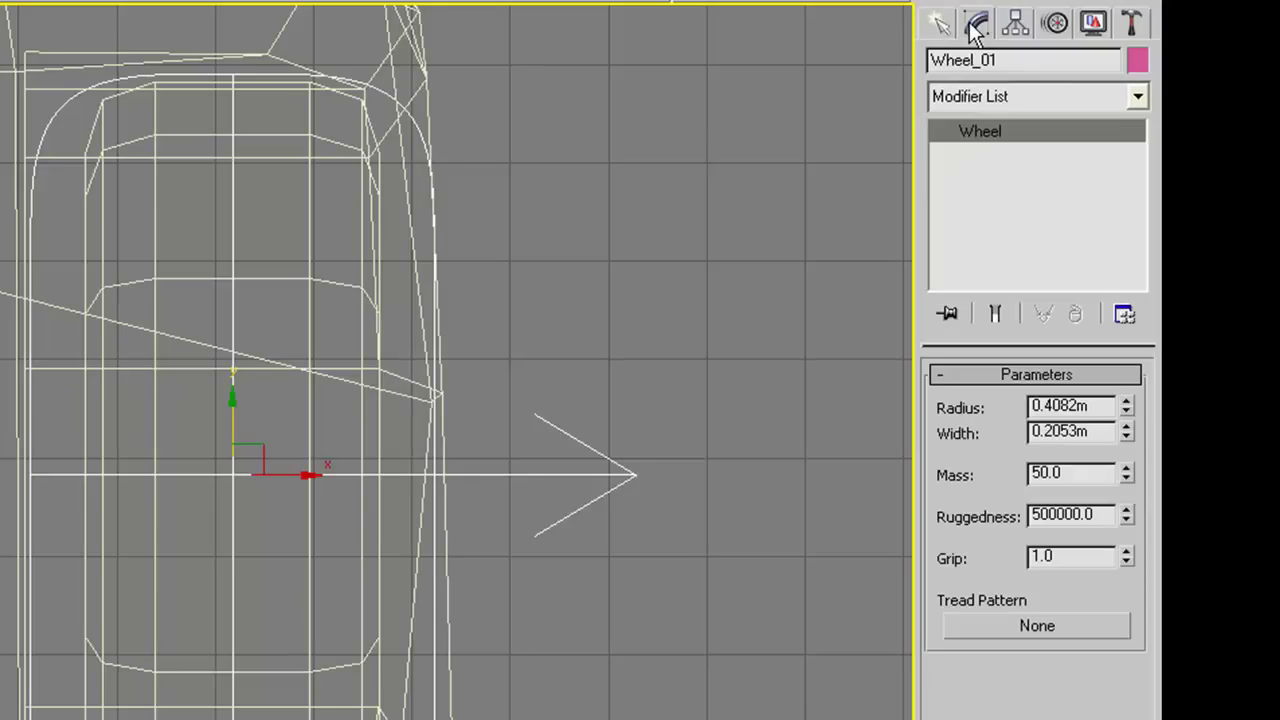
{"action": "left_click_drag", "start_coordinate": [1127, 404], "coordinate": [1127, 404]}
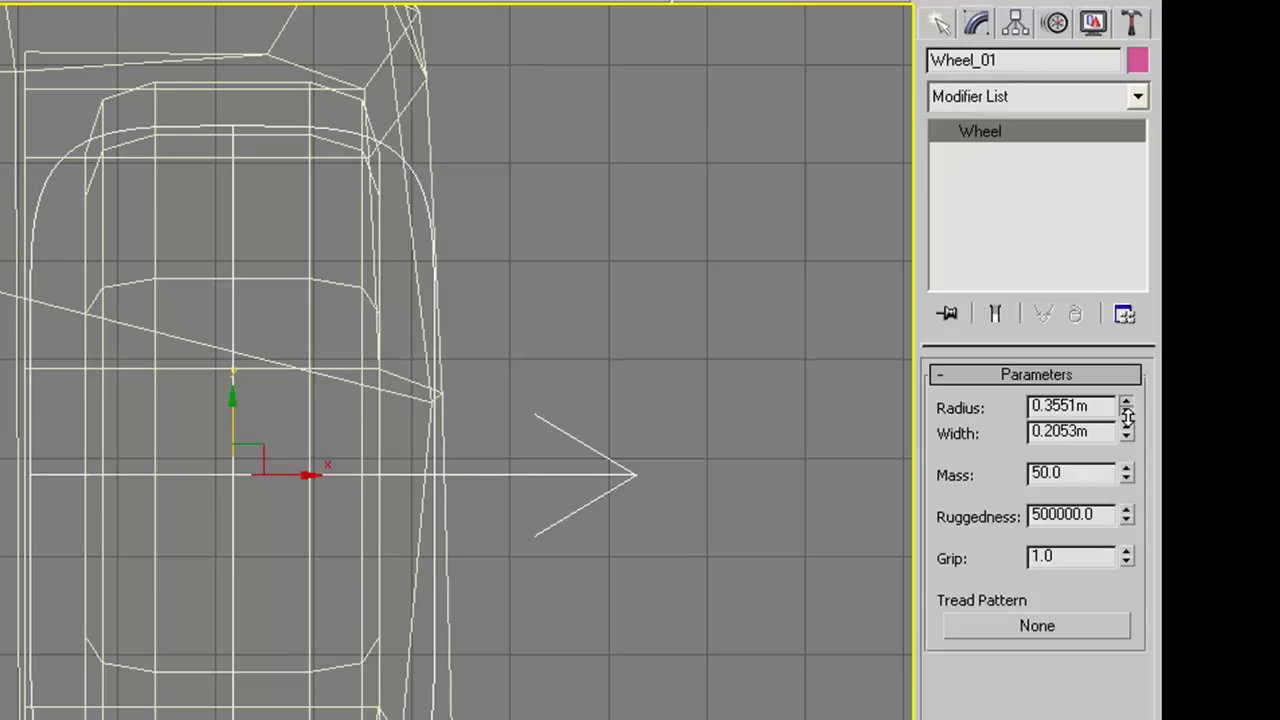
{"action": "left_click_drag", "start_coordinate": [1126, 431], "coordinate": [1131, 470]}
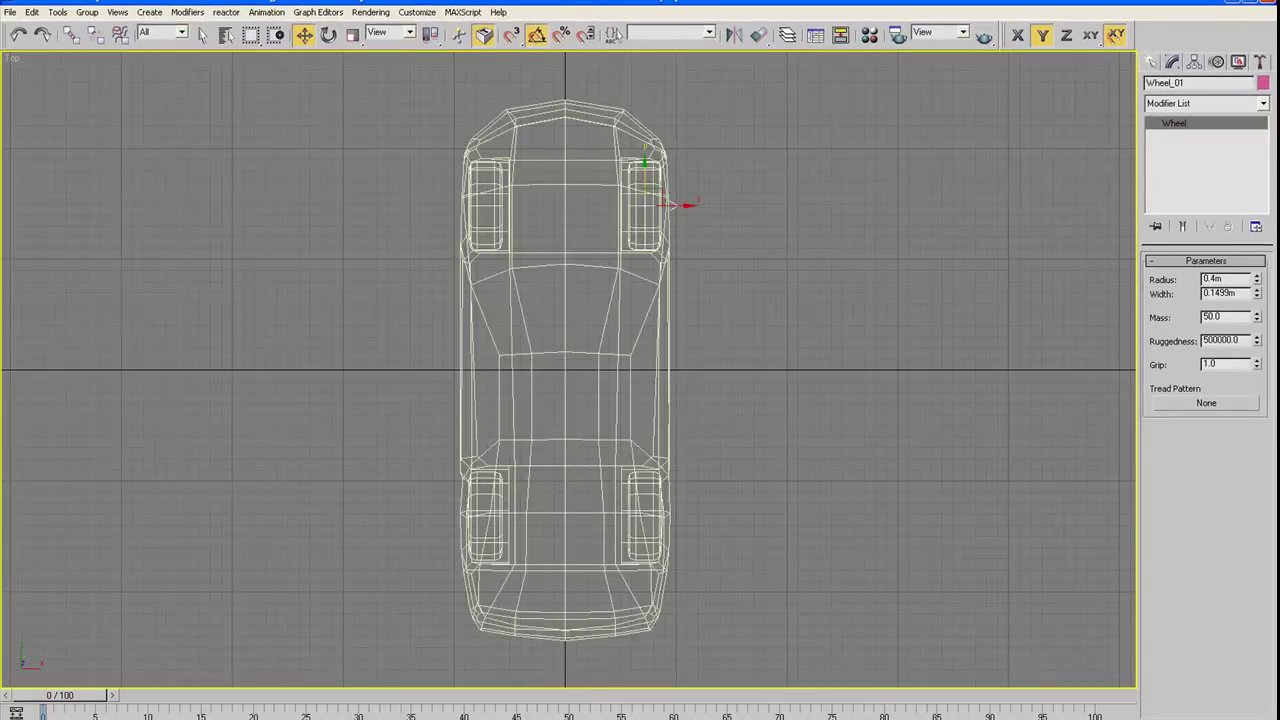
With snaps on in four viewports, instance-clone the wheel as Wheel_02 onto the opposite rear wheel
{"action": "key", "text": "alt+w"}
{"action": "mouse_move", "coordinate": [1024, 516]}
{"action": "middle_mouse_down", "text": "alt"}
{"action": "mouse_move", "coordinate": [1038, 468]}
{"action": "mouse_move", "coordinate": [1046, 494]}
{"action": "mouse_move", "coordinate": [1026, 484]}
{"action": "middle_mouse_up", "text": "alt"}
{"action": "key", "text": "F3"}
{"action": "key", "text": "s"}
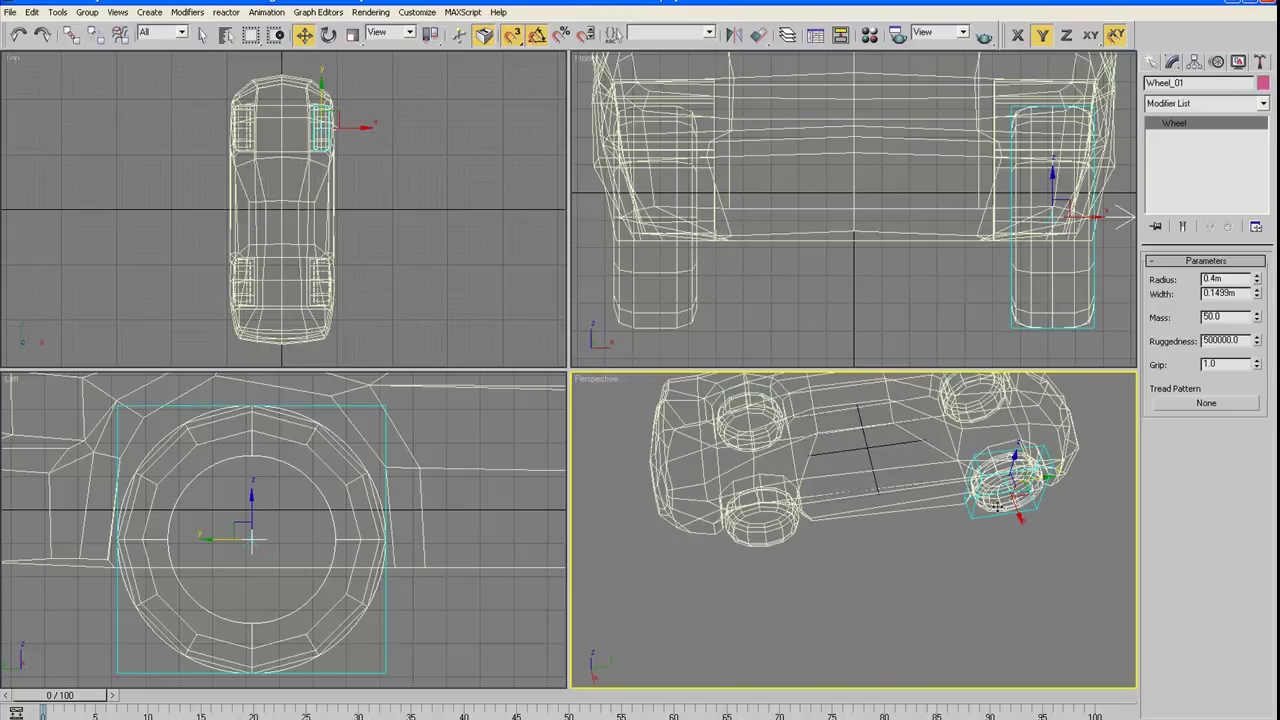
{"action": "mouse_move", "coordinate": [997, 507]}
{"action": "left_mouse_down", "text": "shift"}
{"action": "mouse_move", "coordinate": [985, 495]}
{"action": "mouse_move", "coordinate": [778, 537]}
{"action": "left_mouse_up", "text": "shift"}
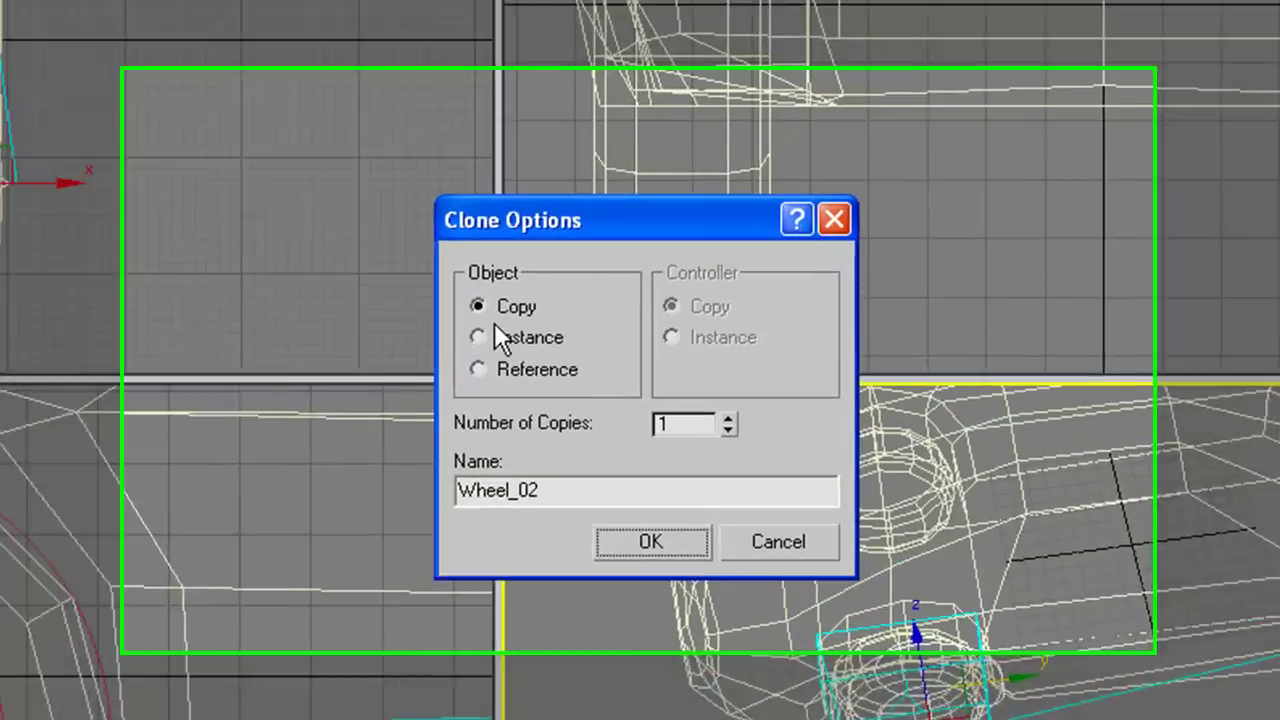
{"action": "left_click", "coordinate": [496, 330]}
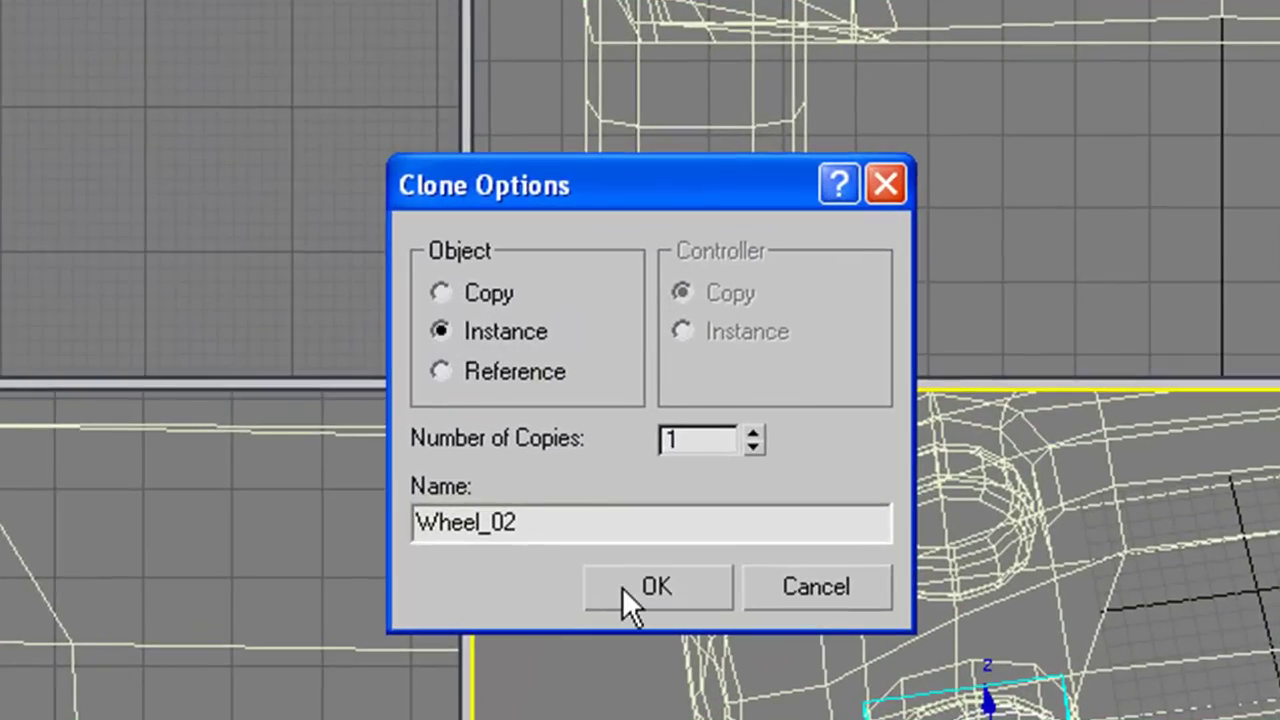
{"action": "left_click", "coordinate": [654, 587]}
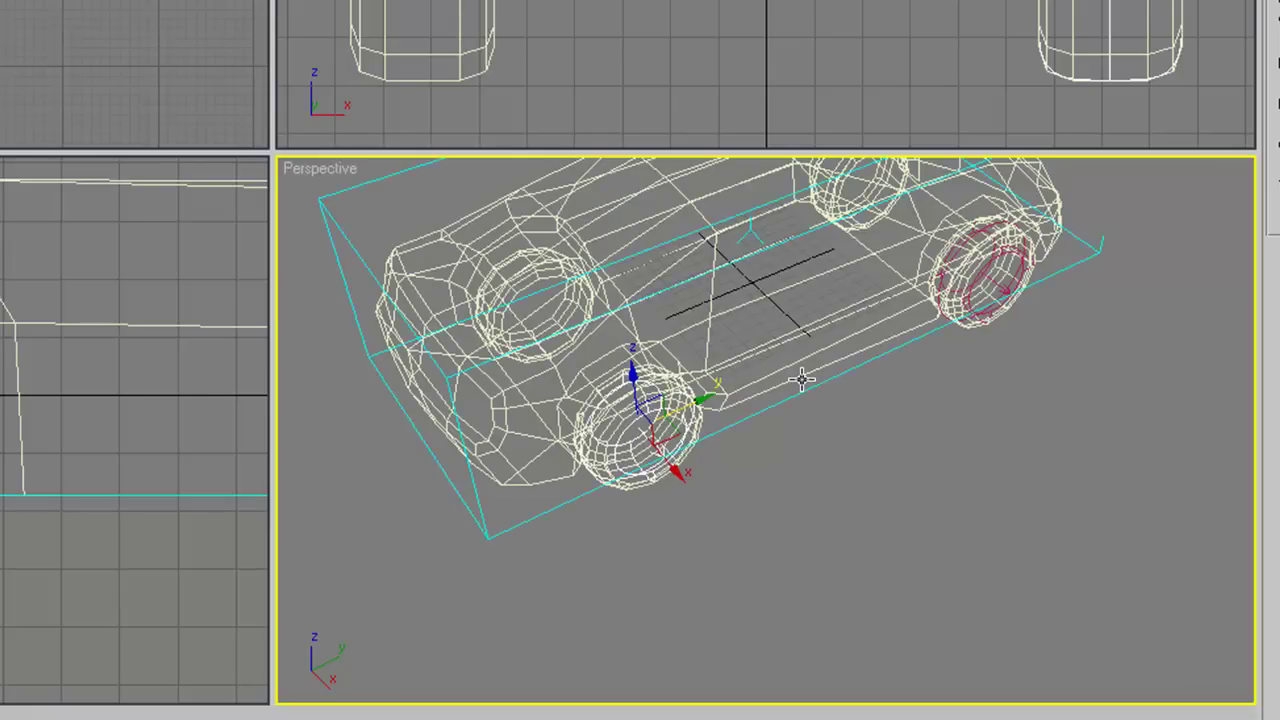
Instance-clone the wheel helper as Wheel_03 onto another wheel position
{"action": "mouse_move", "coordinate": [900, 343]}
{"action": "middle_mouse_down", "text": "alt"}
{"action": "mouse_move", "coordinate": [1111, 306]}
{"action": "mouse_move", "coordinate": [1063, 434]}
{"action": "mouse_move", "coordinate": [1007, 458]}
{"action": "mouse_move", "coordinate": [943, 354]}
{"action": "mouse_move", "coordinate": [695, 450]}
{"action": "middle_mouse_up", "text": "alt"}
{"action": "left_click_drag", "start_coordinate": [678, 459], "coordinate": [514, 339]}
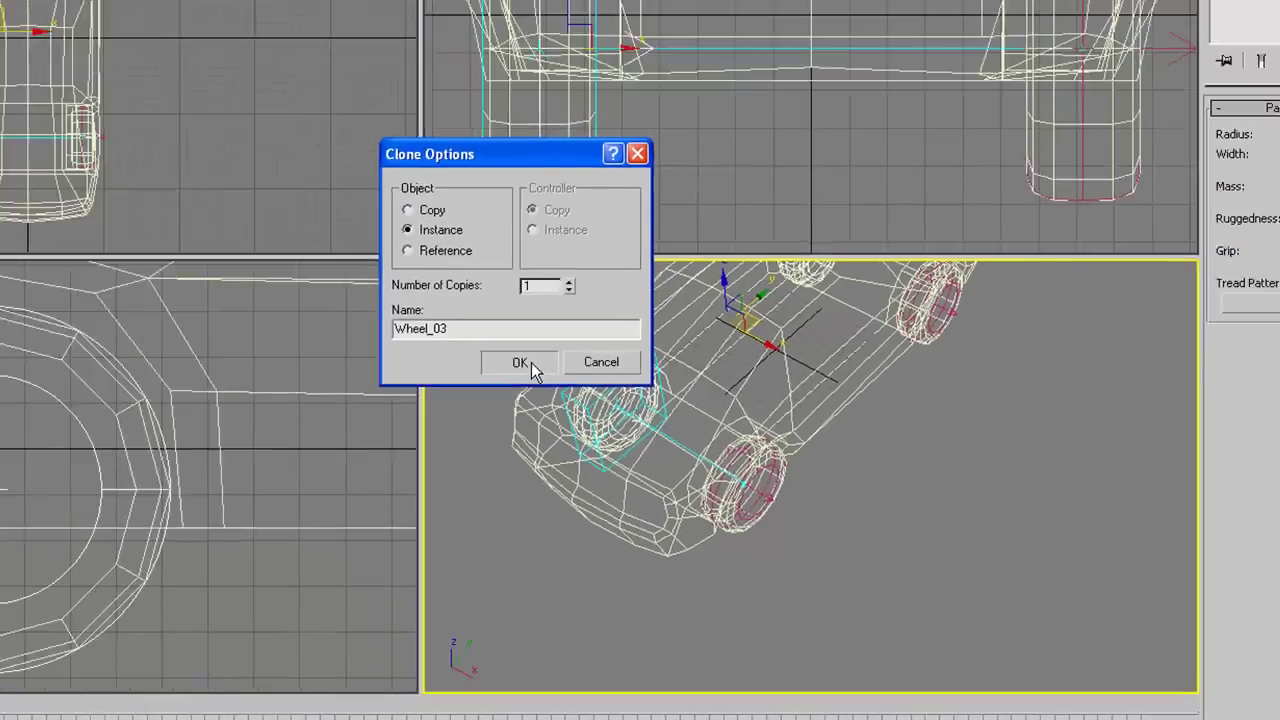
{"action": "left_click", "coordinate": [531, 362]}
{"action": "middle_click_drag", "start_coordinate": [719, 469], "coordinate": [786, 510]}
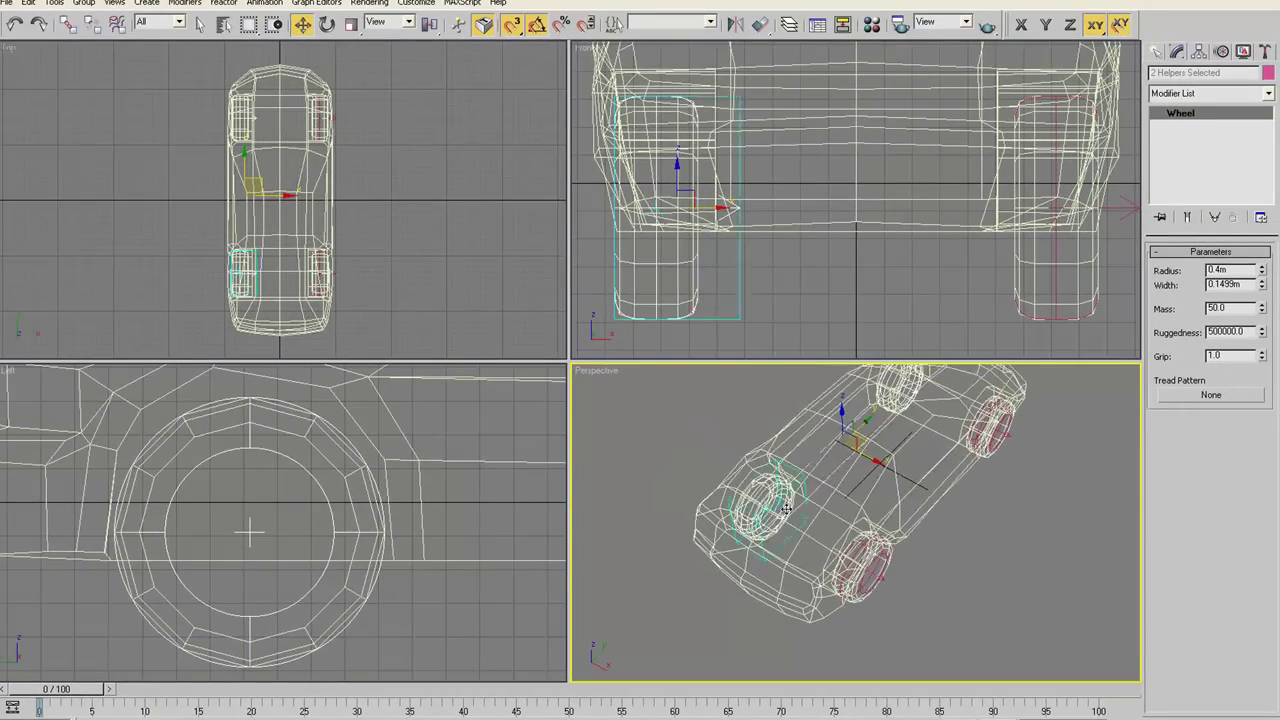
{"action": "key", "text": "alt+w"}
{"action": "mouse_move", "coordinate": [800, 450]}
{"action": "middle_mouse_down", "text": "alt"}
{"action": "mouse_move", "coordinate": [856, 477]}
{"action": "mouse_move", "coordinate": [778, 415]}
{"action": "middle_mouse_up", "text": "alt"}
{"action": "key", "text": "e"}
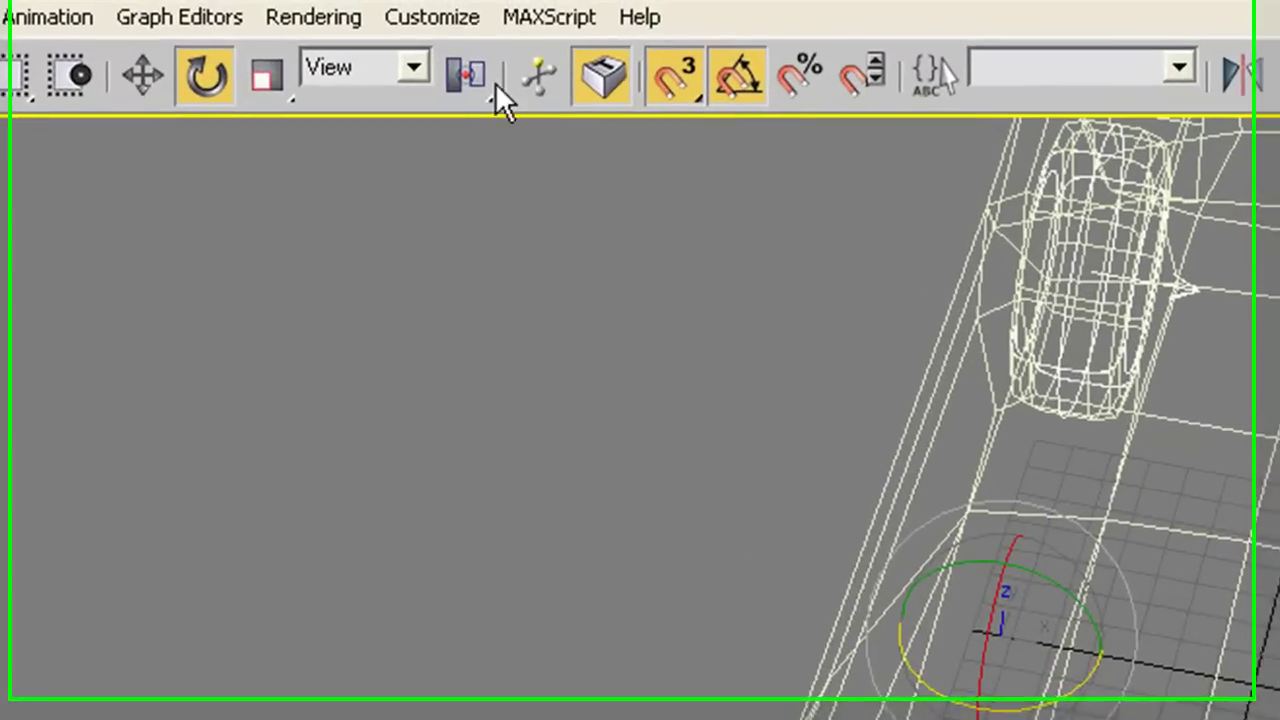
Rotate the cloned wheel helpers 185° about the Z axis
{"action": "left_click", "coordinate": [431, 24]}
{"action": "middle_click_drag", "start_coordinate": [563, 280], "coordinate": [700, 330], "text": "alt"}
{"action": "key", "text": "F3"}
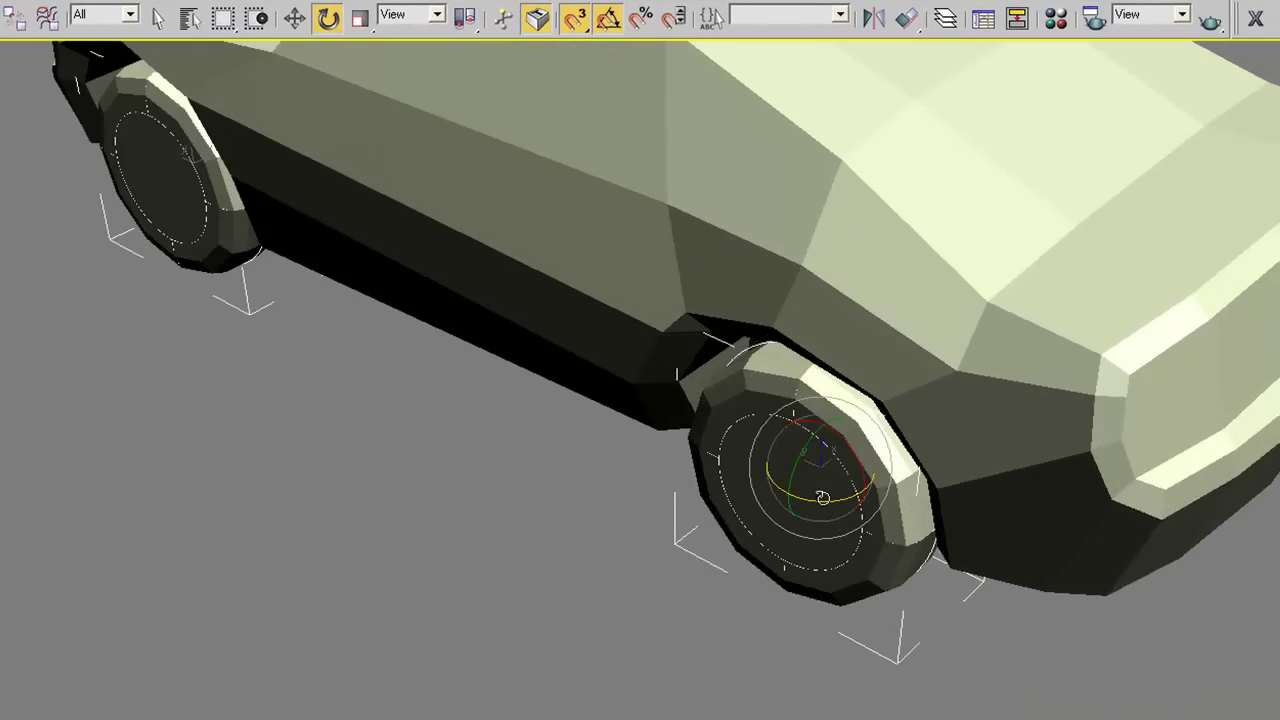
{"action": "left_click_drag", "start_coordinate": [823, 500], "coordinate": [772, 515]}
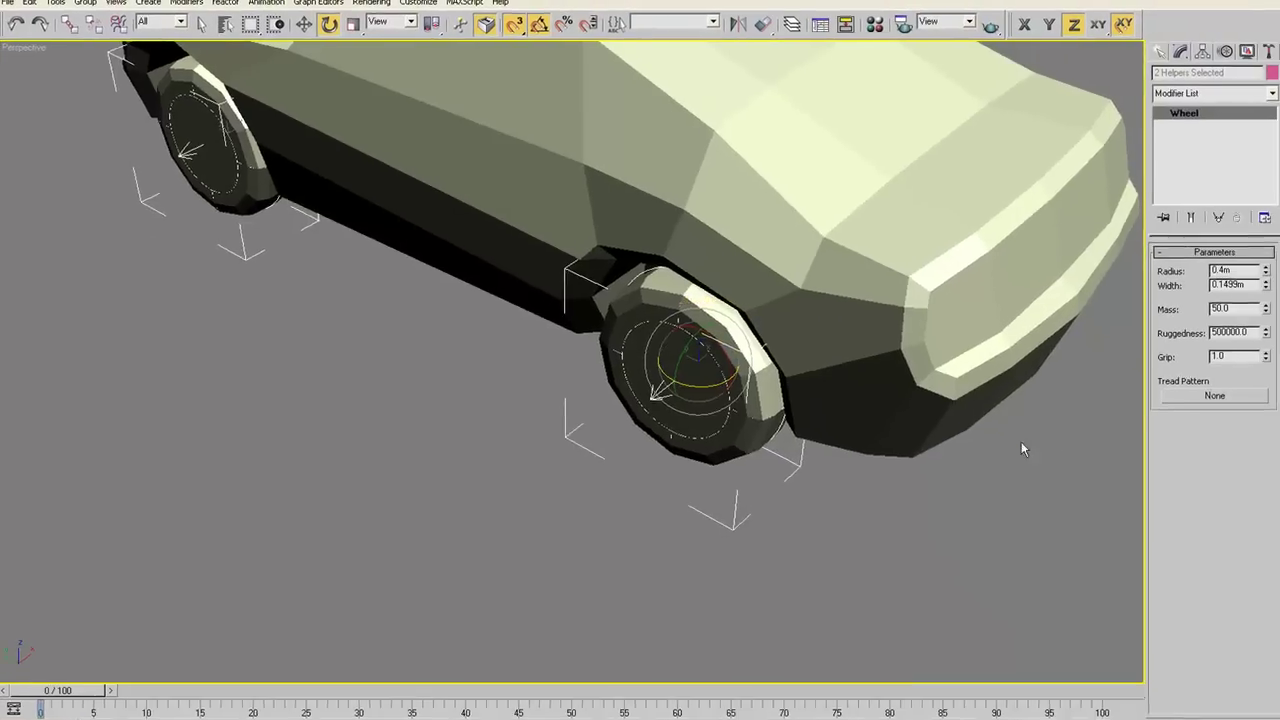
{"action": "mouse_move", "coordinate": [1021, 441]}
{"action": "middle_mouse_down", "text": "alt"}
{"action": "mouse_move", "coordinate": [905, 432]}
{"action": "mouse_move", "coordinate": [820, 406]}
{"action": "middle_mouse_up", "text": "alt"}
{"action": "scroll", "coordinate": [820, 406], "scroll_direction": "down", "scroll_amount": 3}
{"action": "key", "text": "F3"}
Select the car body and wheel meshes and set their object colour to yellow
{"action": "mouse_move", "coordinate": [944, 399]}
{"action": "middle_mouse_down", "text": "alt"}
{"action": "mouse_move", "coordinate": [966, 432]}
{"action": "mouse_move", "coordinate": [919, 541]}
{"action": "middle_mouse_up", "text": "alt"}
{"action": "left_click", "coordinate": [919, 541]}
{"action": "left_click", "coordinate": [1058, 456]}
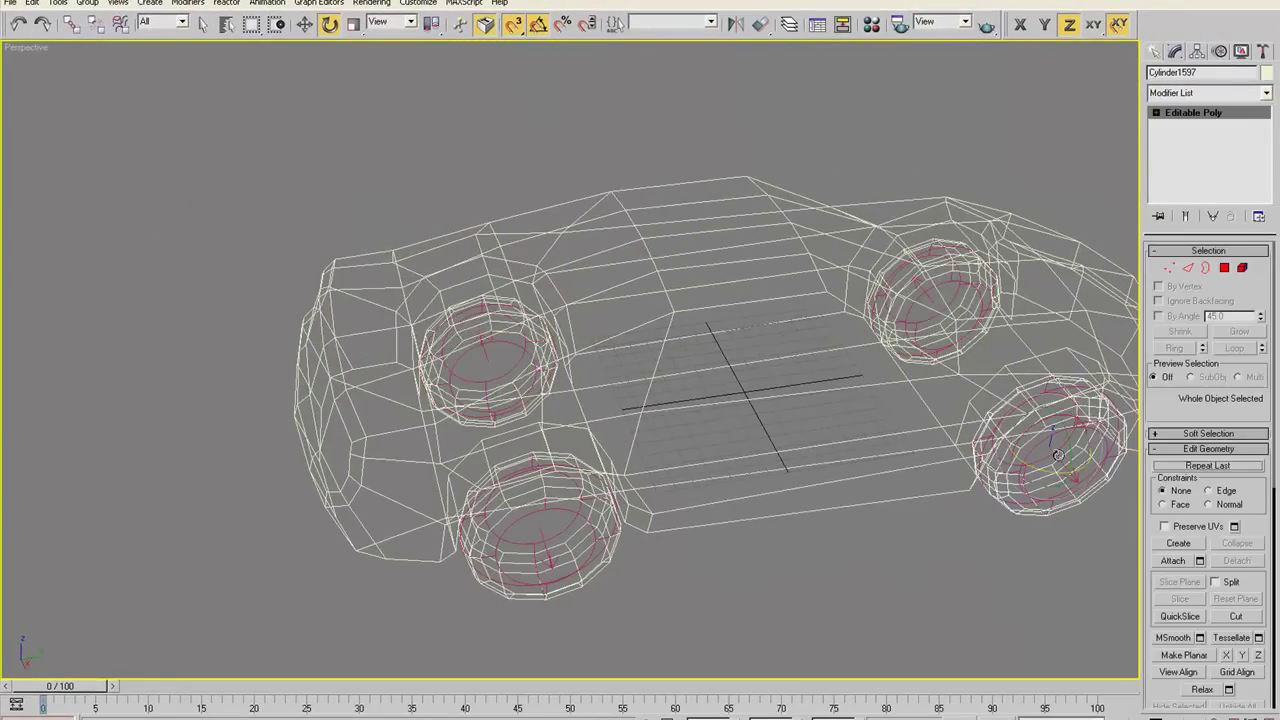
{"action": "left_click", "coordinate": [875, 566]}
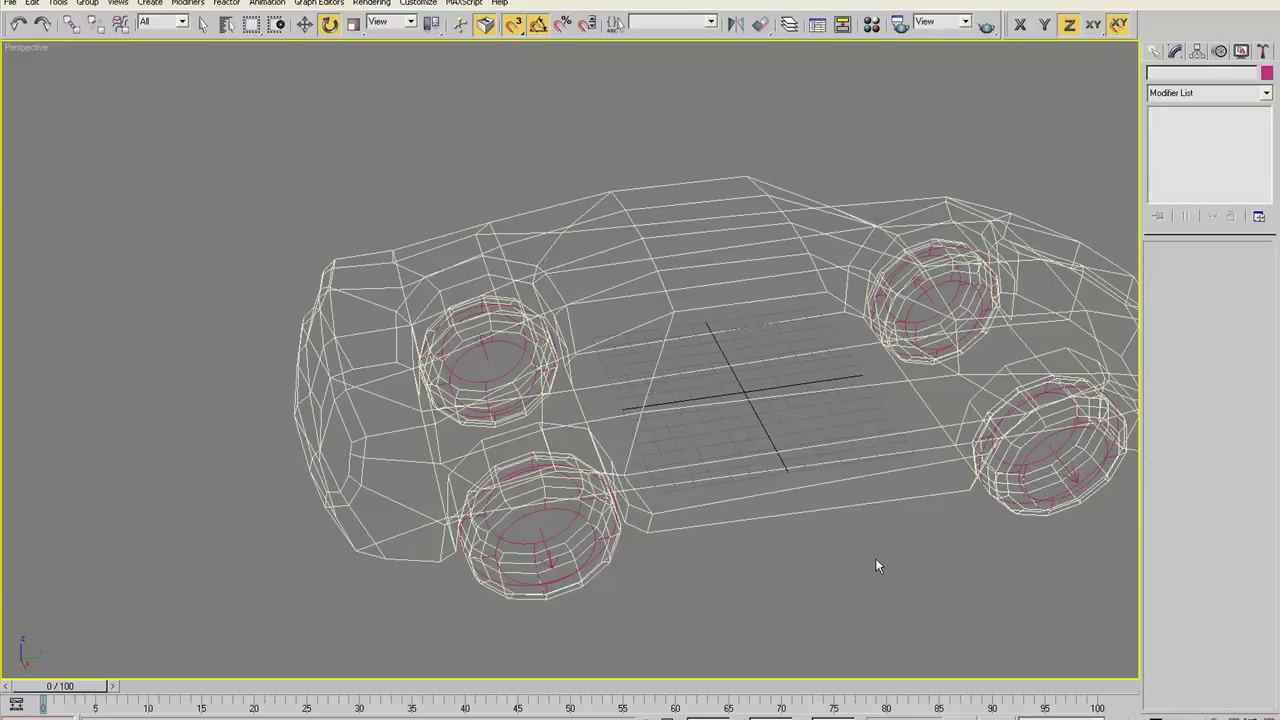
{"action": "left_click", "coordinate": [674, 503]}
{"action": "left_click", "coordinate": [694, 570], "text": "ctrl"}
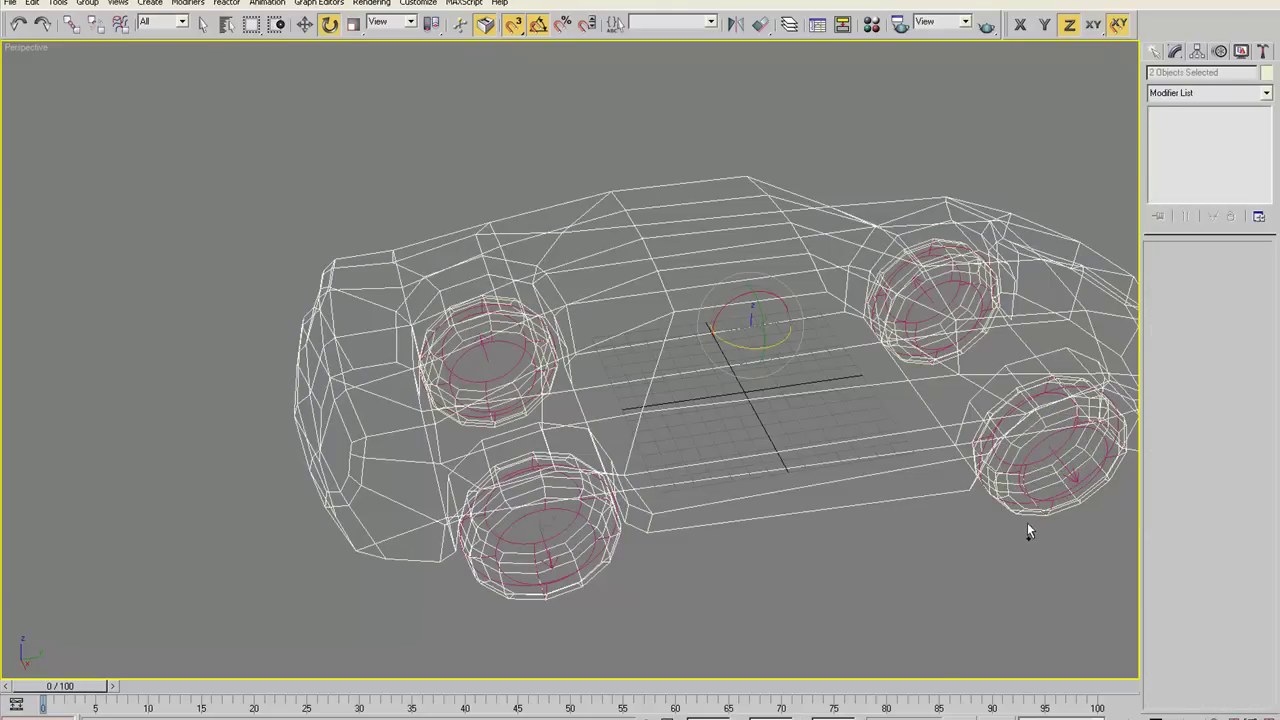
{"action": "mouse_move", "coordinate": [920, 366]}
{"action": "middle_mouse_down", "text": "alt"}
{"action": "mouse_move", "coordinate": [786, 403]}
{"action": "mouse_move", "coordinate": [600, 428]}
{"action": "middle_mouse_up", "text": "alt"}
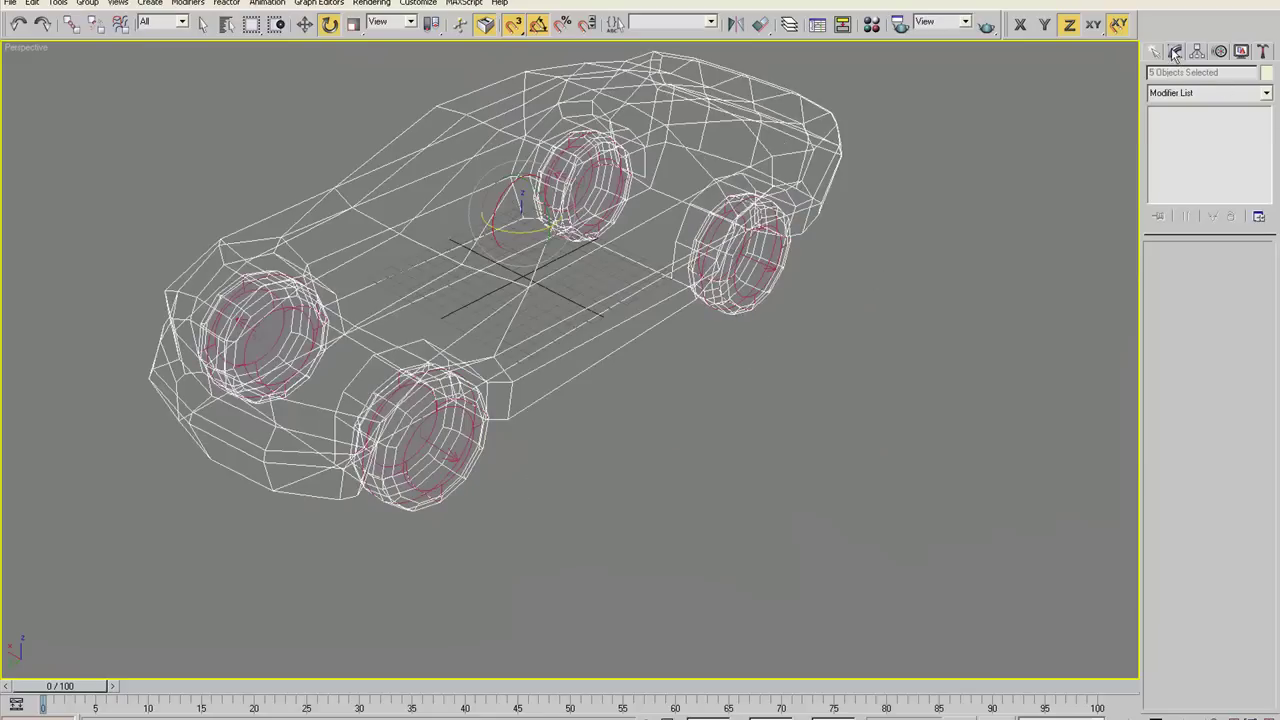
{"action": "left_click", "coordinate": [1268, 74]}
{"action": "left_click", "coordinate": [579, 350]}
{"action": "left_click", "coordinate": [716, 455]}
Select the four wheel helpers and change their object colour to lavender
{"action": "middle_click_drag", "start_coordinate": [728, 444], "coordinate": [655, 462], "text": "alt"}
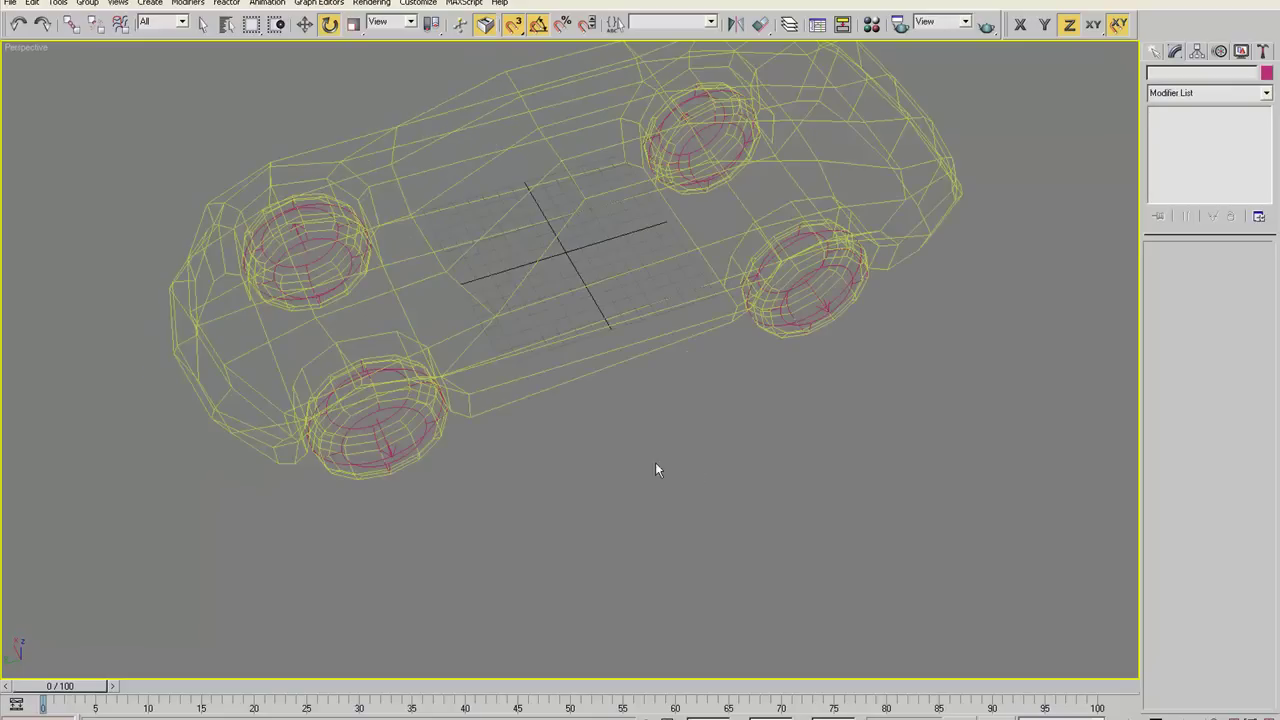
{"action": "left_click", "coordinate": [379, 429]}
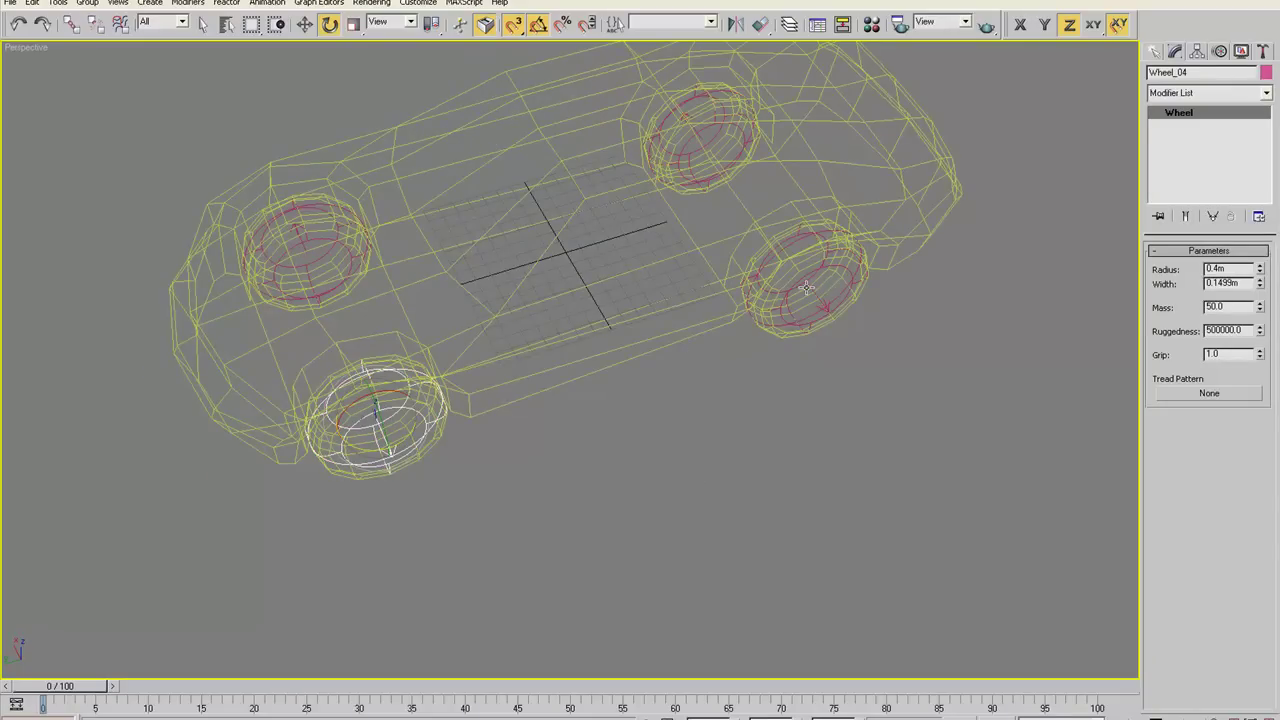
{"action": "left_click", "coordinate": [794, 288], "text": "ctrl"}
{"action": "mouse_move", "coordinate": [676, 165]}
{"action": "middle_mouse_down", "text": "alt"}
{"action": "mouse_move", "coordinate": [800, 262]}
{"action": "mouse_move", "coordinate": [723, 343]}
{"action": "middle_mouse_up", "text": "alt"}
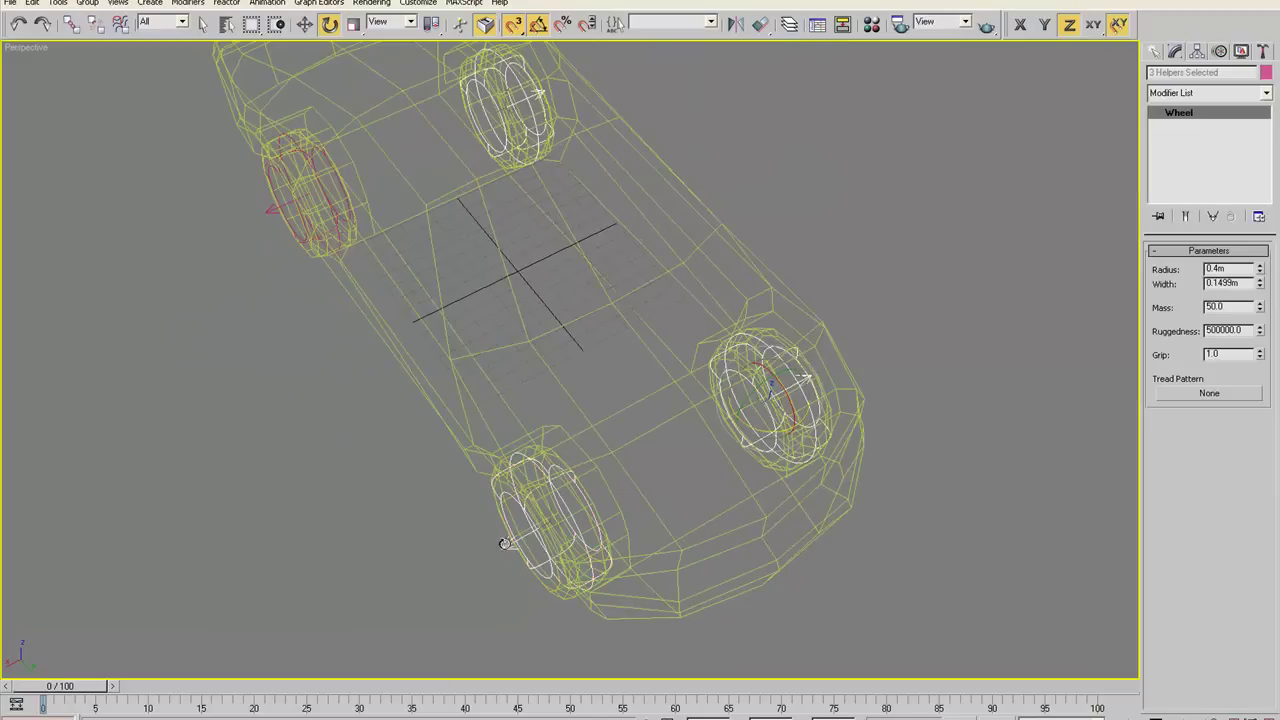
{"action": "left_click", "coordinate": [270, 212], "text": "ctrl"}
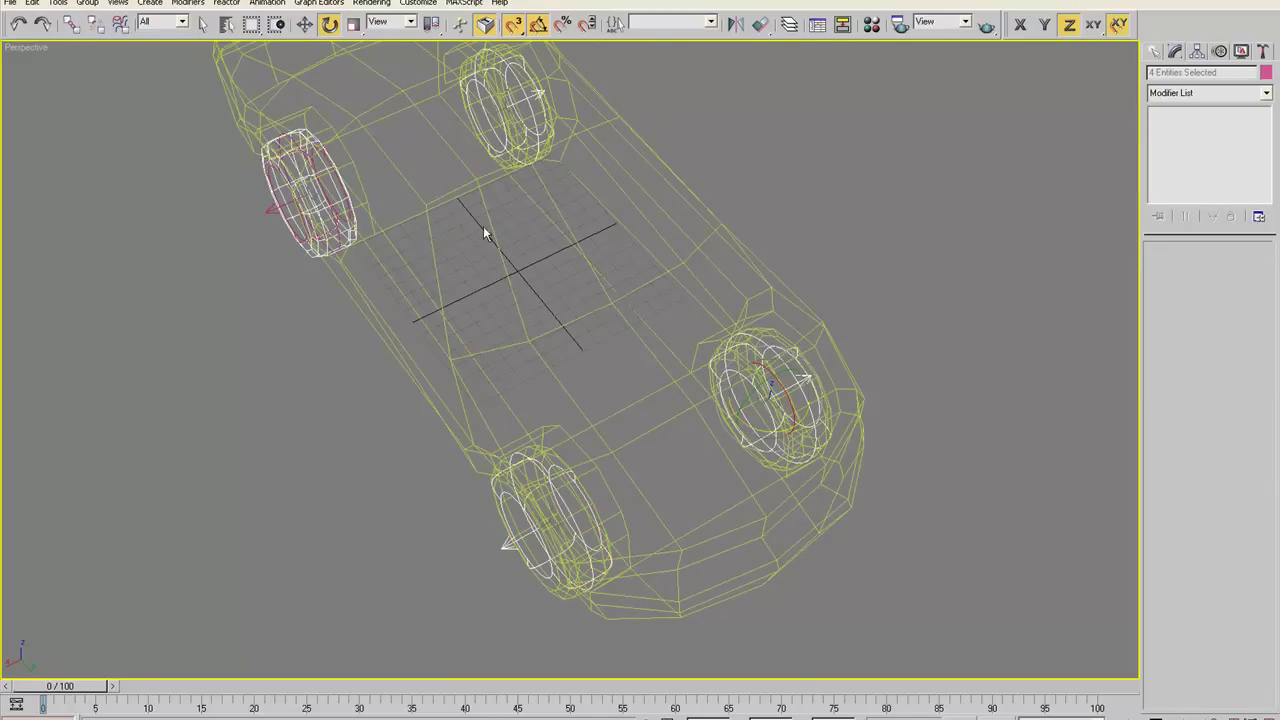
{"action": "left_click", "coordinate": [278, 210], "text": "alt"}
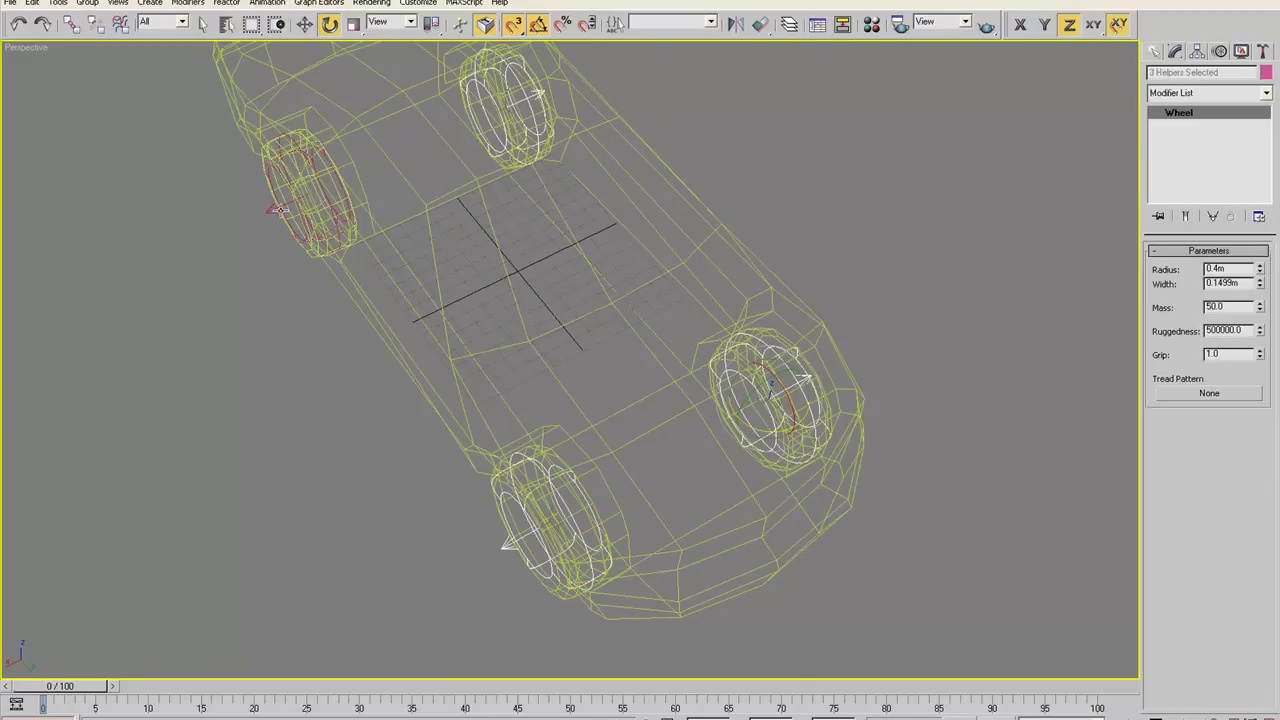
{"action": "left_click", "coordinate": [1266, 73]}
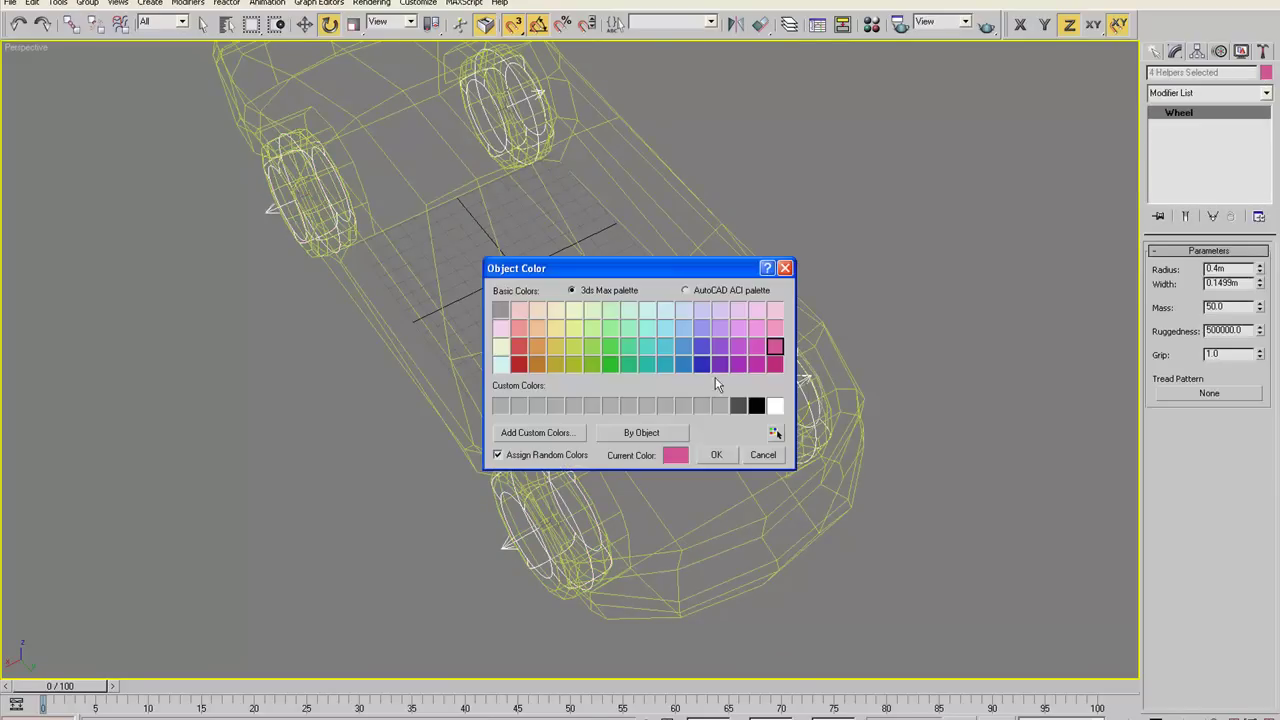
{"action": "left_click", "coordinate": [717, 310]}
{"action": "left_click", "coordinate": [716, 455]}
Hide all geometry by category so only the helpers stay visible
{"action": "left_click", "coordinate": [1006, 456]}
{"action": "middle_click_drag", "start_coordinate": [851, 495], "coordinate": [971, 428], "text": "alt"}
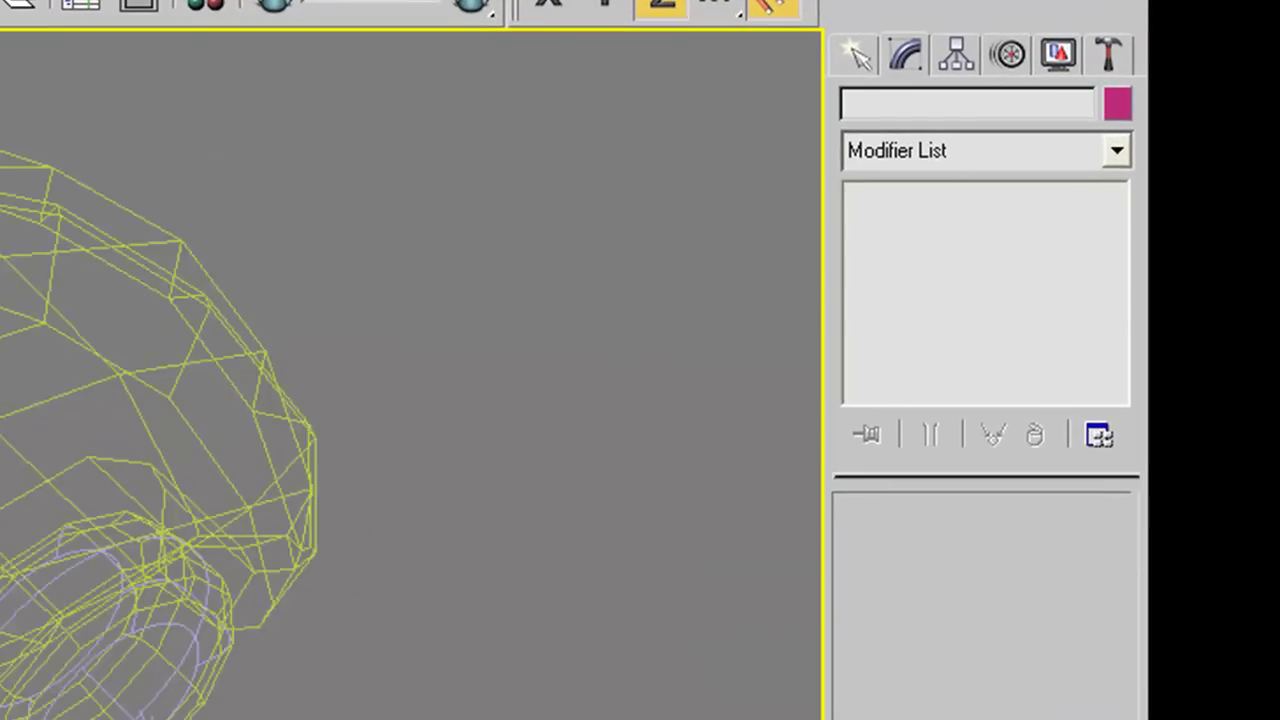
{"action": "left_click", "coordinate": [1058, 52]}
{"action": "key", "text": "F3"}
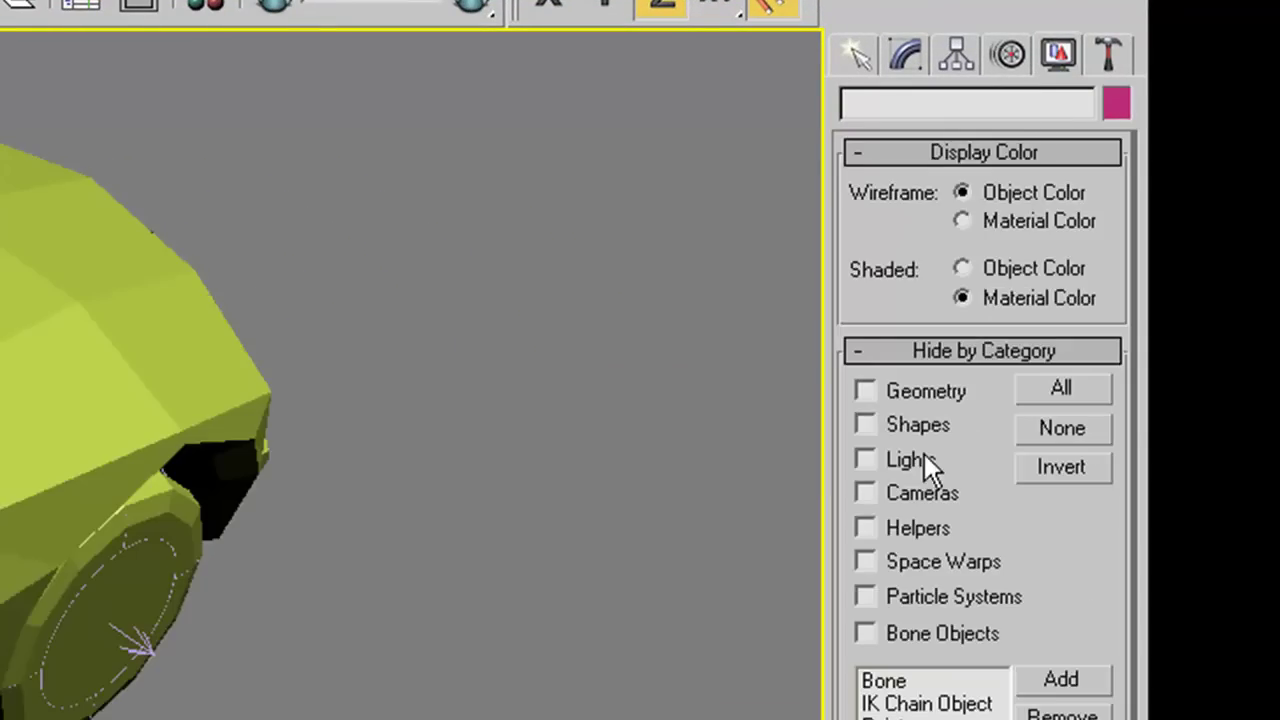
{"action": "left_click", "coordinate": [864, 391]}
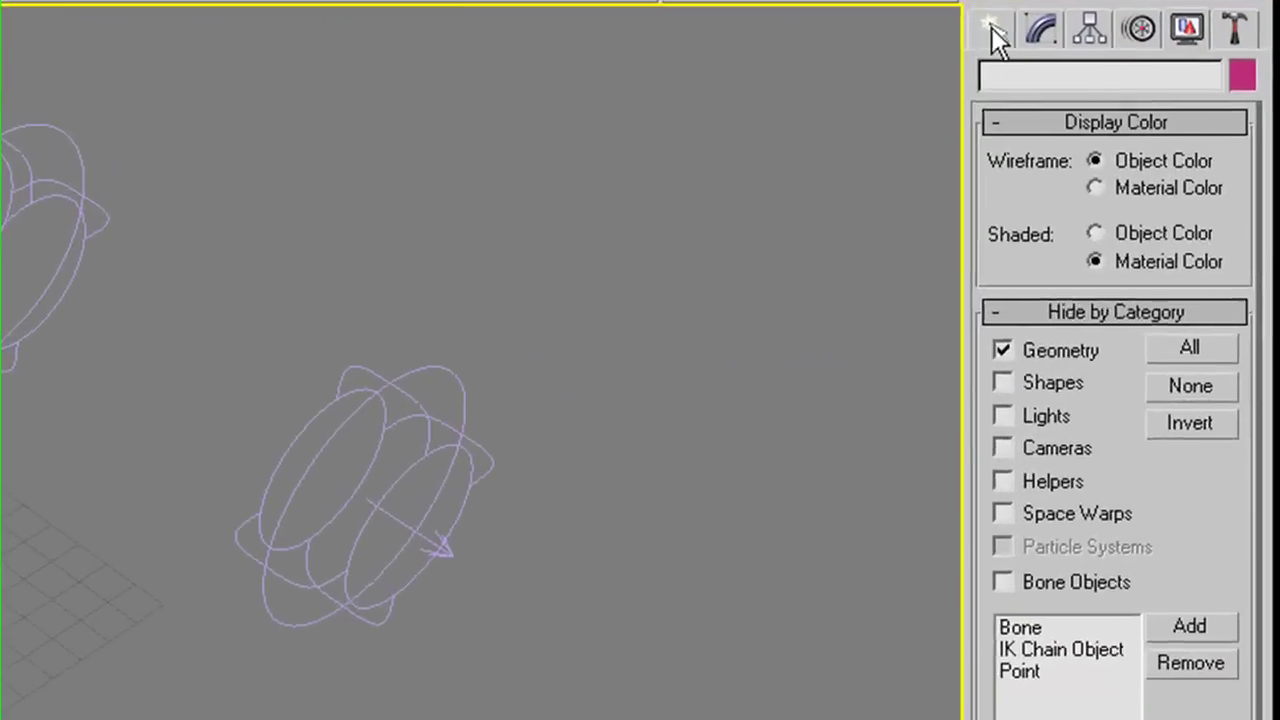
{"action": "left_click", "coordinate": [992, 26]}
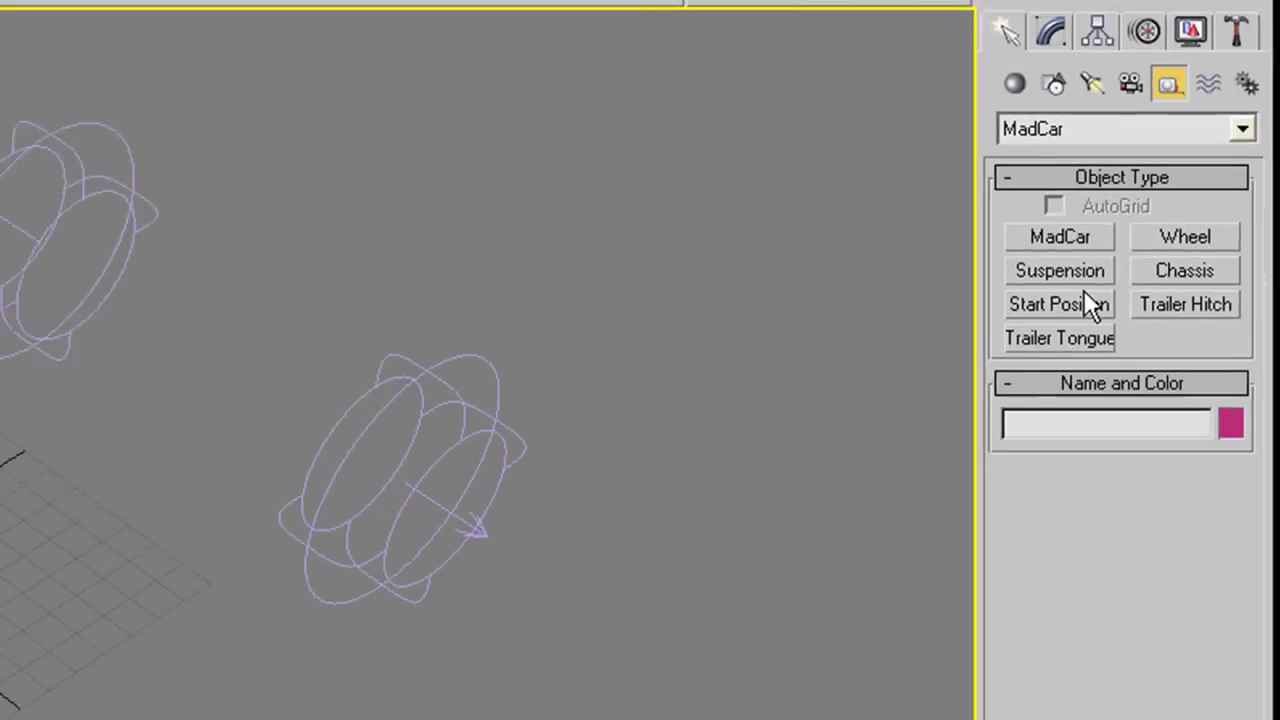
Create Suspension_01 on a wheel with Length 0.384m, Top Stop 0.0985m and Bottom Stop -0.1054m
{"action": "left_click", "coordinate": [1050, 279]}
{"action": "left_click", "coordinate": [632, 535]}
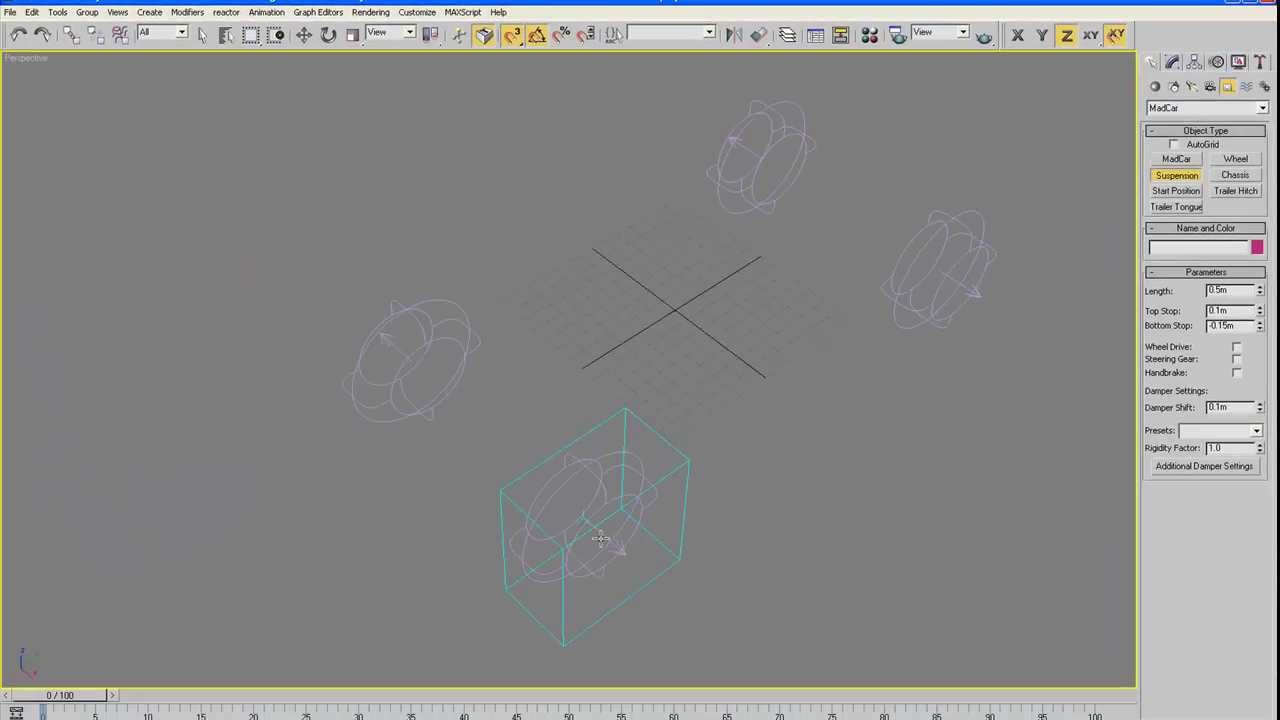
{"action": "mouse_move", "coordinate": [600, 539]}
{"action": "left_mouse_down"}
{"action": "mouse_move", "coordinate": [601, 522]}
{"action": "mouse_move", "coordinate": [608, 562]}
{"action": "left_mouse_up"}
{"action": "mouse_move", "coordinate": [608, 562]}
{"action": "middle_mouse_down", "text": "alt"}
{"action": "mouse_move", "coordinate": [660, 507]}
{"action": "mouse_move", "coordinate": [642, 518]}
{"action": "middle_mouse_up", "text": "alt"}
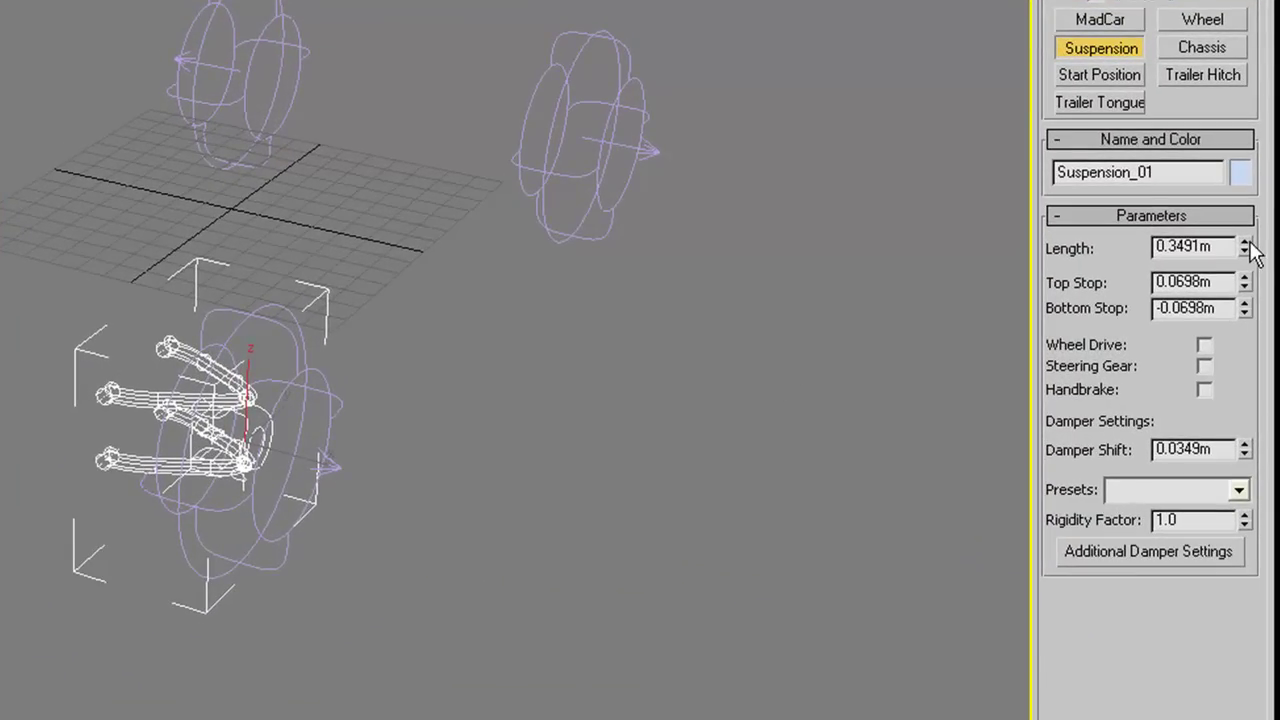
{"action": "left_click_drag", "start_coordinate": [1246, 250], "coordinate": [1246, 225]}
{"action": "middle_click_drag", "start_coordinate": [909, 331], "coordinate": [860, 340], "text": "alt"}
{"action": "scroll", "coordinate": [652, 430], "scroll_direction": "up", "scroll_amount": 5}
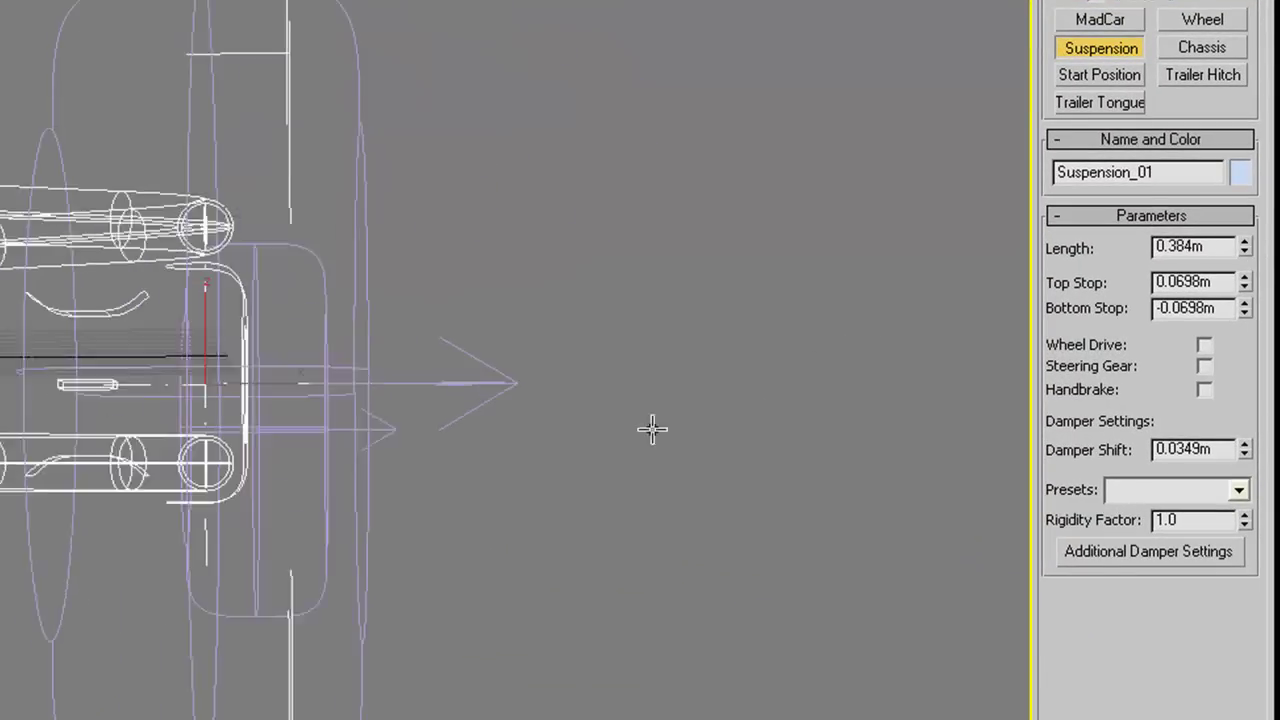
{"action": "middle_click_drag", "start_coordinate": [652, 430], "coordinate": [660, 437], "text": "alt"}
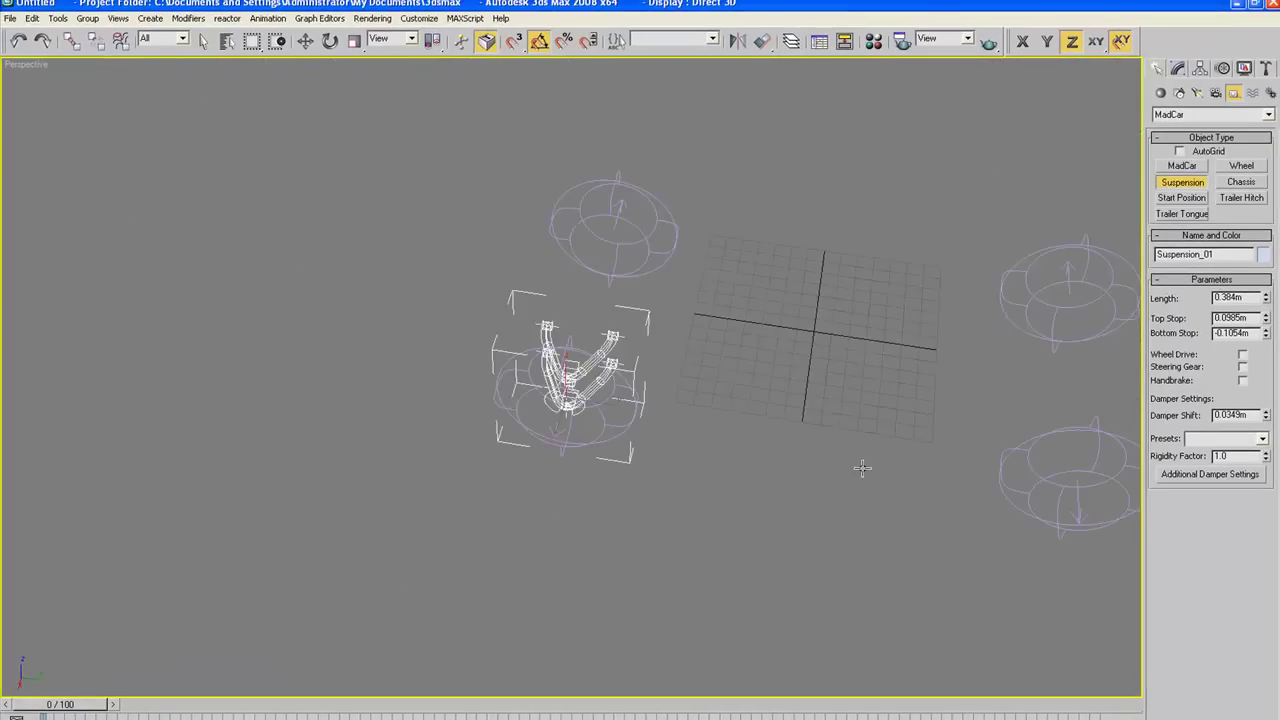
{"action": "mouse_move", "coordinate": [862, 468]}
{"action": "middle_mouse_down", "text": "alt"}
{"action": "mouse_move", "coordinate": [926, 477]}
{"action": "mouse_move", "coordinate": [882, 587]}
{"action": "middle_mouse_up", "text": "alt"}
{"action": "key", "text": "w"}
{"action": "mouse_move", "coordinate": [672, 545]}
{"action": "middle_mouse_down", "text": "alt"}
{"action": "mouse_move", "coordinate": [652, 561]}
{"action": "mouse_move", "coordinate": [660, 551]}
{"action": "mouse_move", "coordinate": [480, 540]}
{"action": "middle_mouse_up", "text": "alt"}
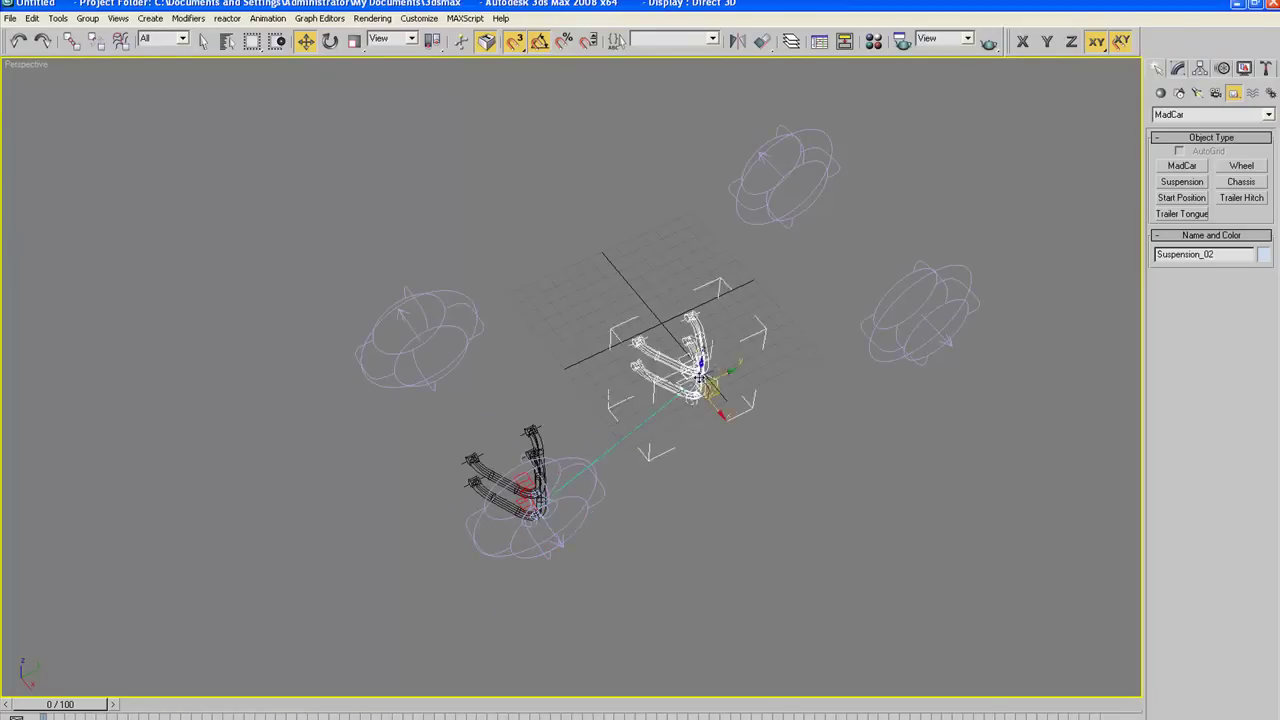
Instance-clone the suspension to the upper-right wheel and enable Steering Gear, Wheel Drive and Handbrake
{"action": "left_click_drag", "start_coordinate": [524, 522], "coordinate": [919, 327], "text": "shift"}
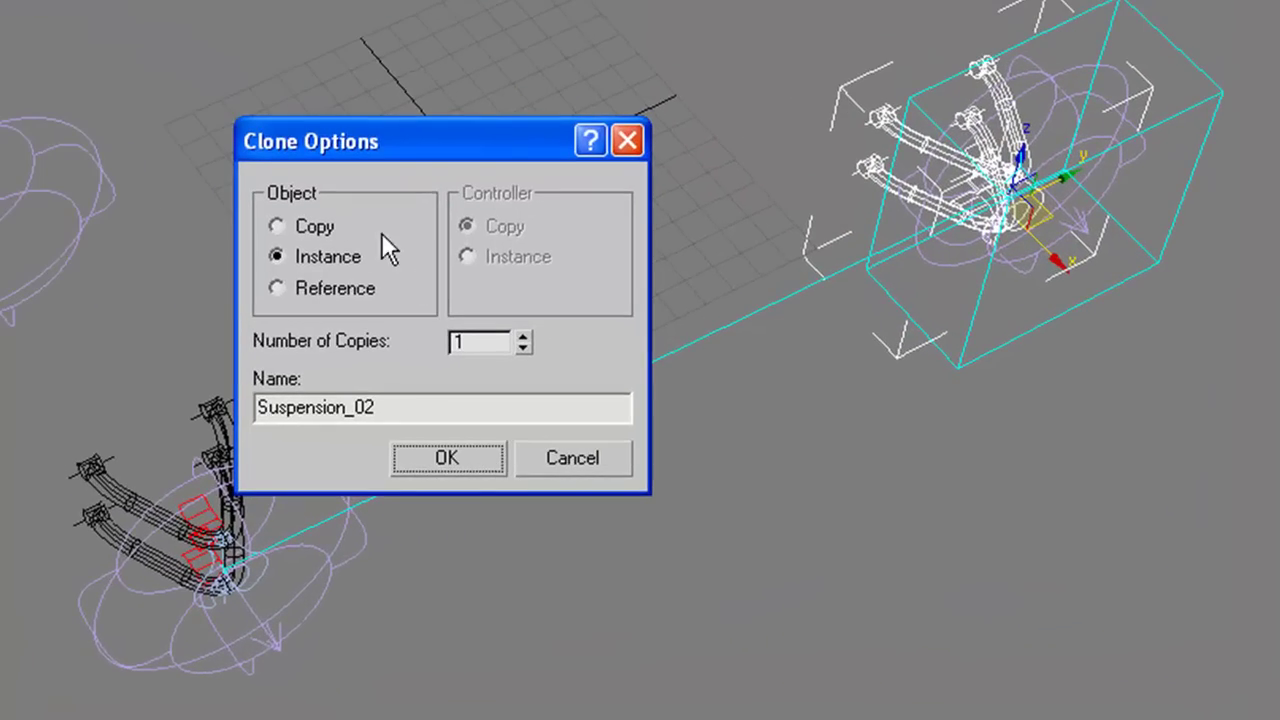
{"action": "left_click", "coordinate": [447, 459]}
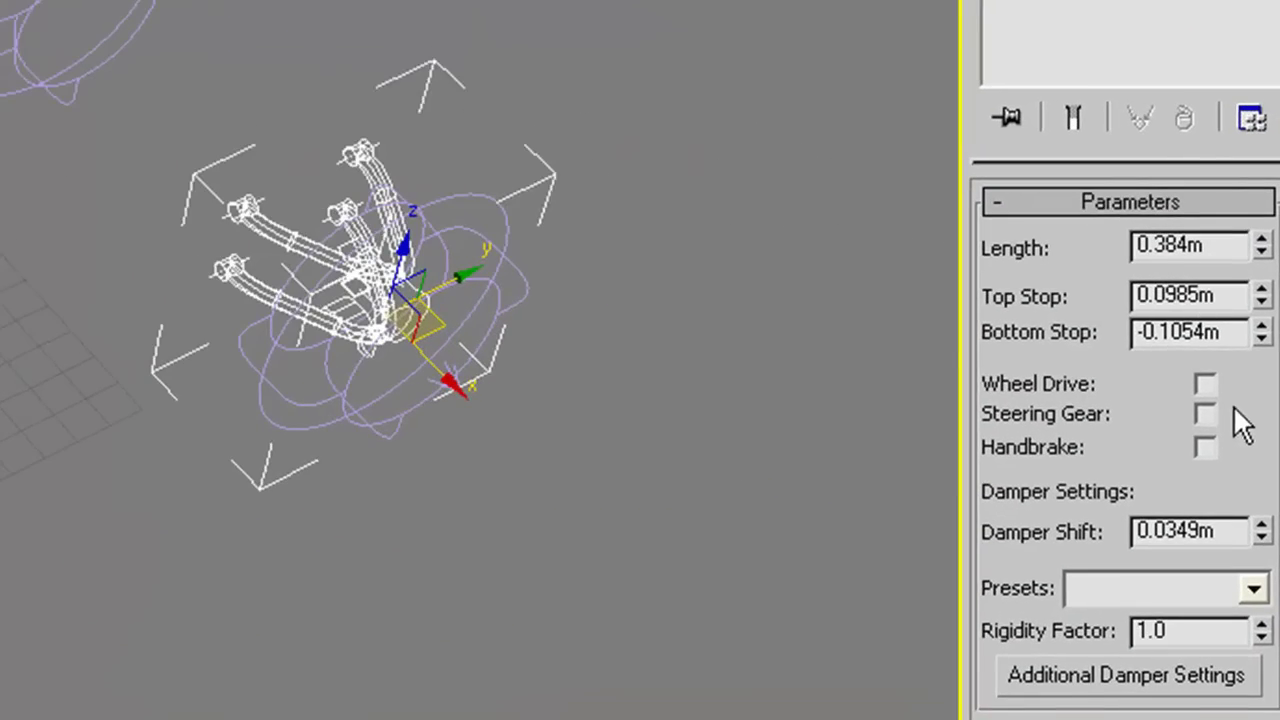
{"action": "left_click", "coordinate": [1205, 416]}
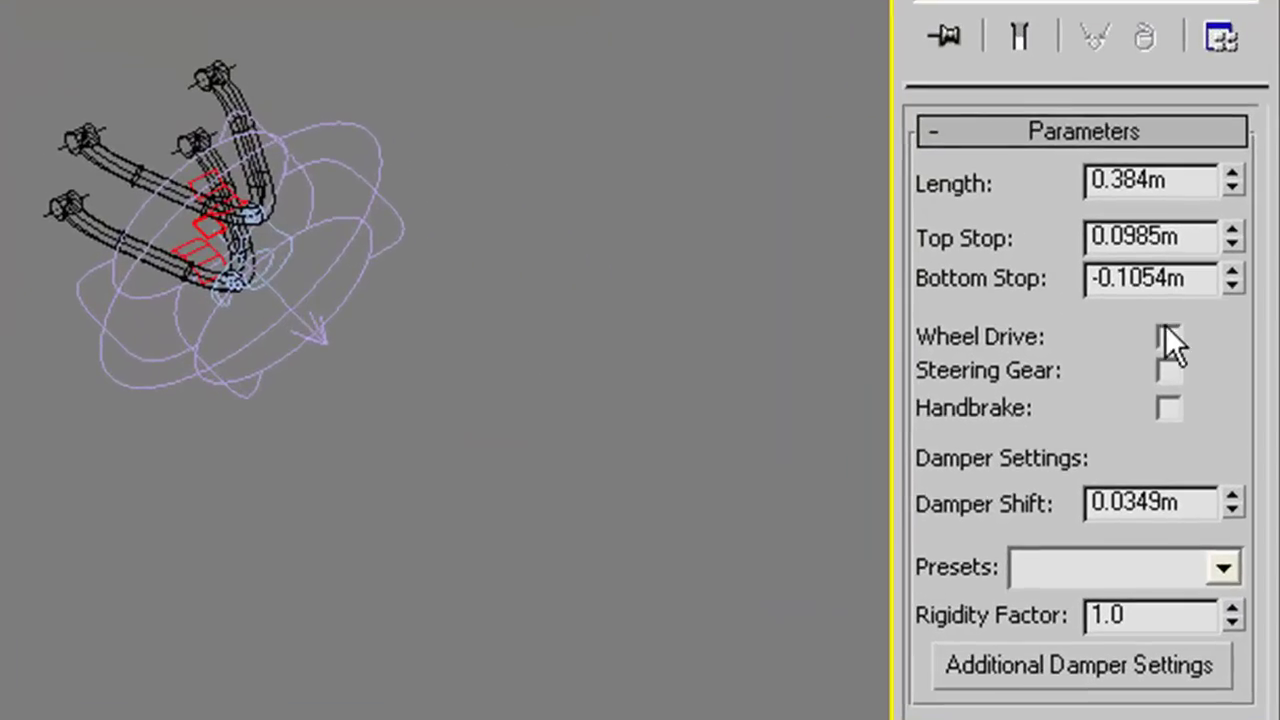
{"action": "left_click", "coordinate": [1189, 351]}
{"action": "left_click", "coordinate": [1189, 412]}
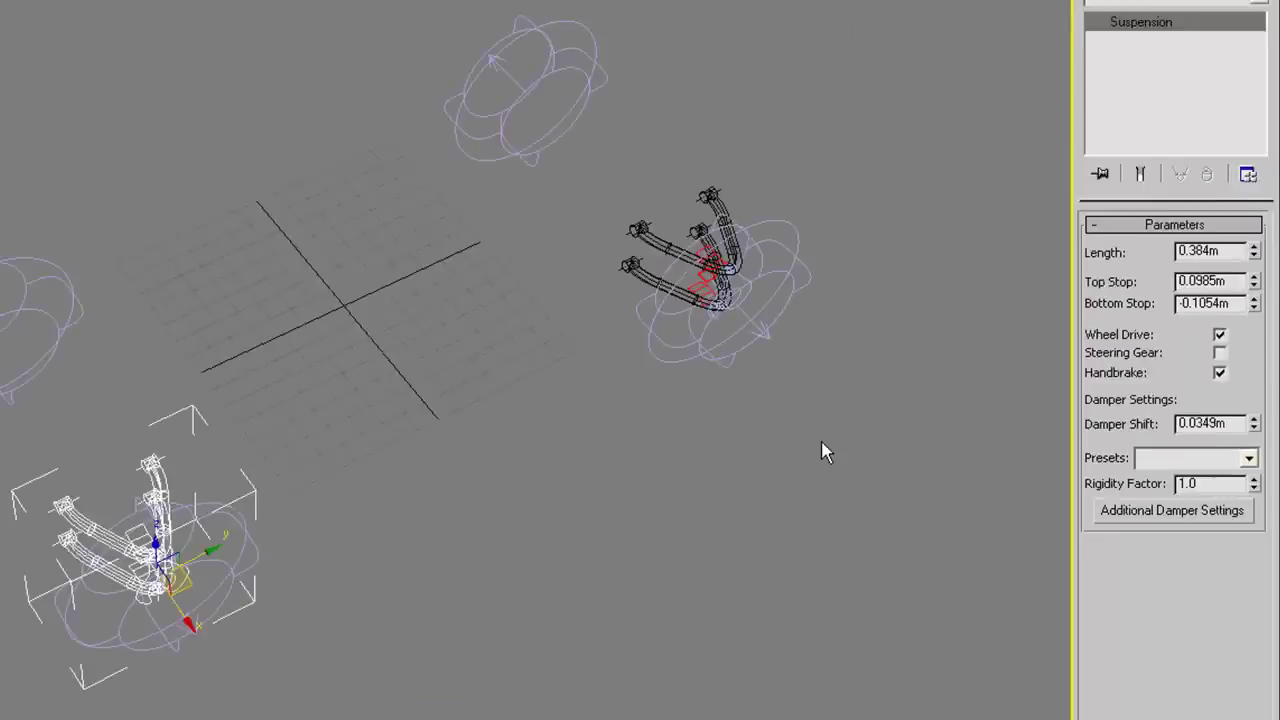
Instance-clone both suspensions to the other two wheels and rotate them about 180°
{"action": "left_click", "coordinate": [848, 262], "text": "ctrl"}
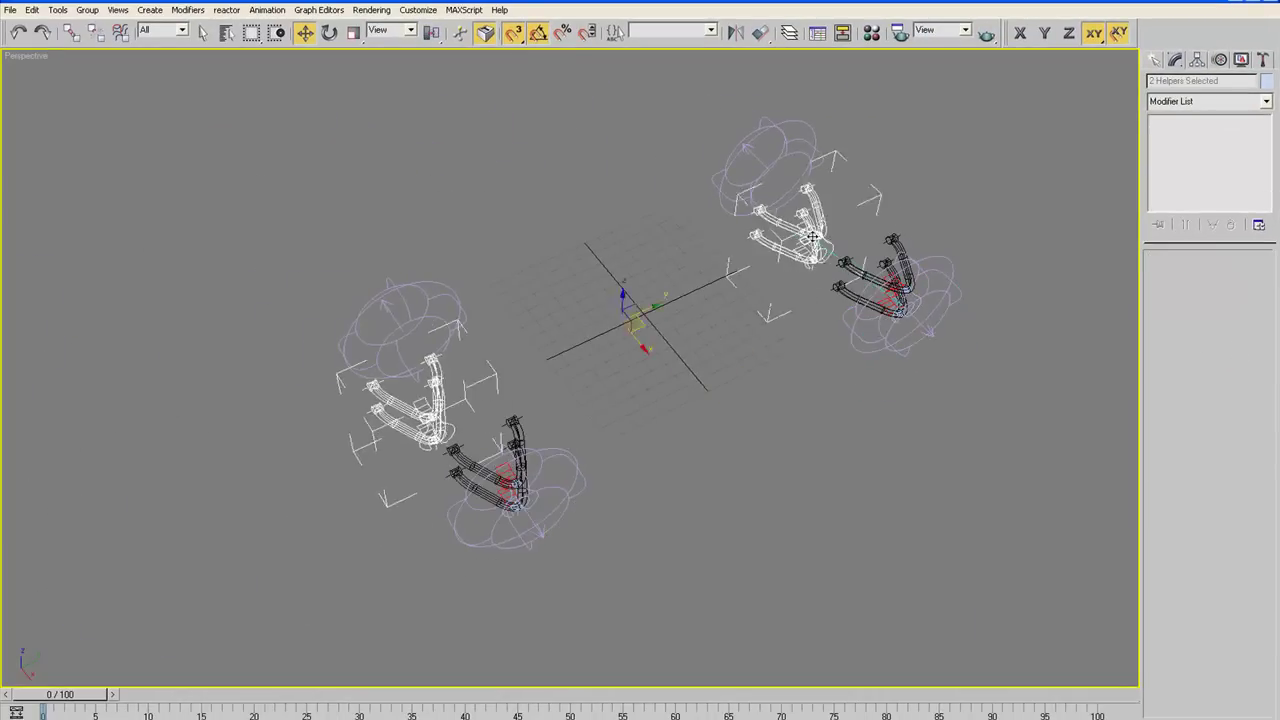
{"action": "left_click_drag", "start_coordinate": [903, 313], "coordinate": [764, 173], "text": "shift"}
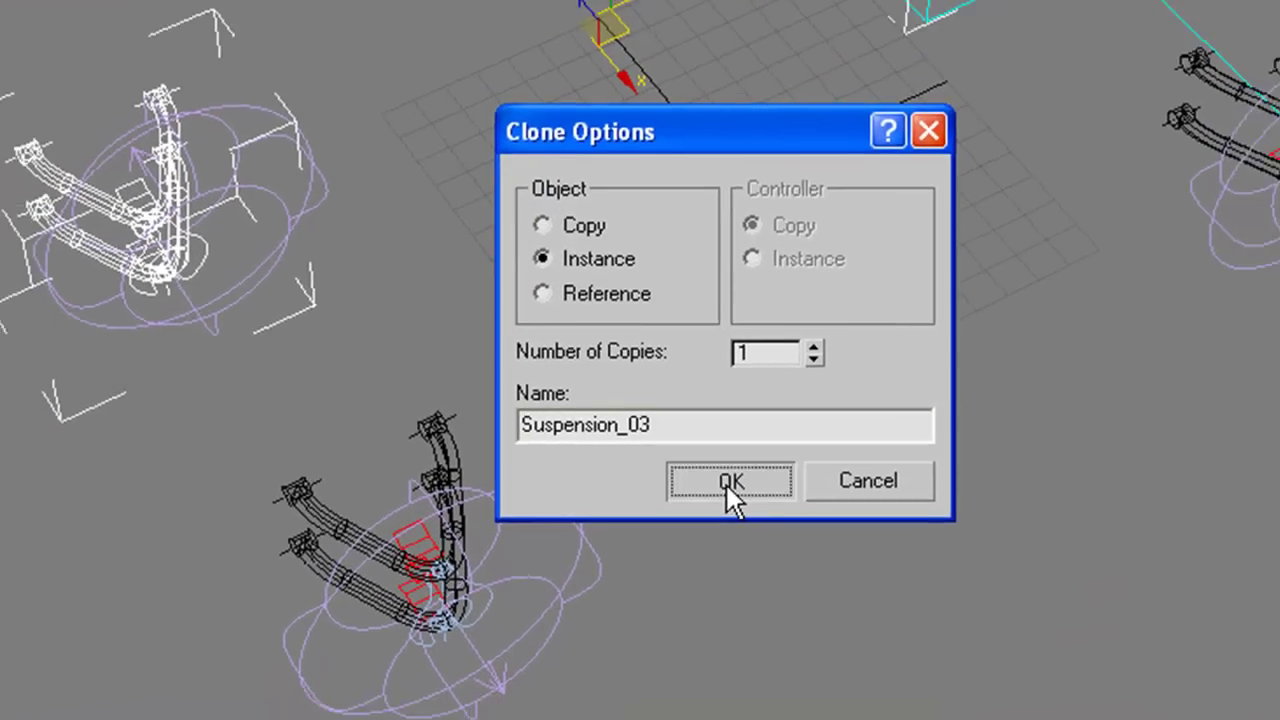
{"action": "left_click", "coordinate": [743, 488]}
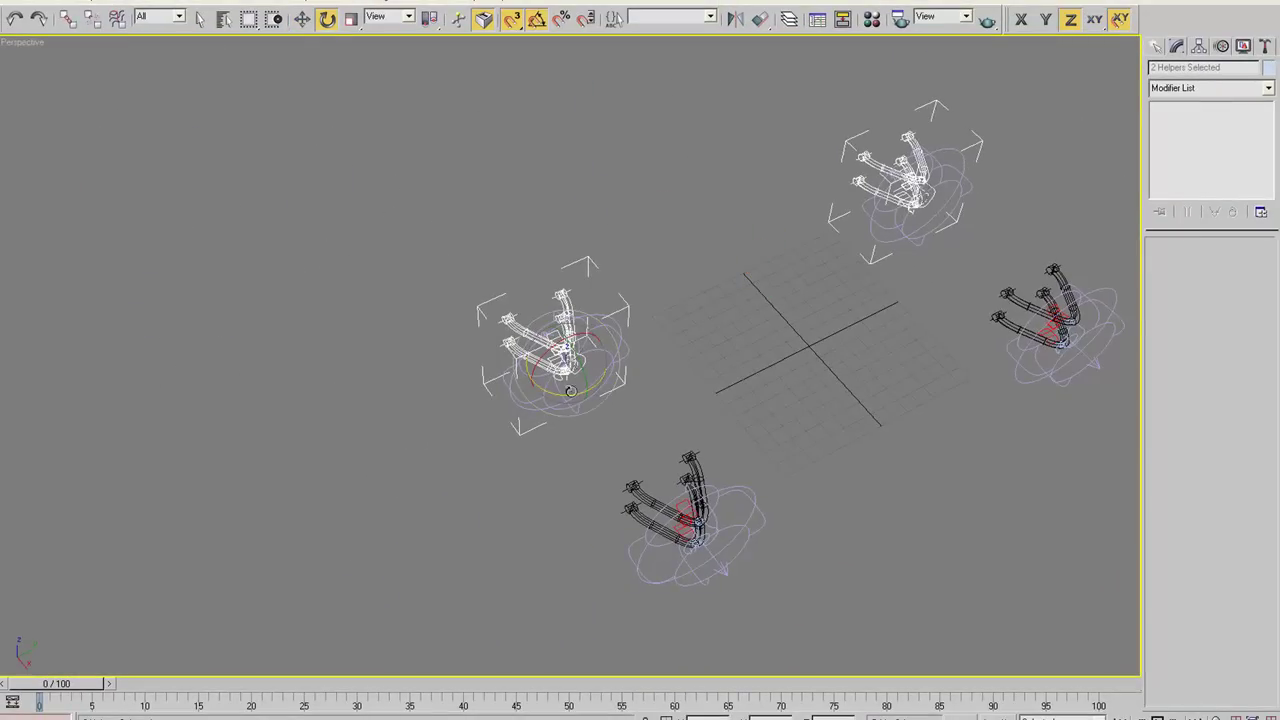
{"action": "left_click_drag", "start_coordinate": [605, 378], "coordinate": [895, 412]}
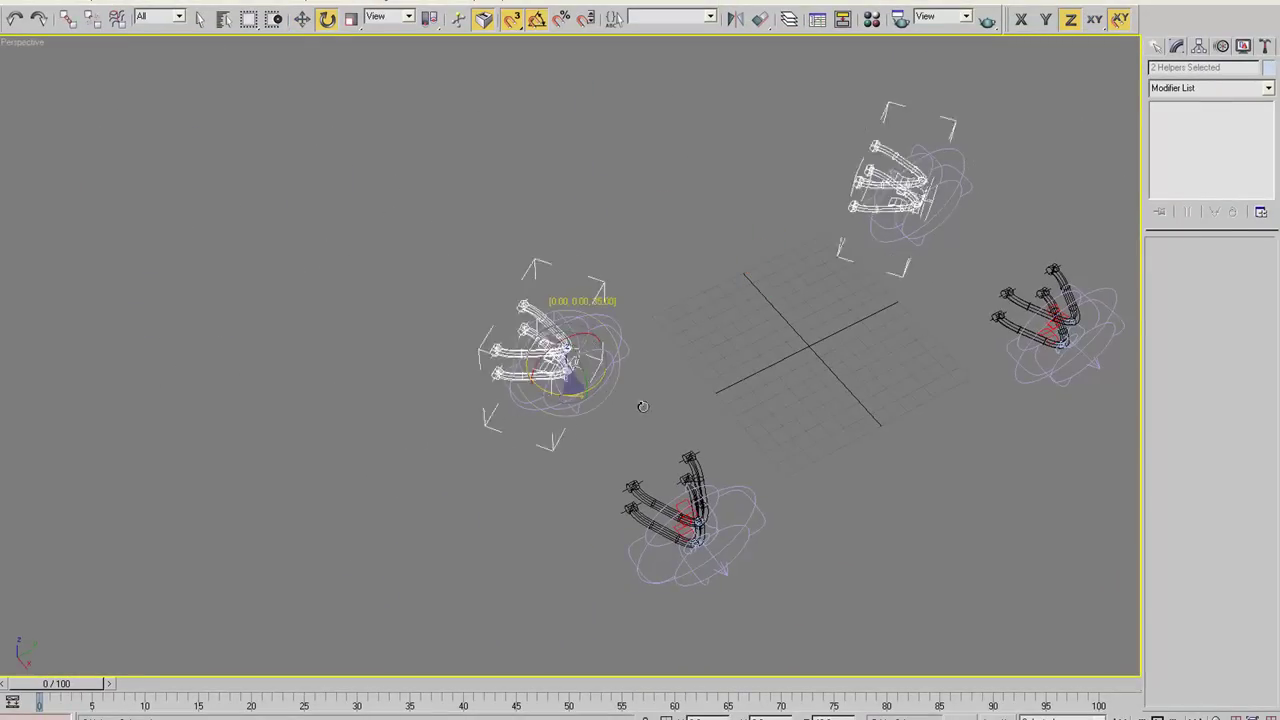
{"action": "left_click", "coordinate": [910, 411]}
{"action": "mouse_move", "coordinate": [910, 411]}
{"action": "middle_mouse_down", "text": "alt"}
{"action": "mouse_move", "coordinate": [992, 355]}
{"action": "mouse_move", "coordinate": [929, 401]}
{"action": "mouse_move", "coordinate": [1119, 99]}
{"action": "middle_mouse_up", "text": "alt"}
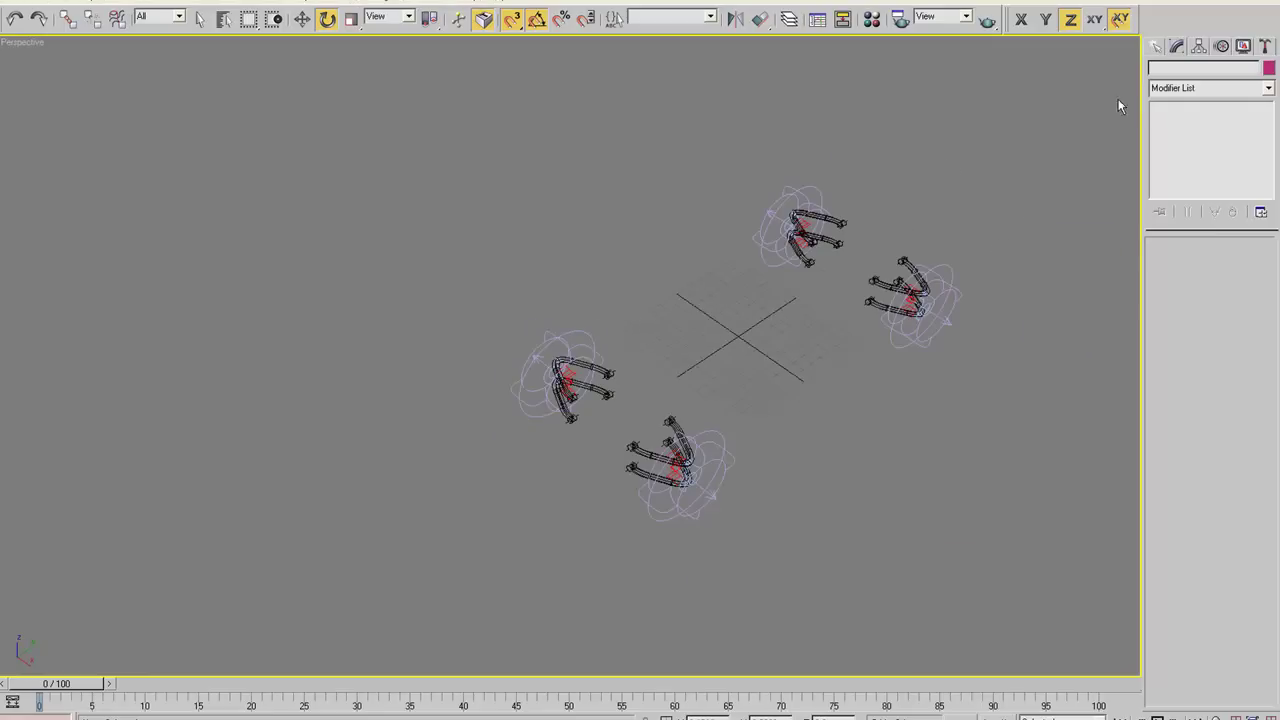
{"action": "left_click", "coordinate": [1245, 47]}
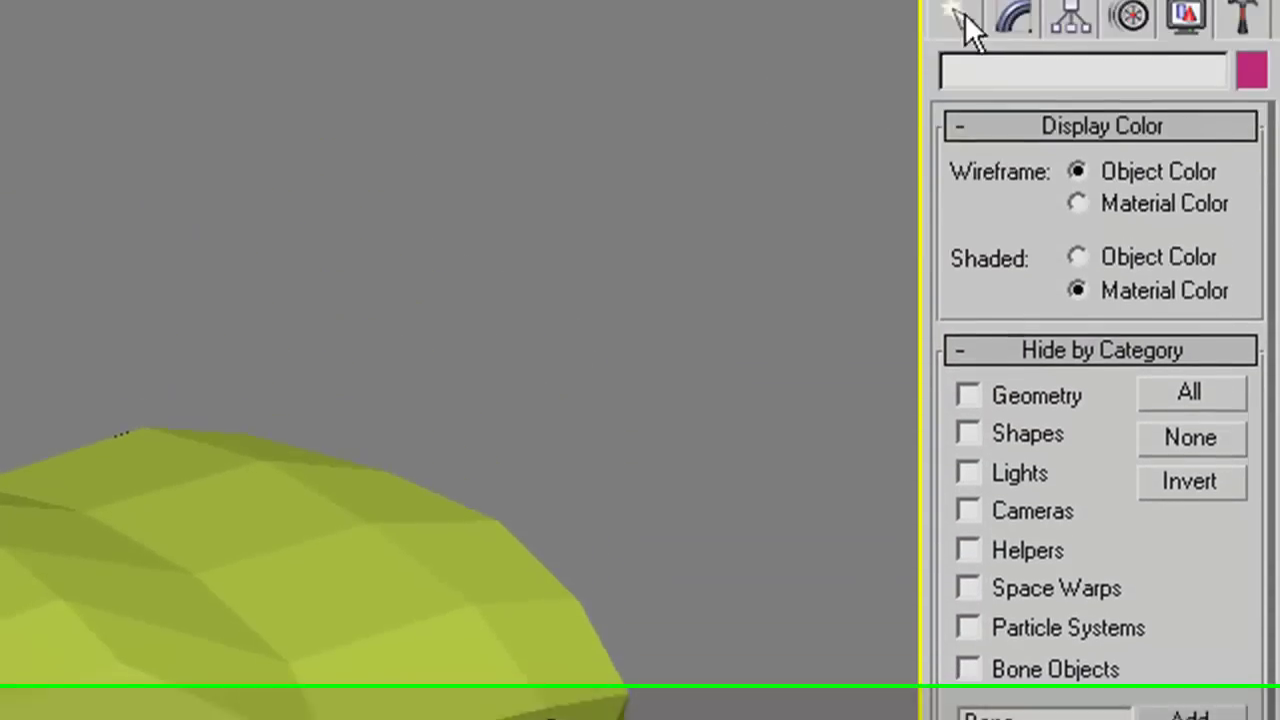
Draw a MadCar Chassis box over the car and lower it in the Front view
{"action": "left_click", "coordinate": [960, 52]}
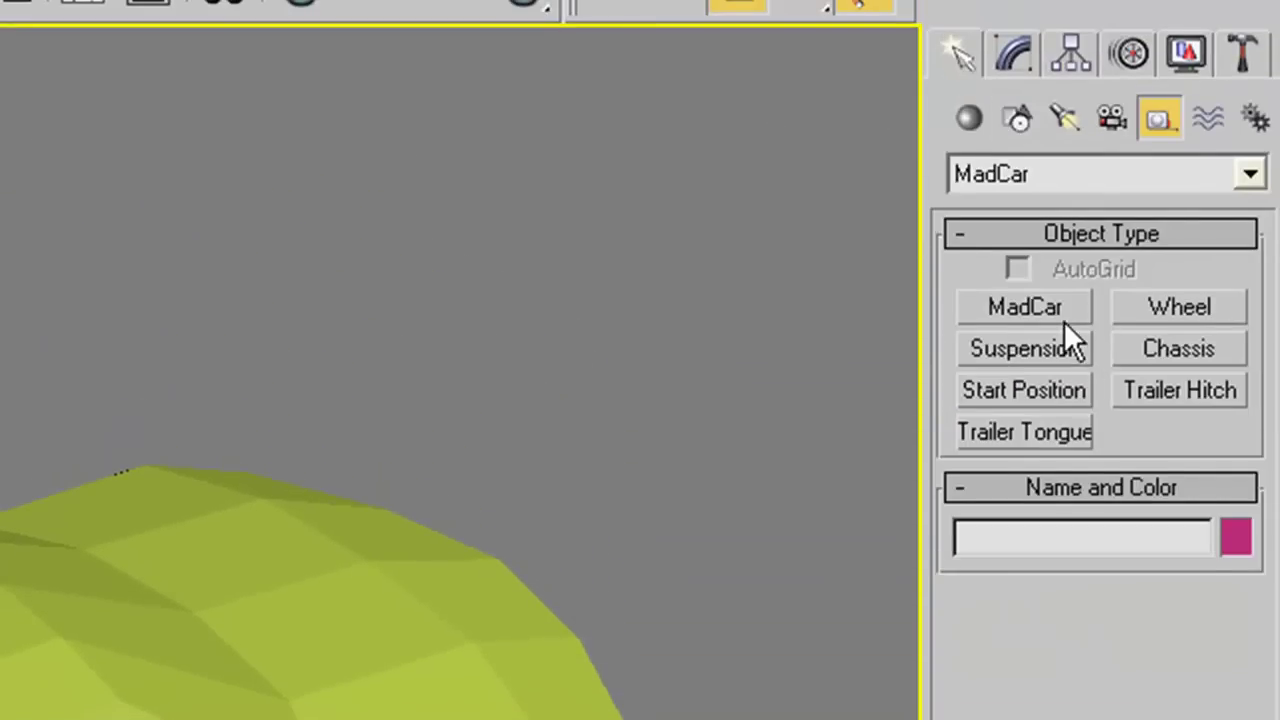
{"action": "left_click", "coordinate": [1180, 345]}
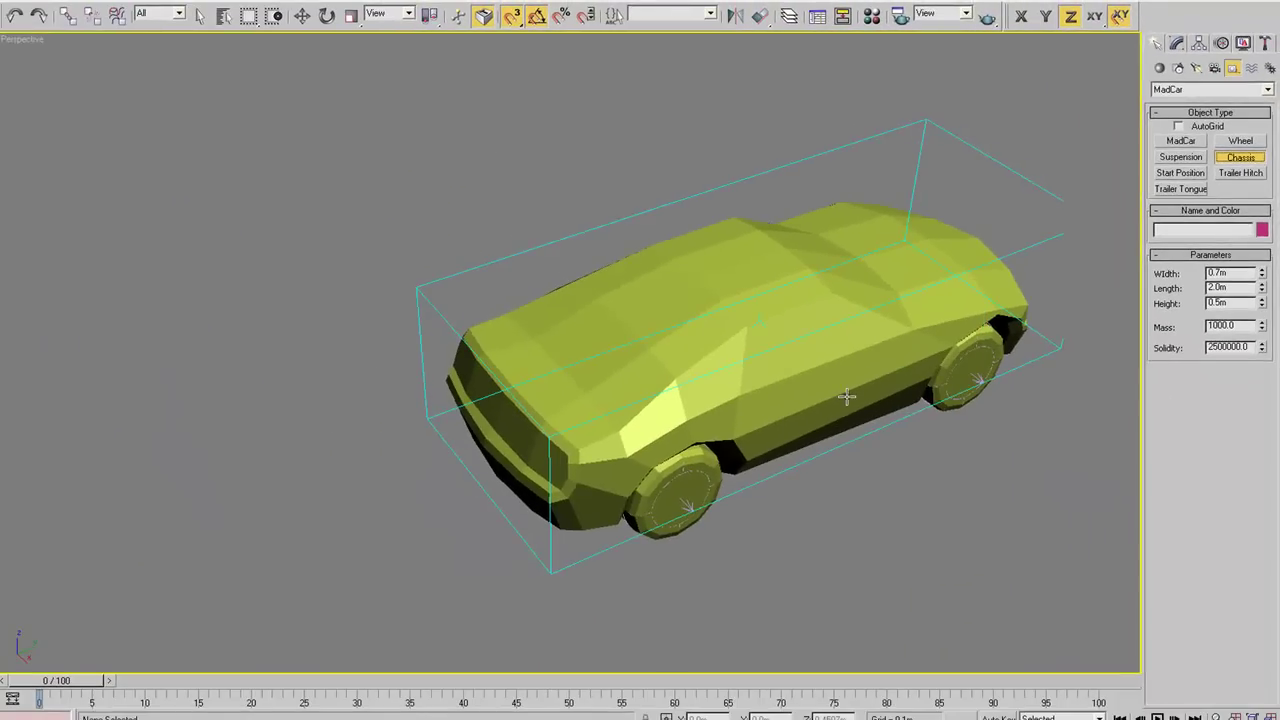
{"action": "left_click_drag", "start_coordinate": [846, 397], "coordinate": [560, 555]}
{"action": "mouse_move", "coordinate": [560, 555]}
{"action": "middle_mouse_down", "text": "alt"}
{"action": "mouse_move", "coordinate": [834, 406]}
{"action": "mouse_move", "coordinate": [861, 420]}
{"action": "middle_mouse_up", "text": "alt"}
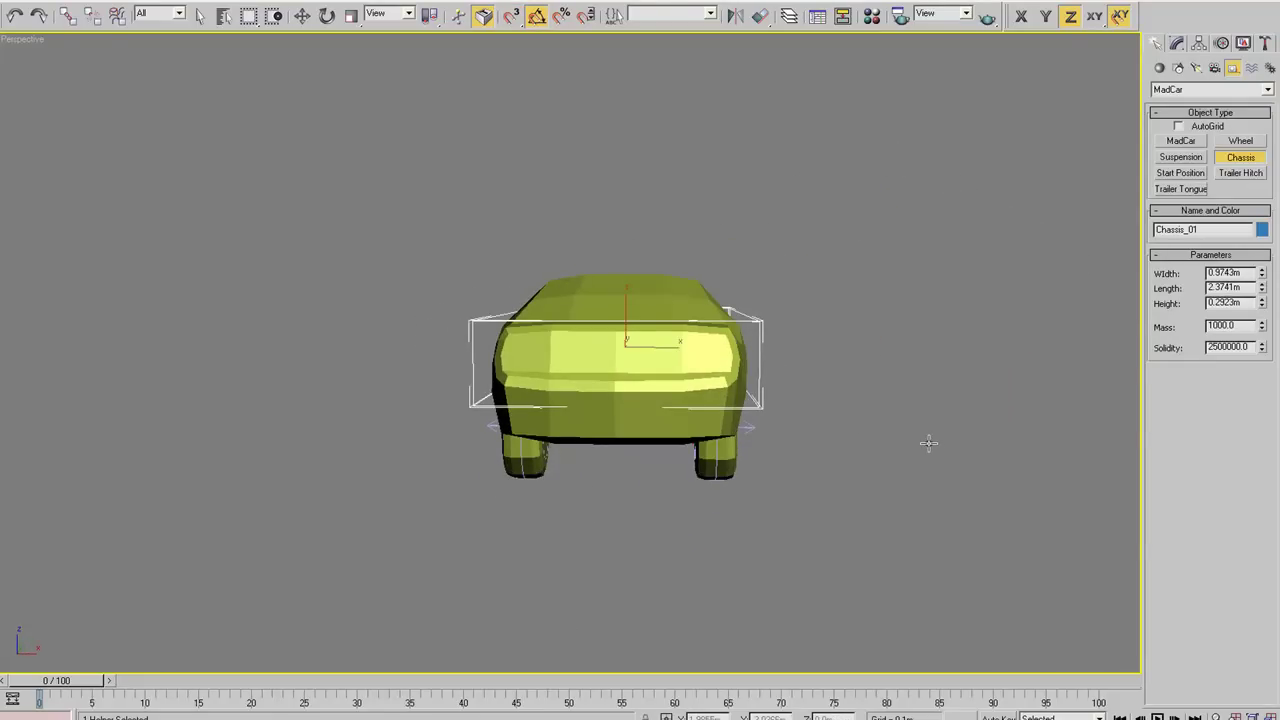
{"action": "key", "text": "f"}
{"action": "scroll", "coordinate": [940, 438], "scroll_direction": "down", "scroll_amount": 3}
{"action": "scroll", "coordinate": [870, 400], "scroll_direction": "down", "scroll_amount": 3}
{"action": "scroll", "coordinate": [700, 352], "scroll_direction": "up", "scroll_amount": 2}
{"action": "key", "text": "w"}
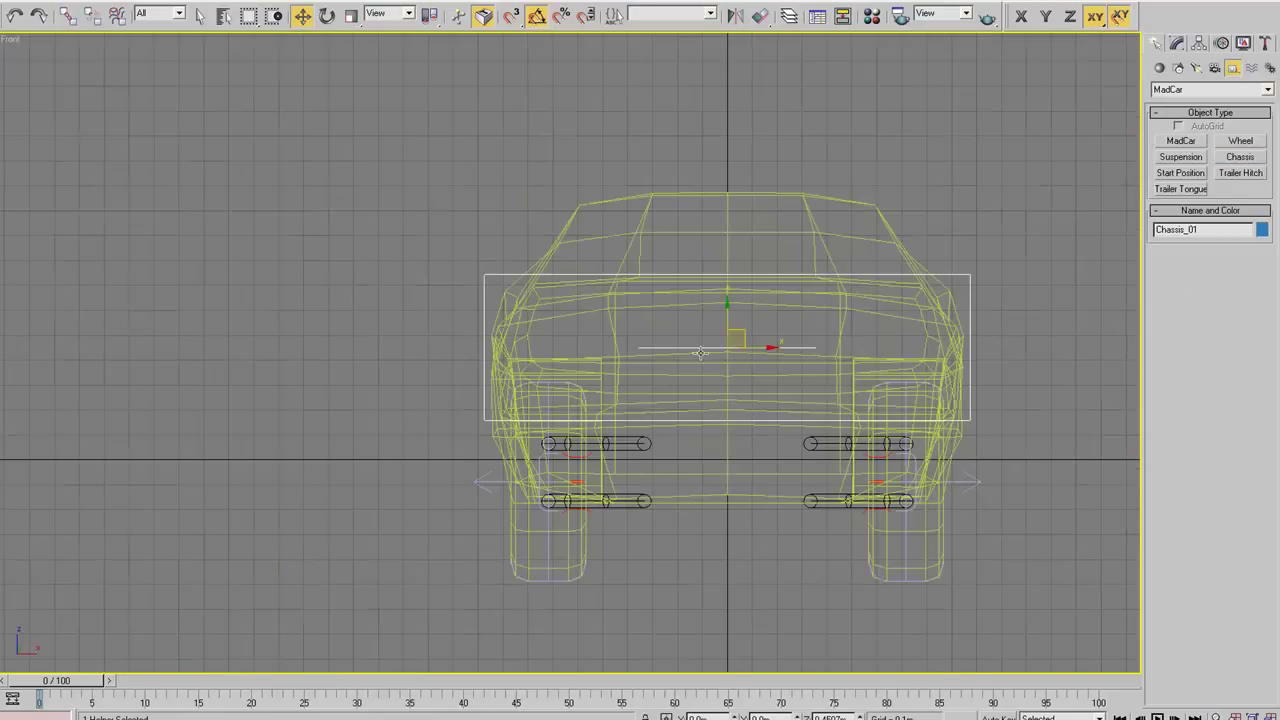
{"action": "middle_click_drag", "start_coordinate": [700, 352], "coordinate": [719, 323]}
{"action": "left_click_drag", "start_coordinate": [747, 280], "coordinate": [747, 387]}
Reduce the chassis to 0.1812m high and 0.9061m wide, then show all four viewports
{"action": "left_click", "coordinate": [1177, 43]}
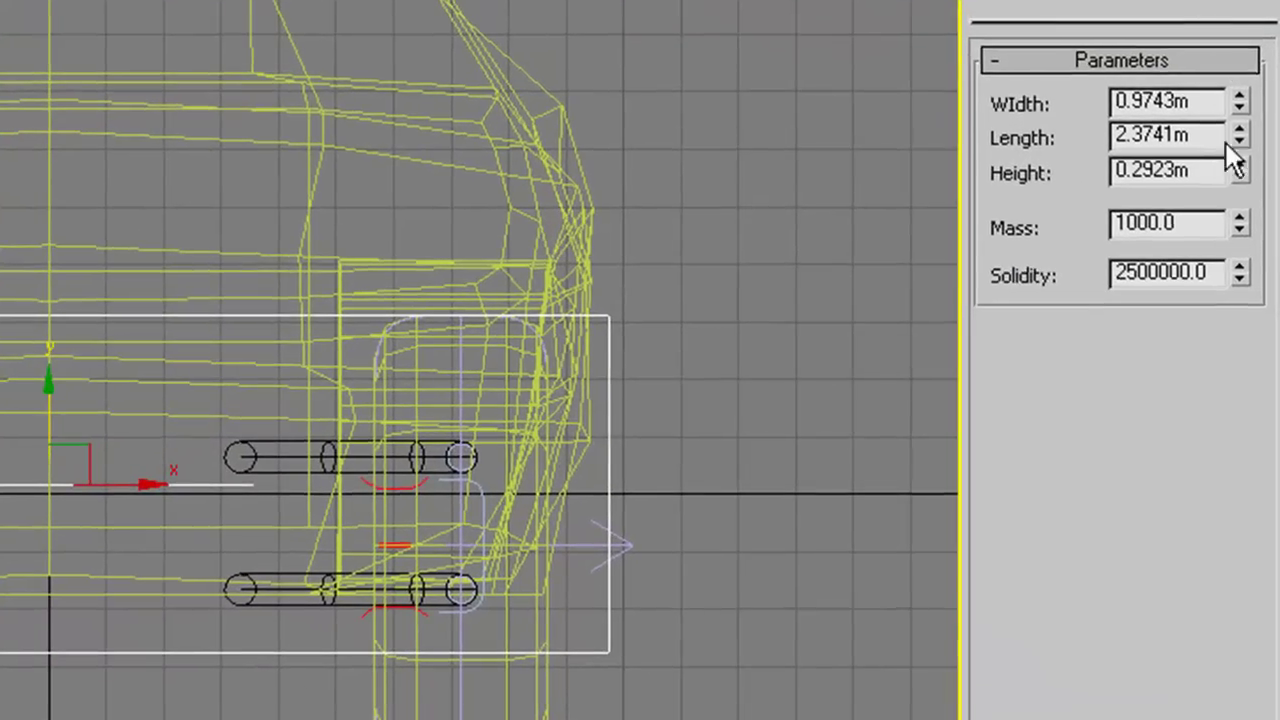
{"action": "left_click_drag", "start_coordinate": [1260, 290], "coordinate": [1259, 308]}
{"action": "left_click_drag", "start_coordinate": [1235, 208], "coordinate": [1230, 232]}
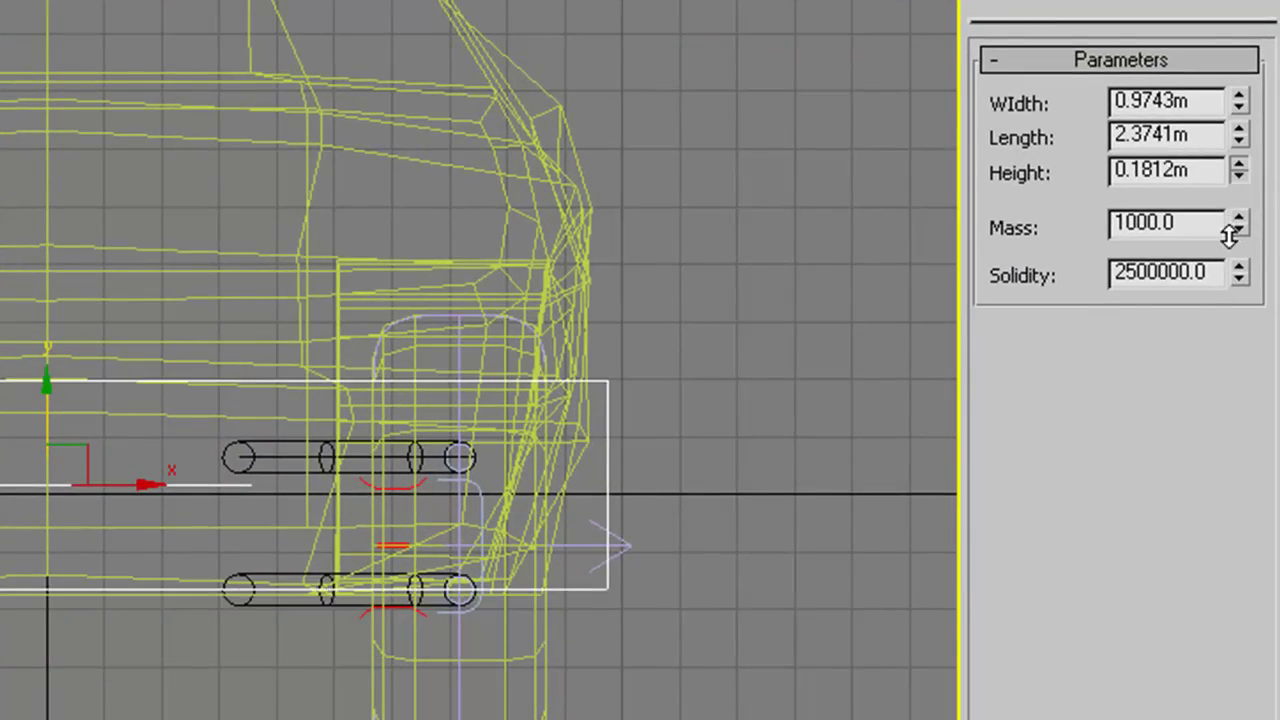
{"action": "left_click_drag", "start_coordinate": [52, 419], "coordinate": [54, 476]}
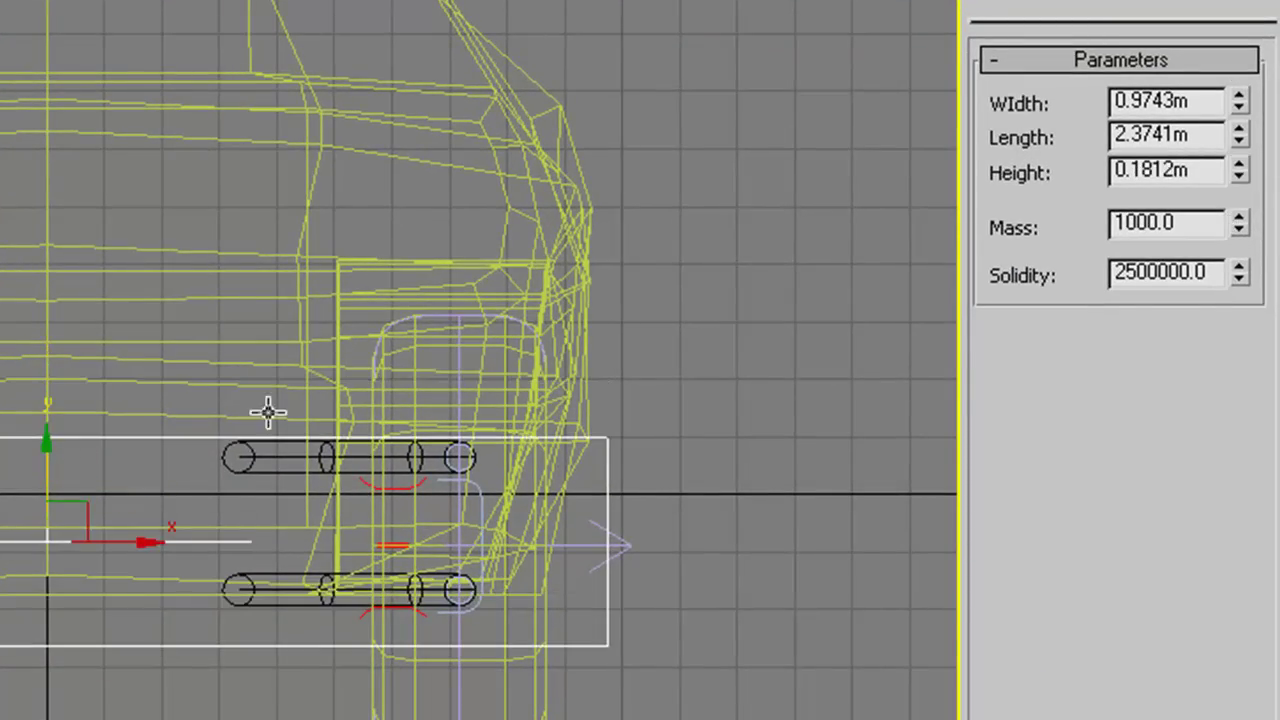
{"action": "left_click_drag", "start_coordinate": [1239, 112], "coordinate": [1240, 122]}
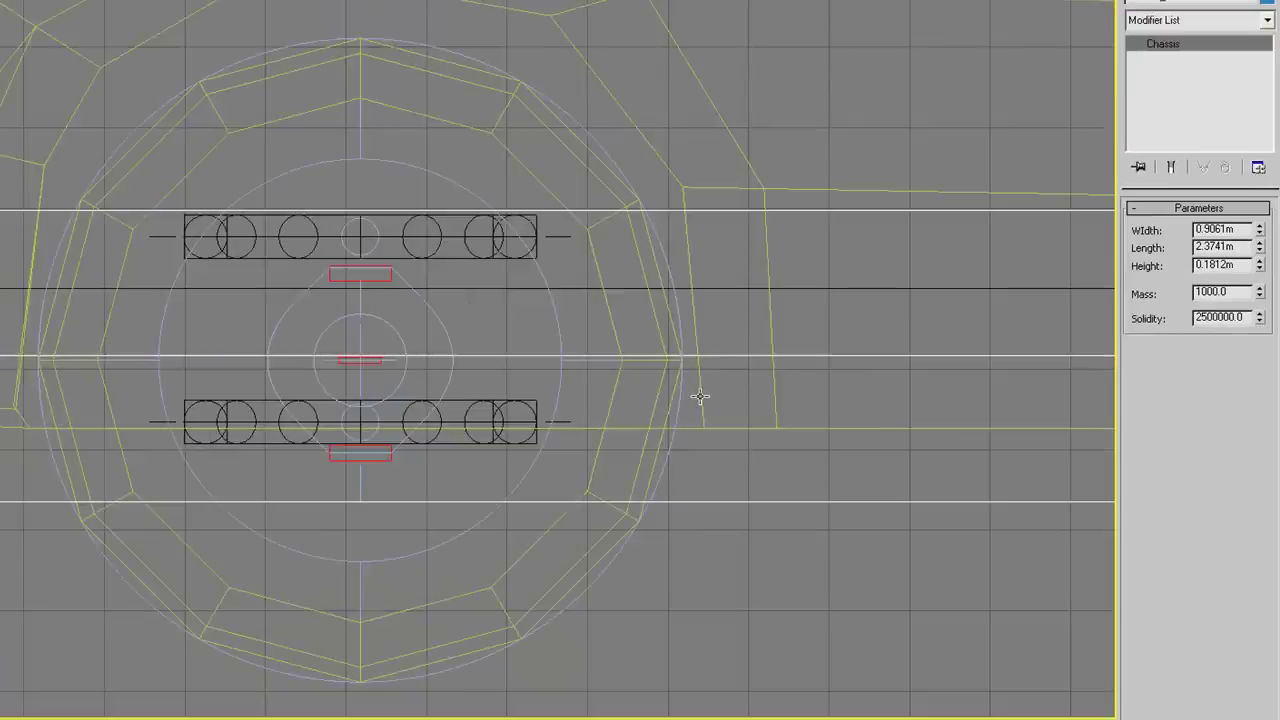
{"action": "scroll", "coordinate": [700, 394], "scroll_direction": "down", "scroll_amount": 5}
{"action": "middle_click_drag", "start_coordinate": [834, 414], "coordinate": [668, 408]}
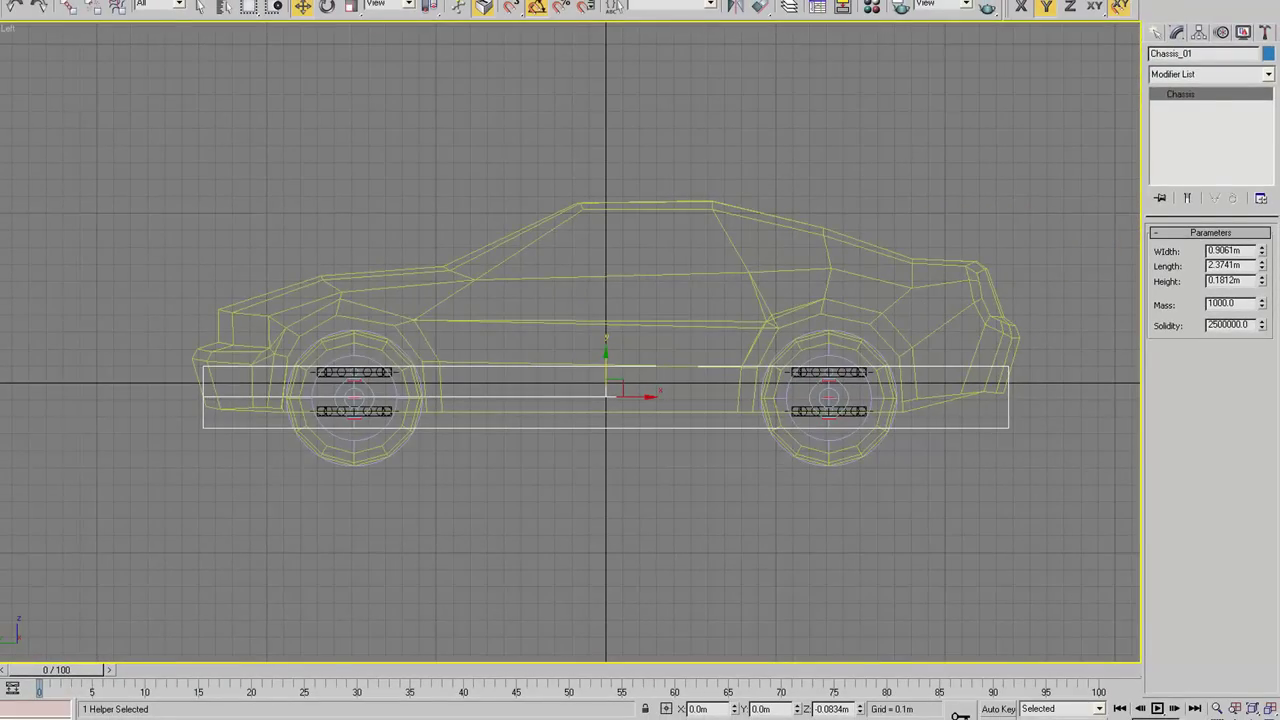
{"action": "key", "text": "alt+w"}
{"action": "scroll", "coordinate": [977, 500], "scroll_direction": "up", "scroll_amount": 3}
{"action": "scroll", "coordinate": [977, 500], "scroll_direction": "down", "scroll_amount": 2}
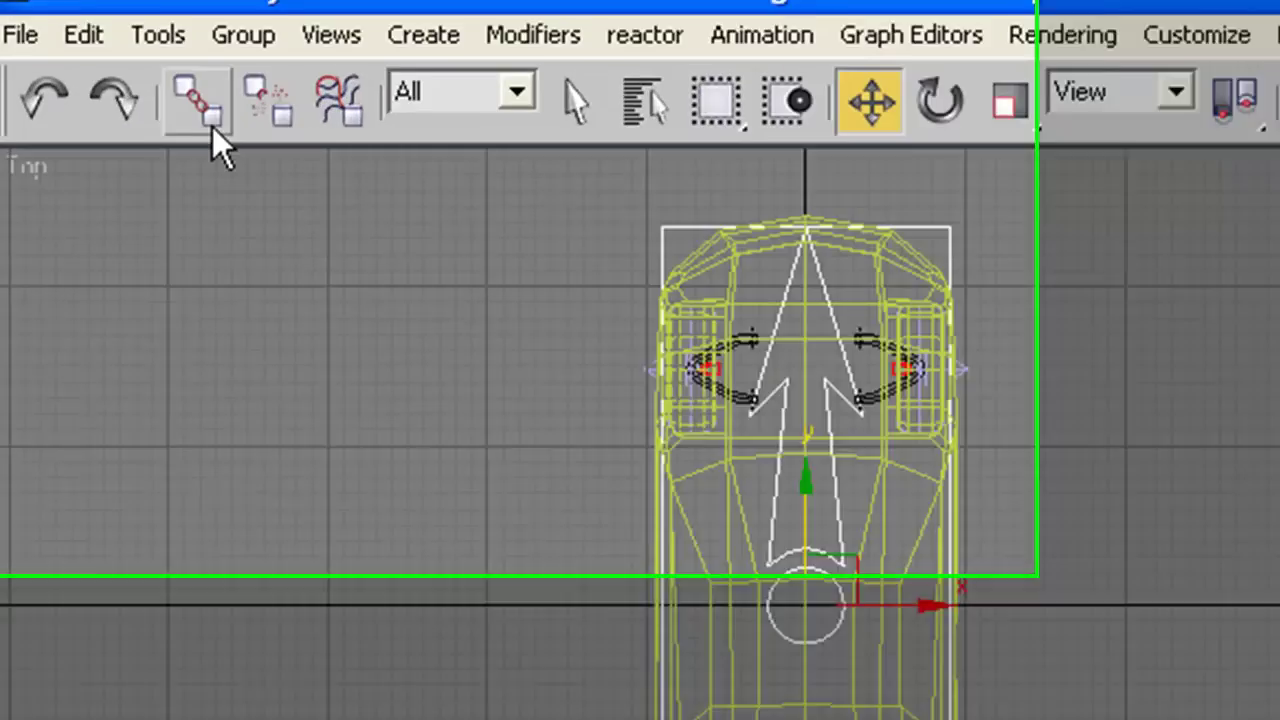
Maximize the perspective view and select the front wheel Cylinder1598 to inspect it
{"action": "left_click", "coordinate": [212, 126]}
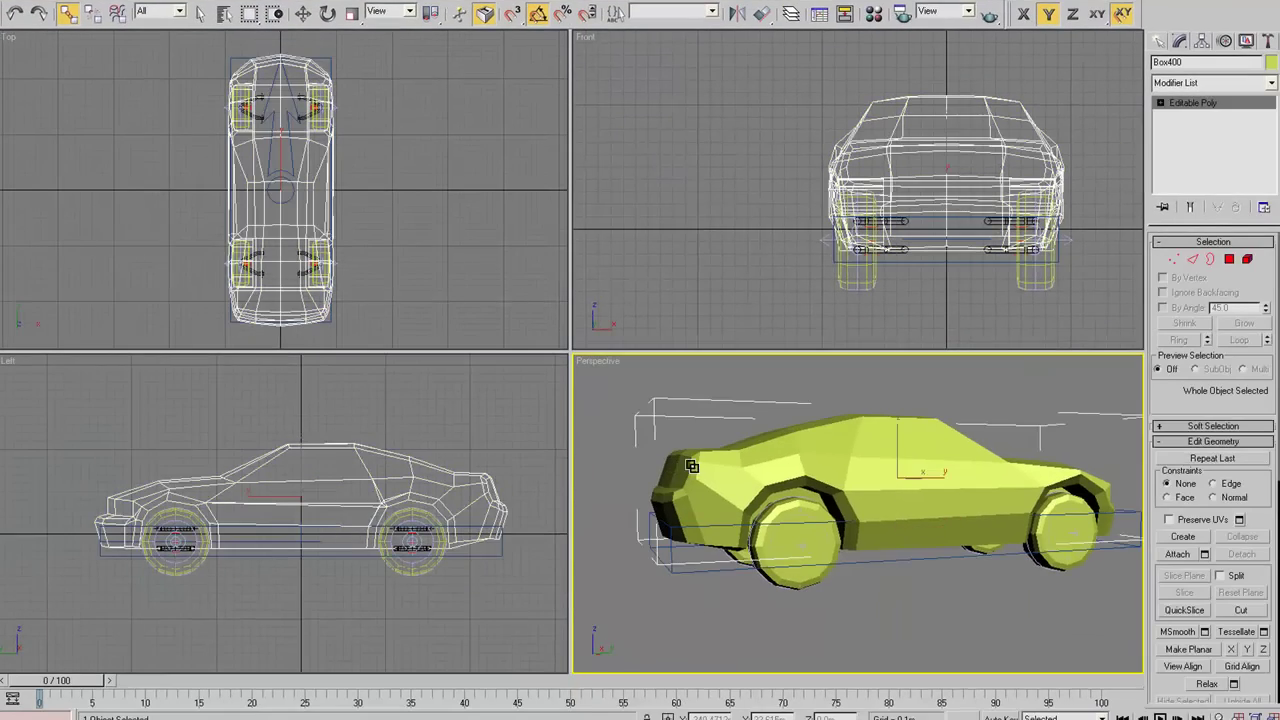
{"action": "middle_click_drag", "start_coordinate": [690, 571], "coordinate": [877, 571], "text": "alt"}
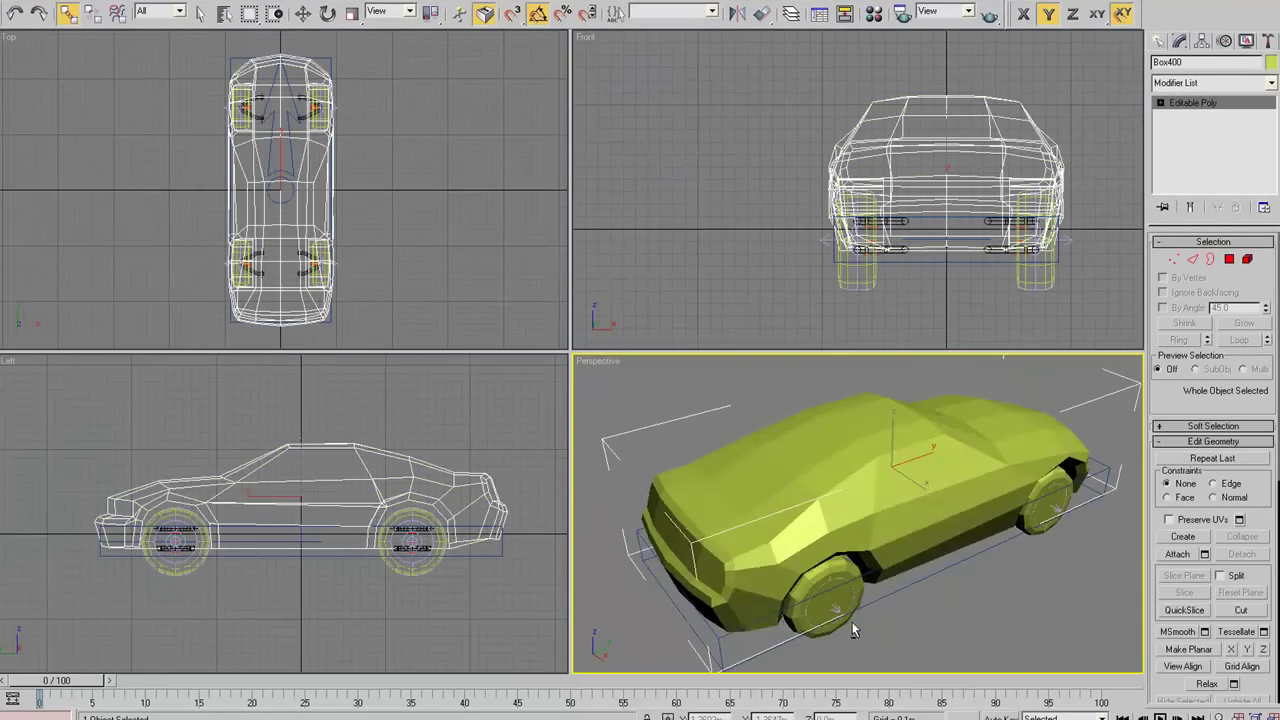
{"action": "key", "text": "alt+w"}
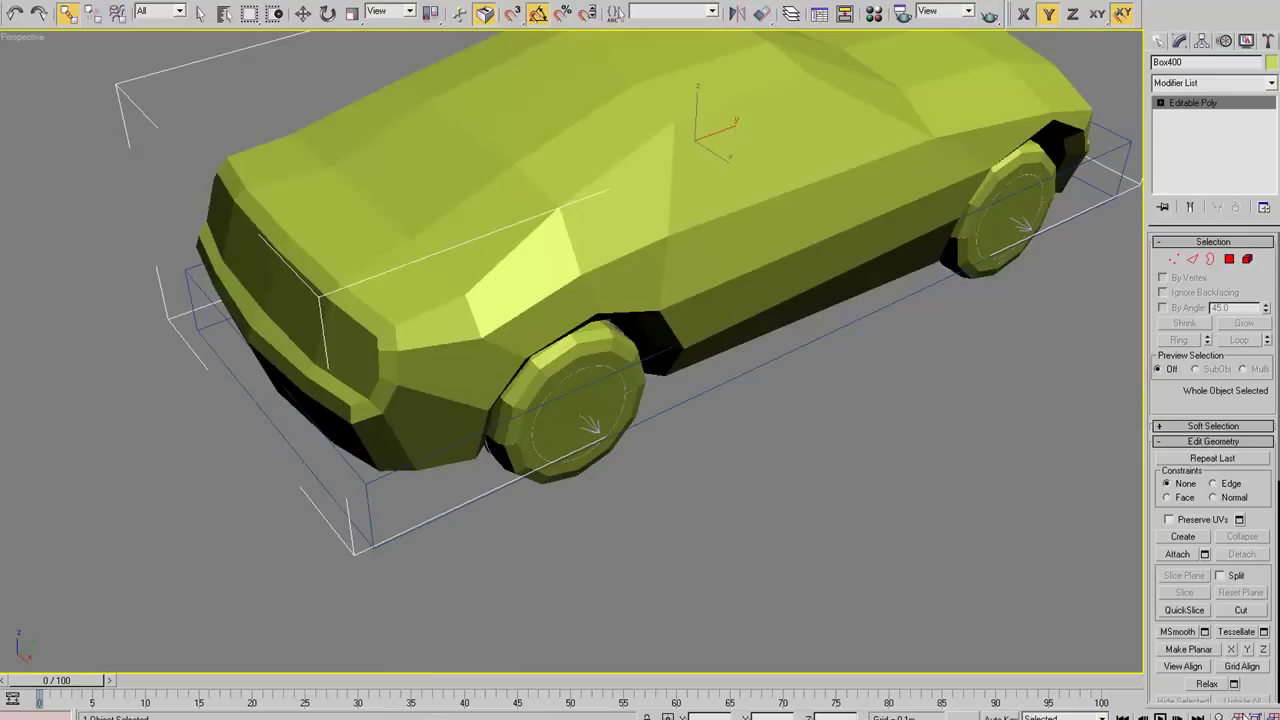
{"action": "left_click", "coordinate": [708, 489]}
{"action": "left_click", "coordinate": [519, 461]}
{"action": "mouse_move", "coordinate": [519, 461]}
{"action": "middle_mouse_down", "text": "alt"}
{"action": "mouse_move", "coordinate": [617, 509]}
{"action": "mouse_move", "coordinate": [557, 515]}
{"action": "middle_mouse_up", "text": "alt"}
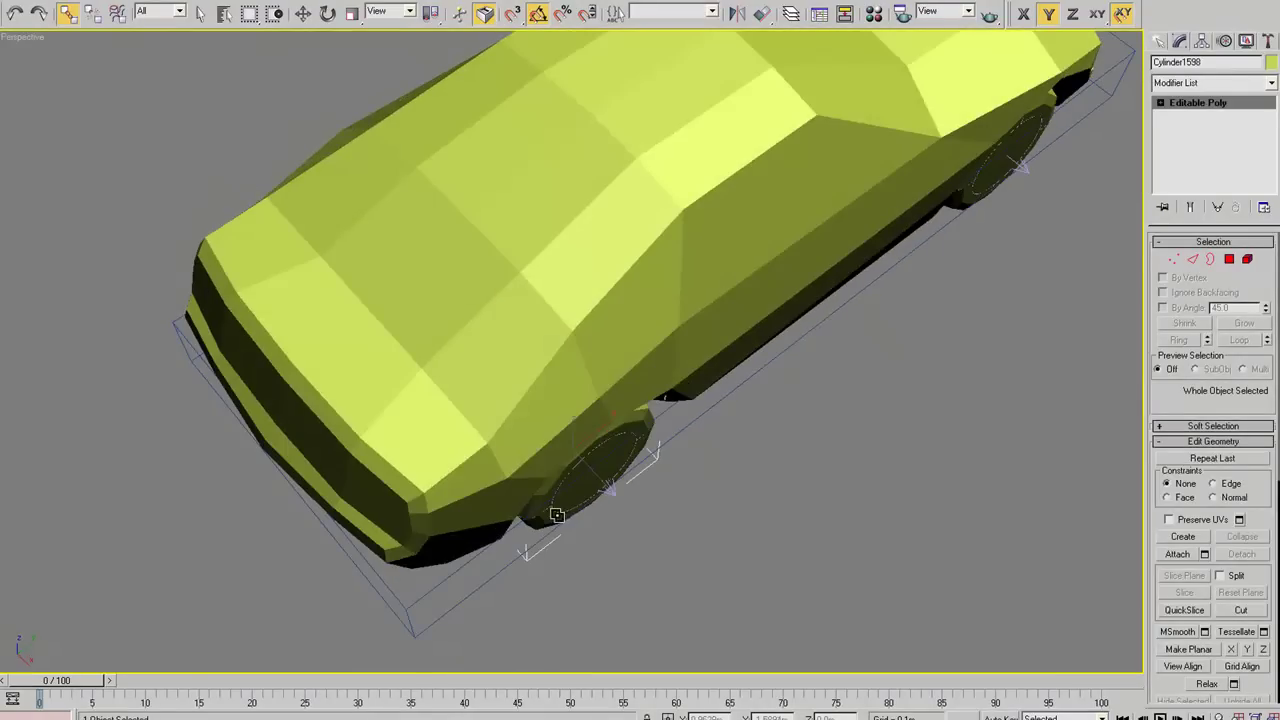
{"action": "mouse_move", "coordinate": [720, 490]}
{"action": "middle_mouse_down", "text": "alt"}
{"action": "mouse_move", "coordinate": [889, 457]}
{"action": "mouse_move", "coordinate": [767, 535]}
{"action": "middle_mouse_up", "text": "alt"}
Select wheel Cylinder1597, orbit around the whole car, then bring back the MadCar object types
{"action": "left_click", "coordinate": [745, 420]}
{"action": "mouse_move", "coordinate": [745, 420]}
{"action": "middle_mouse_down", "text": "alt"}
{"action": "mouse_move", "coordinate": [805, 488]}
{"action": "mouse_move", "coordinate": [750, 434]}
{"action": "middle_mouse_up", "text": "alt"}
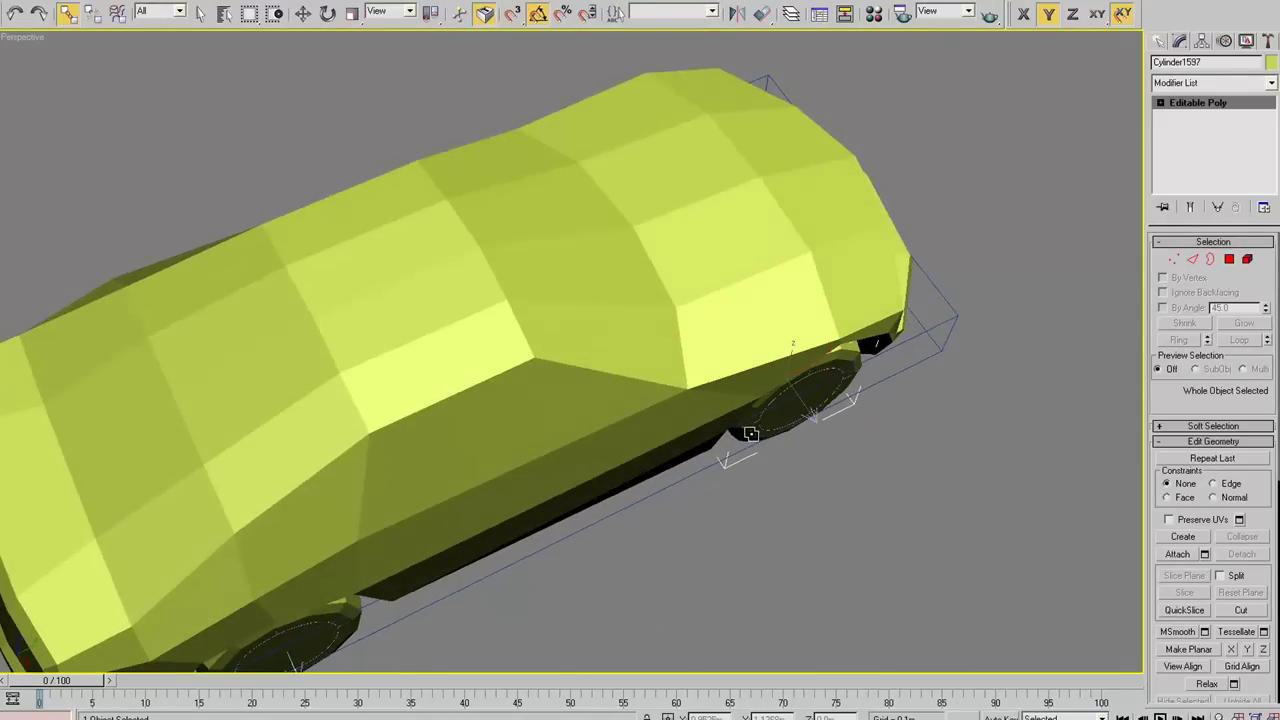
{"action": "mouse_move", "coordinate": [771, 497]}
{"action": "middle_mouse_down", "text": "alt"}
{"action": "mouse_move", "coordinate": [526, 491]}
{"action": "mouse_move", "coordinate": [550, 491]}
{"action": "mouse_move", "coordinate": [500, 510]}
{"action": "middle_mouse_up", "text": "alt"}
{"action": "mouse_move", "coordinate": [350, 450]}
{"action": "middle_mouse_down", "text": "alt"}
{"action": "mouse_move", "coordinate": [643, 646]}
{"action": "mouse_move", "coordinate": [598, 412]}
{"action": "middle_mouse_up", "text": "alt"}
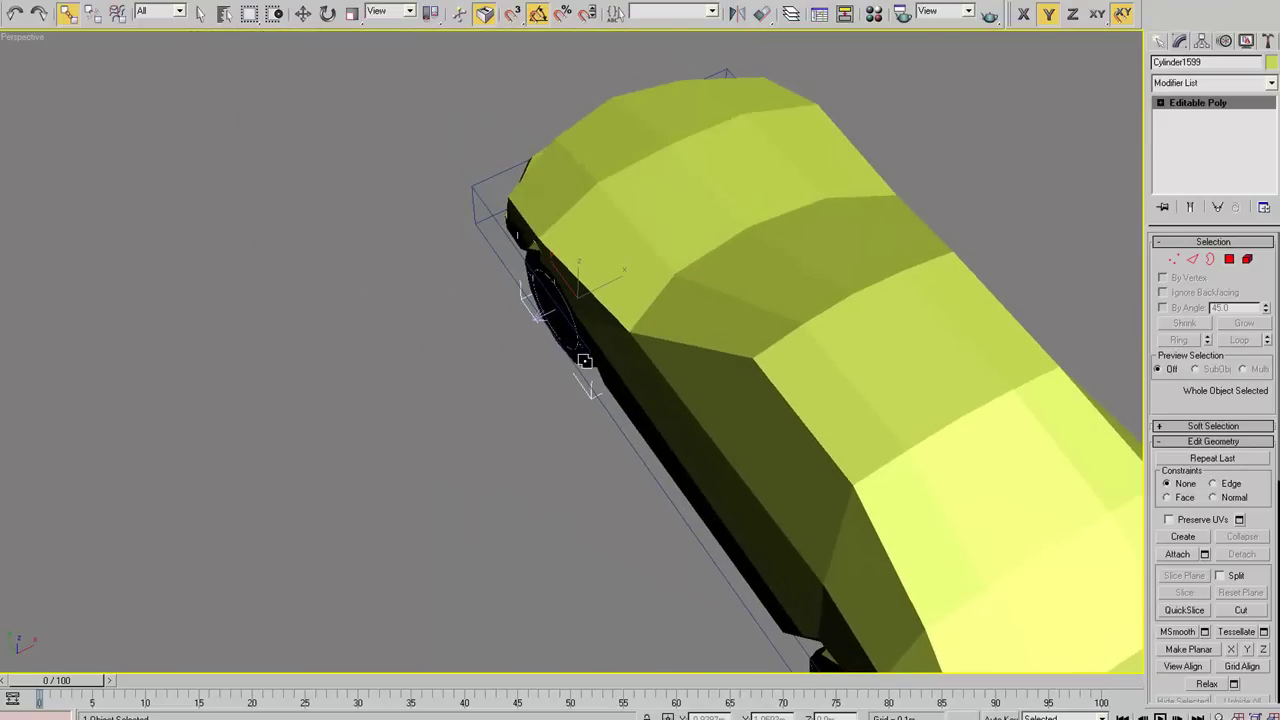
{"action": "left_click", "coordinate": [490, 399]}
{"action": "scroll", "coordinate": [575, 419], "scroll_direction": "down", "scroll_amount": 5}
{"action": "mouse_move", "coordinate": [575, 419]}
{"action": "middle_mouse_down", "text": "alt"}
{"action": "mouse_move", "coordinate": [650, 430]}
{"action": "mouse_move", "coordinate": [748, 407]}
{"action": "middle_mouse_up", "text": "alt"}
{"action": "left_click", "coordinate": [1156, 40]}
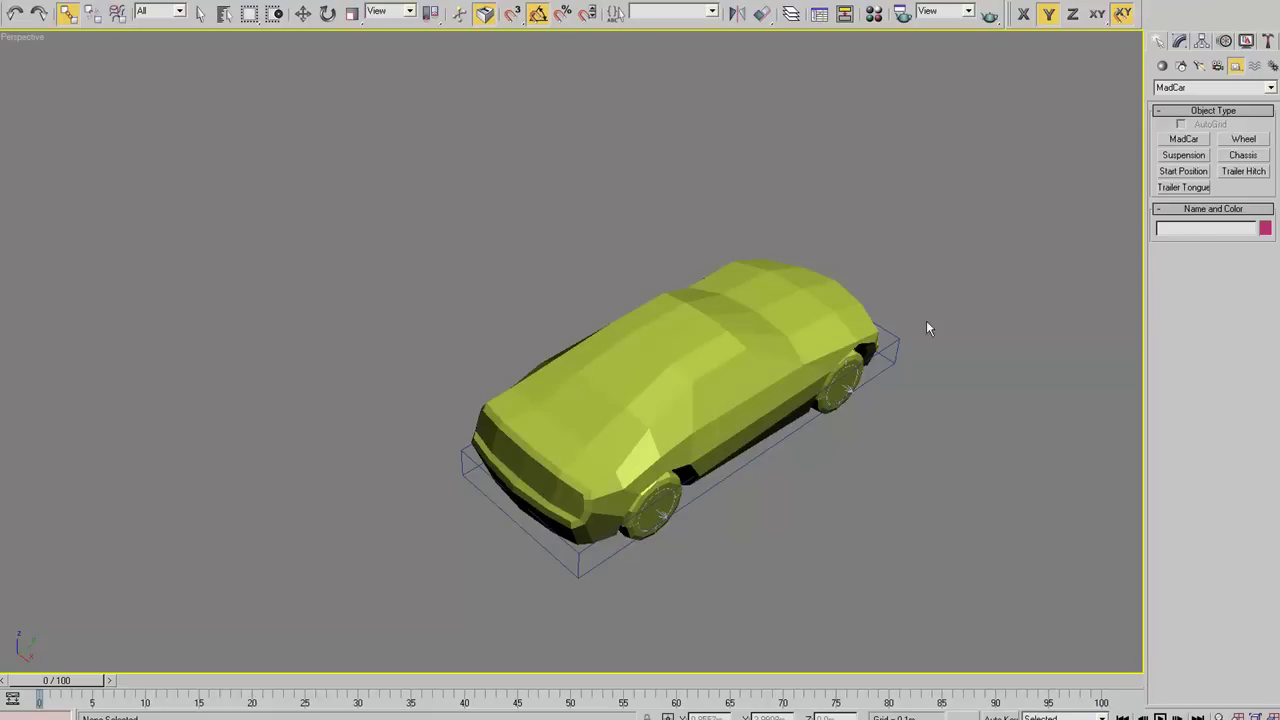
Select the chassis, then start creating a MadCar helper from the MadCar object types
{"action": "left_click", "coordinate": [1179, 43]}
{"action": "key", "text": "w"}
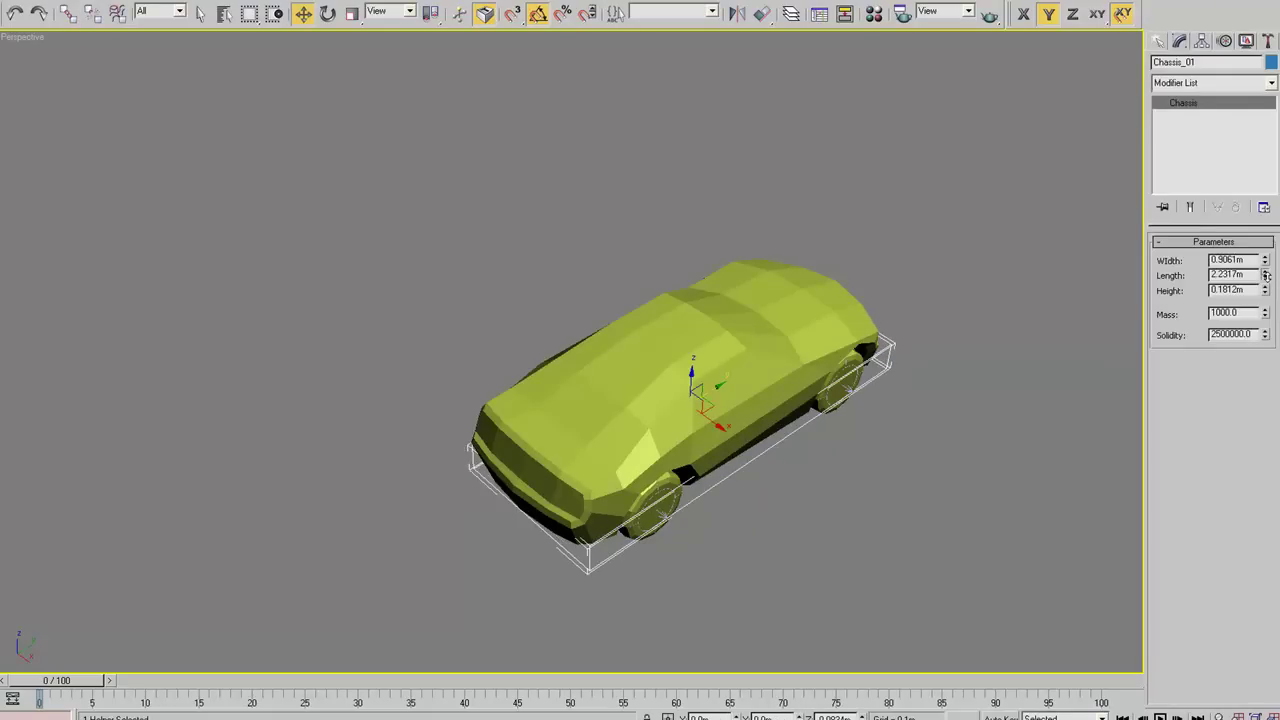
{"action": "mouse_move", "coordinate": [1010, 340]}
{"action": "middle_mouse_down", "text": "alt"}
{"action": "mouse_move", "coordinate": [943, 333]}
{"action": "mouse_move", "coordinate": [889, 294]}
{"action": "mouse_move", "coordinate": [976, 313]}
{"action": "middle_mouse_up", "text": "alt"}
{"action": "left_click", "coordinate": [1156, 41]}
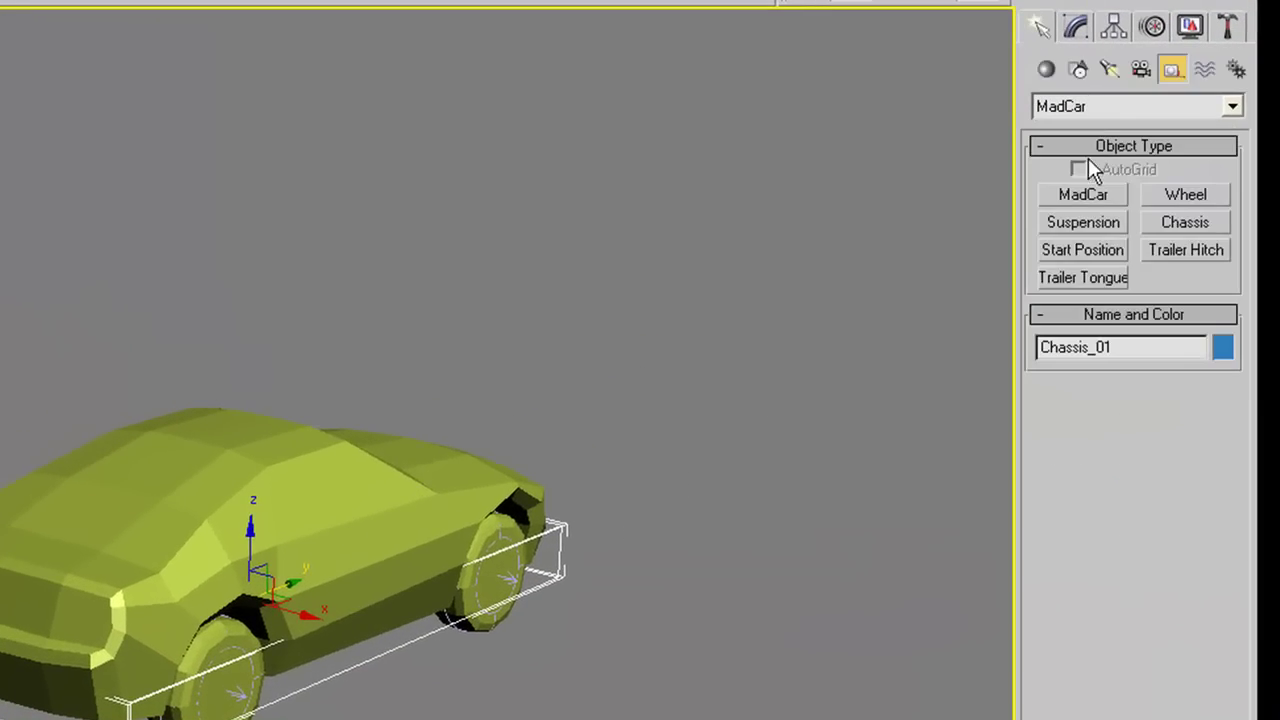
{"action": "left_click", "coordinate": [1088, 200]}
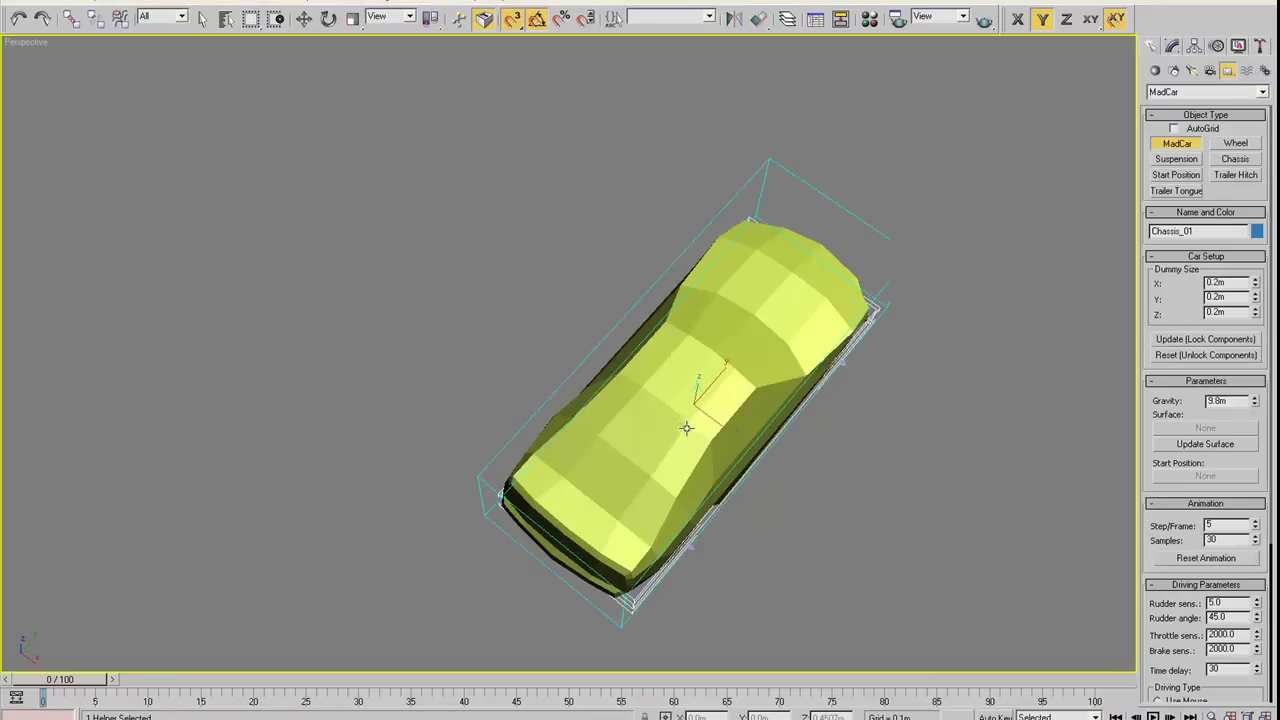
{"action": "middle_click_drag", "start_coordinate": [686, 428], "coordinate": [752, 356]}
Draw MadCar_01 around the car at 1.0103 × 2.4326m with Dummy Size Z 0.8486m
{"action": "left_click_drag", "start_coordinate": [763, 390], "coordinate": [678, 567]}
{"action": "key", "text": "s"}
{"action": "mouse_move", "coordinate": [678, 567]}
{"action": "middle_mouse_down", "text": "alt"}
{"action": "mouse_move", "coordinate": [691, 480]}
{"action": "mouse_move", "coordinate": [651, 466]}
{"action": "middle_mouse_up", "text": "alt"}
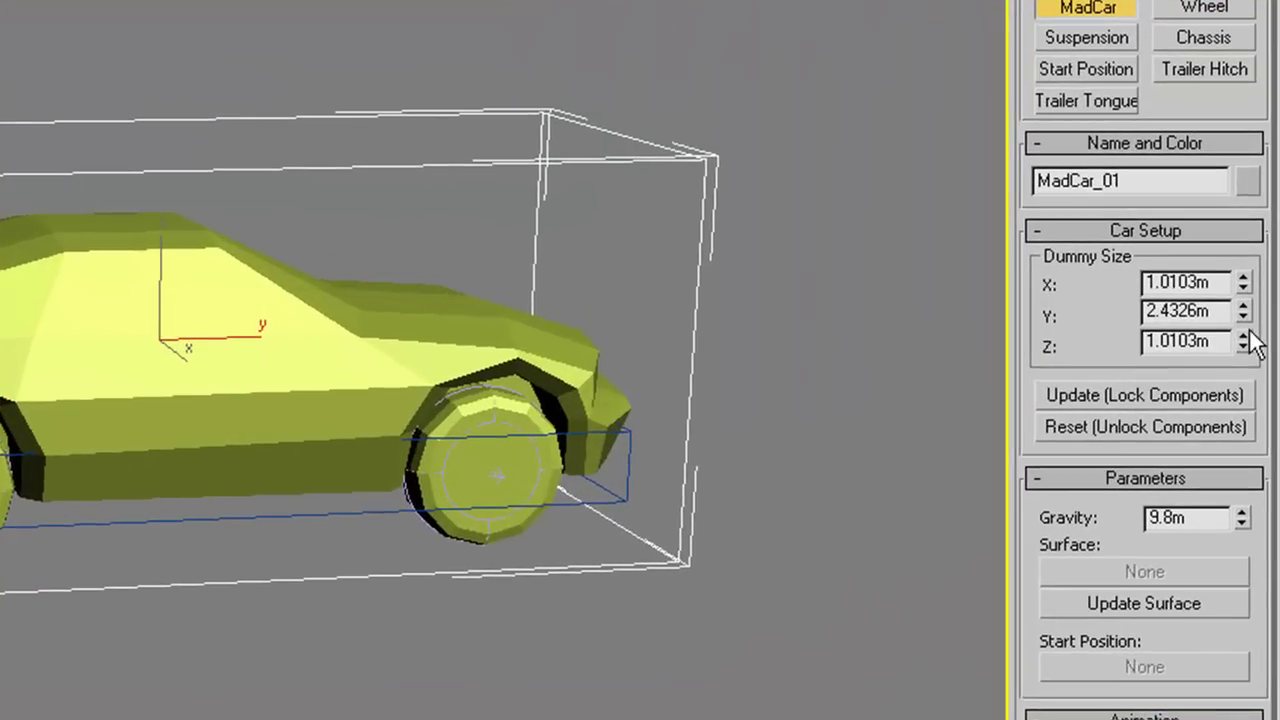
{"action": "left_click_drag", "start_coordinate": [1256, 343], "coordinate": [1240, 366]}
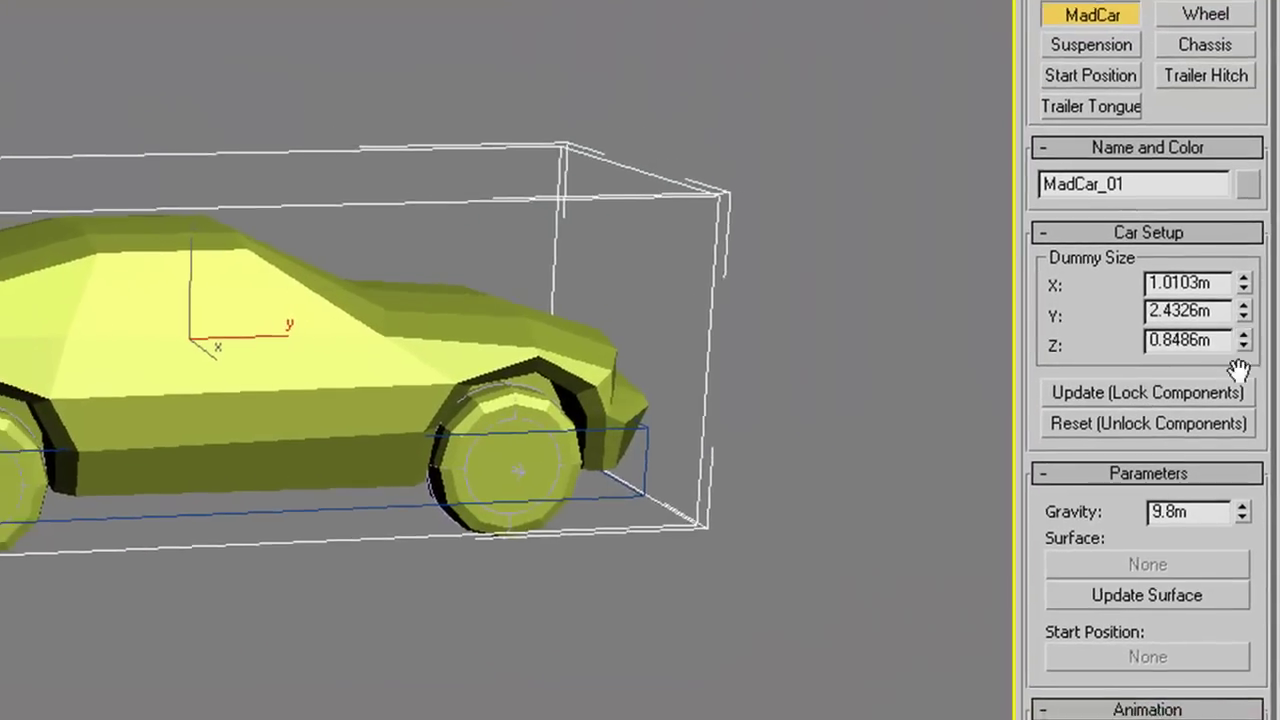
{"action": "right_click", "coordinate": [750, 300]}
{"action": "mouse_move", "coordinate": [744, 265]}
{"action": "middle_mouse_down", "text": "alt"}
{"action": "mouse_move", "coordinate": [902, 357]}
{"action": "mouse_move", "coordinate": [857, 291]}
{"action": "middle_mouse_up", "text": "alt"}
{"action": "left_click", "coordinate": [1194, 56]}
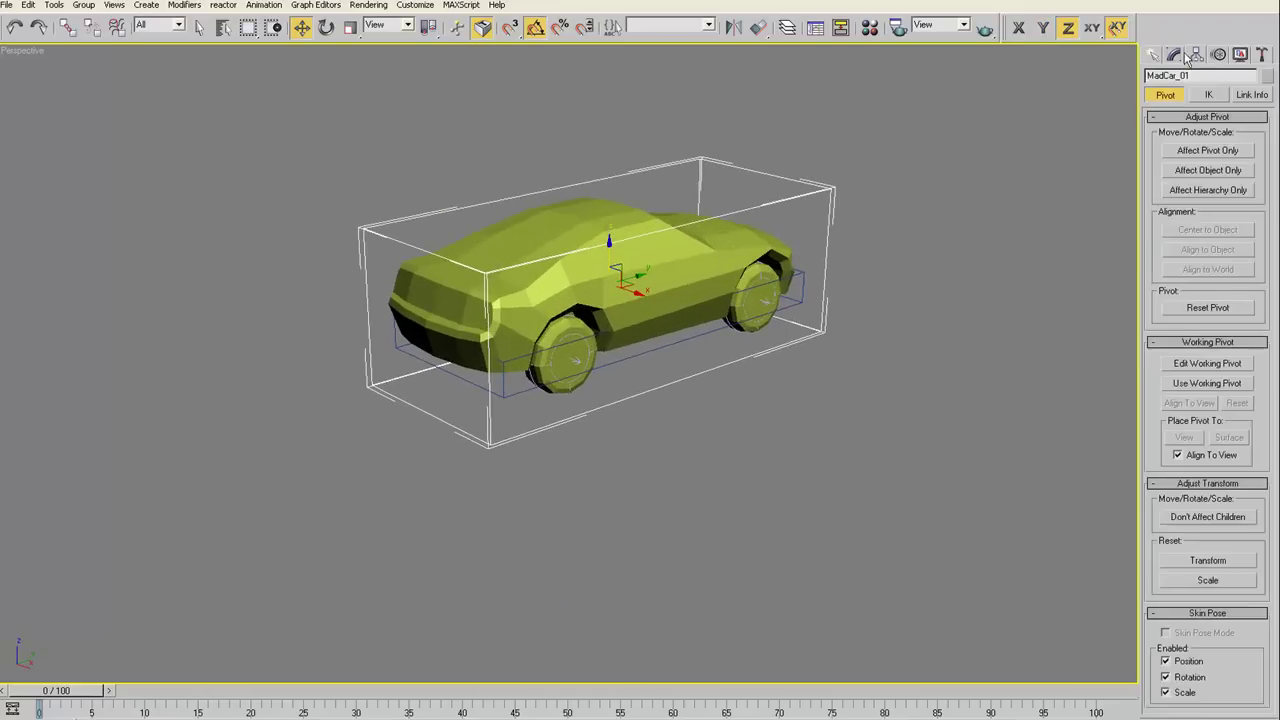
{"action": "left_click", "coordinate": [1176, 56]}
{"action": "mouse_move", "coordinate": [1029, 327]}
{"action": "middle_mouse_down", "text": "alt"}
{"action": "mouse_move", "coordinate": [975, 388]}
{"action": "mouse_move", "coordinate": [1014, 364]}
{"action": "middle_mouse_up", "text": "alt"}
Drag out a large Standard Primitives plane, about 26.3m by 22.7m, beside the car
{"action": "left_click", "coordinate": [1155, 56]}
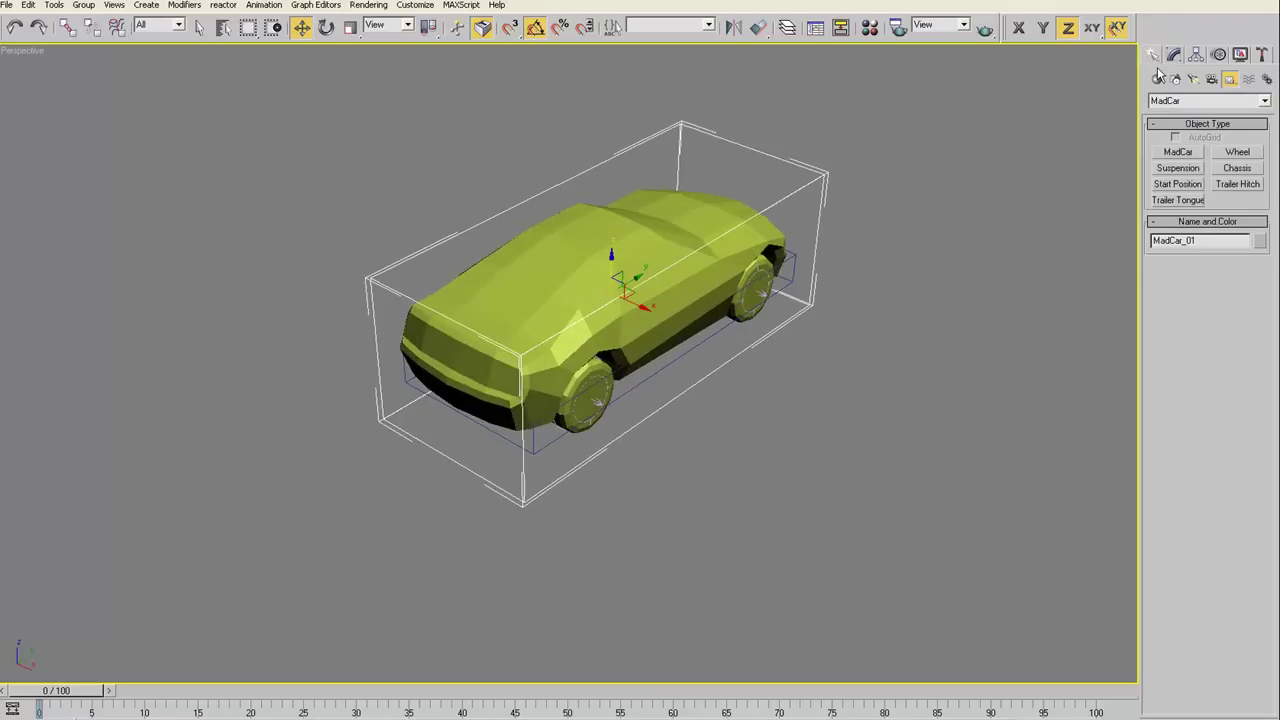
{"action": "left_click", "coordinate": [1157, 81]}
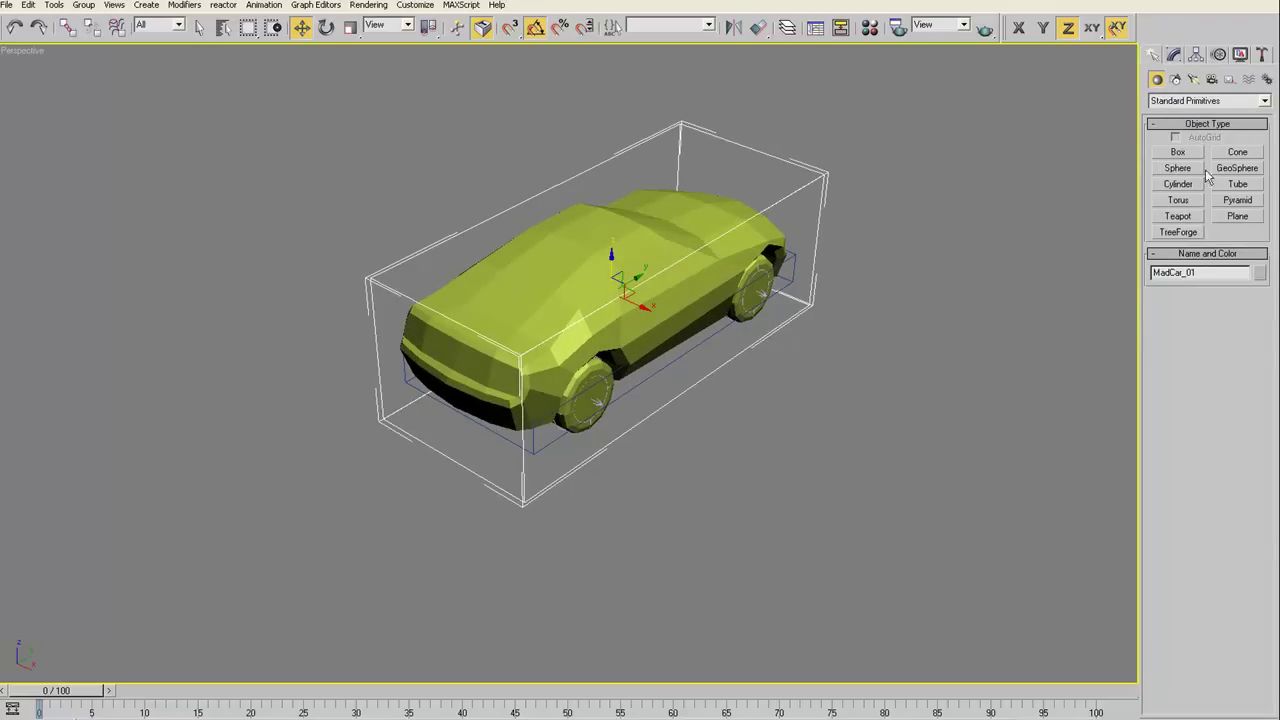
{"action": "left_click", "coordinate": [1238, 216]}
{"action": "scroll", "coordinate": [980, 523], "scroll_direction": "down", "scroll_amount": 5}
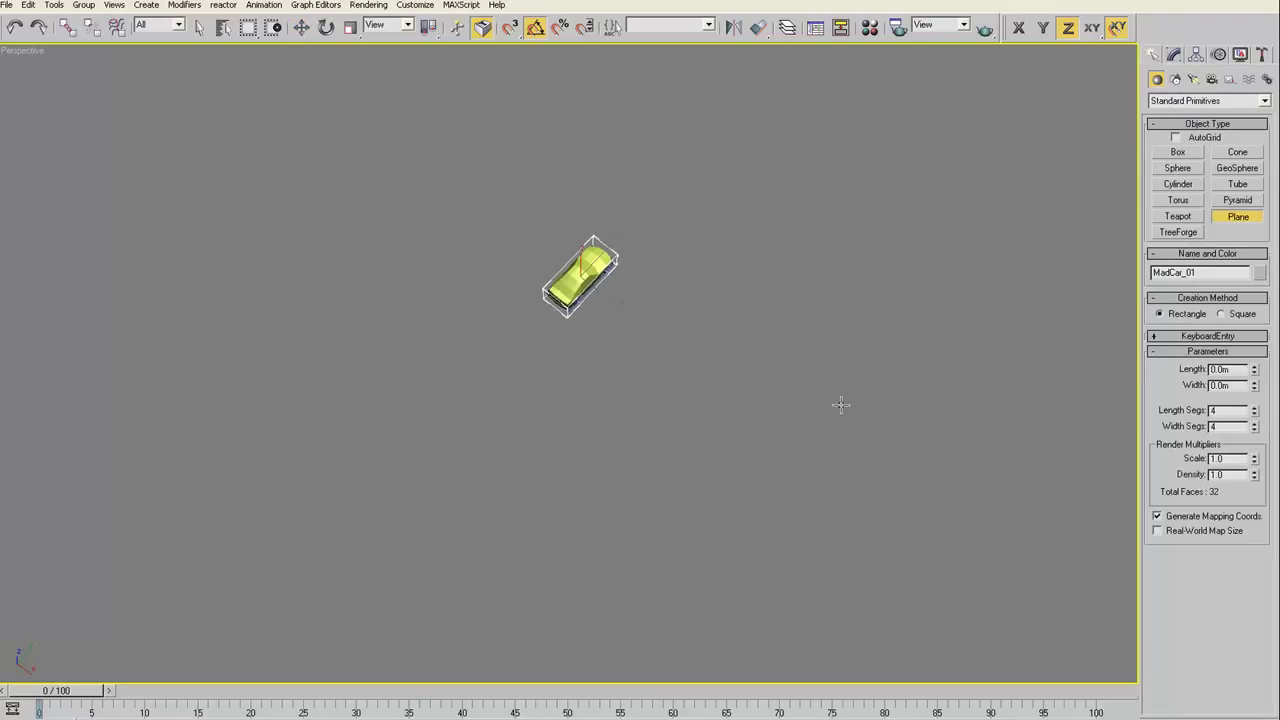
{"action": "mouse_move", "coordinate": [774, 650]}
{"action": "left_mouse_down"}
{"action": "mouse_move", "coordinate": [764, 143]}
{"action": "mouse_move", "coordinate": [752, 128]}
{"action": "left_mouse_up"}
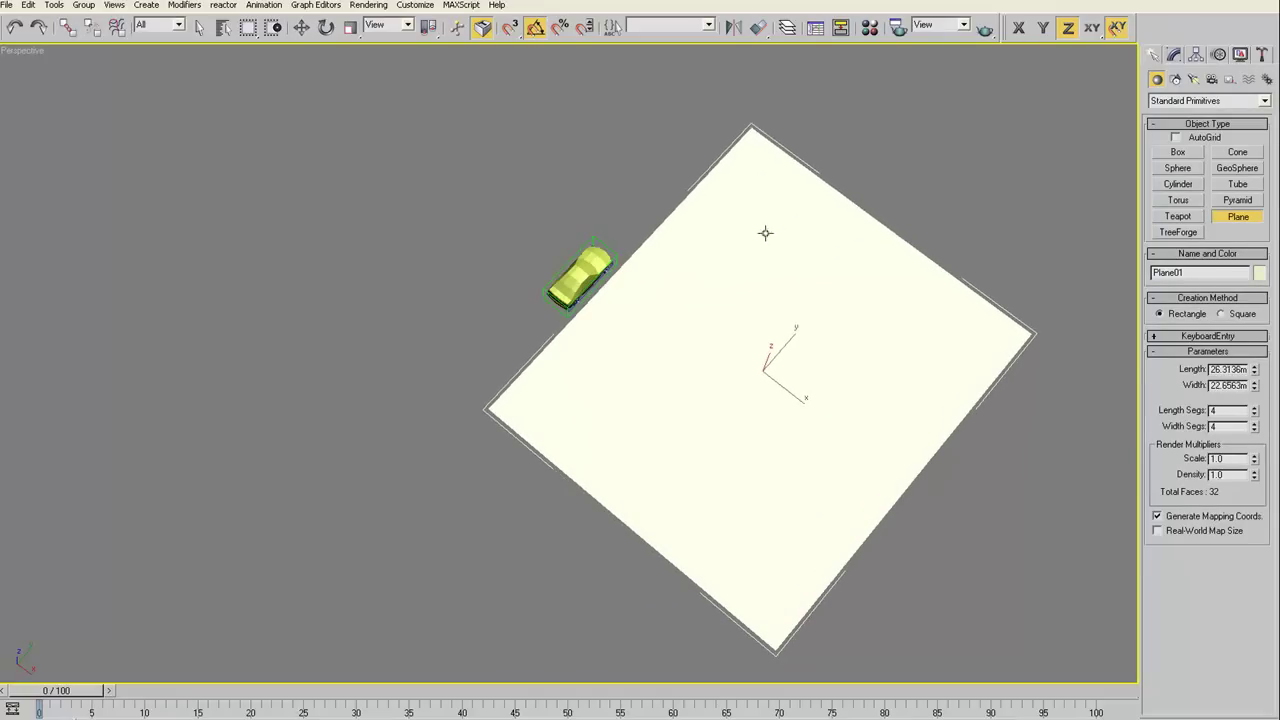
{"action": "key", "text": "w"}
{"action": "scroll", "coordinate": [726, 366], "scroll_direction": "up", "scroll_amount": 5}
{"action": "mouse_move", "coordinate": [771, 297]}
{"action": "middle_mouse_down", "text": "alt"}
{"action": "mouse_move", "coordinate": [806, 431]}
{"action": "mouse_move", "coordinate": [776, 460]}
{"action": "middle_mouse_up", "text": "alt"}
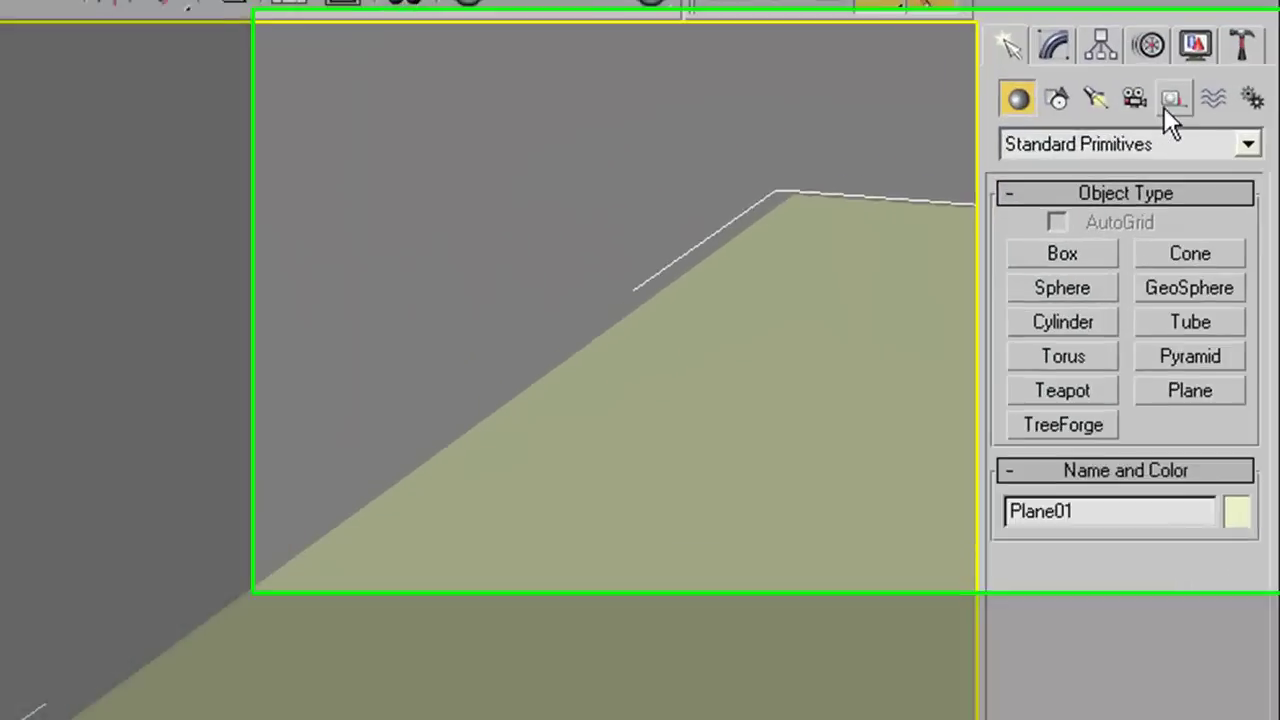
Place a MadCar Start Position helper, StartPosition_01, on the ground plane
{"action": "left_click", "coordinate": [1229, 80]}
{"action": "left_click", "coordinate": [1057, 385]}
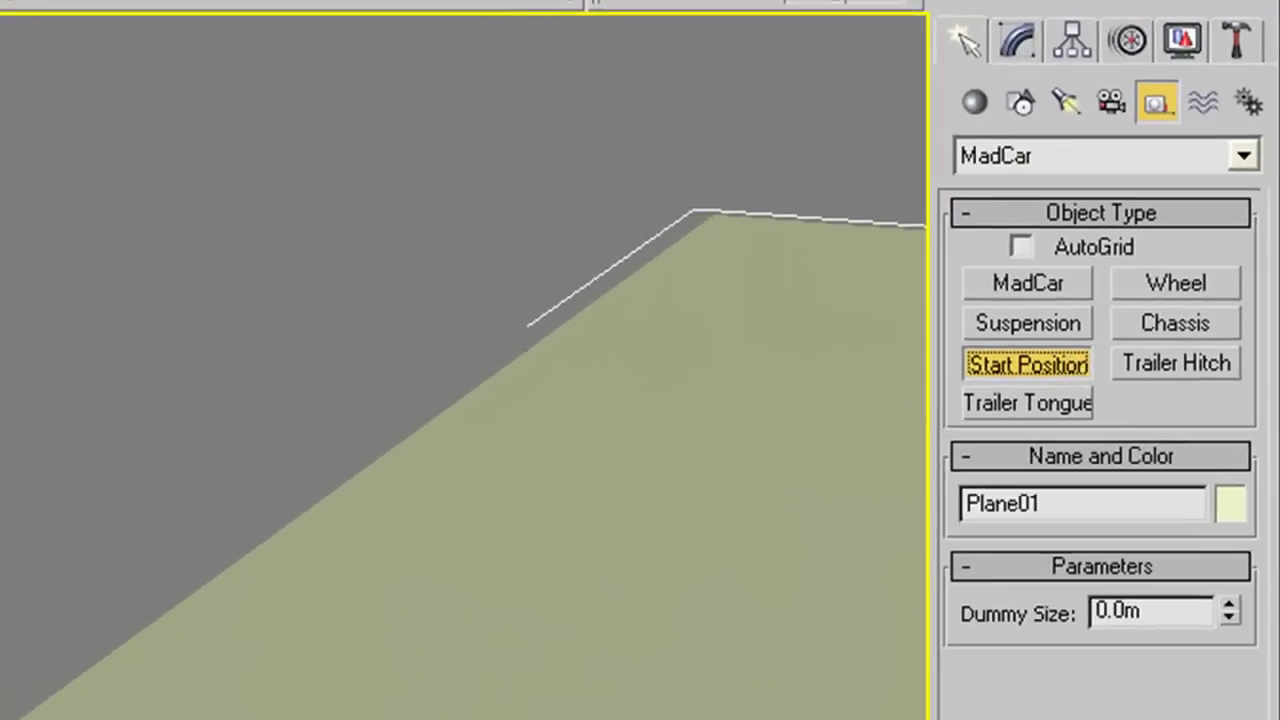
{"action": "left_click_drag", "start_coordinate": [900, 408], "coordinate": [913, 441]}
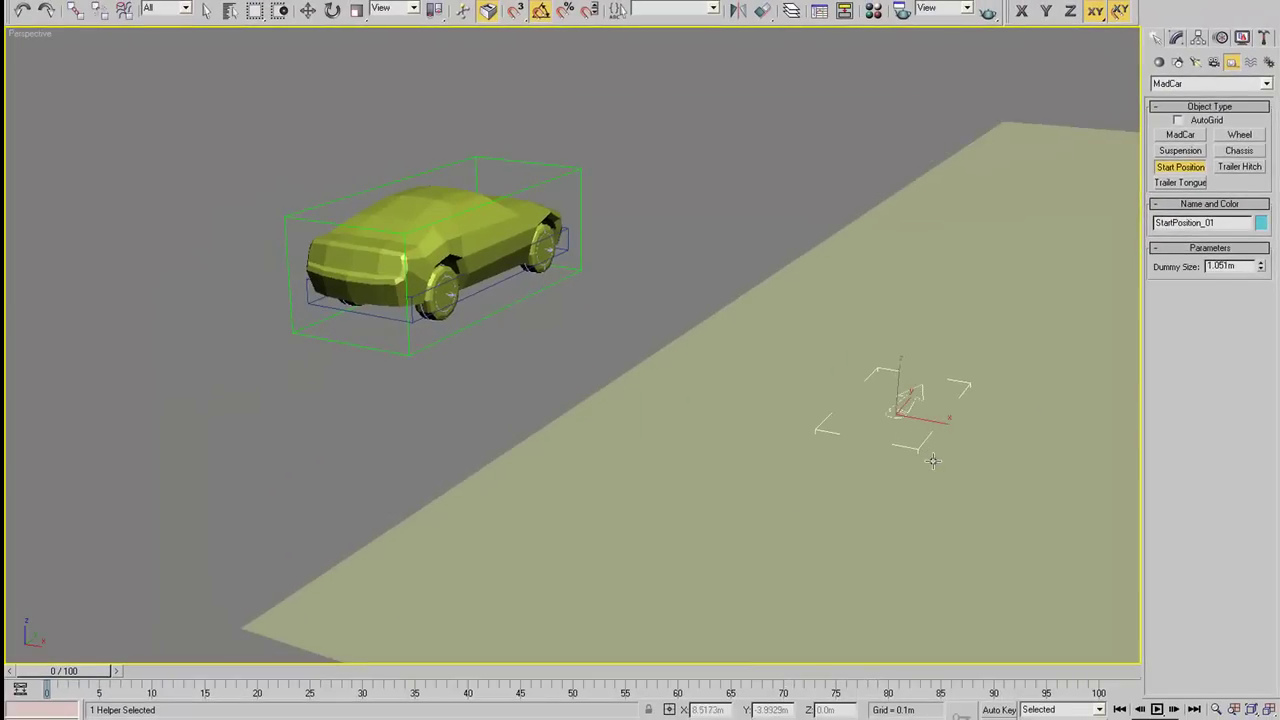
{"action": "mouse_move", "coordinate": [932, 460]}
{"action": "middle_mouse_down", "text": "alt"}
{"action": "mouse_move", "coordinate": [997, 420]}
{"action": "mouse_move", "coordinate": [946, 437]}
{"action": "middle_mouse_up", "text": "alt"}
{"action": "key", "text": "w"}
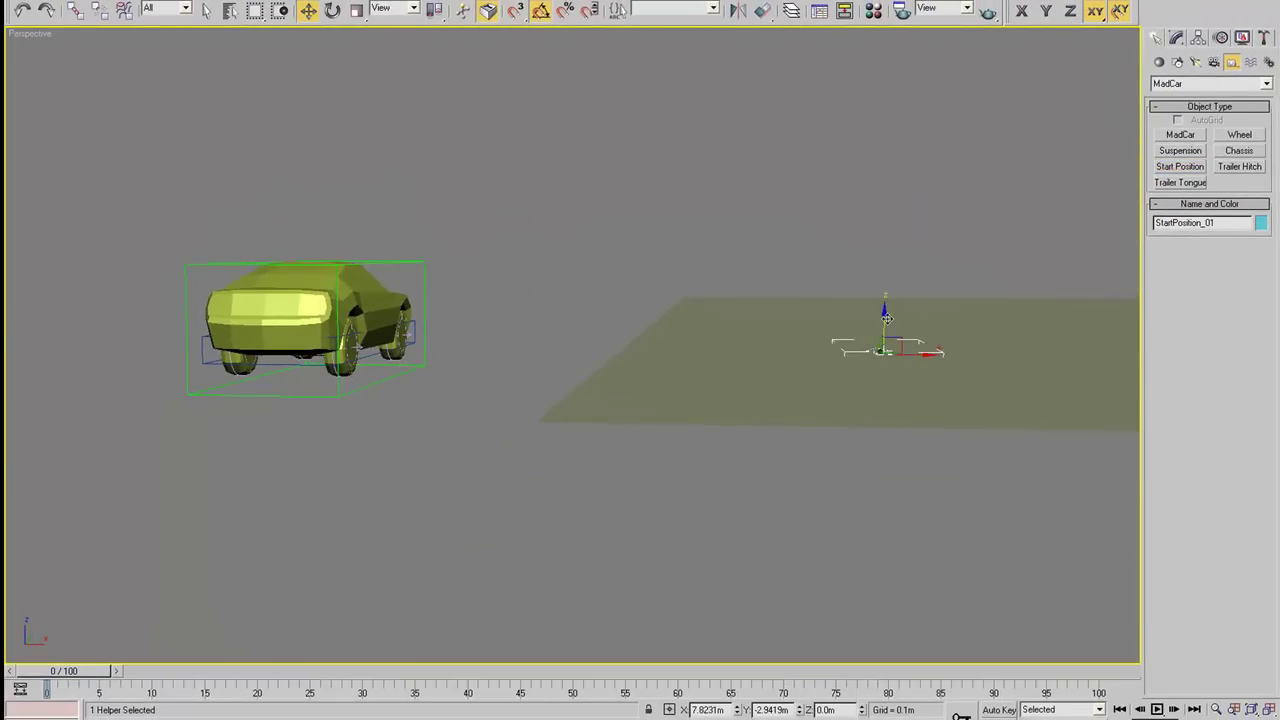
On MadCar_01, pick StartPosition_01 as the start position and Plane01 as the surface, then update the surface
{"action": "middle_click_drag", "start_coordinate": [924, 293], "coordinate": [851, 294], "text": "alt"}
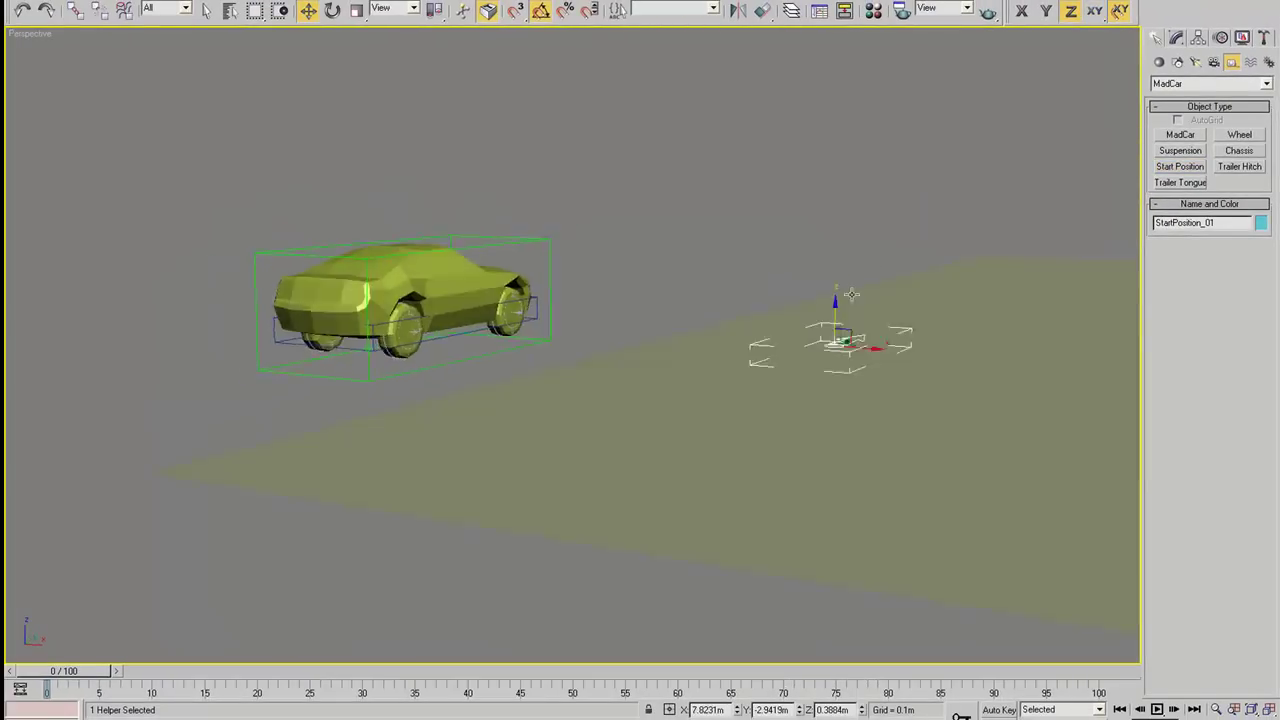
{"action": "left_click", "coordinate": [556, 250]}
{"action": "left_click", "coordinate": [1176, 37]}
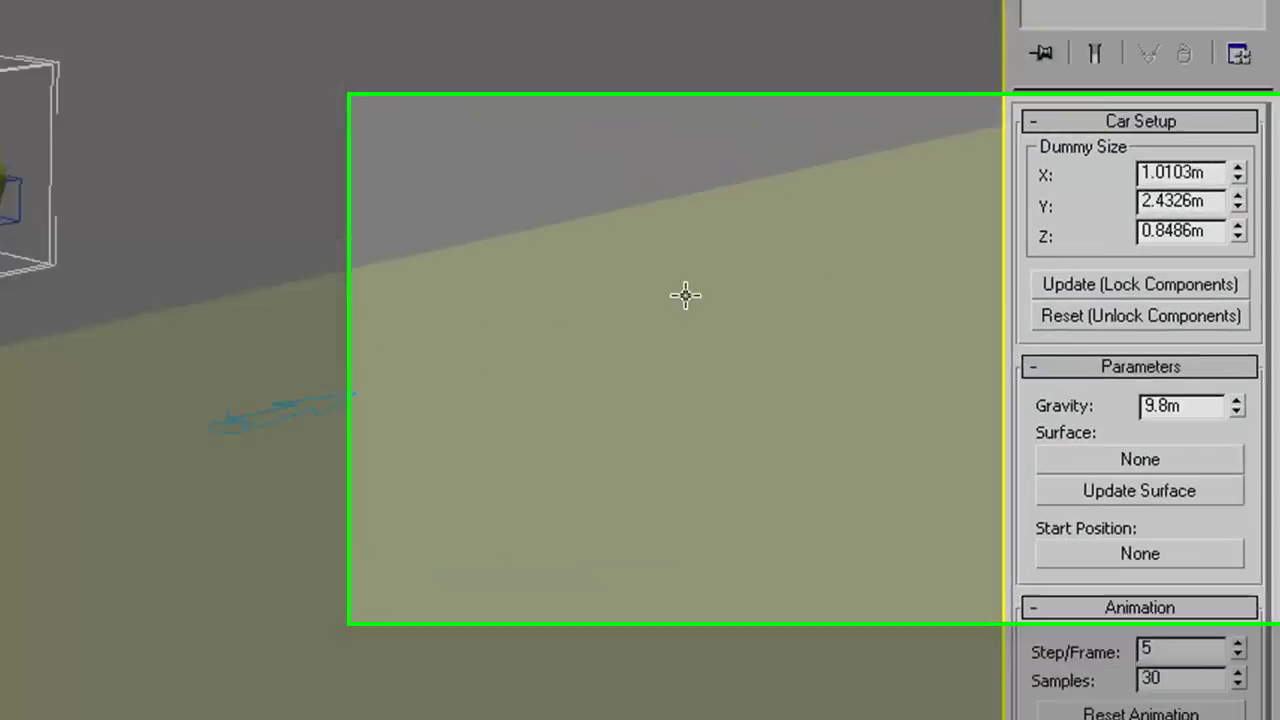
{"action": "left_click", "coordinate": [1063, 637]}
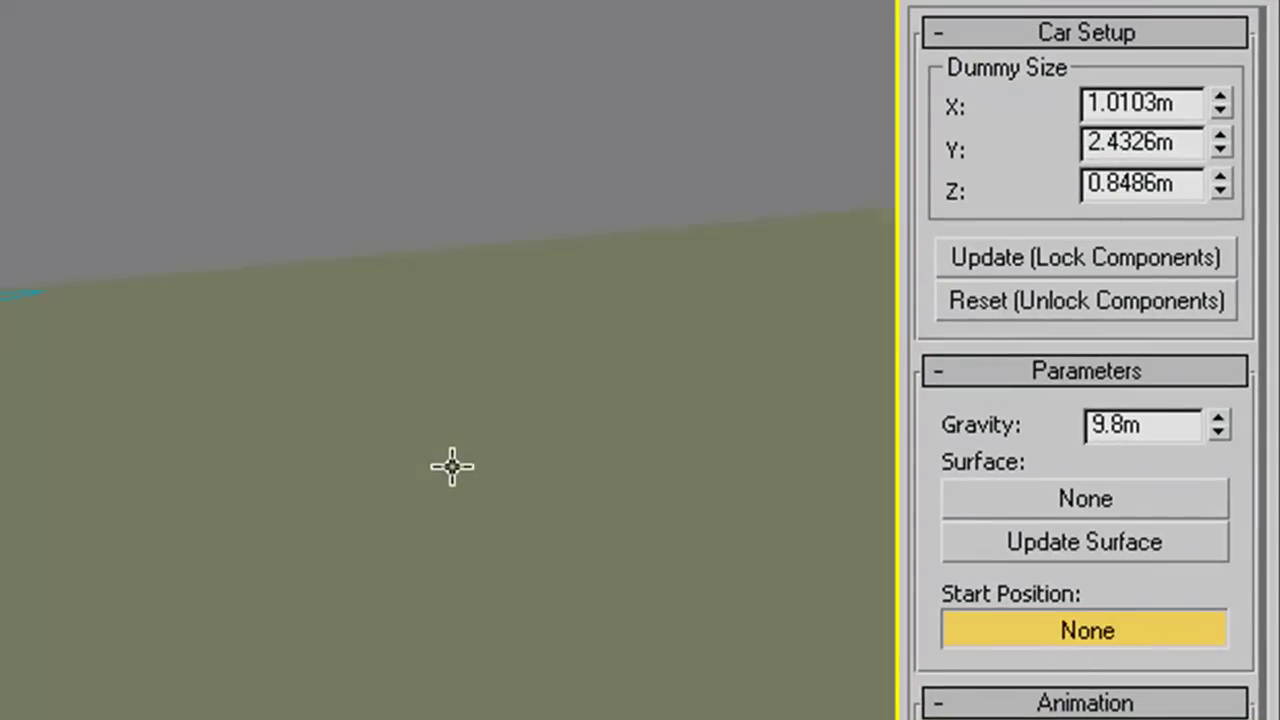
{"action": "left_click", "coordinate": [239, 307]}
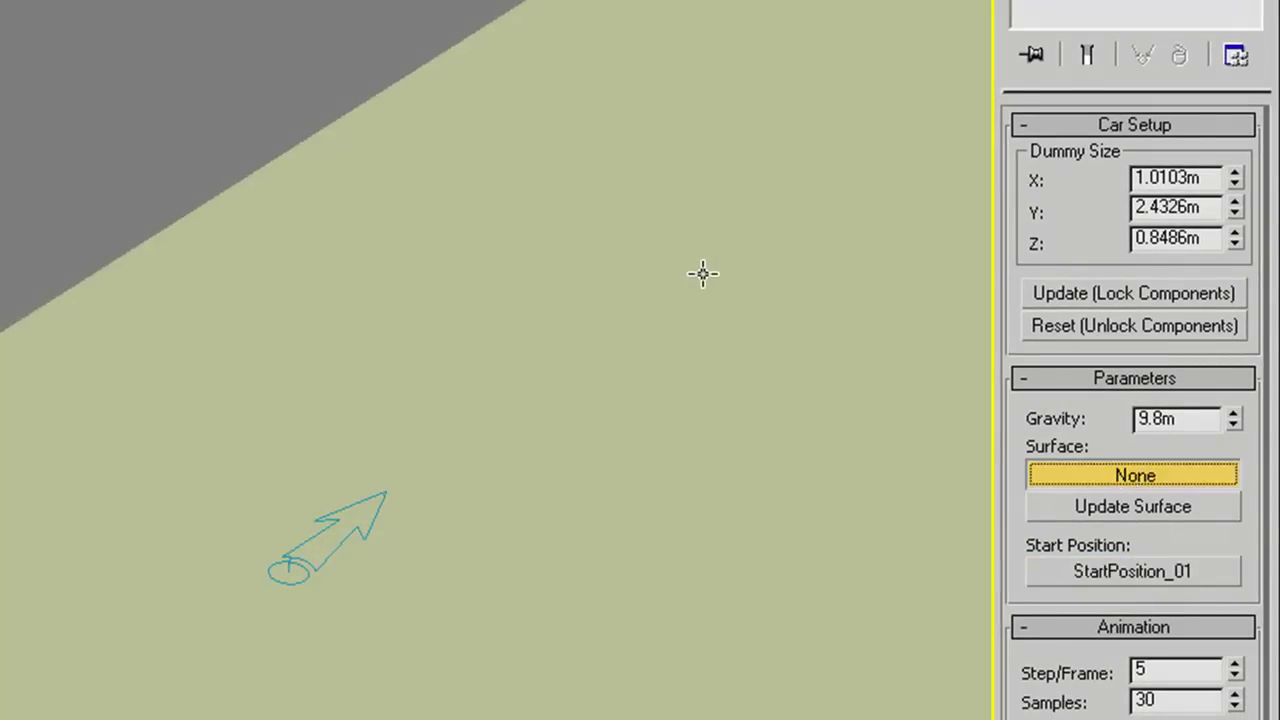
{"action": "left_click", "coordinate": [703, 273]}
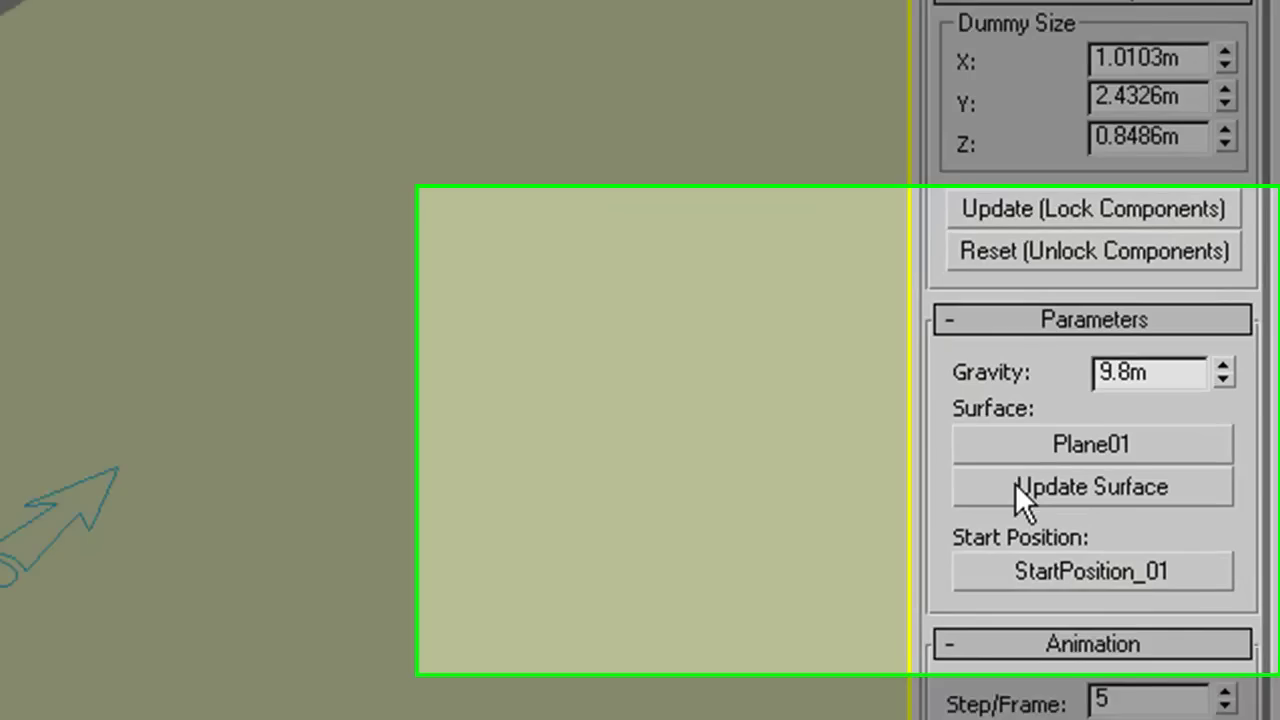
{"action": "left_click", "coordinate": [1078, 508]}
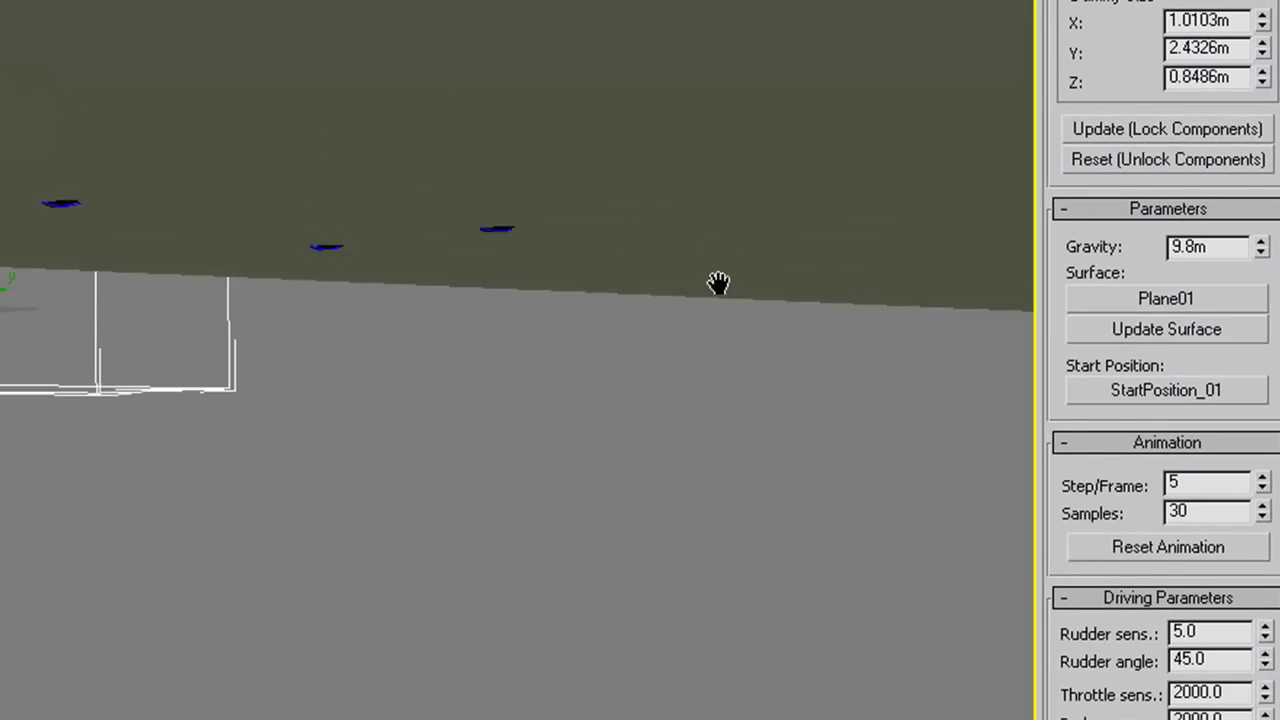
{"action": "mouse_move", "coordinate": [720, 280]}
{"action": "middle_mouse_down"}
{"action": "mouse_move", "coordinate": [728, 500]}
{"action": "mouse_move", "coordinate": [766, 543]}
{"action": "mouse_move", "coordinate": [780, 234]}
{"action": "mouse_move", "coordinate": [756, 133]}
{"action": "middle_mouse_up"}
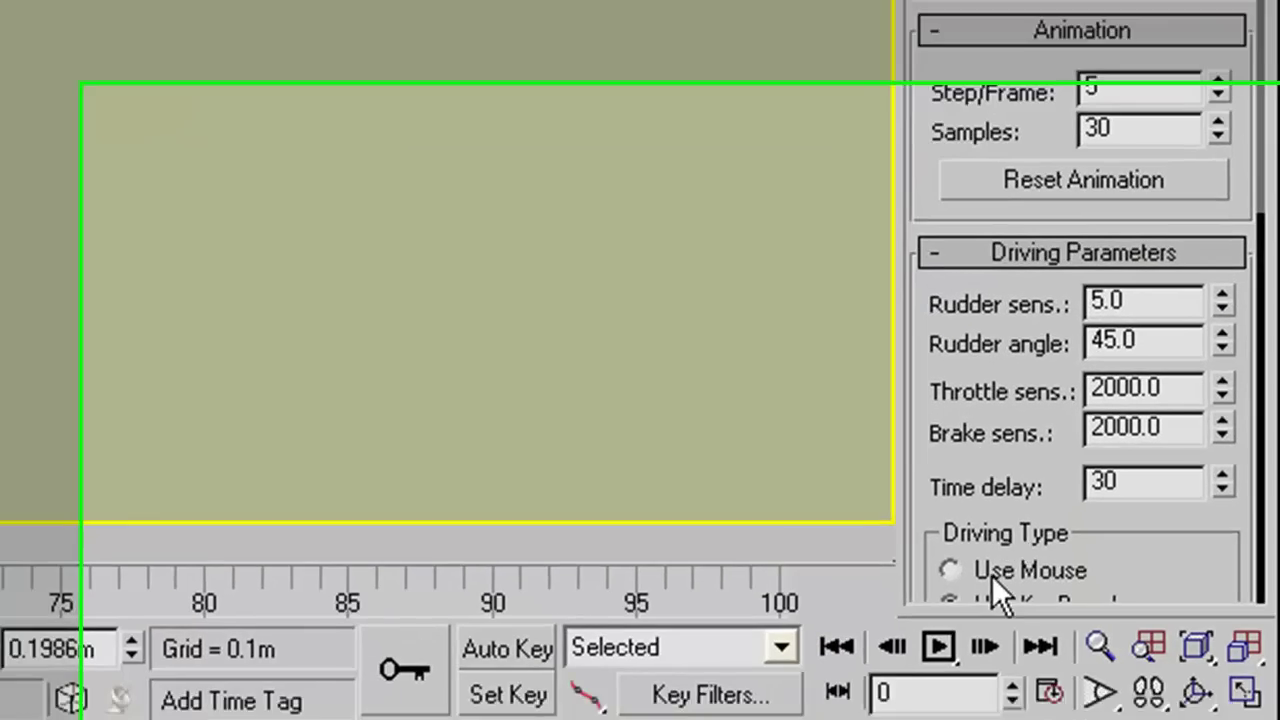
Set the animation End Time to 3000 in Time Configuration
{"action": "left_click", "coordinate": [1014, 563]}
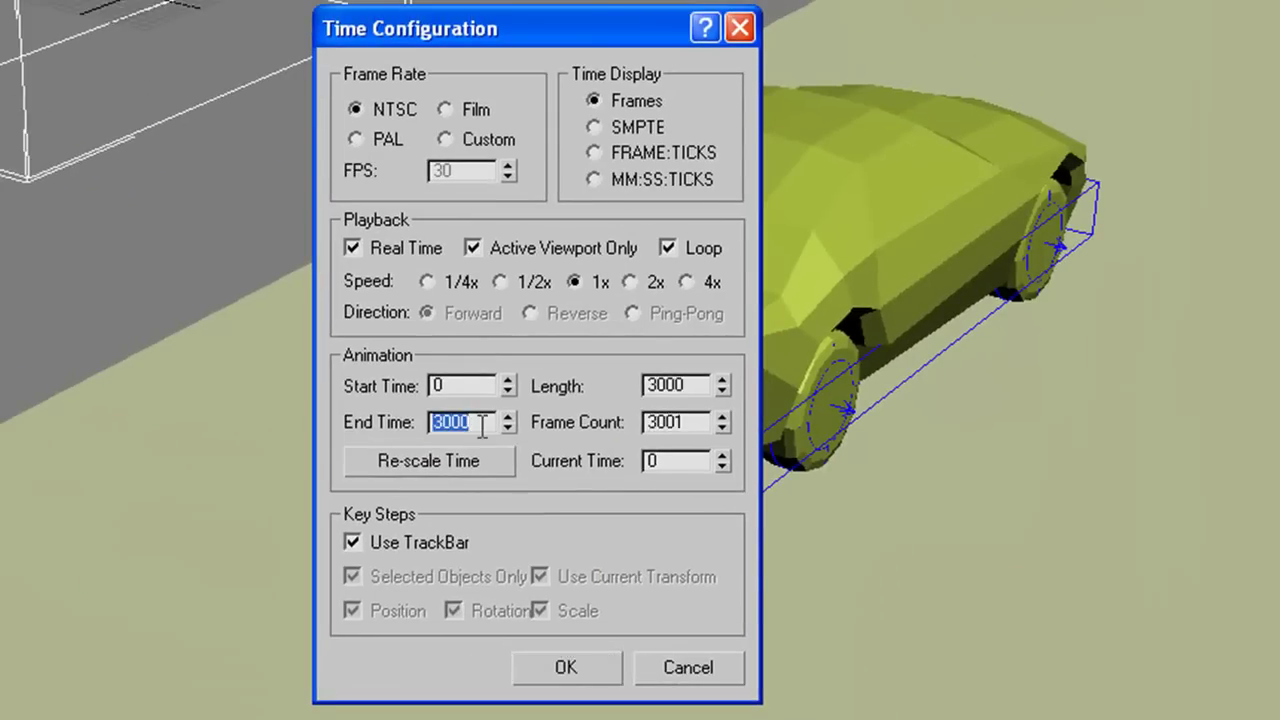
{"action": "left_click", "coordinate": [566, 667]}
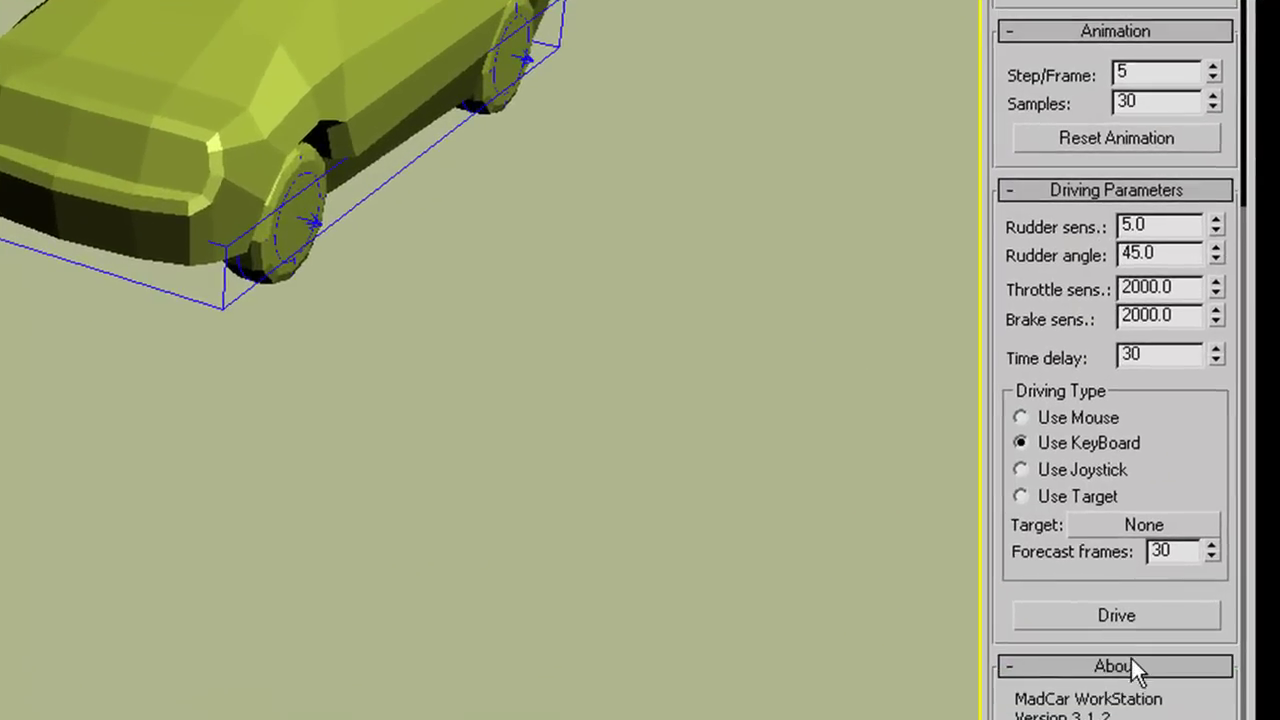
Drive the car with the arrow keys across Plane01, recording motion up to frame 635, then switch to the chase view
{"action": "left_click", "coordinate": [1150, 620]}
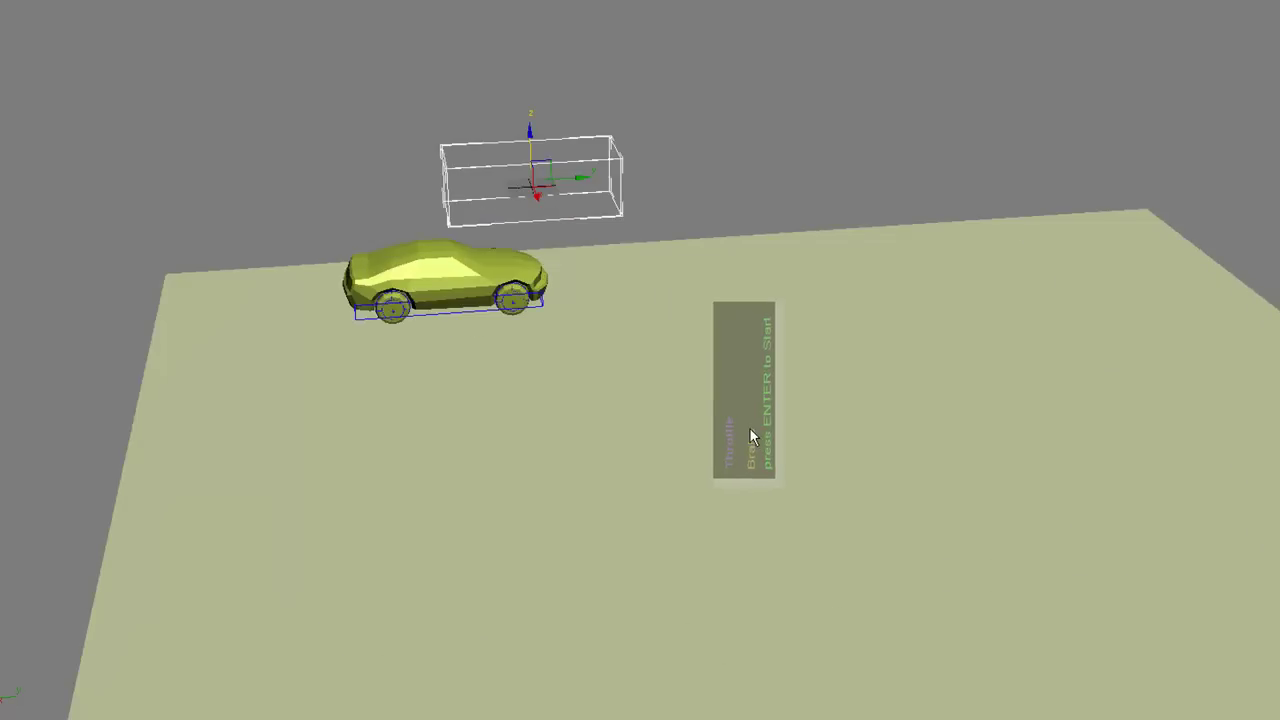
{"action": "left_click", "coordinate": [752, 436]}
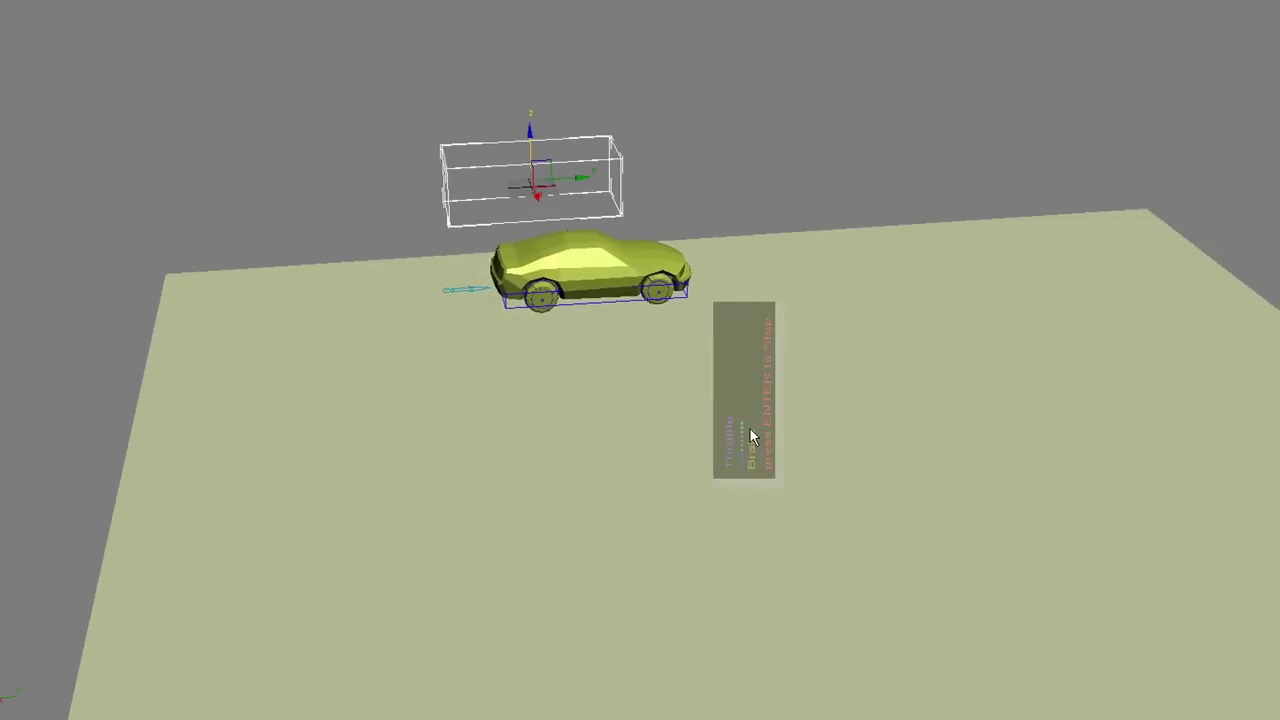
{"action": "key", "text": "Down"}
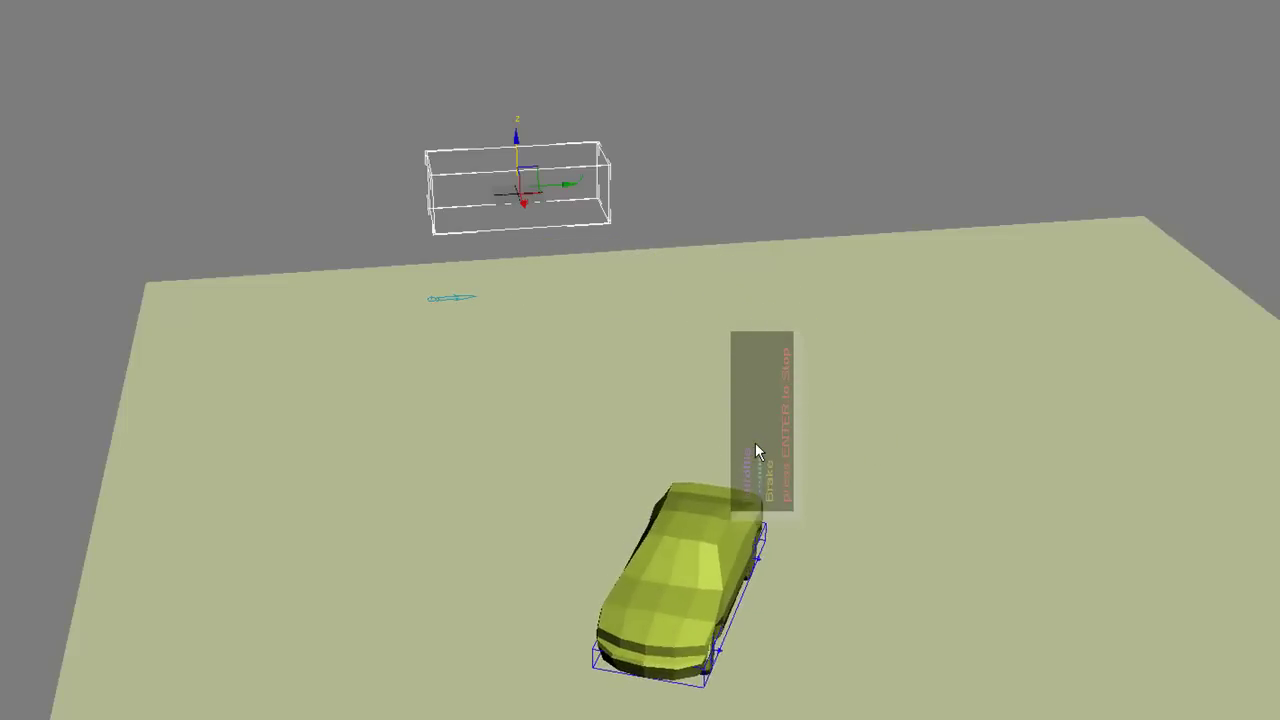
{"action": "key", "text": "Down"}
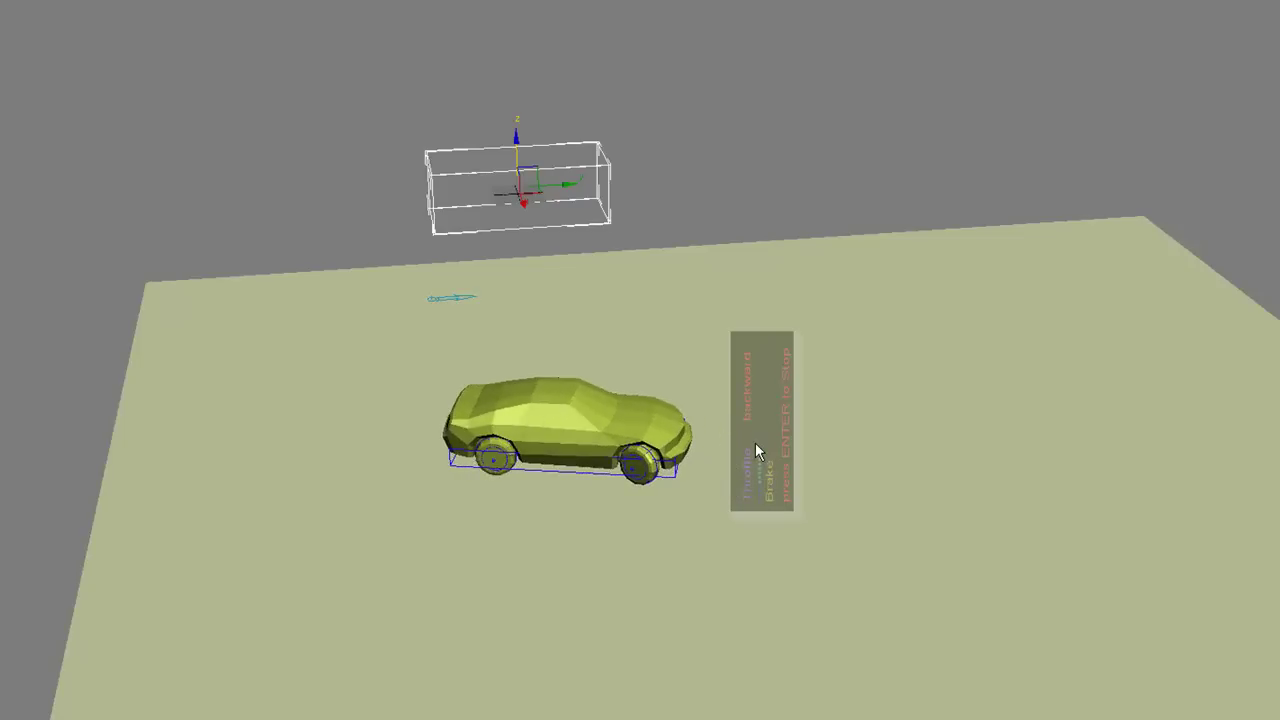
{"action": "key", "text": "Up"}
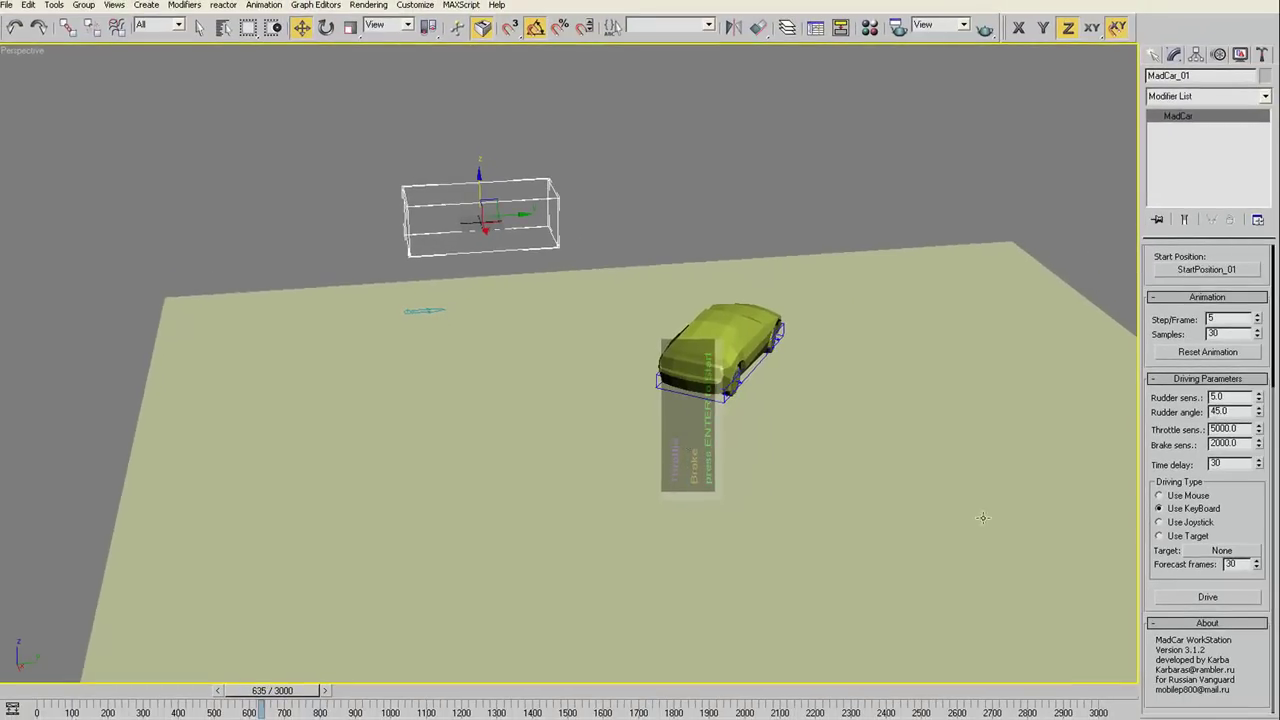
{"action": "key", "text": "Return"}
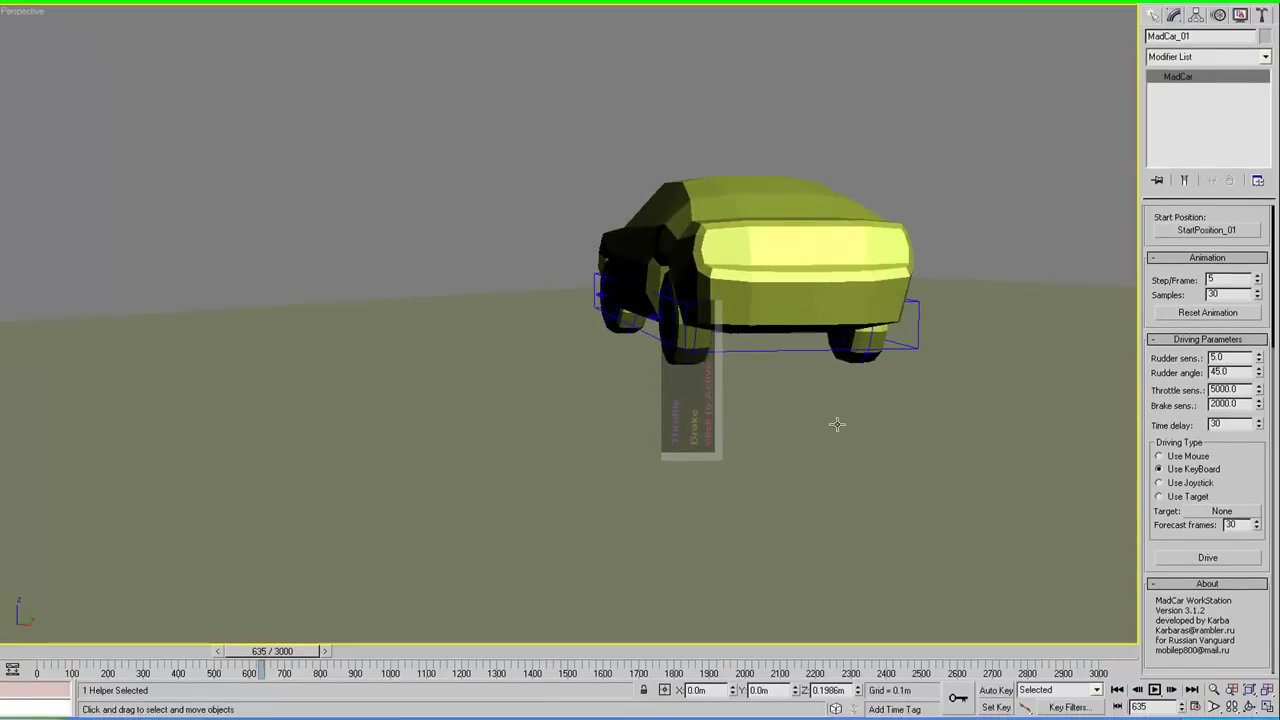
Reset the recorded drive to frame 0 and set Chassis_01's Mass to 2000
{"action": "left_click", "coordinate": [1118, 687]}
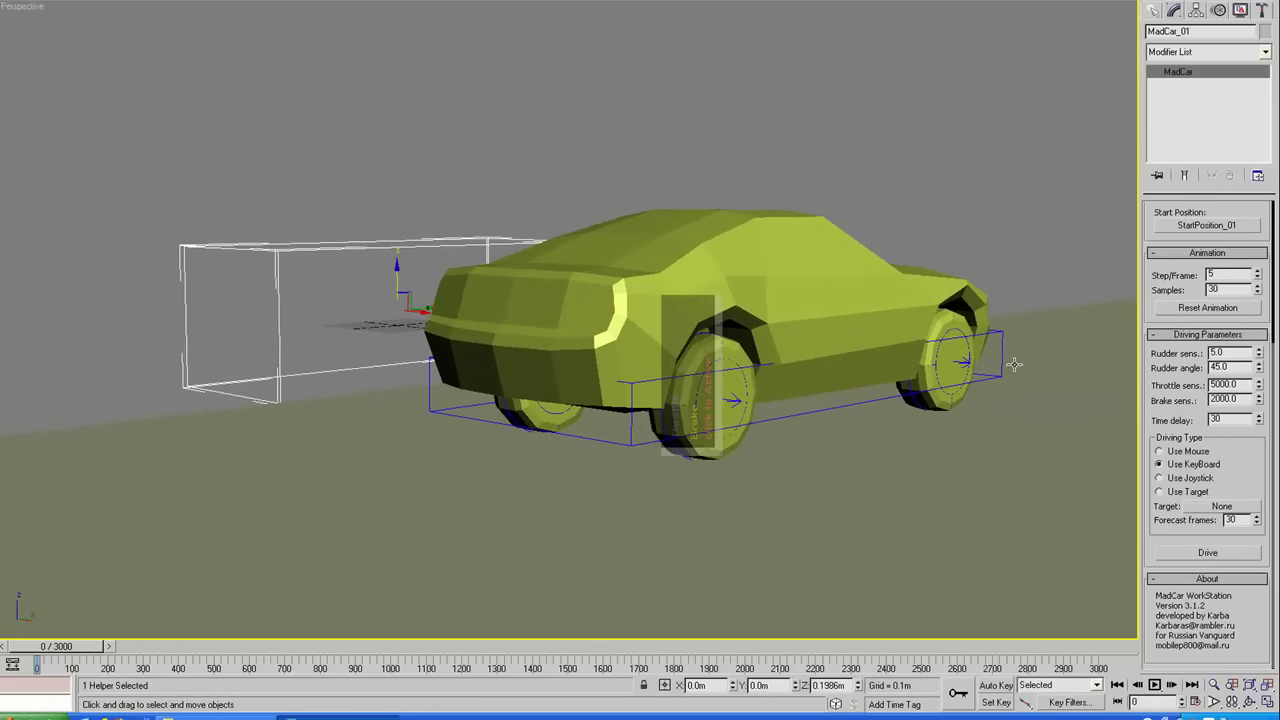
{"action": "left_click", "coordinate": [1042, 240]}
{"action": "left_click", "coordinate": [980, 264]}
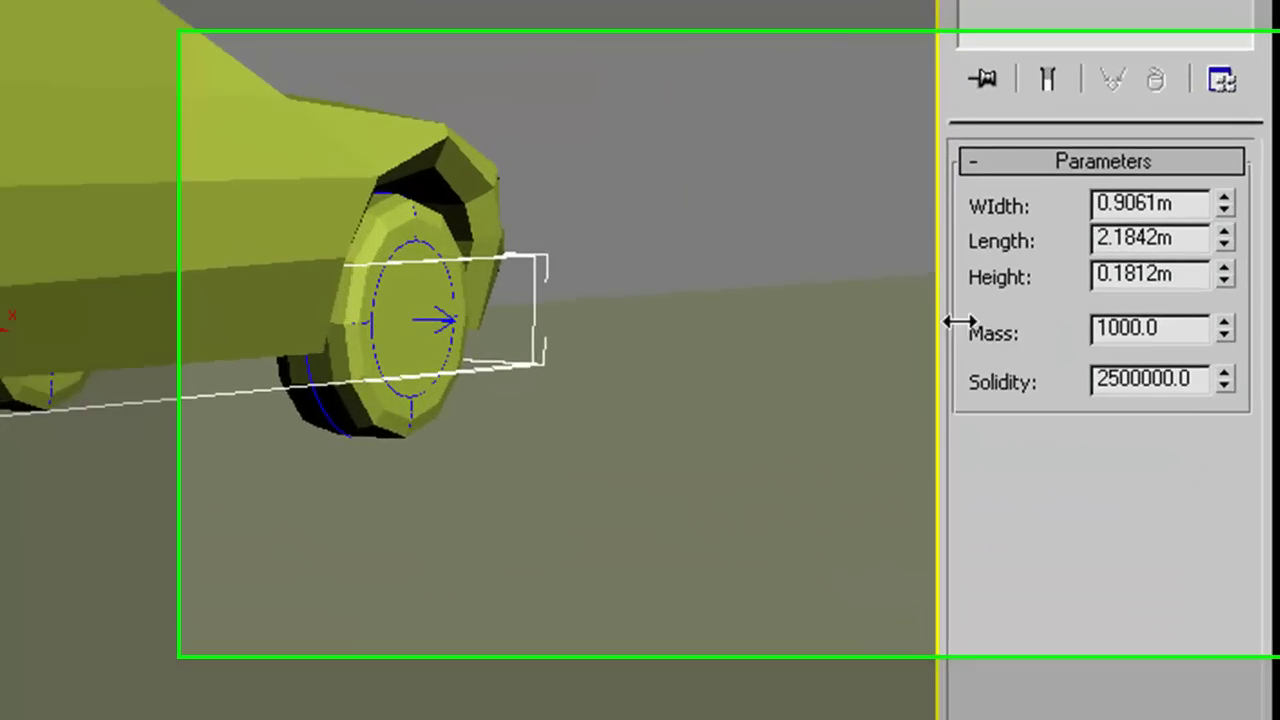
{"action": "double_click", "coordinate": [1097, 328]}
{"action": "type", "text": "2000"}
{"action": "key", "text": "Return"}
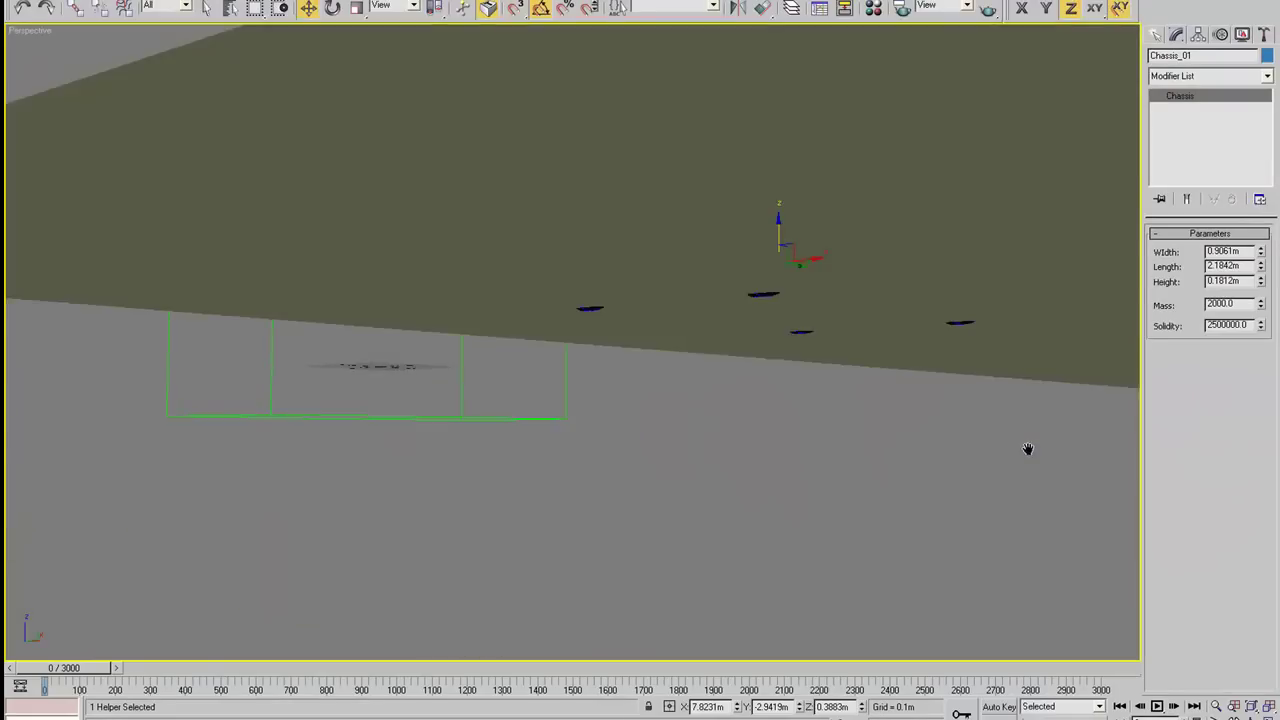
{"action": "mouse_move", "coordinate": [1028, 449]}
{"action": "middle_mouse_down", "text": "alt"}
{"action": "mouse_move", "coordinate": [1071, 514]}
{"action": "mouse_move", "coordinate": [897, 471]}
{"action": "mouse_move", "coordinate": [914, 471]}
{"action": "middle_mouse_up", "text": "alt"}
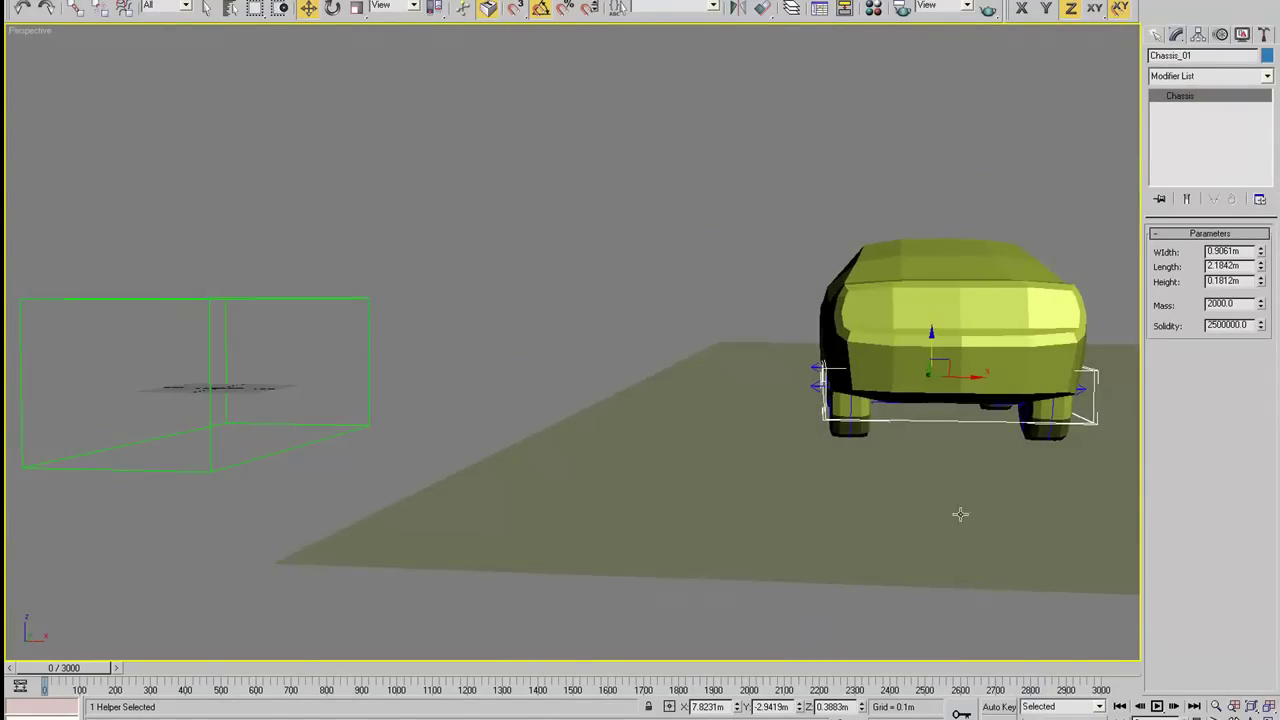
In the Front view, select MadCar_01 and lock its components with Update
{"action": "key", "text": "f"}
{"action": "scroll", "coordinate": [880, 398], "scroll_direction": "down", "scroll_amount": 3}
{"action": "scroll", "coordinate": [800, 413], "scroll_direction": "down", "scroll_amount": 3}
{"action": "scroll", "coordinate": [843, 390], "scroll_direction": "up", "scroll_amount": 4}
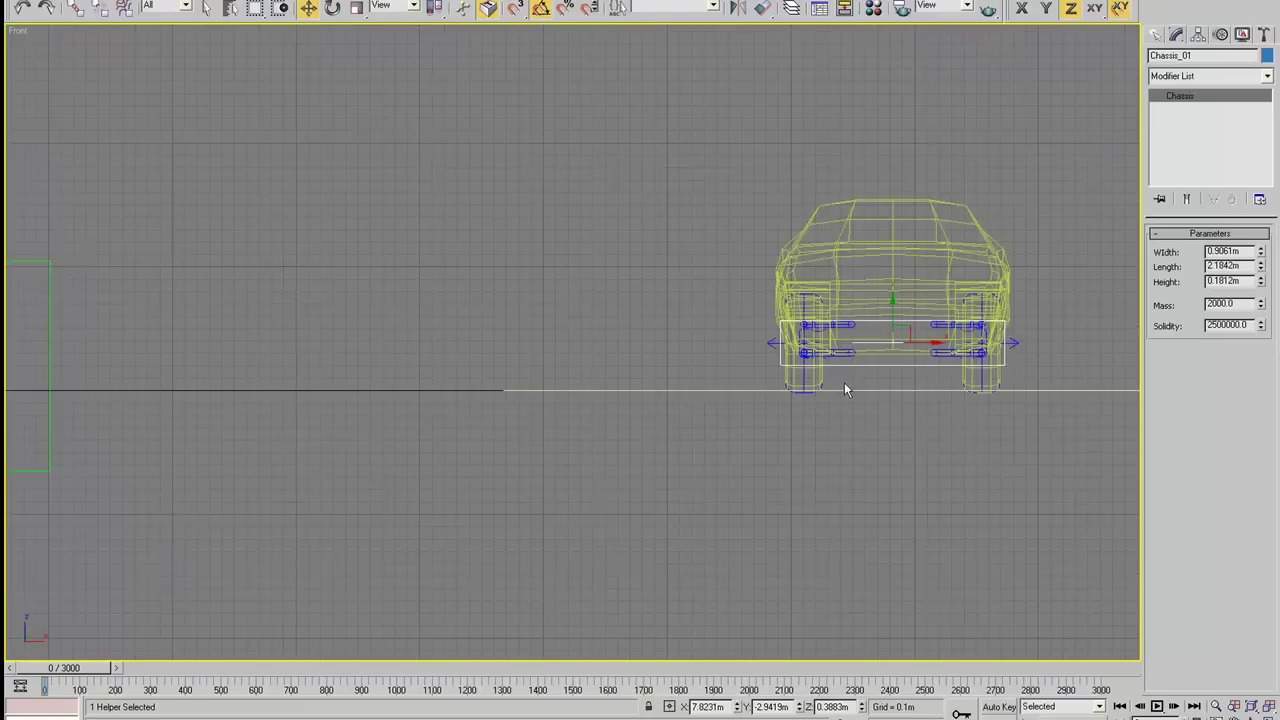
{"action": "left_click", "coordinate": [46, 319]}
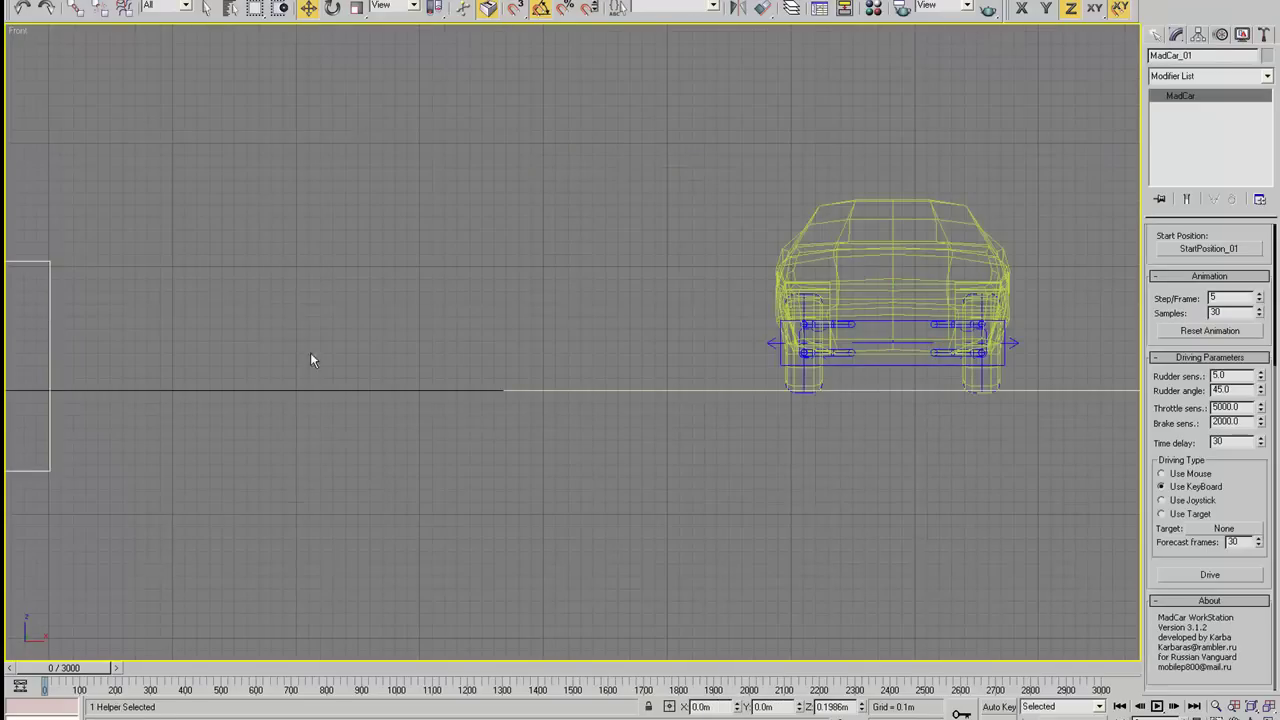
{"action": "scroll", "coordinate": [566, 434], "scroll_direction": "up", "scroll_amount": 2}
{"action": "scroll", "coordinate": [760, 440], "scroll_direction": "up", "scroll_amount": 3}
{"action": "scroll", "coordinate": [1159, 583], "scroll_direction": "up", "scroll_amount": 3}
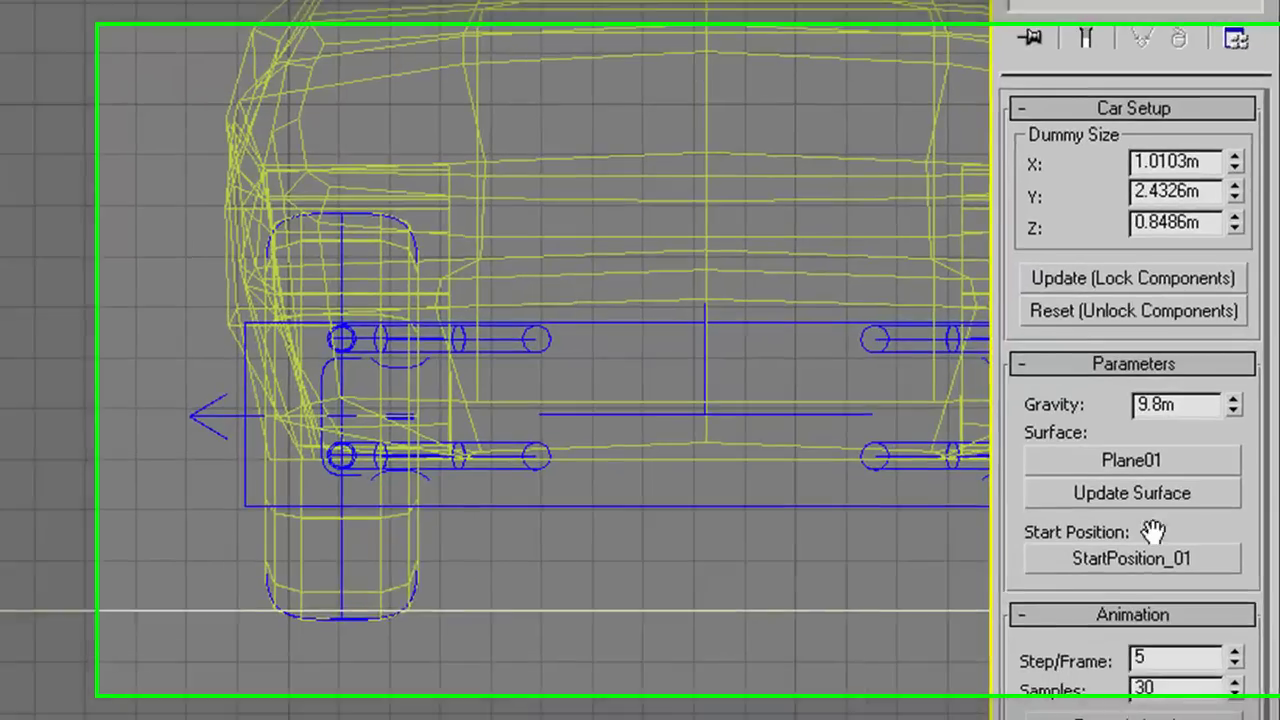
{"action": "left_click", "coordinate": [1015, 272]}
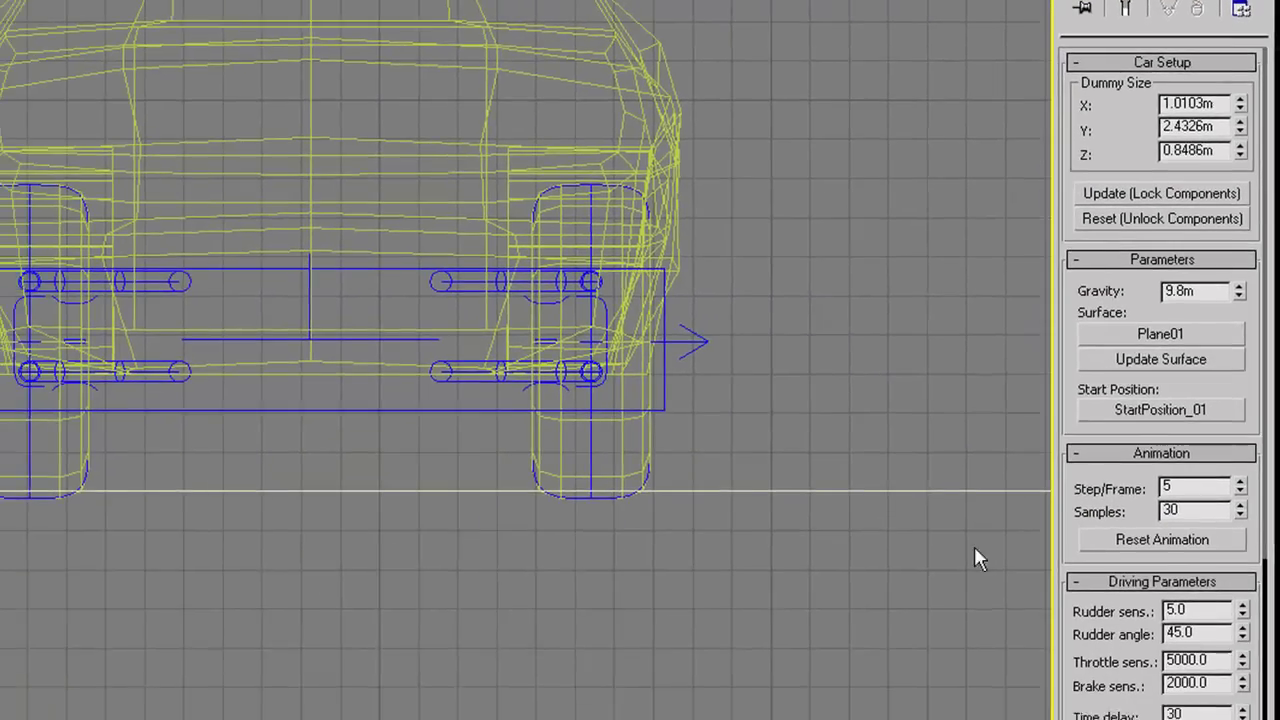
Run a short test drive in Drive mode, starting and stopping with Enter
{"action": "scroll", "coordinate": [1140, 590], "scroll_direction": "down", "scroll_amount": 5}
{"action": "scroll", "coordinate": [1140, 600], "scroll_direction": "down", "scroll_amount": 1}
{"action": "left_click", "coordinate": [1140, 600]}
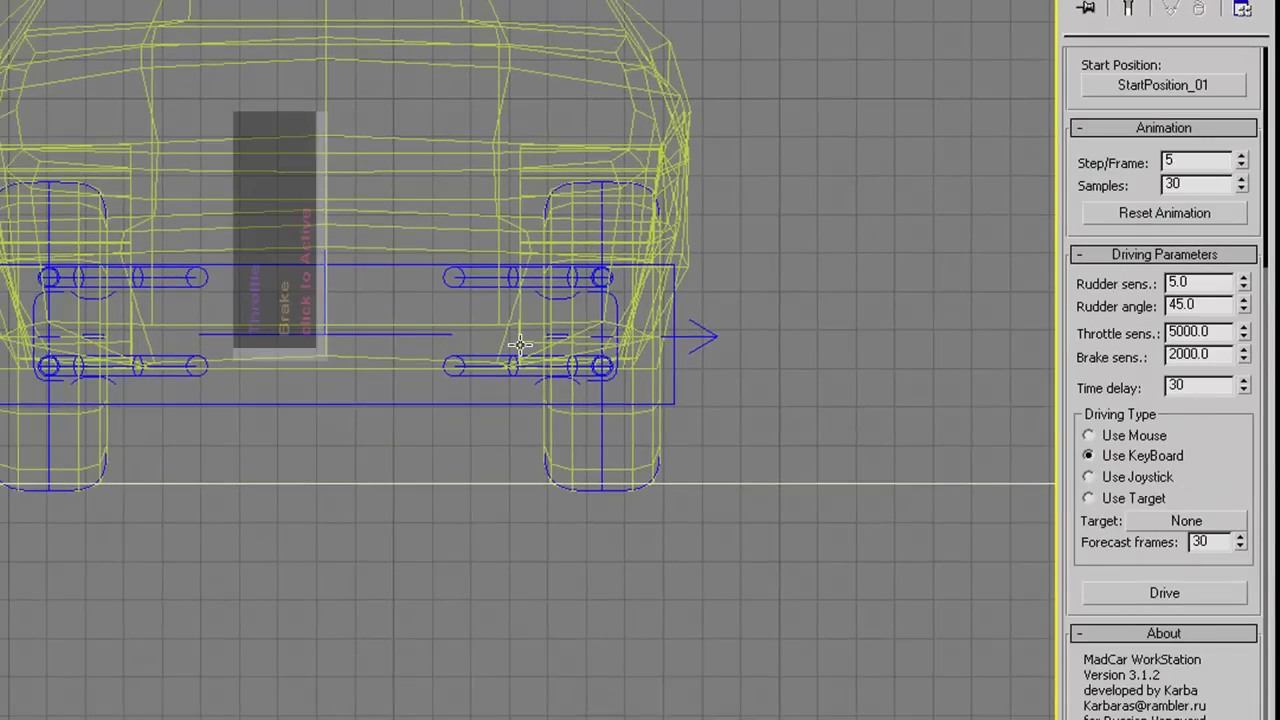
{"action": "left_click", "coordinate": [289, 300]}
{"action": "key", "text": "Return"}
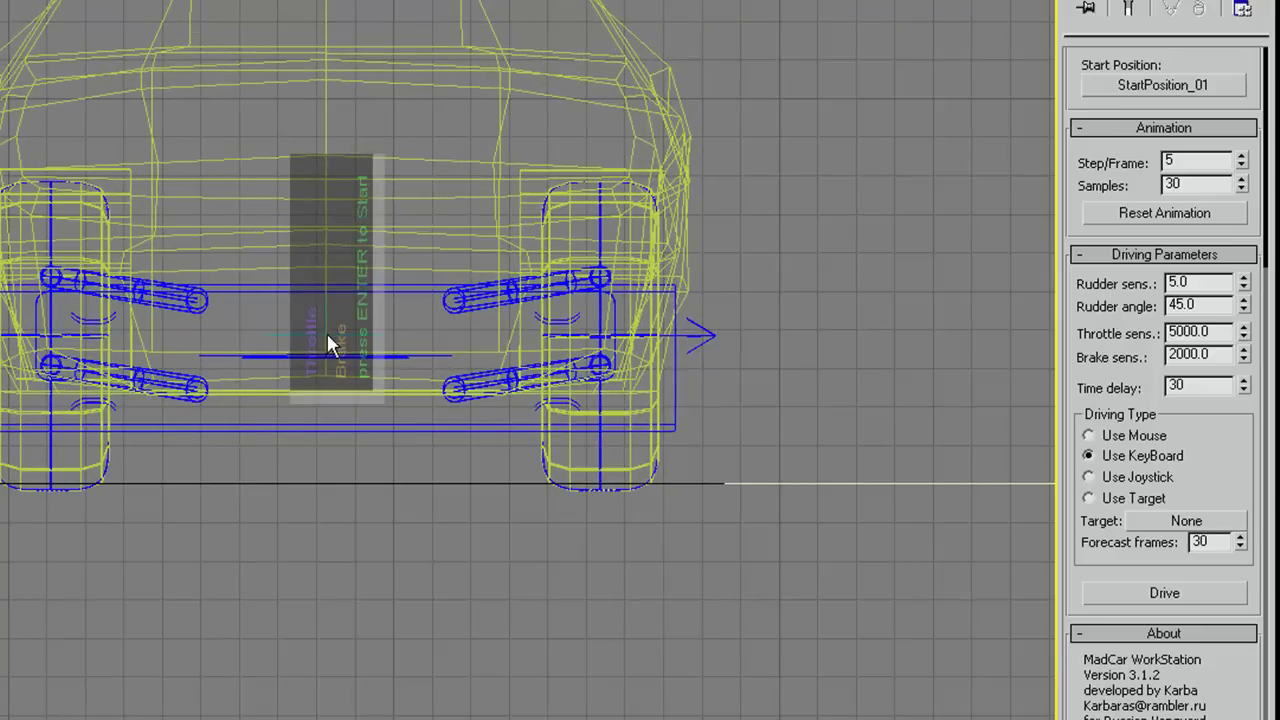
{"action": "key", "text": "Return"}
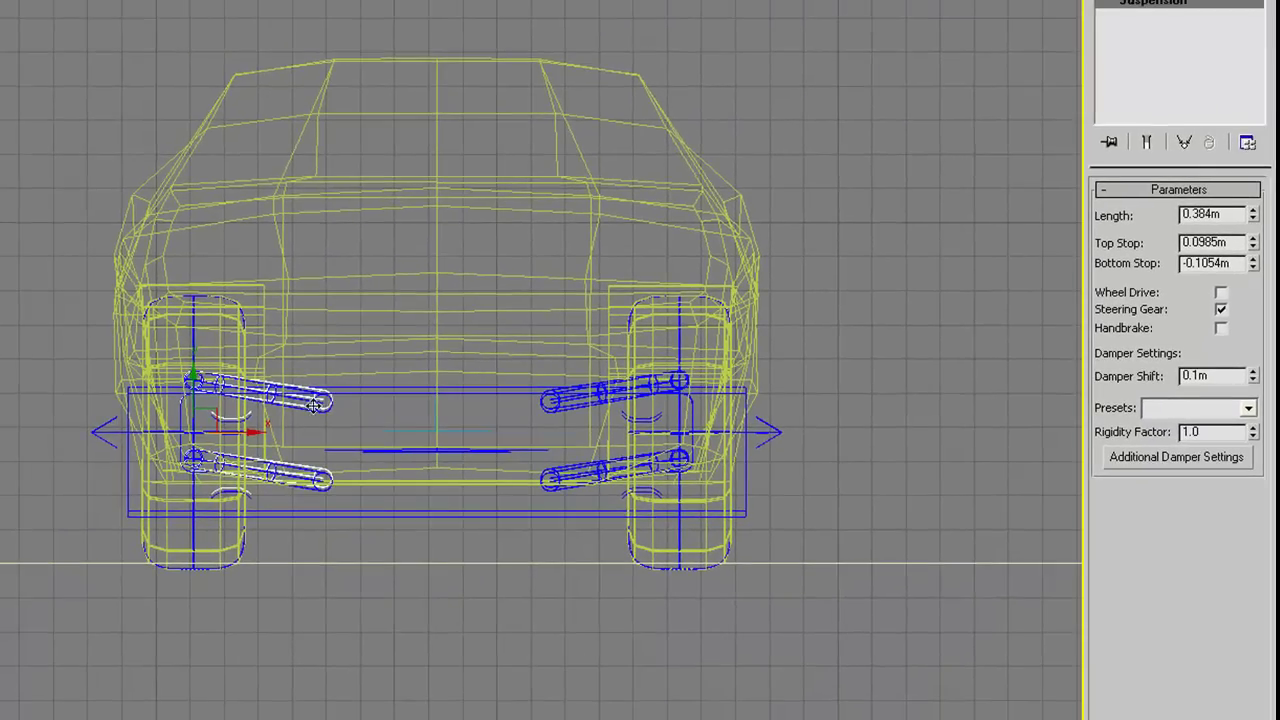
Inspect the left suspension settings, then reselect MadCar_01 and run another brief test drive
{"action": "left_click", "coordinate": [313, 407]}
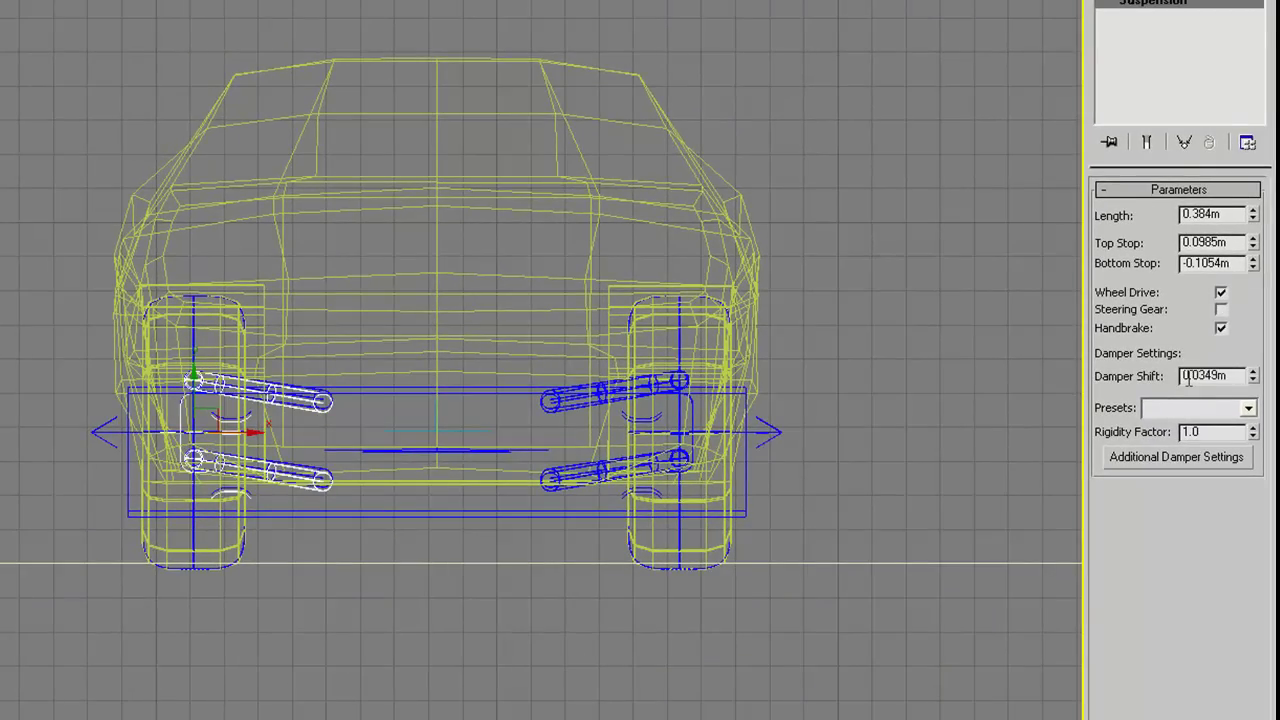
{"action": "scroll", "coordinate": [614, 470], "scroll_direction": "down", "scroll_amount": 8}
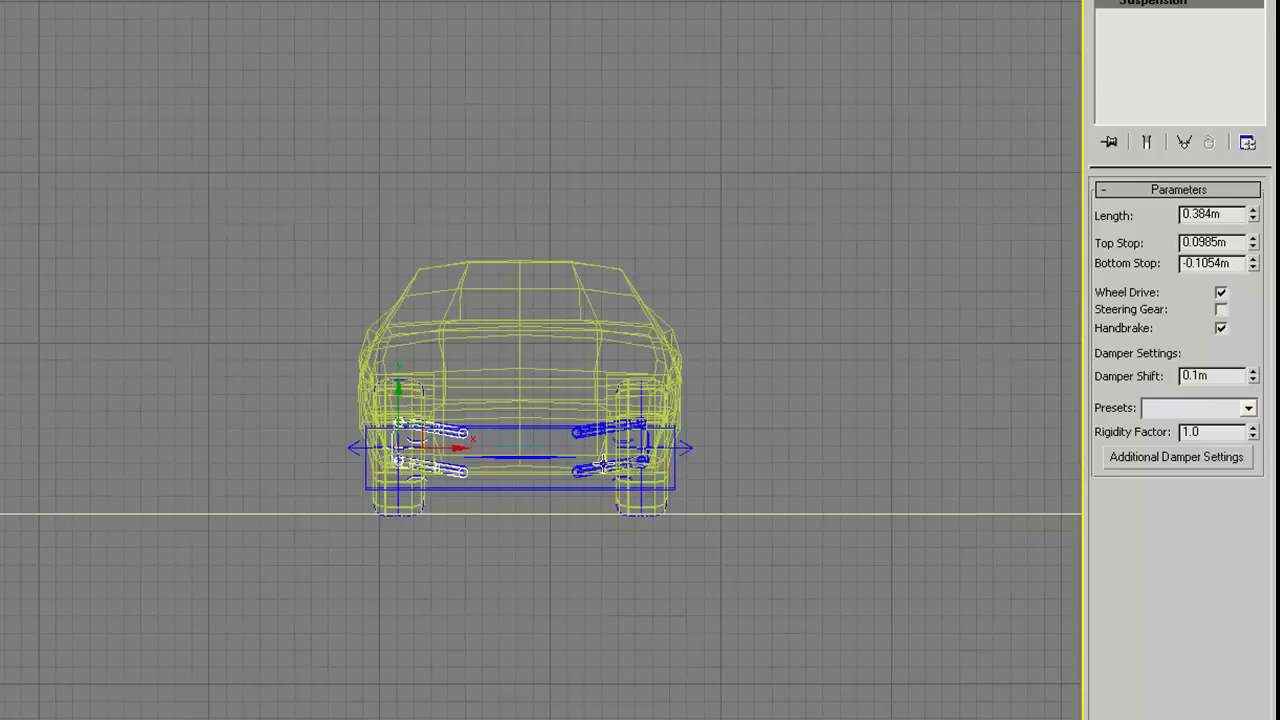
{"action": "left_click", "coordinate": [398, 454]}
{"action": "scroll", "coordinate": [558, 418], "scroll_direction": "up", "scroll_amount": 8}
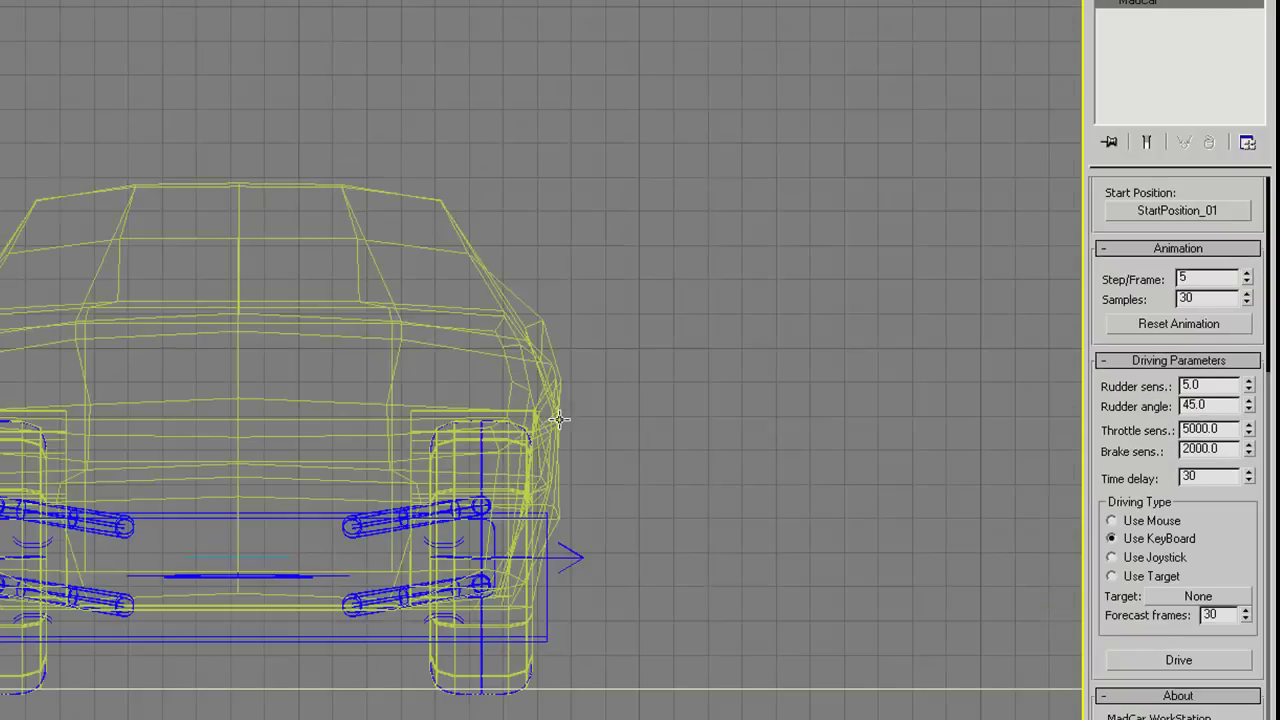
{"action": "scroll", "coordinate": [1170, 420], "scroll_direction": "up", "scroll_amount": 5}
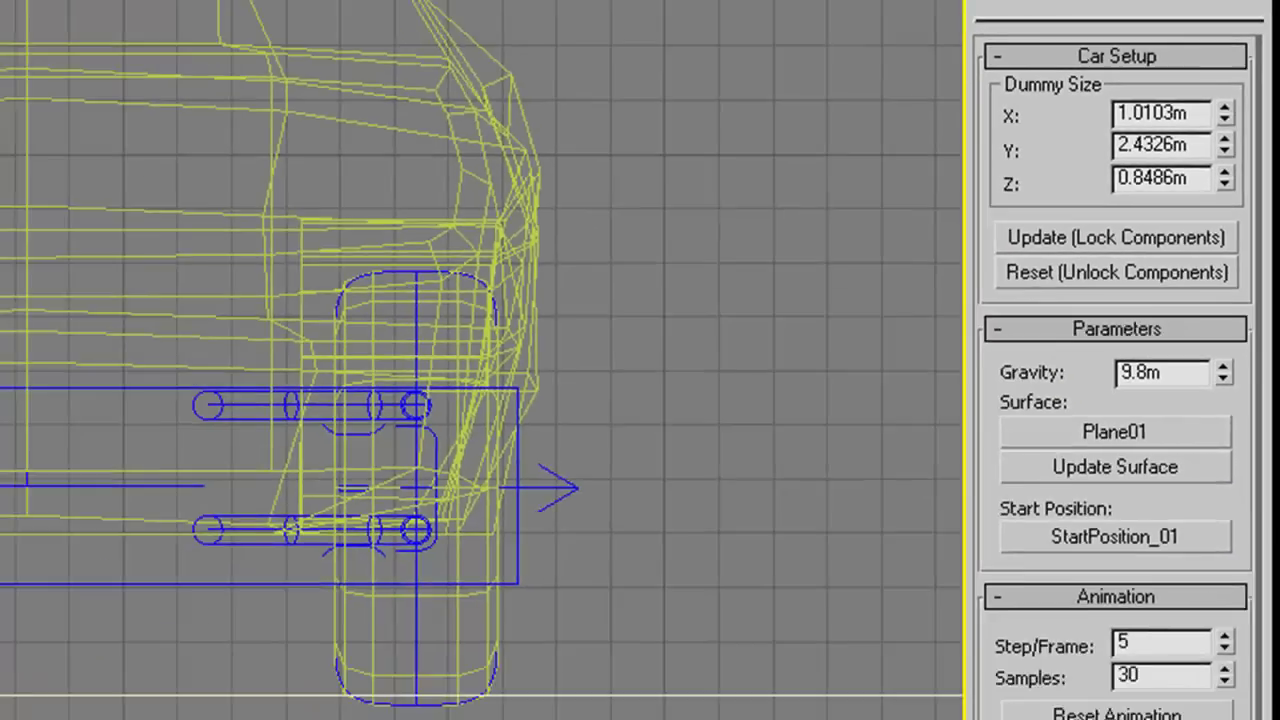
{"action": "scroll", "coordinate": [1155, 542], "scroll_direction": "down", "scroll_amount": 5}
{"action": "left_click", "coordinate": [1132, 622]}
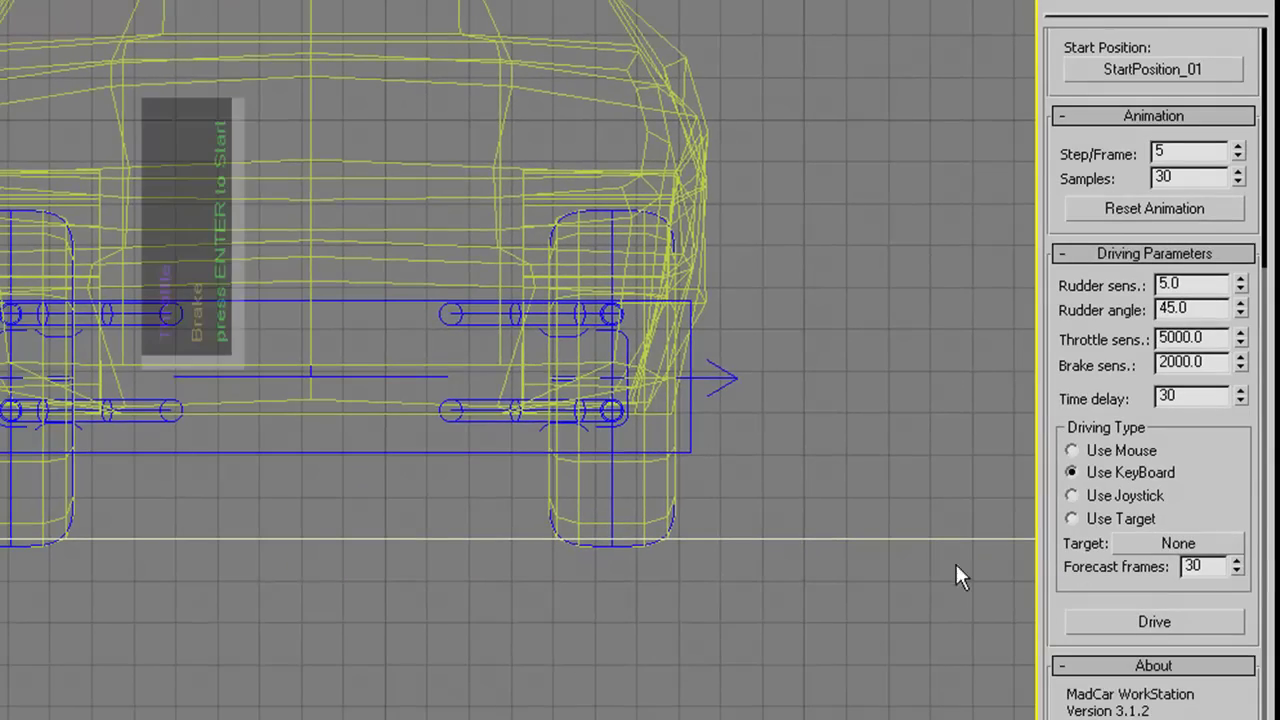
{"action": "key", "text": "Return"}
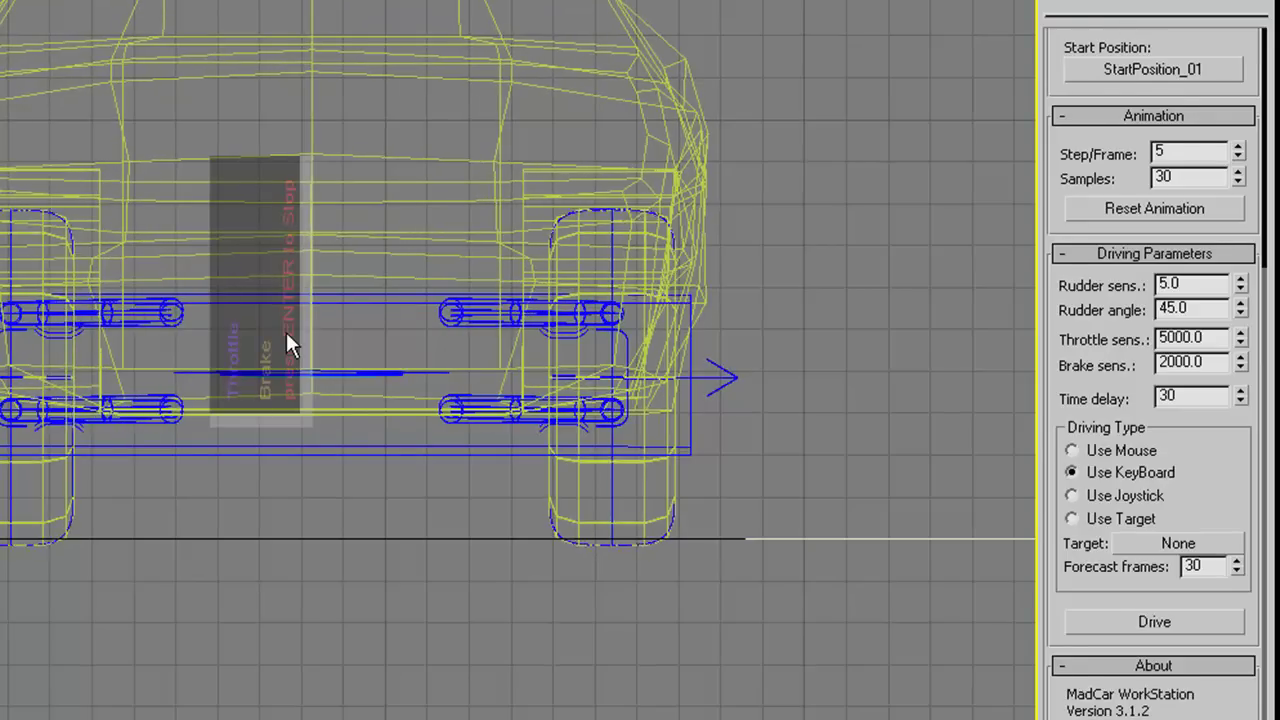
{"action": "key", "text": "Return"}
Maximize the Perspective view and record a new run of the 2000-mass car, braking and reversing with the arrow keys
{"action": "key", "text": "alt+w"}
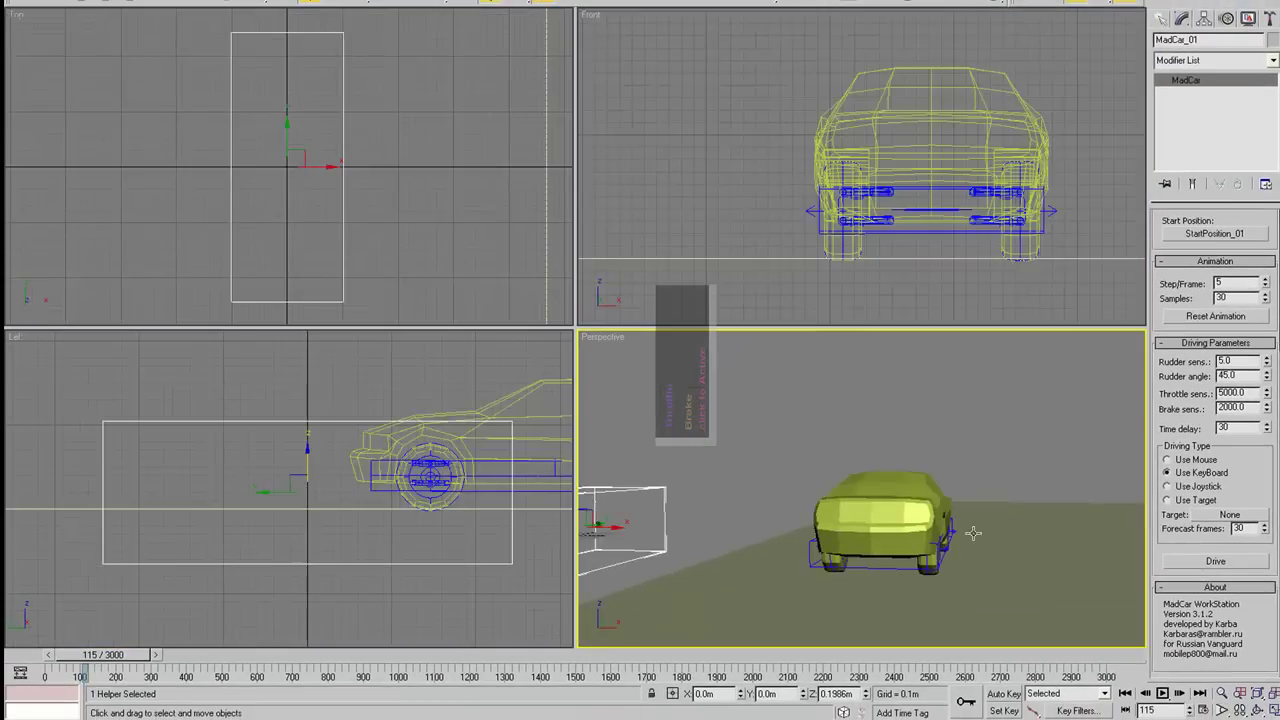
{"action": "key", "text": "alt+w"}
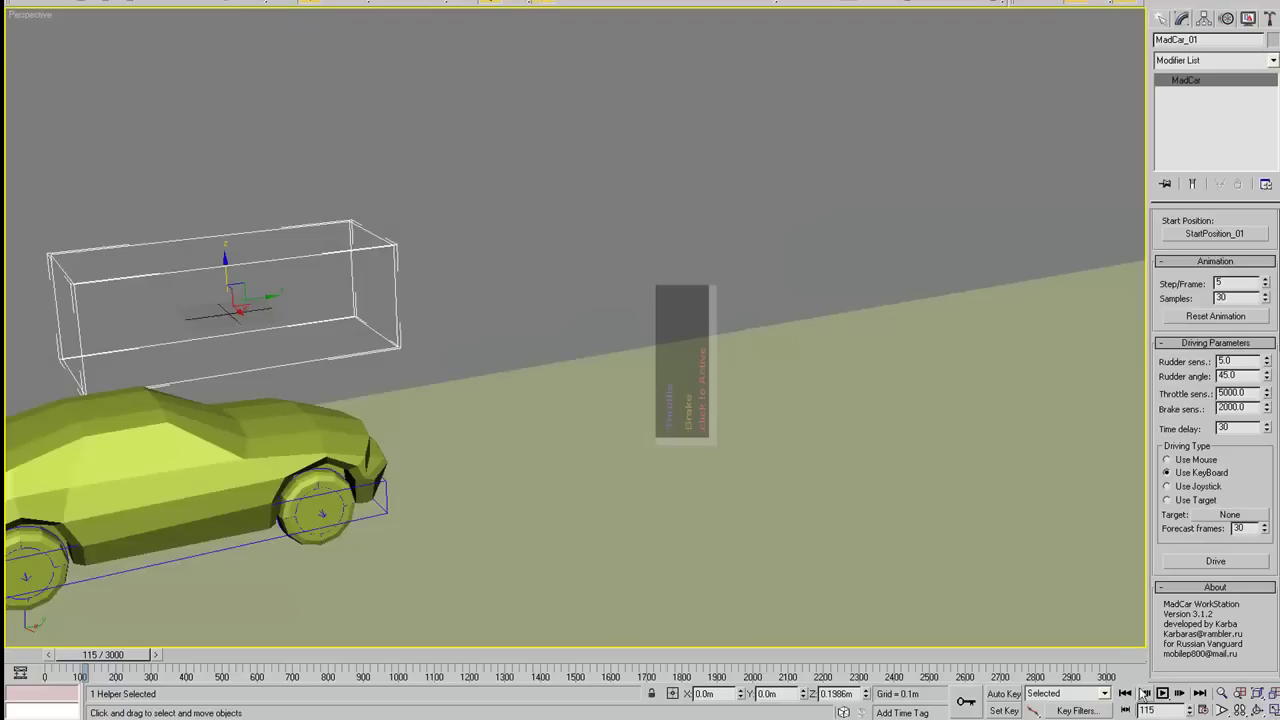
{"action": "scroll", "coordinate": [1062, 481], "scroll_direction": "down", "scroll_amount": 3}
{"action": "left_click", "coordinate": [716, 414]}
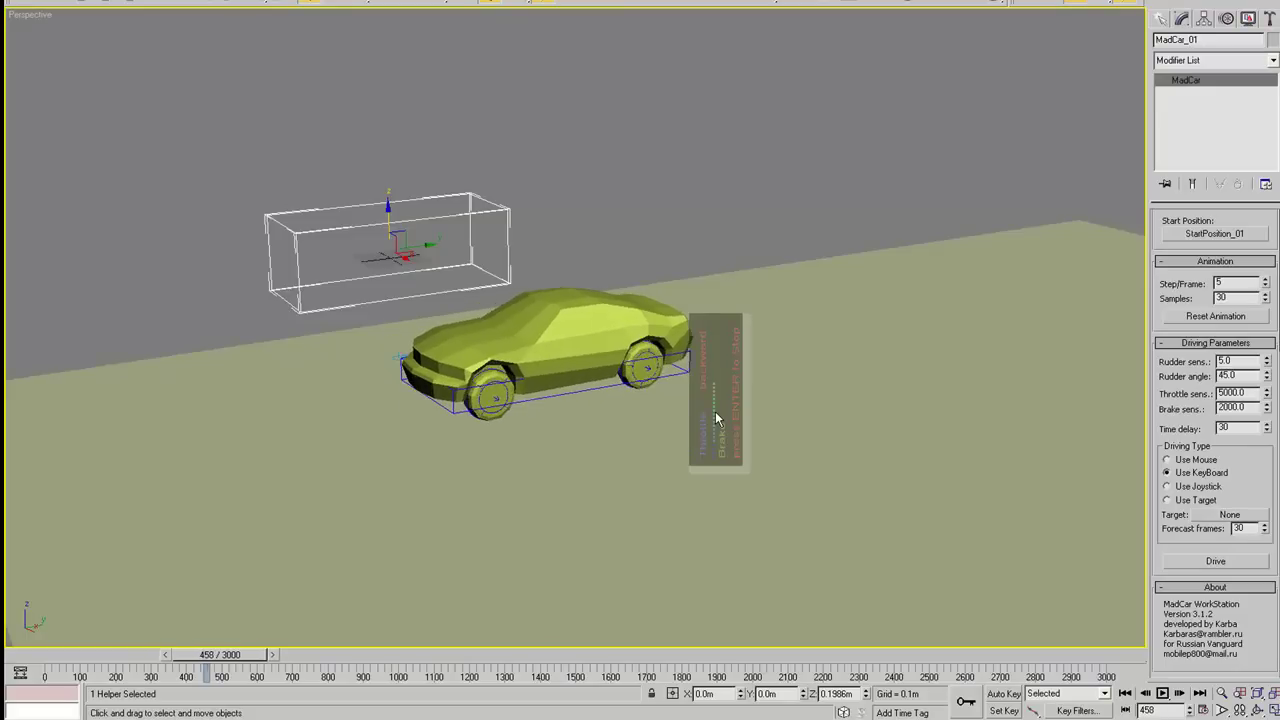
{"action": "key", "text": "Down"}
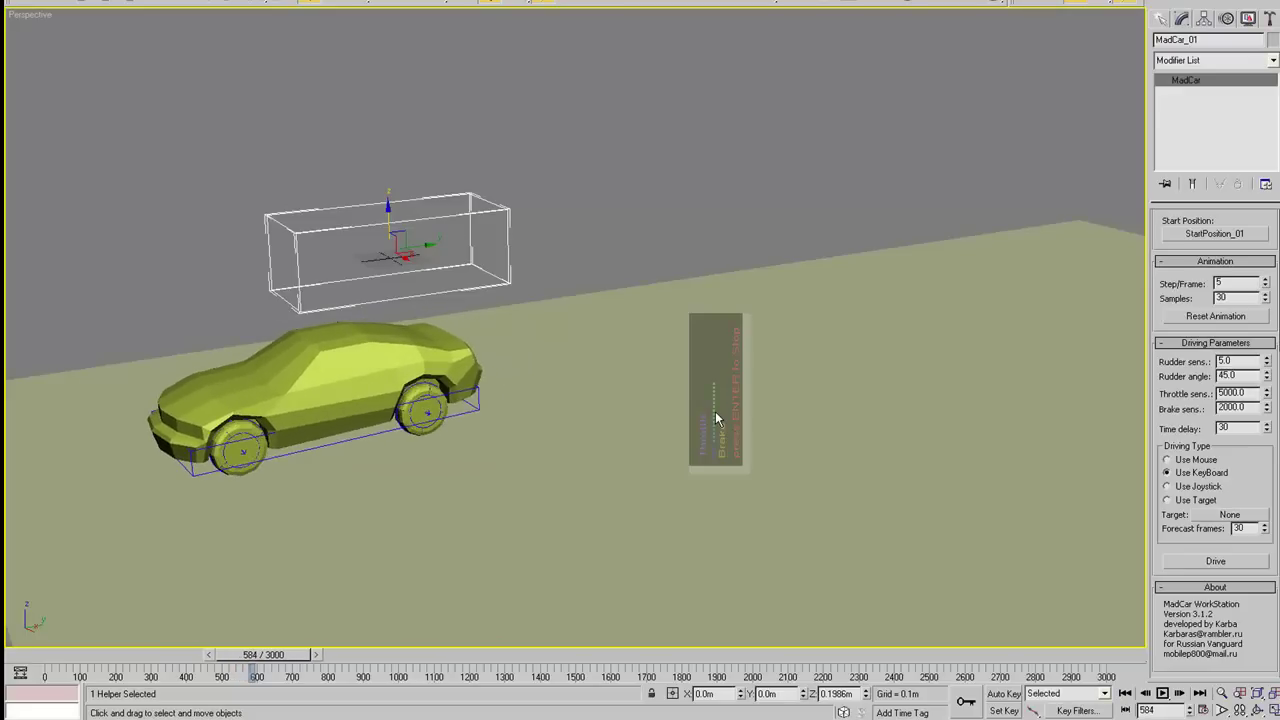
{"action": "key", "text": "Down"}
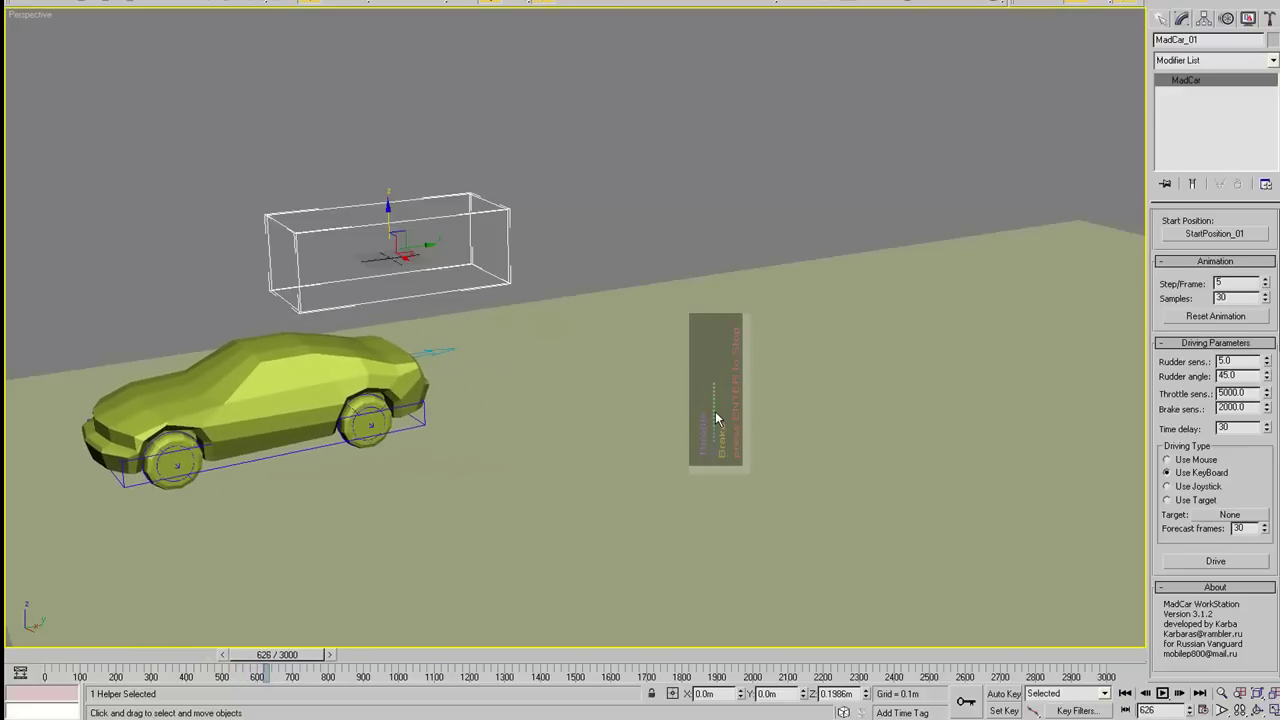
Stop the drive and make Plane01 100 m long and 100 m wide with 200 by 200 segments
{"action": "key", "text": "Escape"}
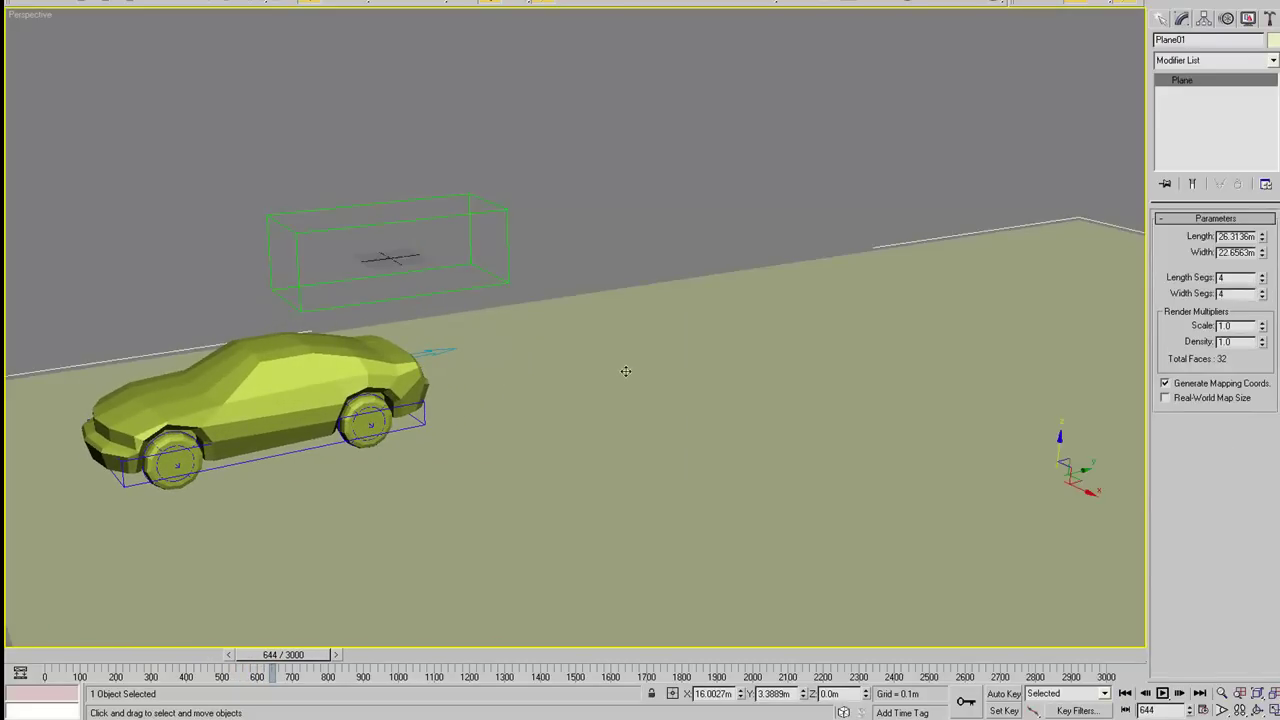
{"action": "scroll", "coordinate": [690, 413], "scroll_direction": "up", "scroll_amount": 2}
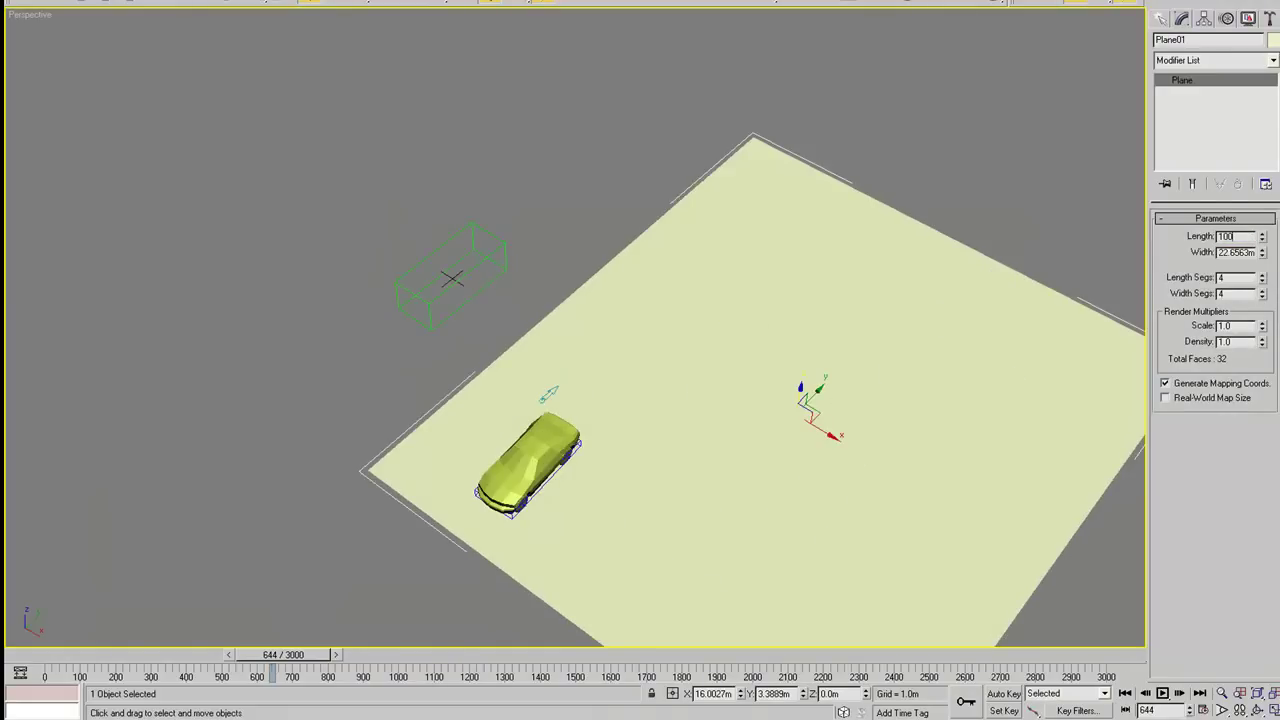
{"action": "key", "text": "Tab"}
{"action": "type", "text": "100"}
{"action": "key", "text": "Return"}
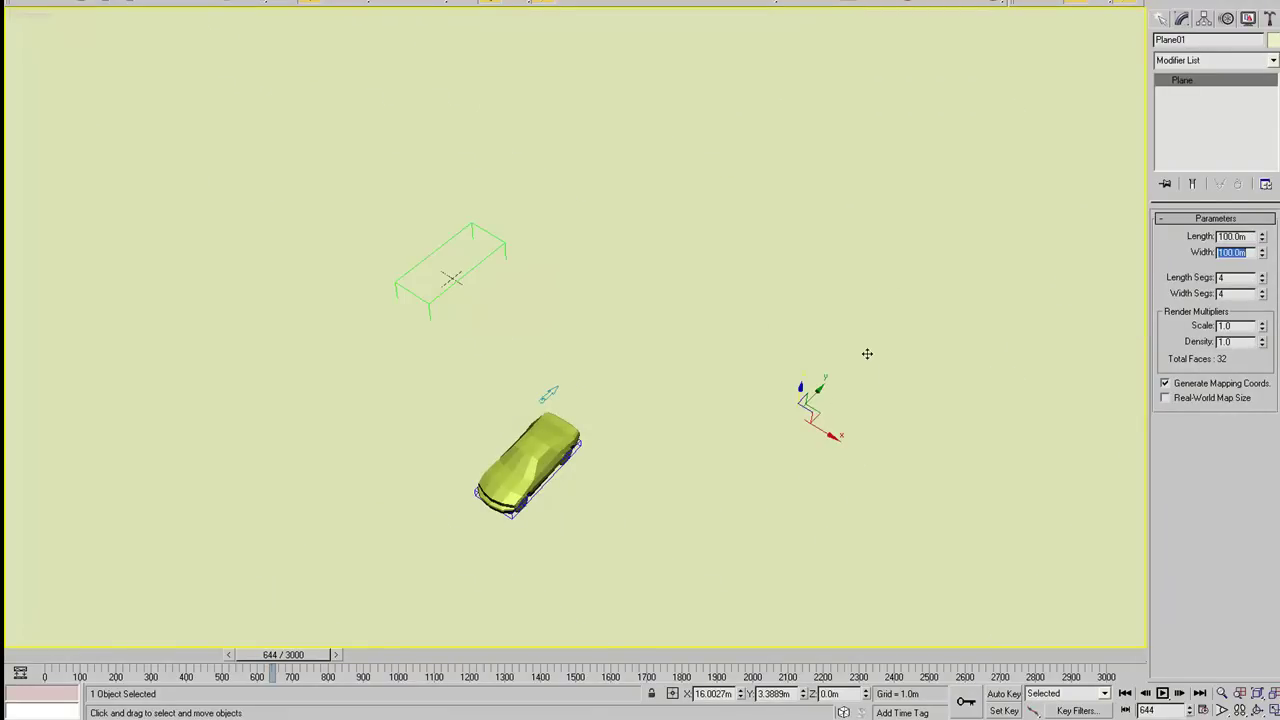
Move the ground plane so the car sits near its edge
{"action": "left_click_drag", "start_coordinate": [845, 427], "coordinate": [957, 499]}
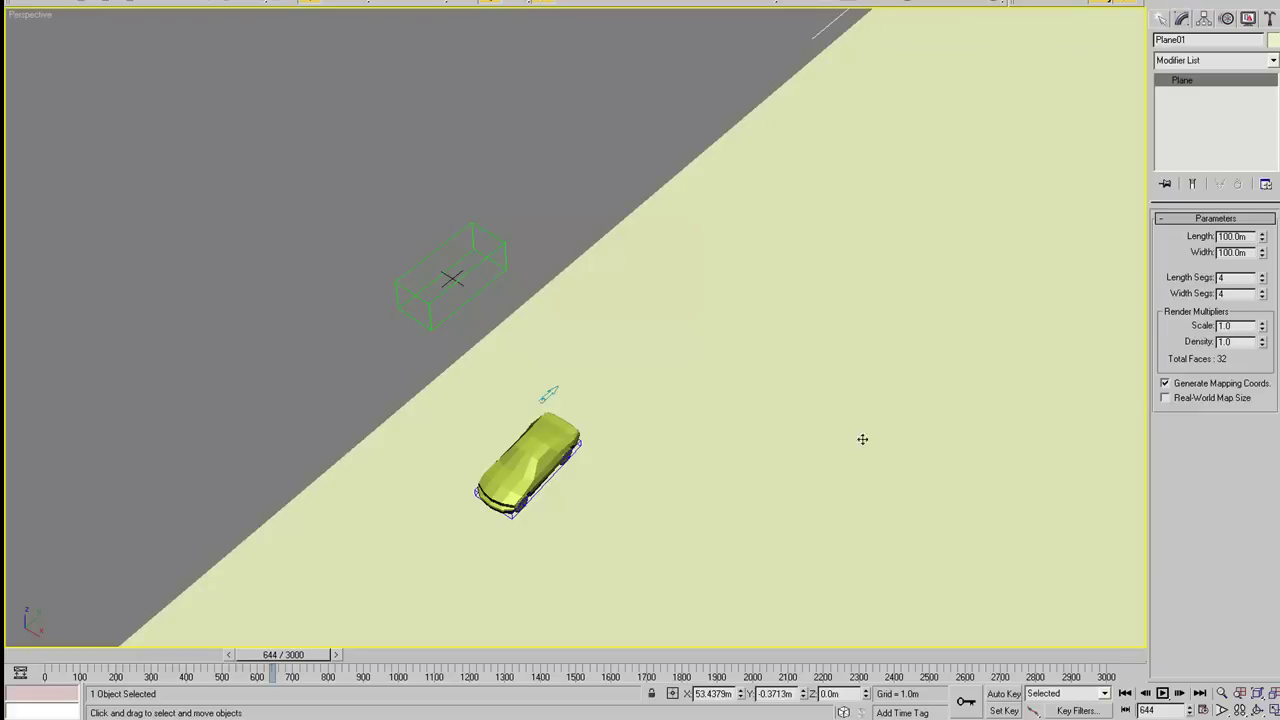
{"action": "middle_click_drag", "start_coordinate": [797, 408], "coordinate": [828, 361], "text": "alt"}
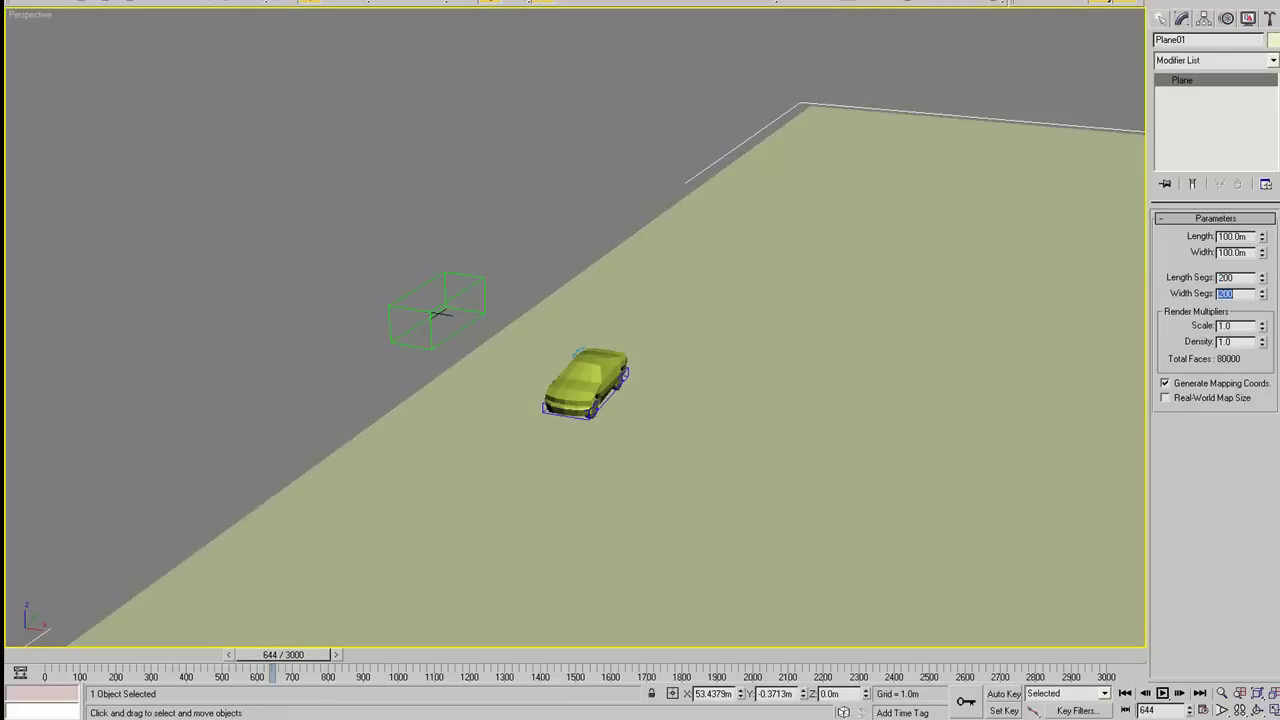
{"action": "left_click", "coordinate": [1265, 60]}
{"action": "scroll", "coordinate": [1267, 470], "scroll_direction": "down", "scroll_amount": 15}
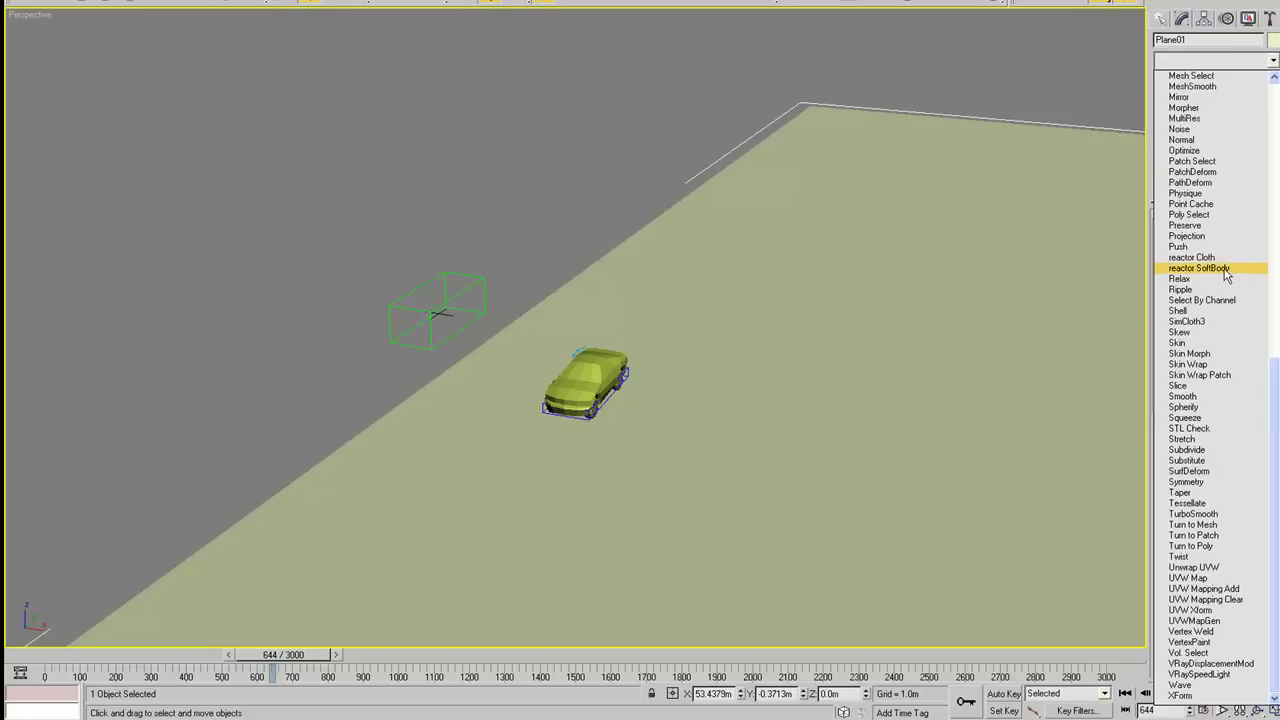
Add a Noise modifier to Plane01 with 2 m Z strength, raising Scale to 1000 and then 2000
{"action": "left_click", "coordinate": [1180, 129]}
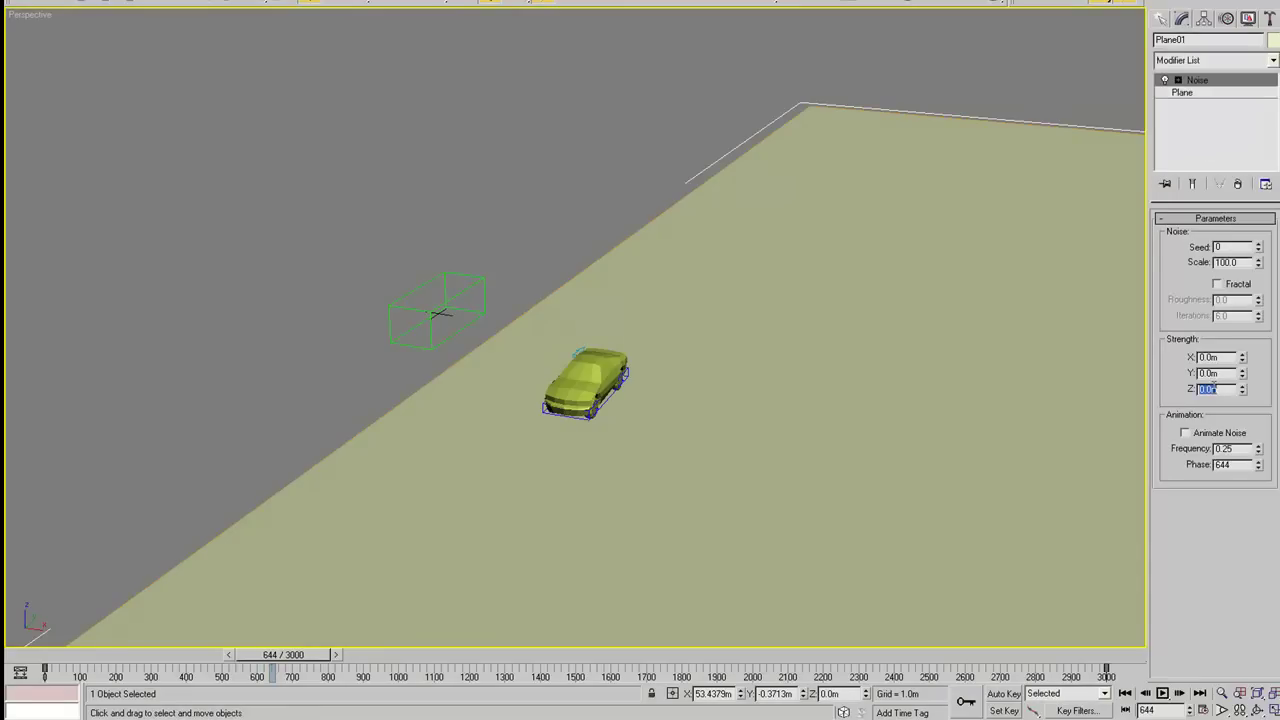
{"action": "type", "text": "2"}
{"action": "key", "text": "Return"}
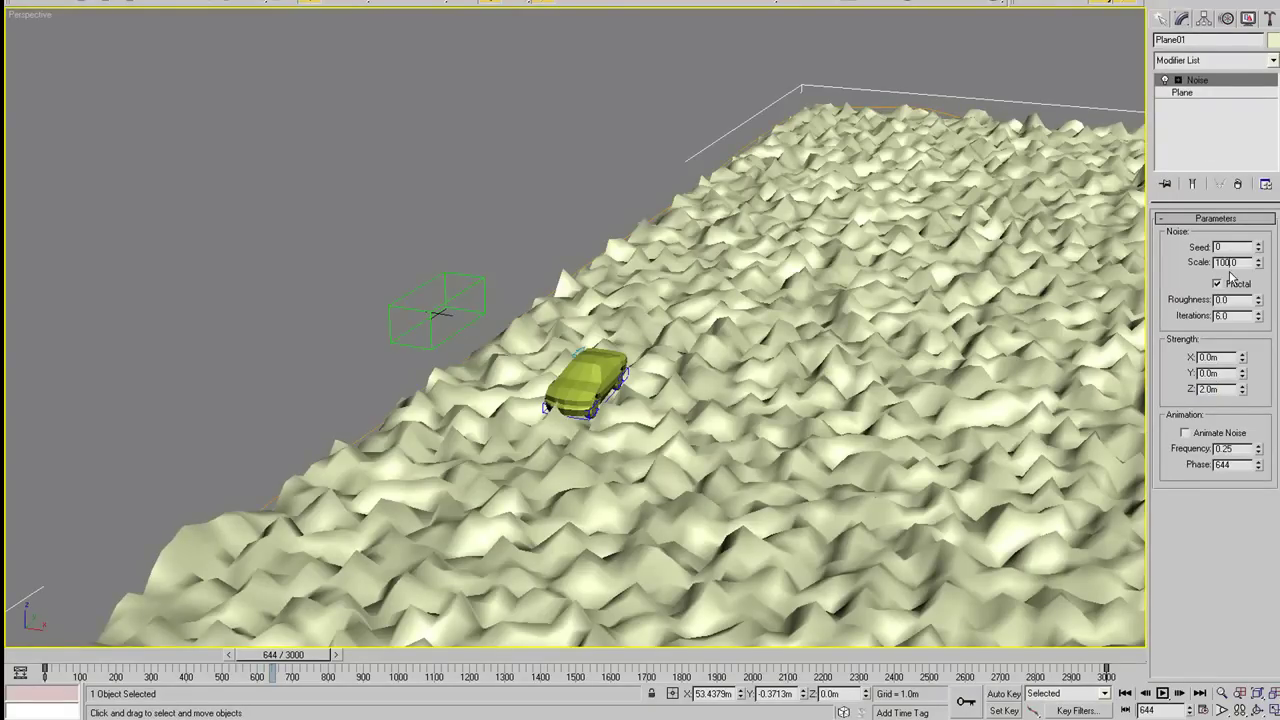
{"action": "type", "text": "1000"}
{"action": "key", "text": "Return"}
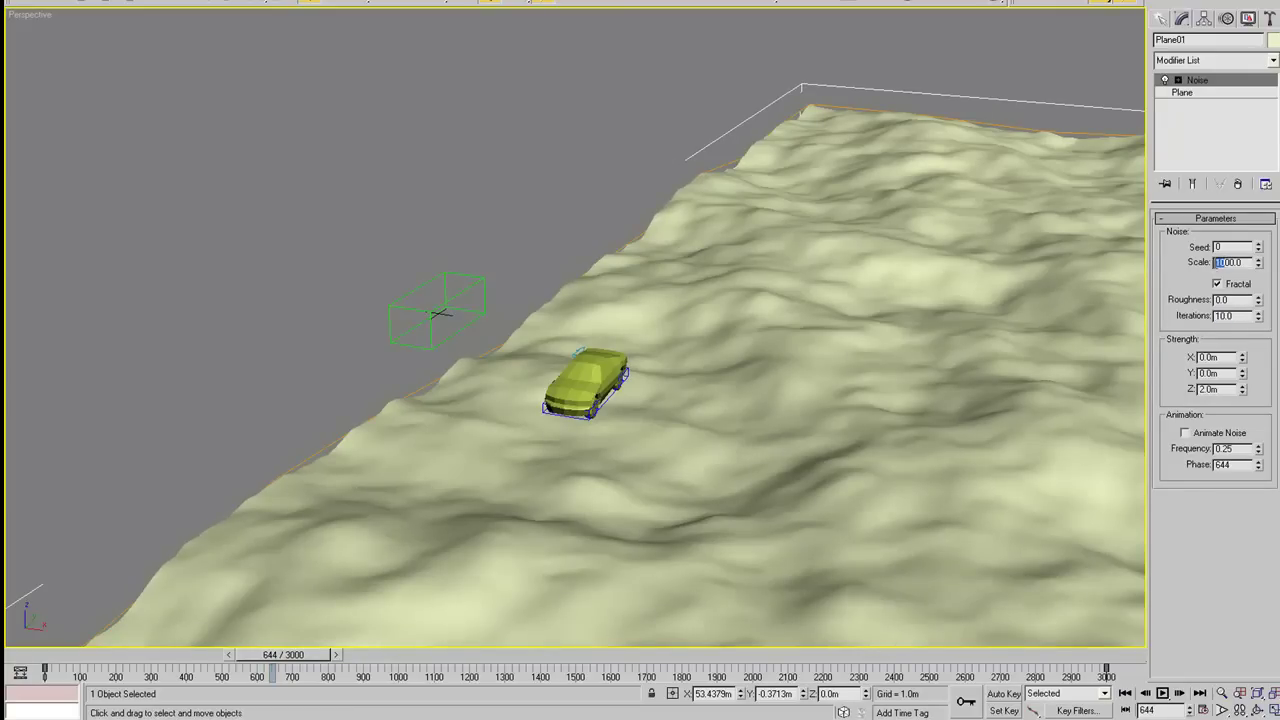
{"action": "type", "text": "2000"}
{"action": "key", "text": "Return"}
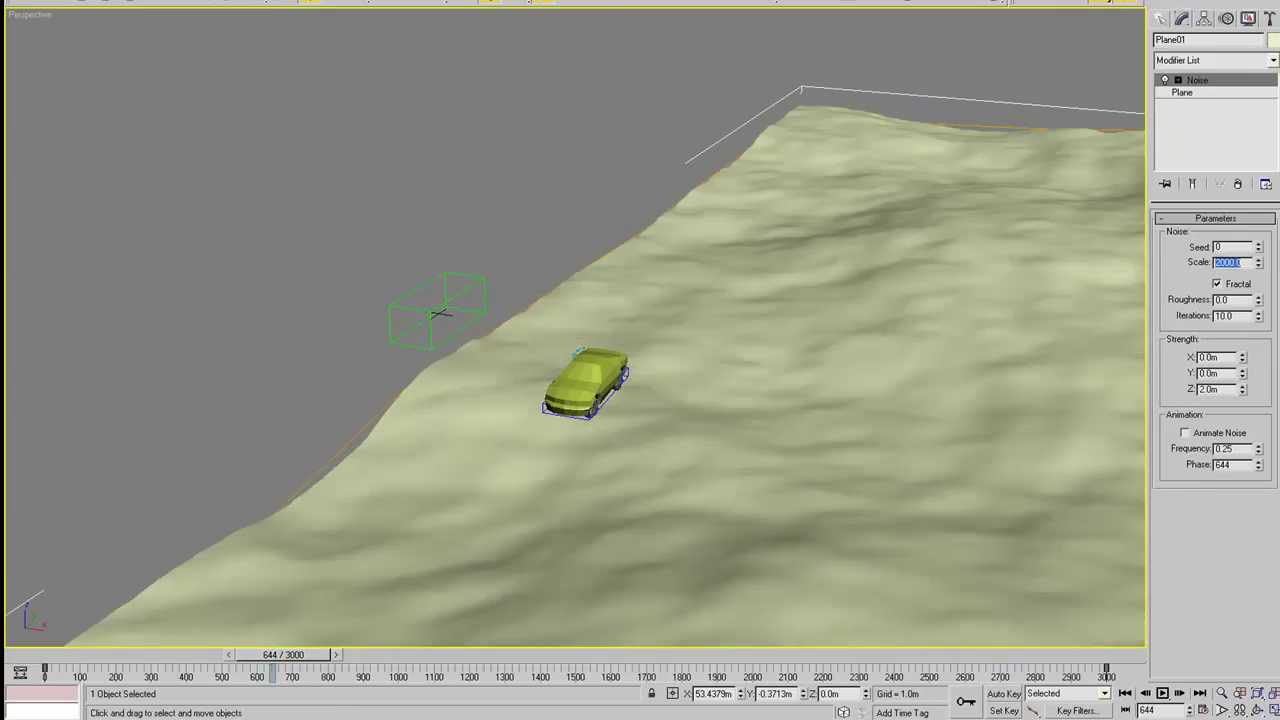
Inspect the smoother rolling terrain and select the MadCar helper box
{"action": "mouse_move", "coordinate": [1003, 303]}
{"action": "middle_mouse_down", "text": "alt"}
{"action": "mouse_move", "coordinate": [929, 89]}
{"action": "mouse_move", "coordinate": [971, 149]}
{"action": "mouse_move", "coordinate": [963, 174]}
{"action": "mouse_move", "coordinate": [886, 214]}
{"action": "mouse_move", "coordinate": [894, 239]}
{"action": "middle_mouse_up", "text": "alt"}
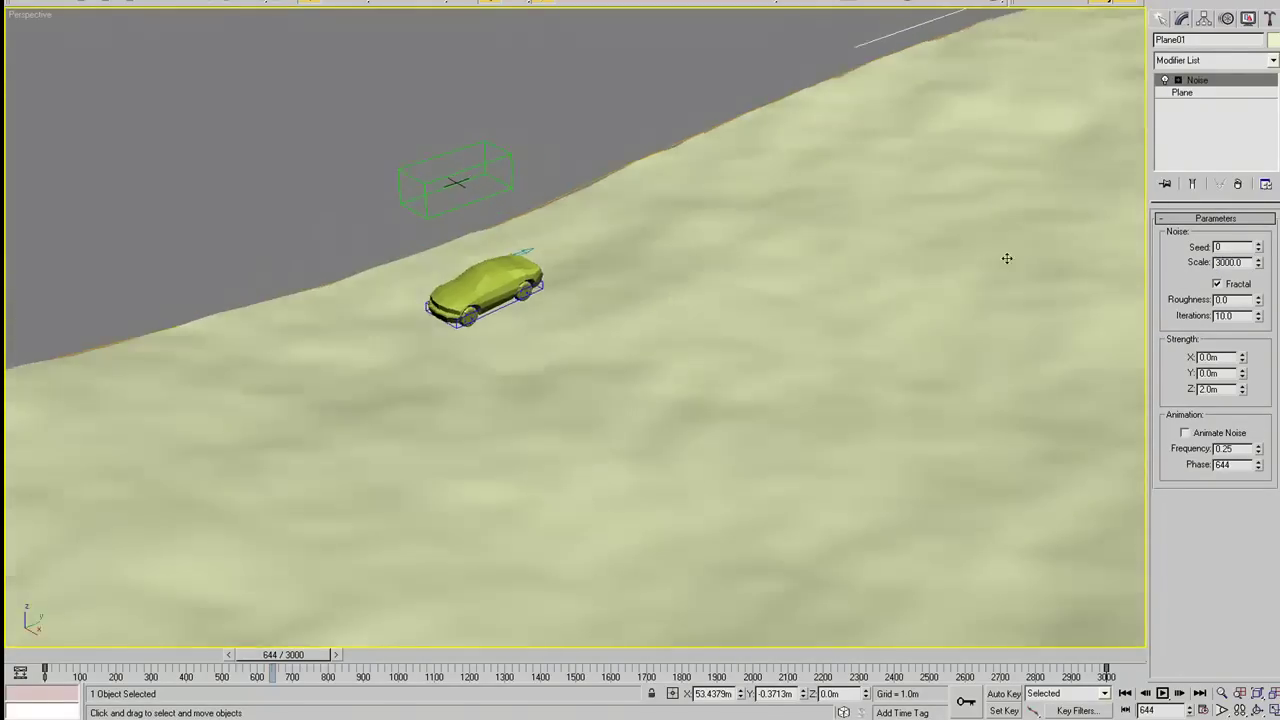
{"action": "mouse_move", "coordinate": [1006, 257]}
{"action": "middle_mouse_down", "text": "alt"}
{"action": "mouse_move", "coordinate": [1097, 297]}
{"action": "mouse_move", "coordinate": [858, 347]}
{"action": "middle_mouse_up", "text": "alt"}
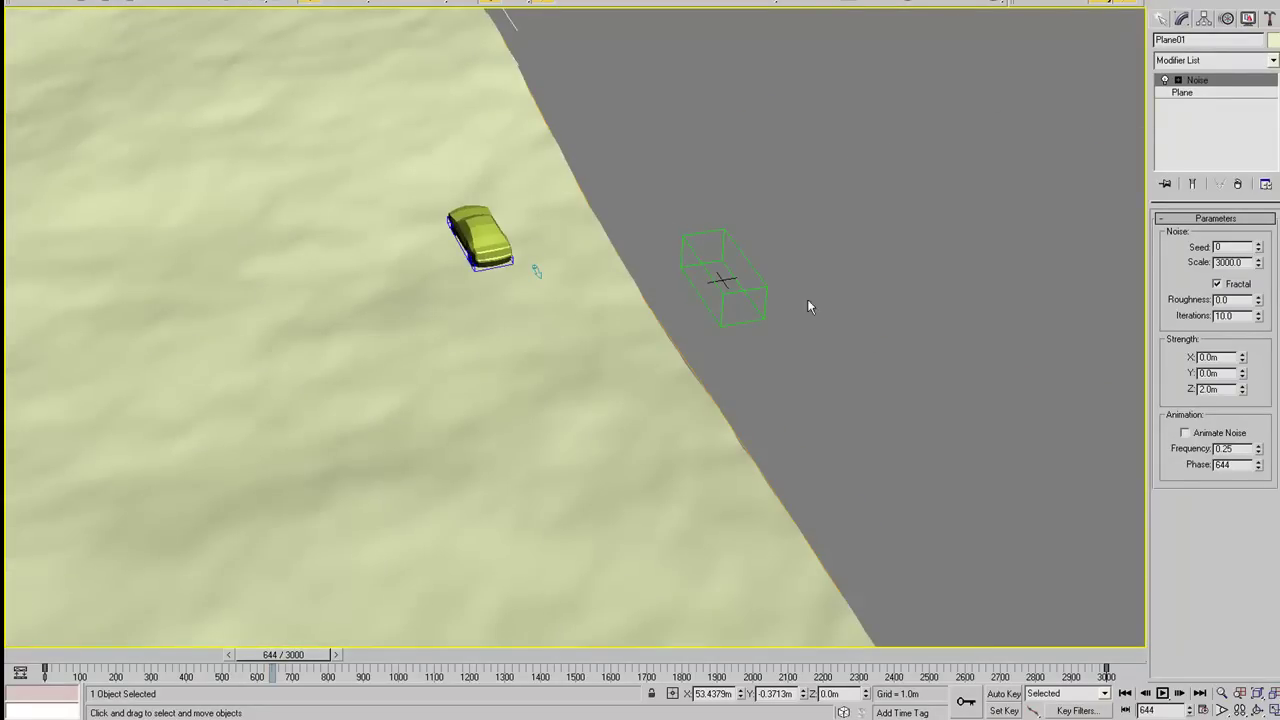
{"action": "left_click", "coordinate": [752, 290]}
{"action": "scroll", "coordinate": [1176, 288], "scroll_direction": "up", "scroll_amount": 3}
{"action": "scroll", "coordinate": [1190, 320], "scroll_direction": "up", "scroll_amount": 1}
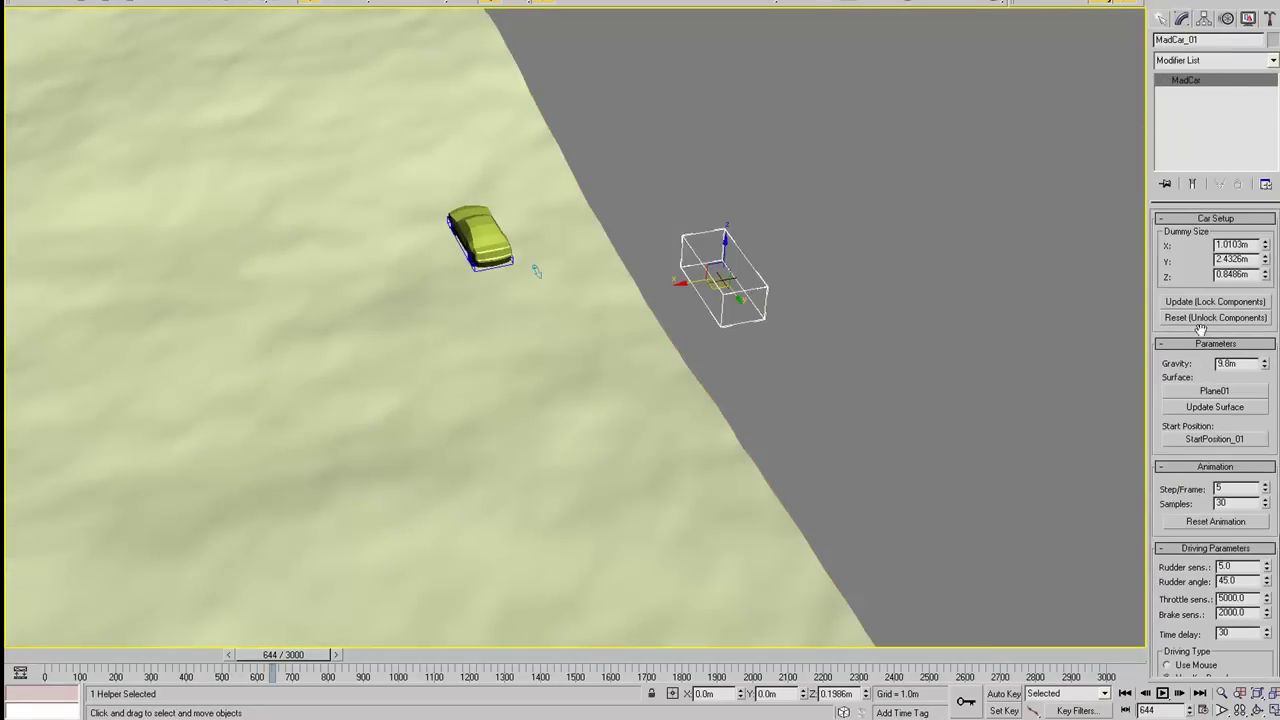
{"action": "middle_click_drag", "start_coordinate": [845, 305], "coordinate": [1136, 634], "text": "alt"}
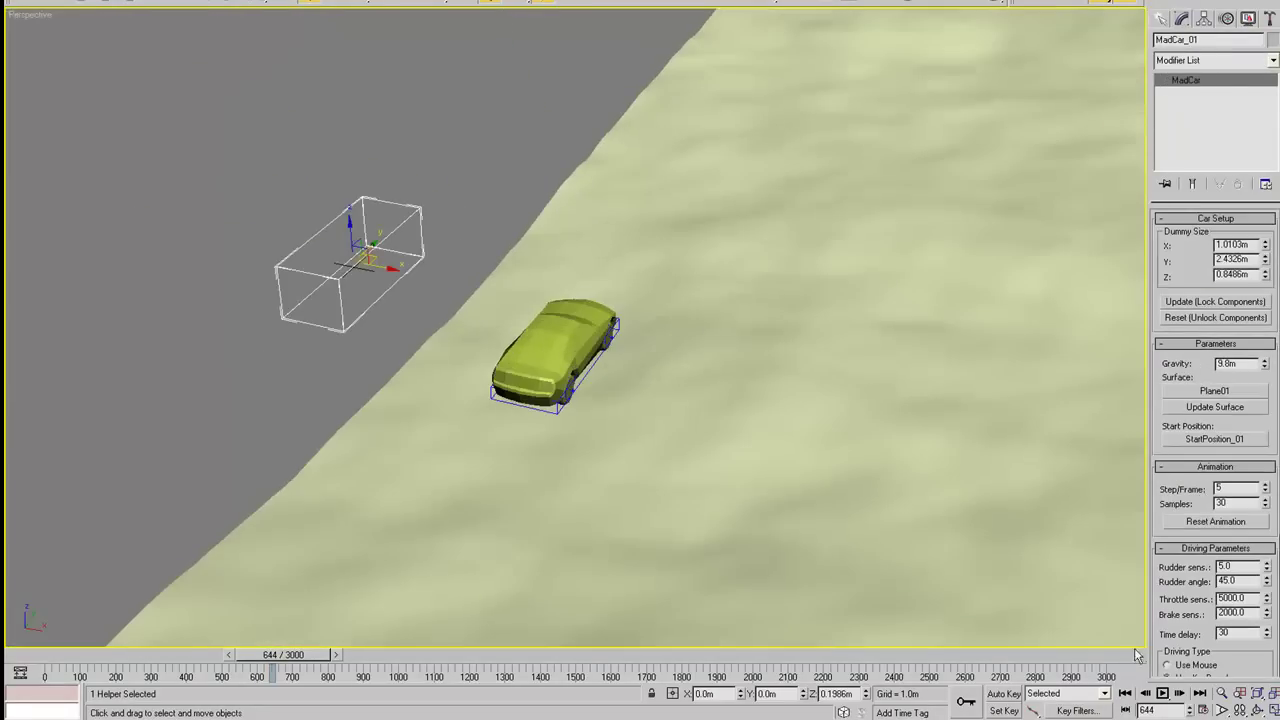
Create a Standard Free camera, Camera01, positioned just behind the car
{"action": "left_click", "coordinate": [1160, 20]}
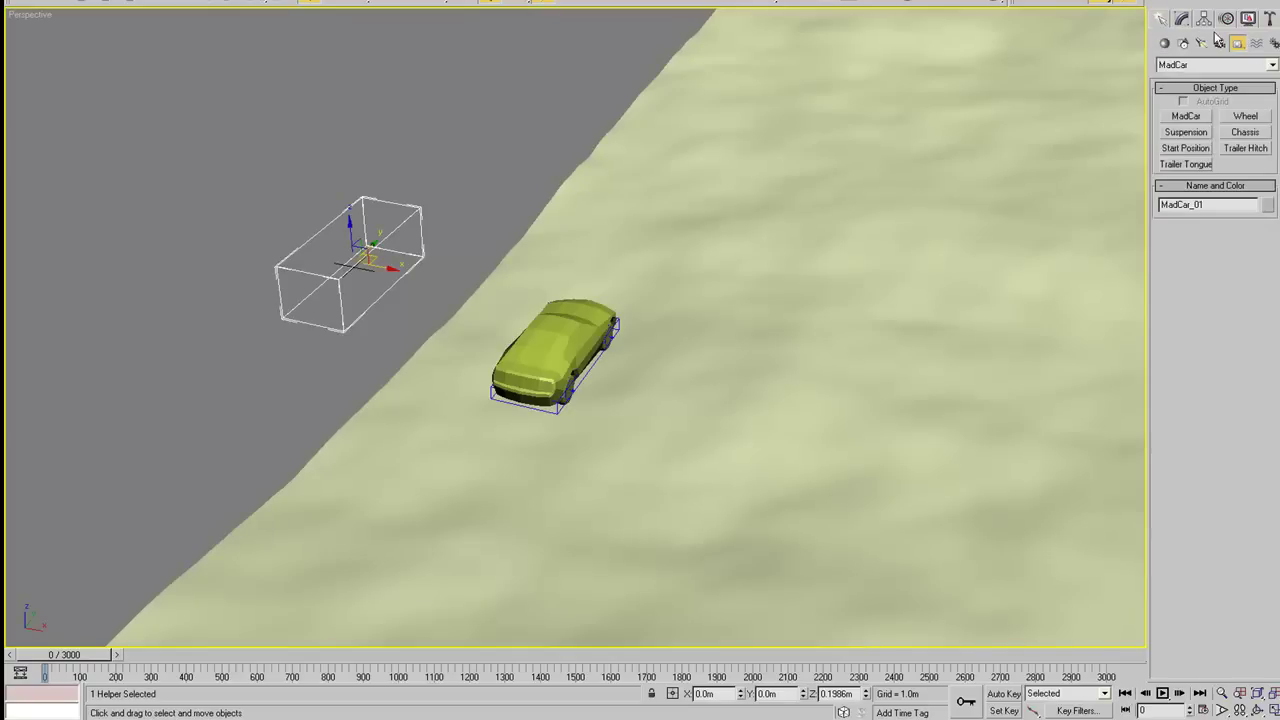
{"action": "left_click", "coordinate": [1220, 43]}
{"action": "left_click", "coordinate": [1246, 116]}
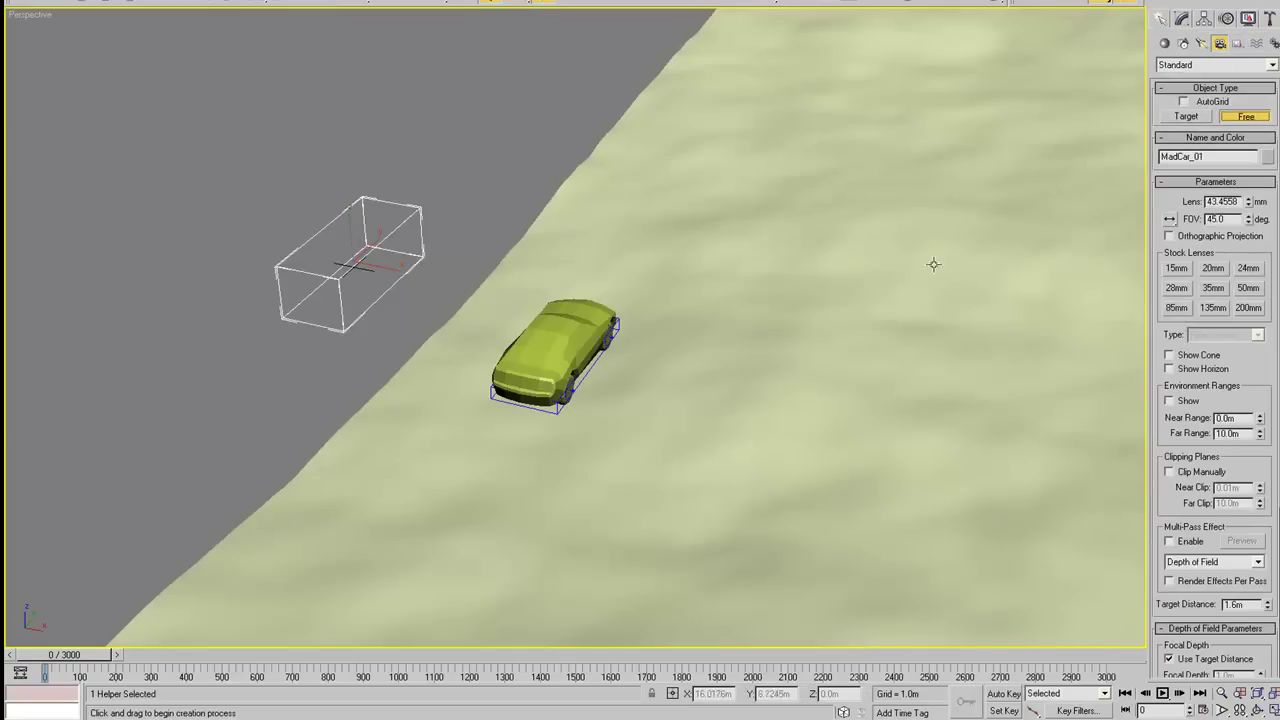
{"action": "key", "text": "e"}
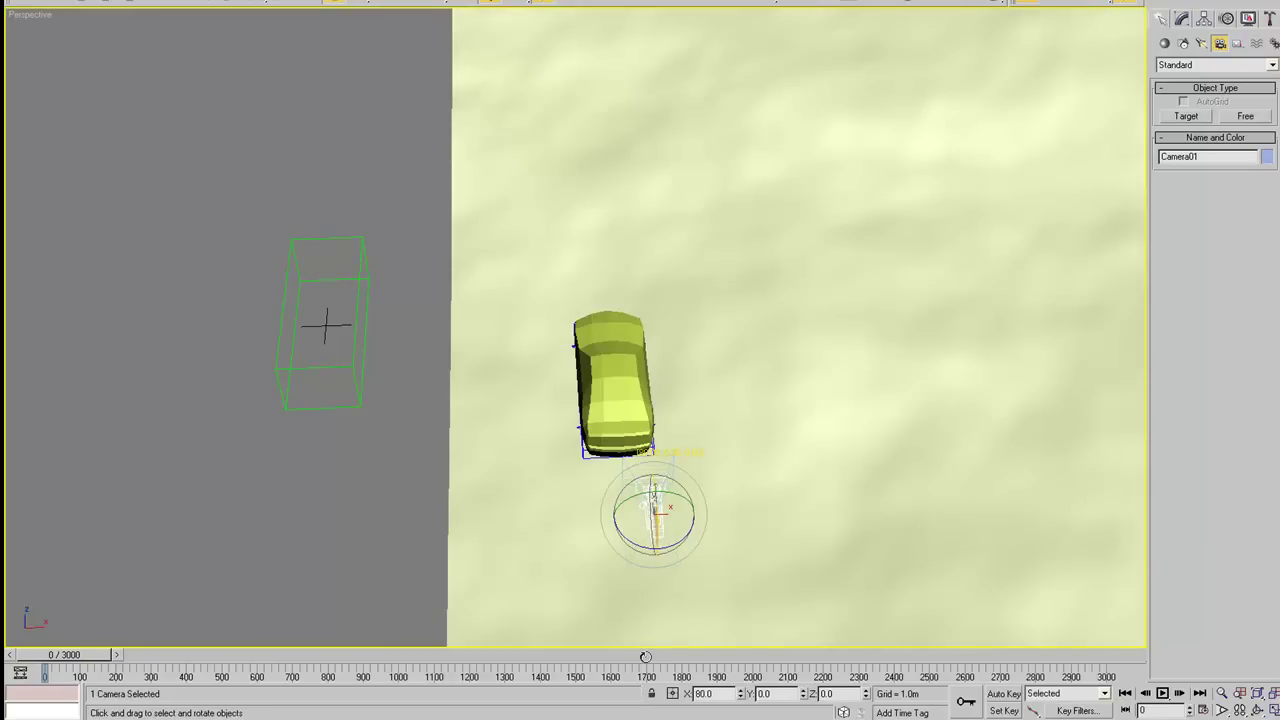
Hide the selected car body with Display > Hide Selected
{"action": "middle_click_drag", "start_coordinate": [645, 656], "coordinate": [753, 505], "text": "alt"}
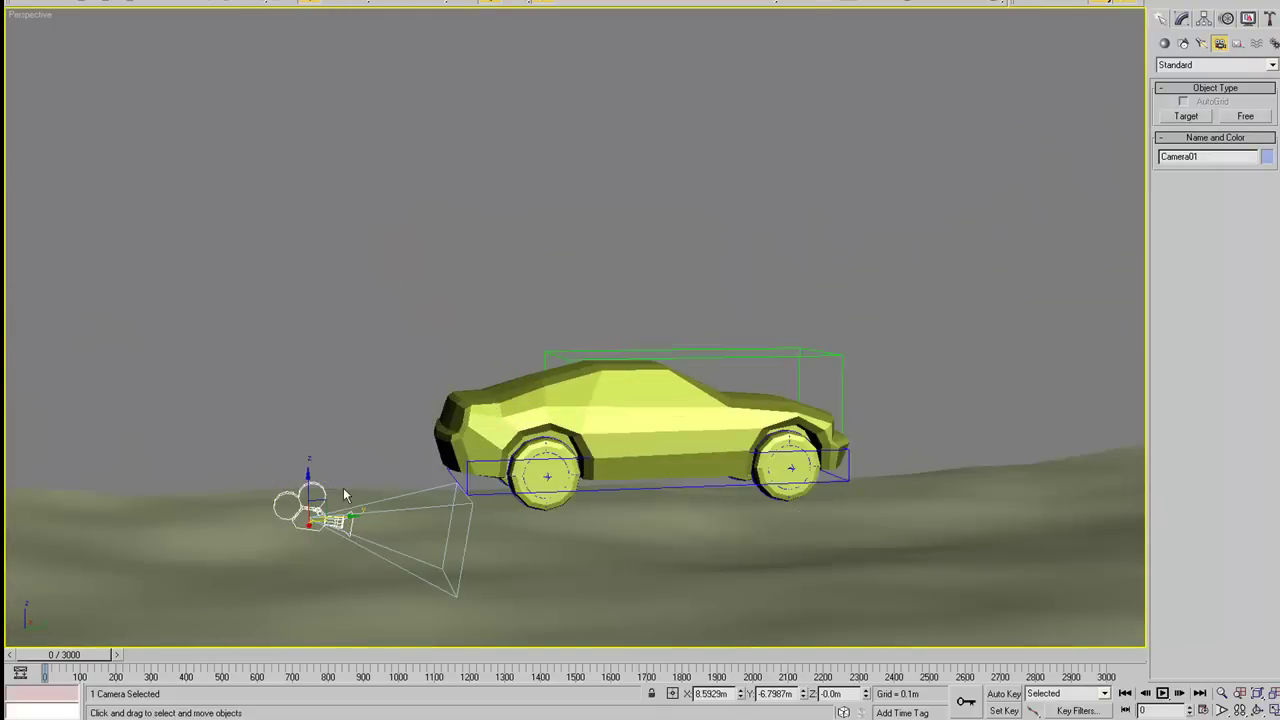
{"action": "mouse_move", "coordinate": [433, 386]}
{"action": "middle_mouse_down", "text": "alt"}
{"action": "mouse_move", "coordinate": [531, 491]}
{"action": "mouse_move", "coordinate": [641, 502]}
{"action": "middle_mouse_up", "text": "alt"}
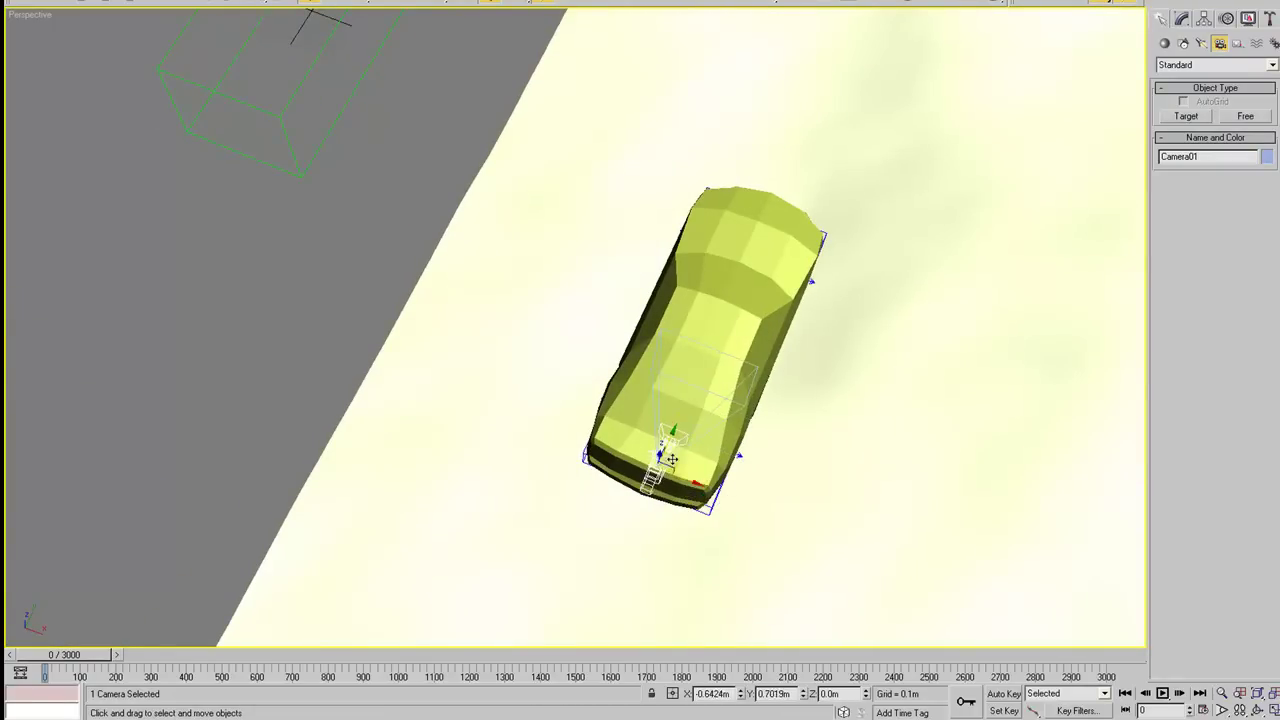
{"action": "middle_click_drag", "start_coordinate": [841, 438], "coordinate": [748, 381], "text": "alt"}
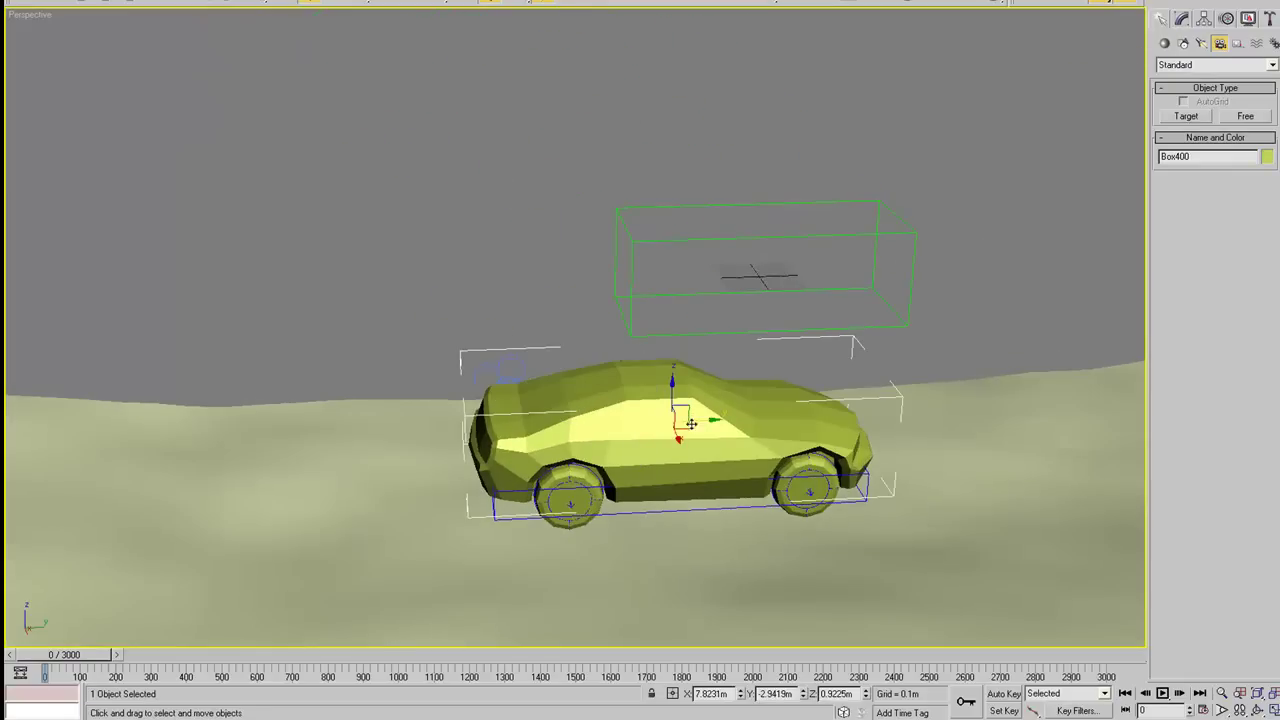
{"action": "left_click", "coordinate": [1248, 20]}
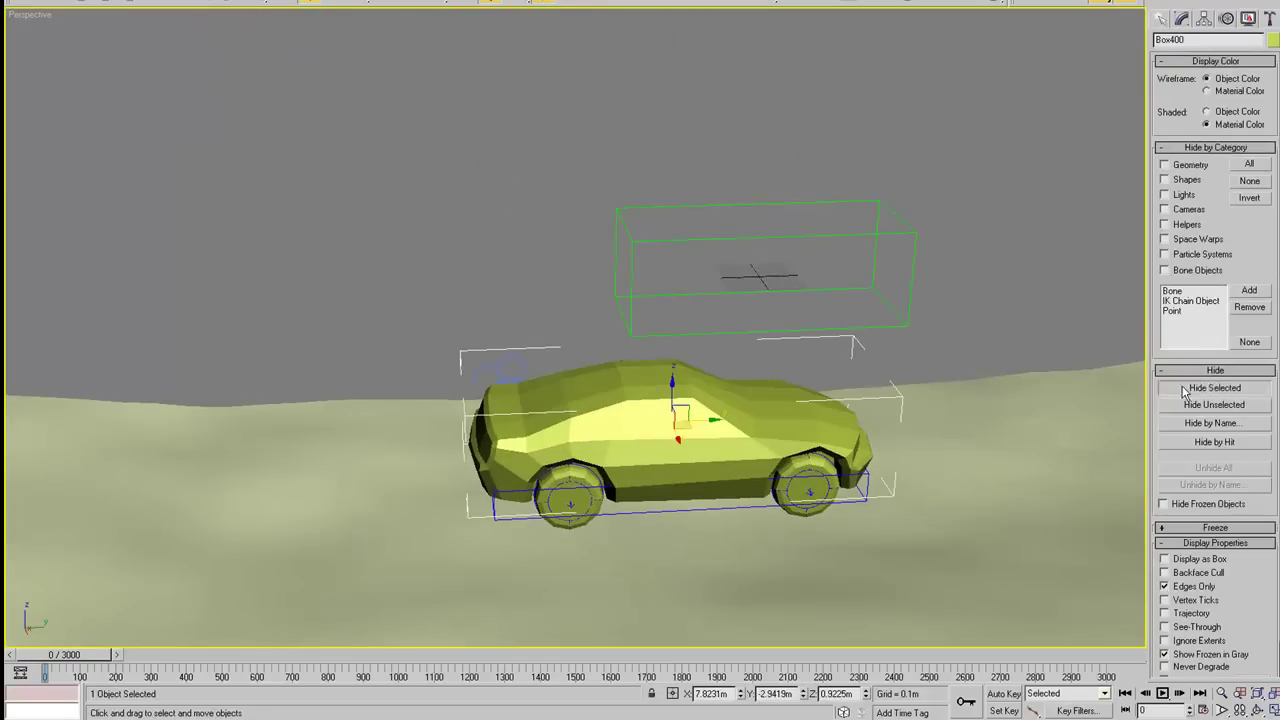
{"action": "left_click", "coordinate": [1183, 391]}
Link Camera01 to the car chassis using Select and Link
{"action": "mouse_move", "coordinate": [520, 380]}
{"action": "middle_mouse_down", "text": "alt"}
{"action": "mouse_move", "coordinate": [425, 292]}
{"action": "mouse_move", "coordinate": [498, 304]}
{"action": "middle_mouse_up", "text": "alt"}
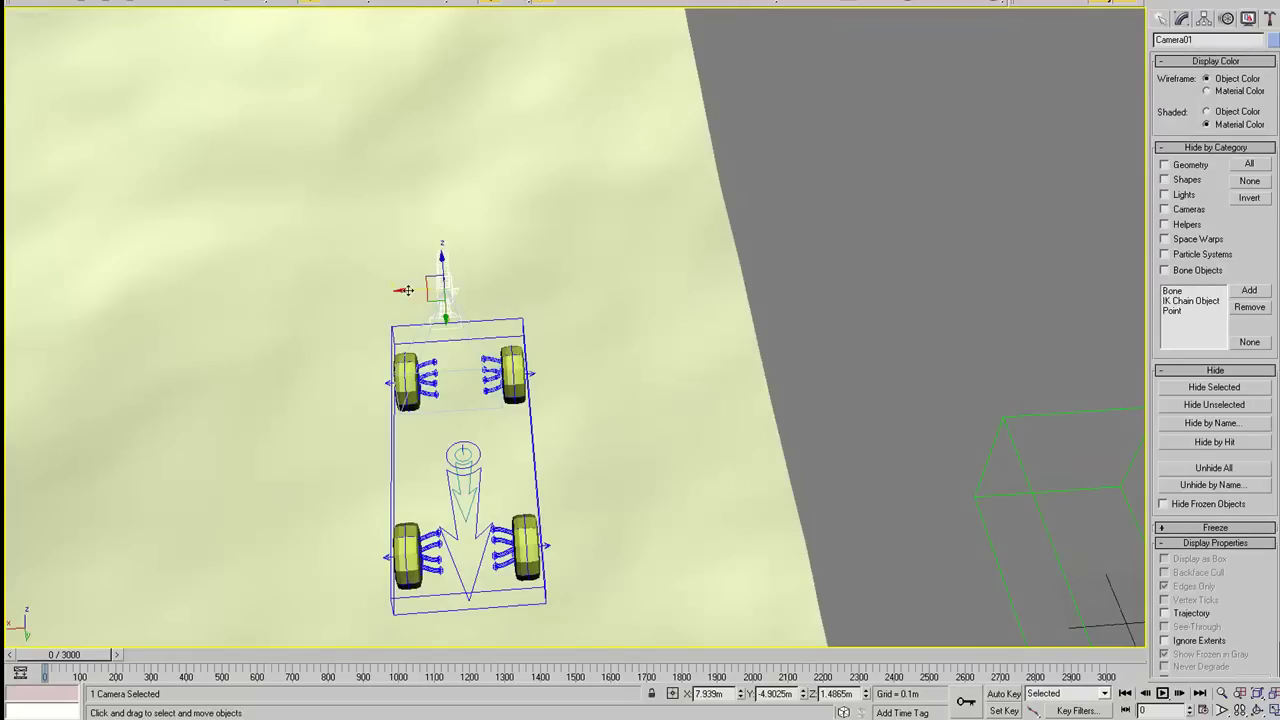
{"action": "left_click", "coordinate": [78, 2]}
{"action": "mouse_move", "coordinate": [480, 200]}
{"action": "middle_mouse_down", "text": "alt"}
{"action": "mouse_move", "coordinate": [560, 266]}
{"action": "mouse_move", "coordinate": [586, 318]}
{"action": "middle_mouse_up", "text": "alt"}
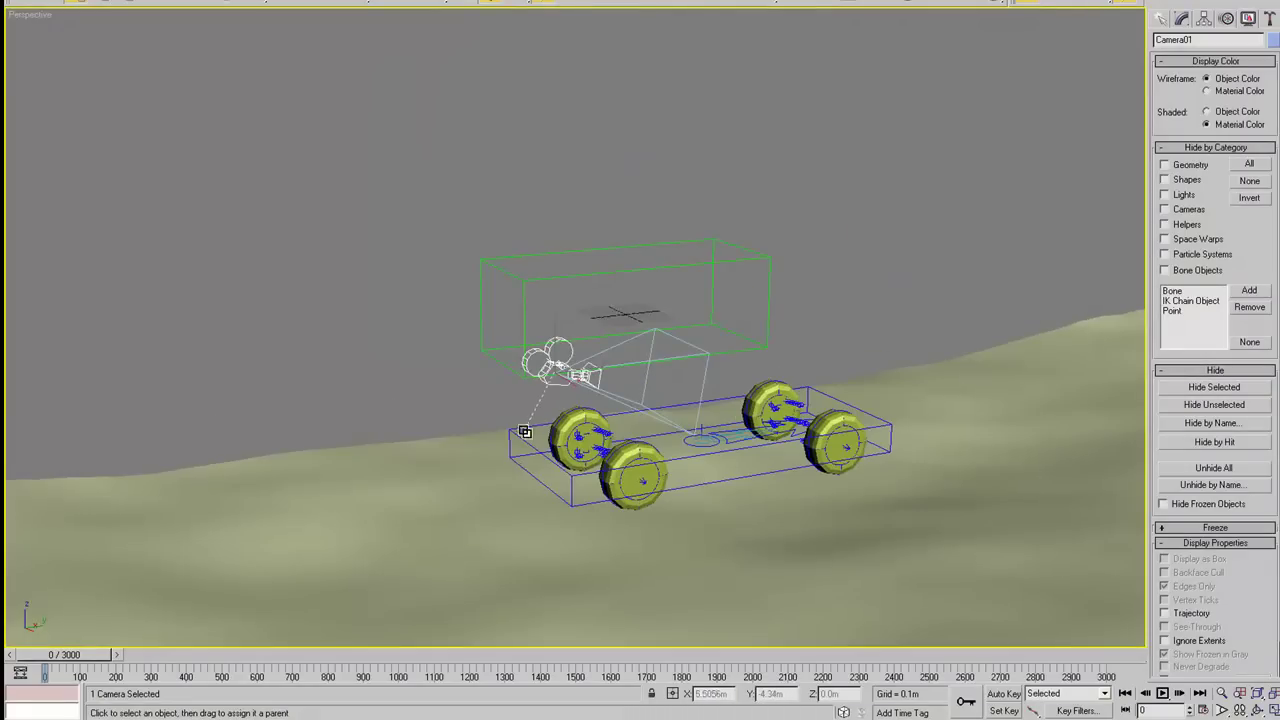
{"action": "middle_click_drag", "start_coordinate": [478, 397], "coordinate": [478, 402], "text": "alt"}
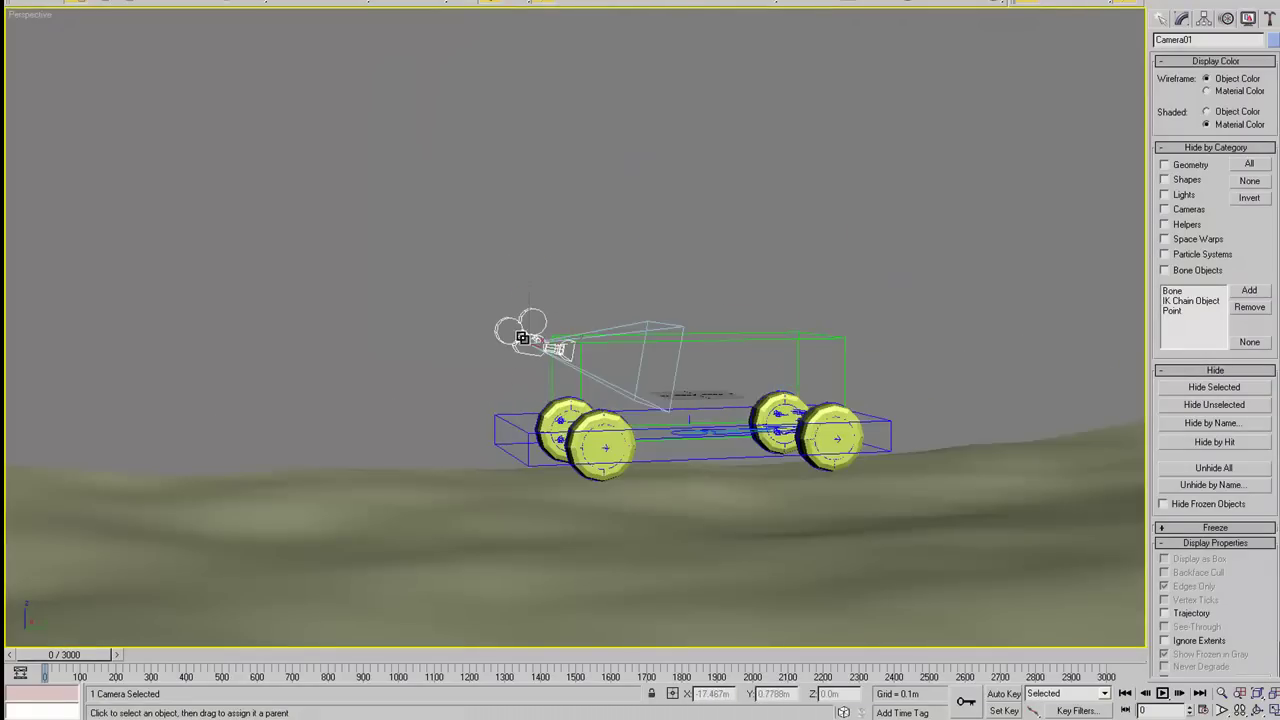
{"action": "middle_click_drag", "start_coordinate": [612, 411], "coordinate": [612, 415], "text": "alt"}
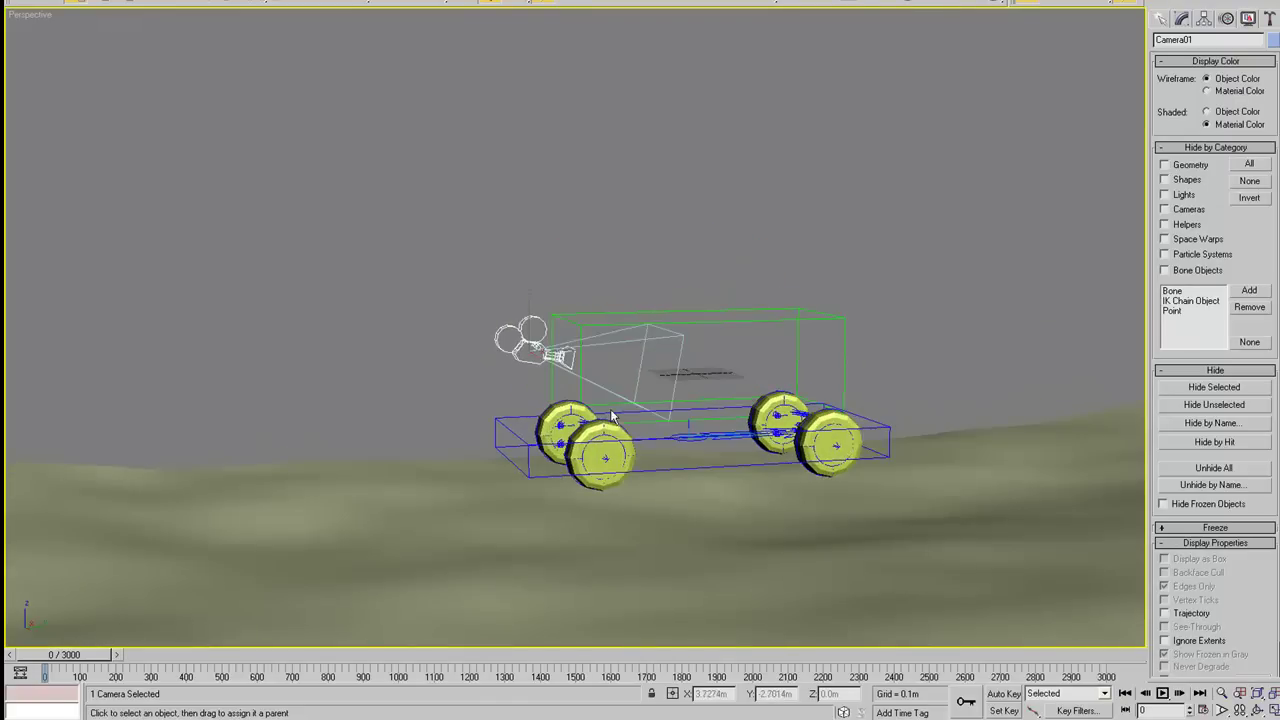
View through Camera01, shift the chassis higher in frame, and apply the 24mm stock lens
{"action": "key", "text": "c"}
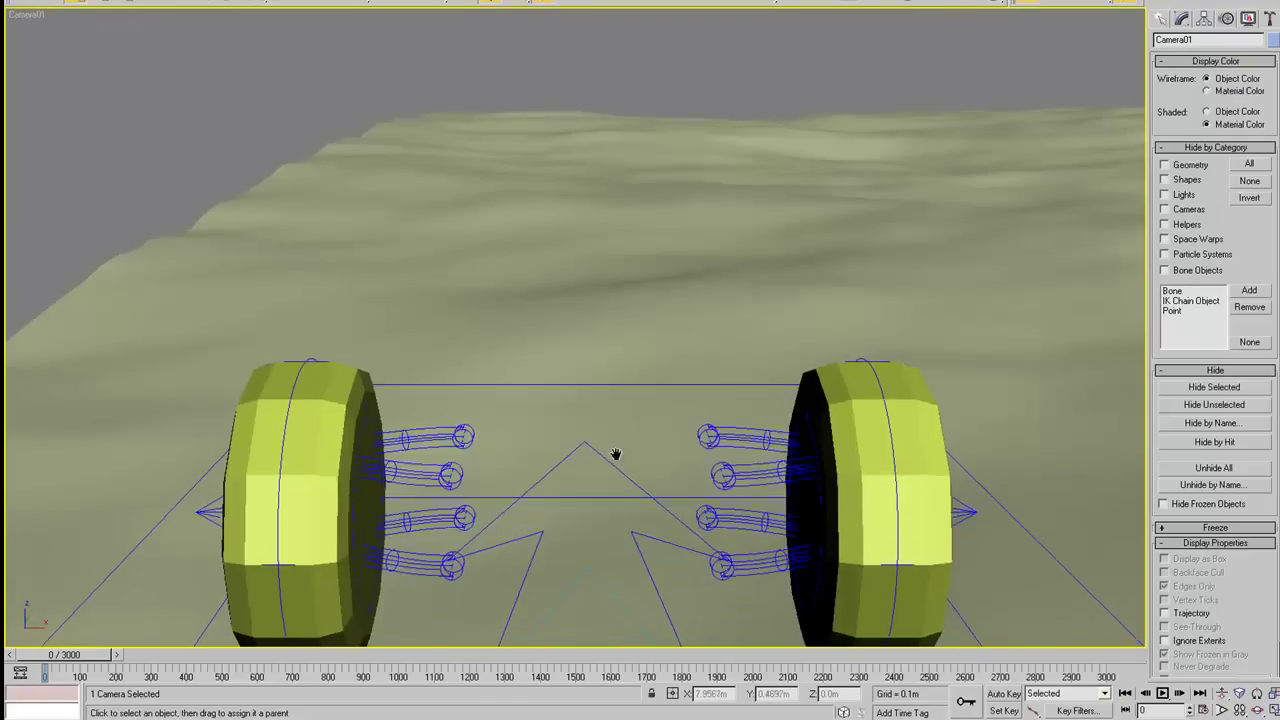
{"action": "middle_click_drag", "start_coordinate": [614, 467], "coordinate": [637, 166]}
{"action": "left_click", "coordinate": [1187, 19]}
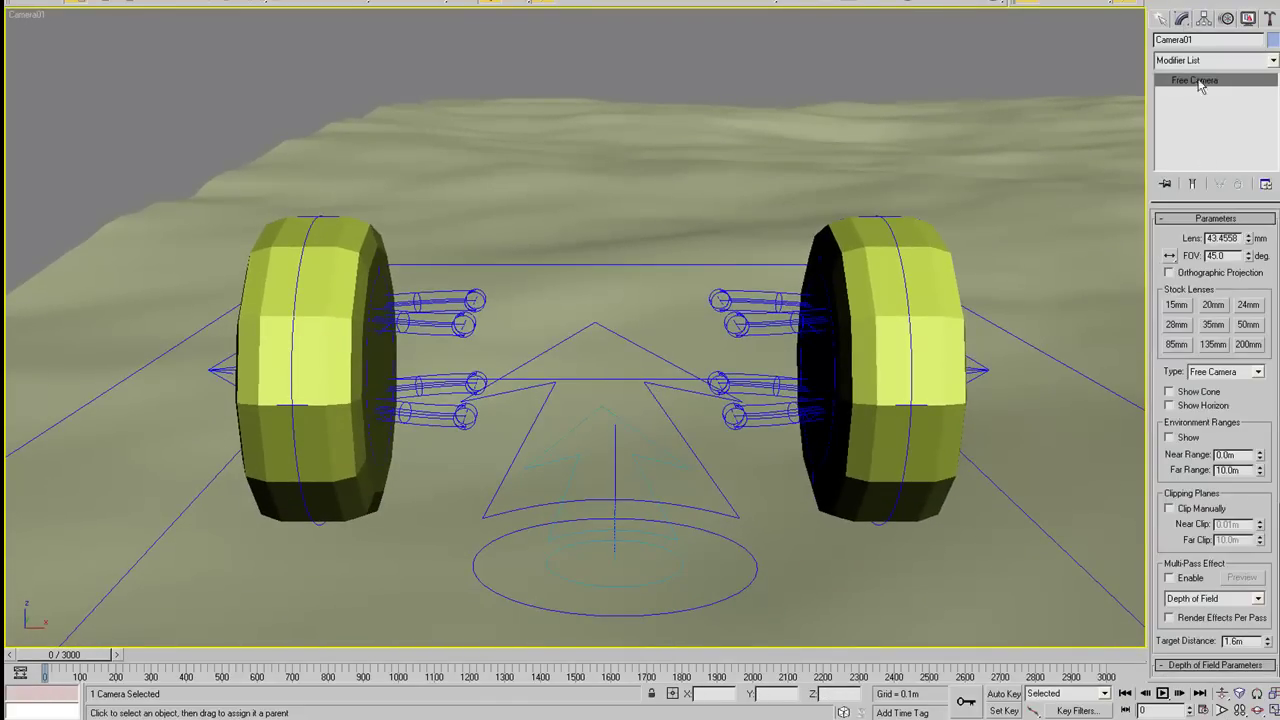
{"action": "left_click", "coordinate": [1250, 305]}
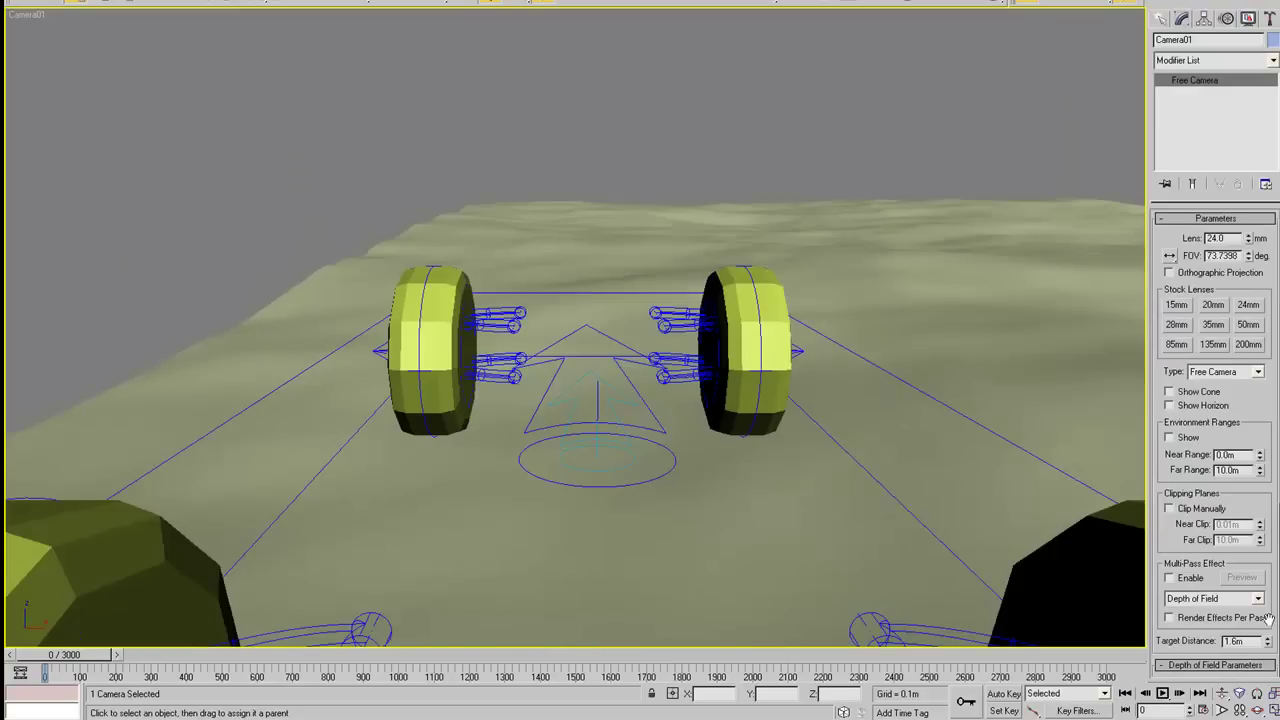
Select the MadCar helper in the Top view and maximize the Camera01 viewport
{"action": "key", "text": "alt+w"}
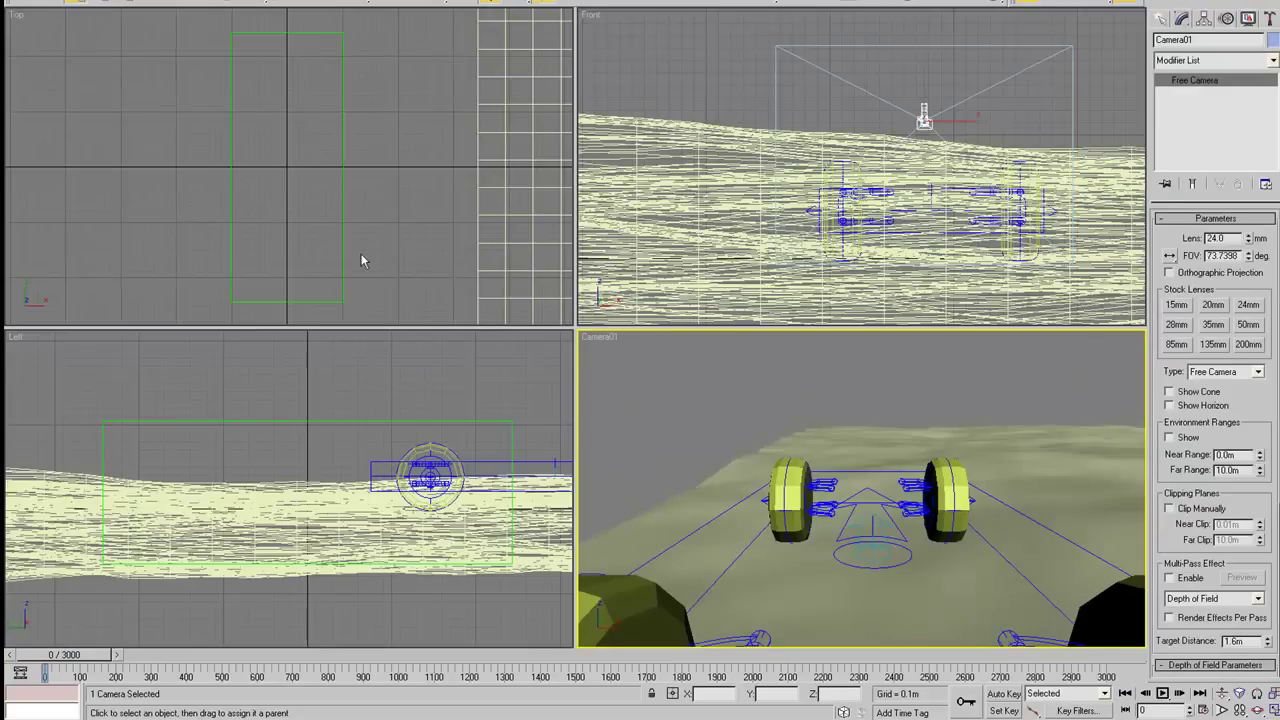
{"action": "left_click", "coordinate": [340, 248]}
{"action": "key", "text": "w"}
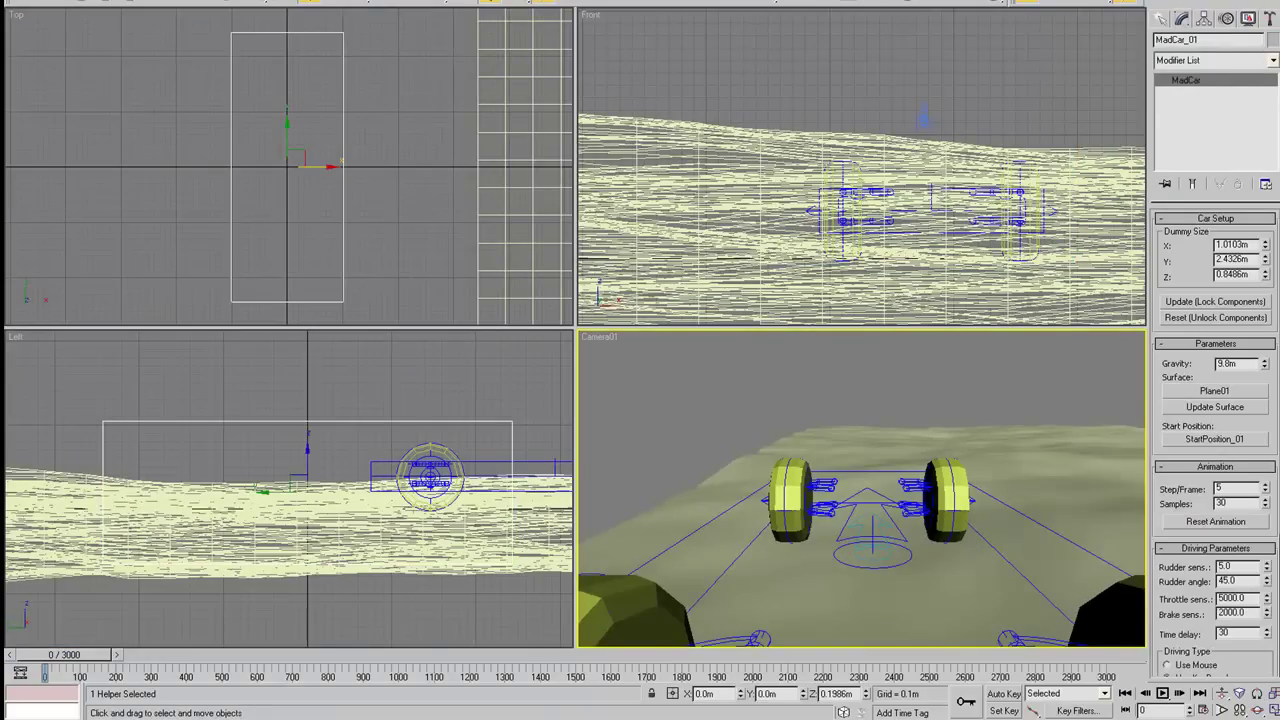
{"action": "key", "text": "alt+w"}
{"action": "scroll", "coordinate": [1160, 537], "scroll_direction": "down", "scroll_amount": 4}
{"action": "scroll", "coordinate": [1160, 537], "scroll_direction": "down", "scroll_amount": 1}
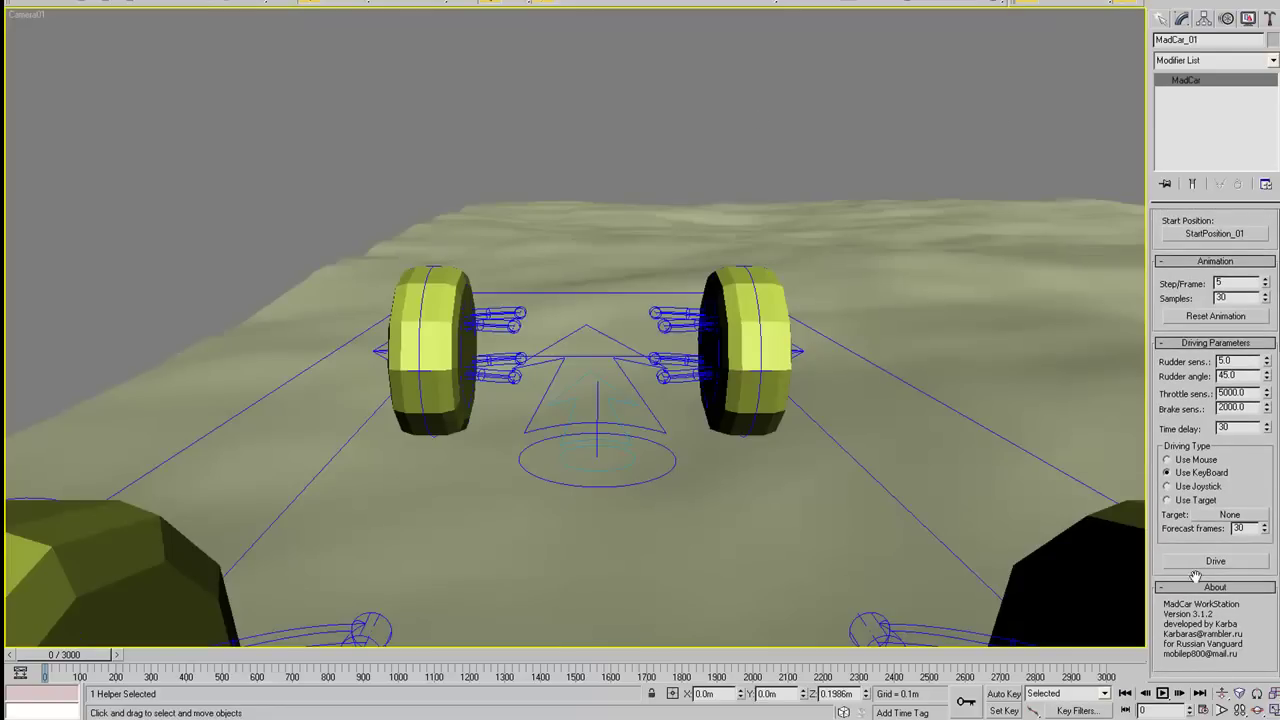
Start a MadCar Drive session, update the surface from the terrain, and activate the driving overlay
{"action": "left_click", "coordinate": [1197, 563]}
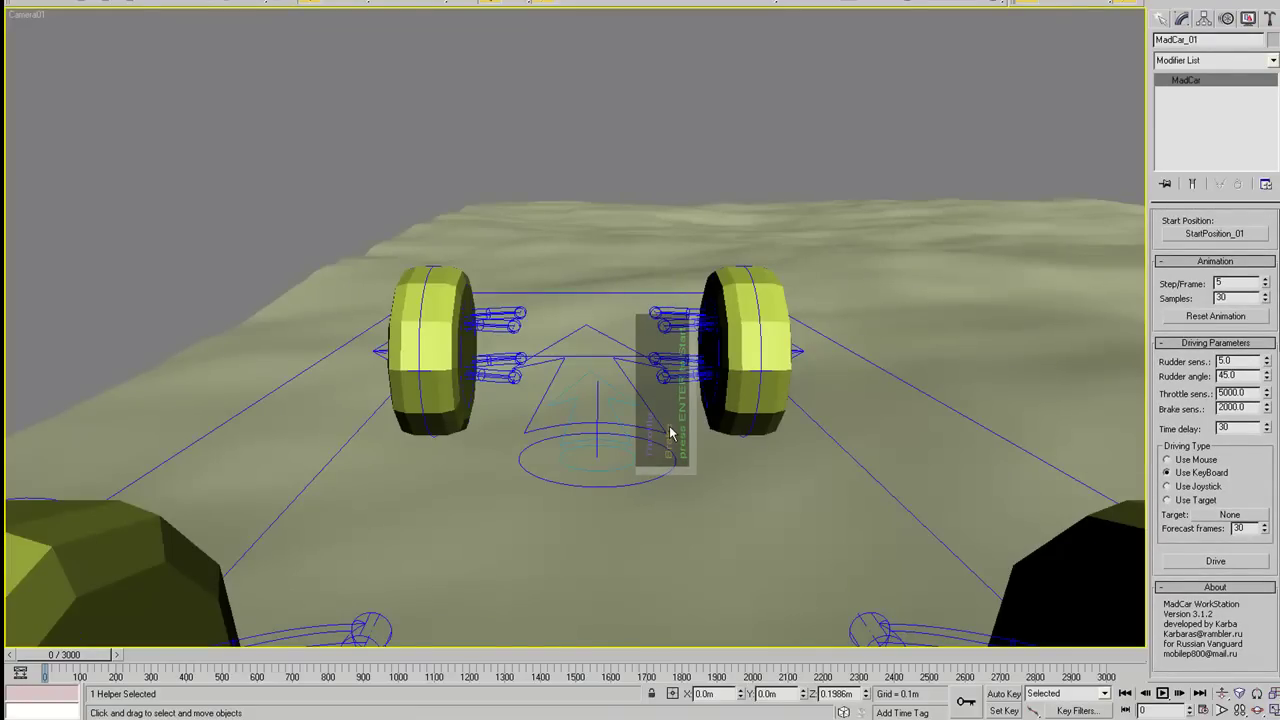
{"action": "scroll", "coordinate": [1169, 284], "scroll_direction": "up", "scroll_amount": 4}
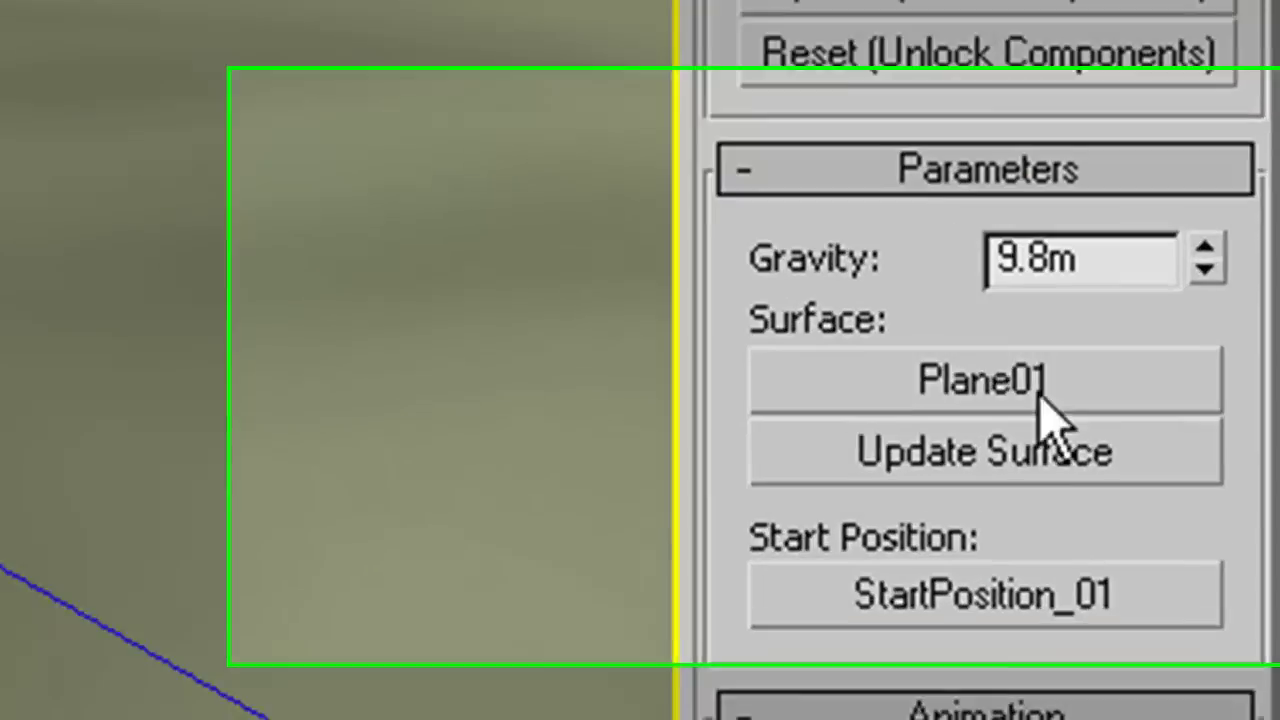
{"action": "left_click", "coordinate": [1230, 472]}
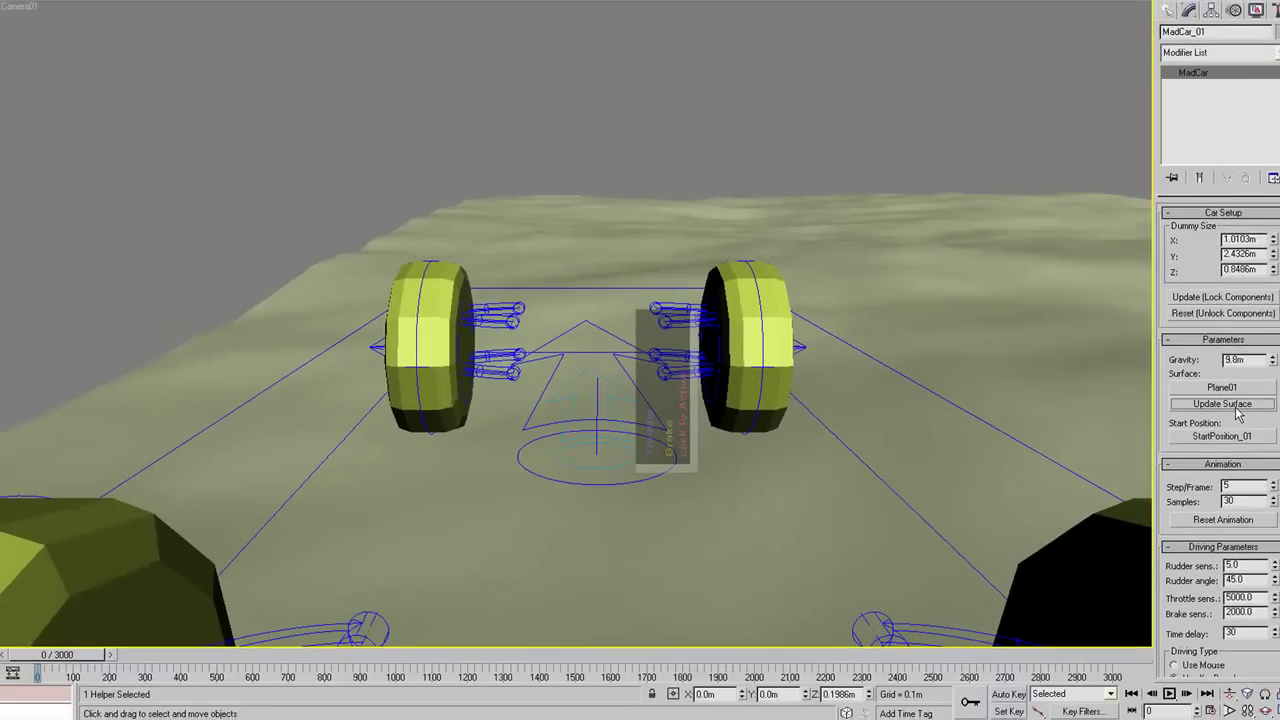
{"action": "left_click", "coordinate": [668, 440]}
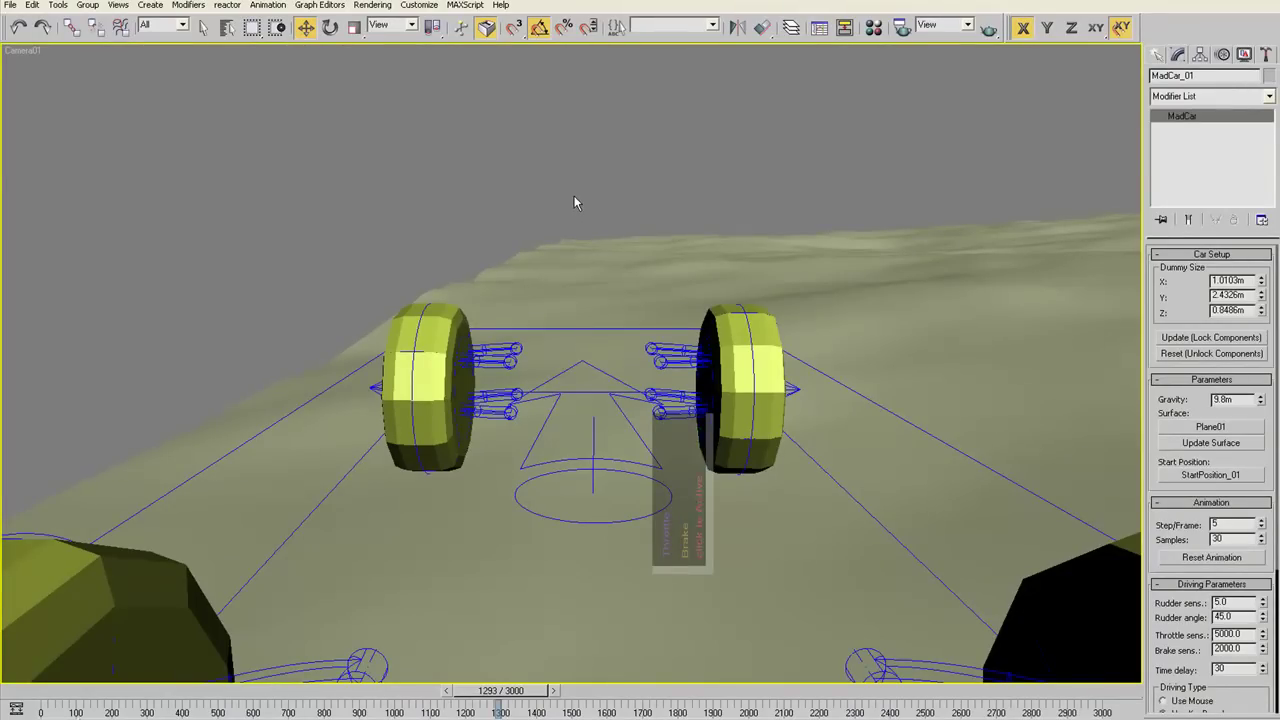
End the drive, unhide all objects, and hide Cameras and Helpers by category
{"action": "key", "text": "Return"}
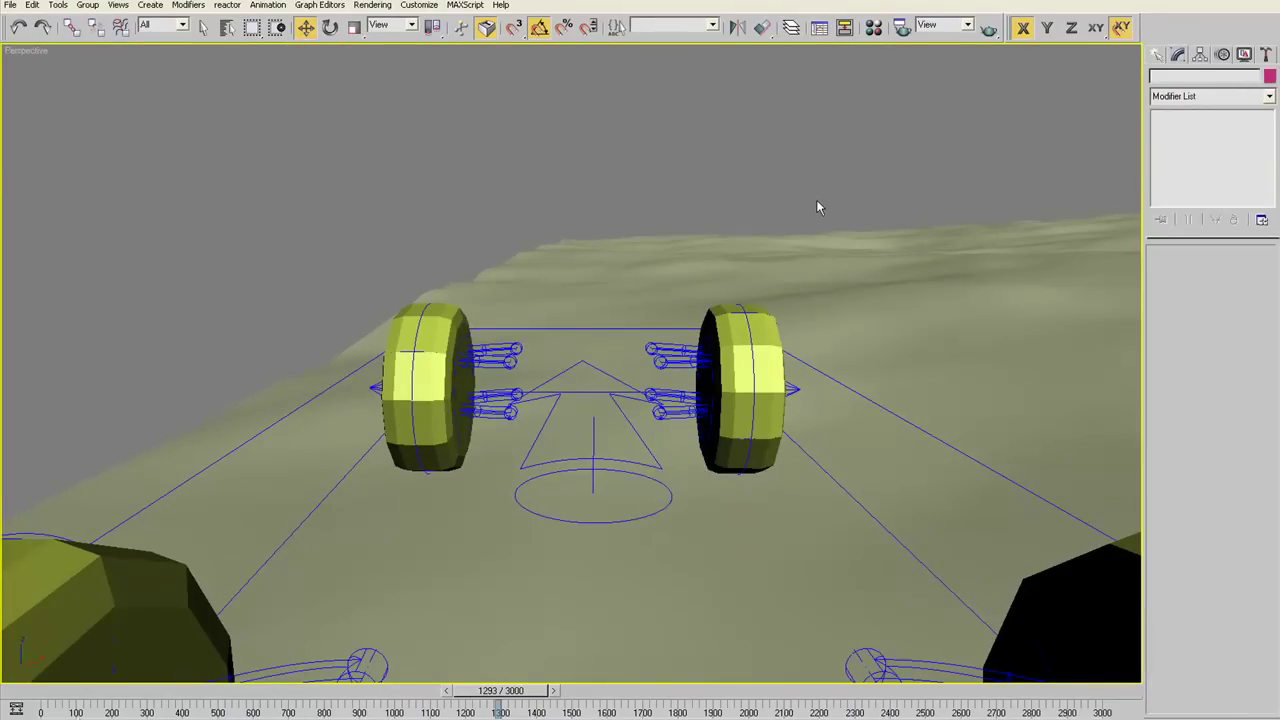
{"action": "scroll", "coordinate": [816, 207], "scroll_direction": "down", "scroll_amount": 5}
{"action": "middle_click_drag", "start_coordinate": [820, 258], "coordinate": [770, 271], "text": "alt"}
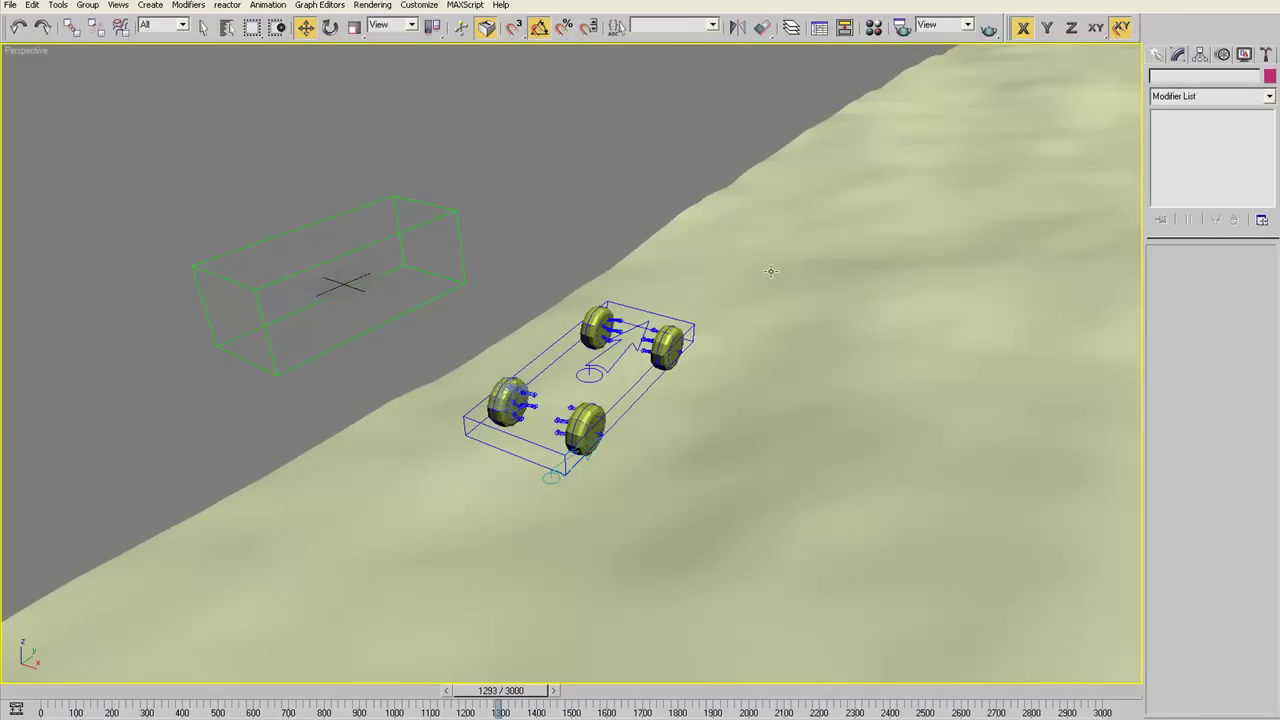
{"action": "left_click", "coordinate": [1244, 56]}
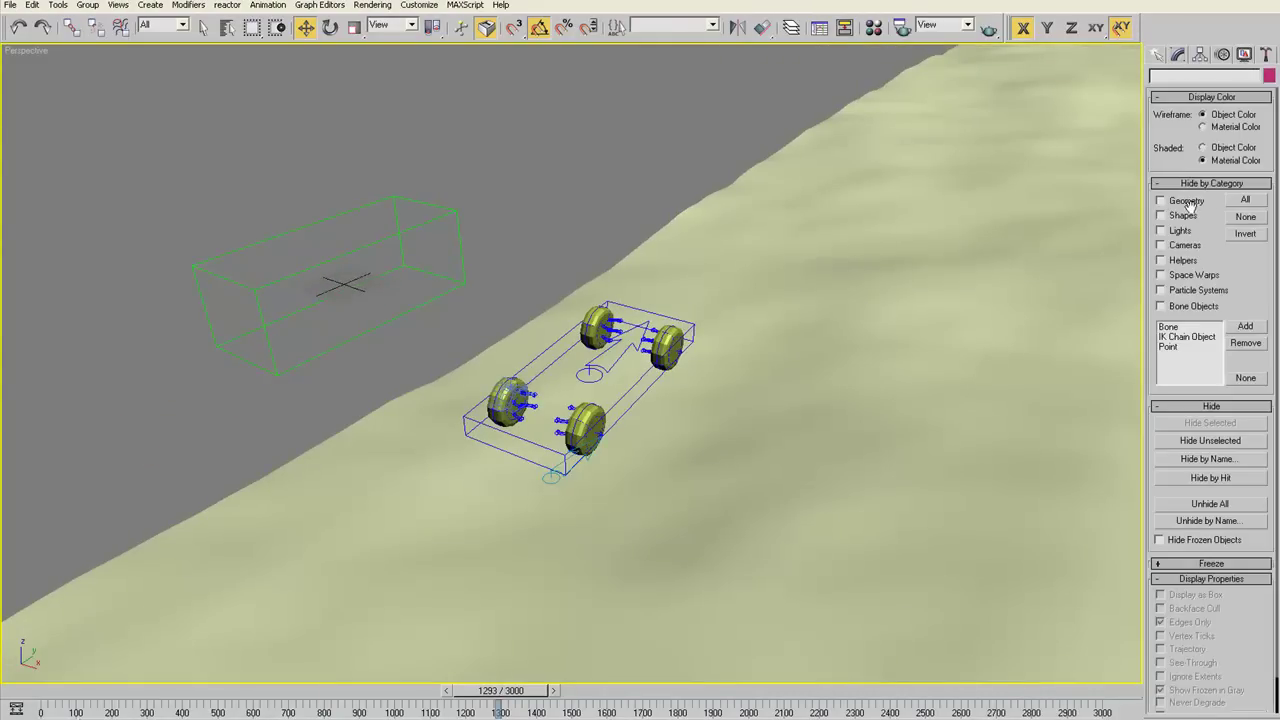
{"action": "left_click", "coordinate": [1211, 505]}
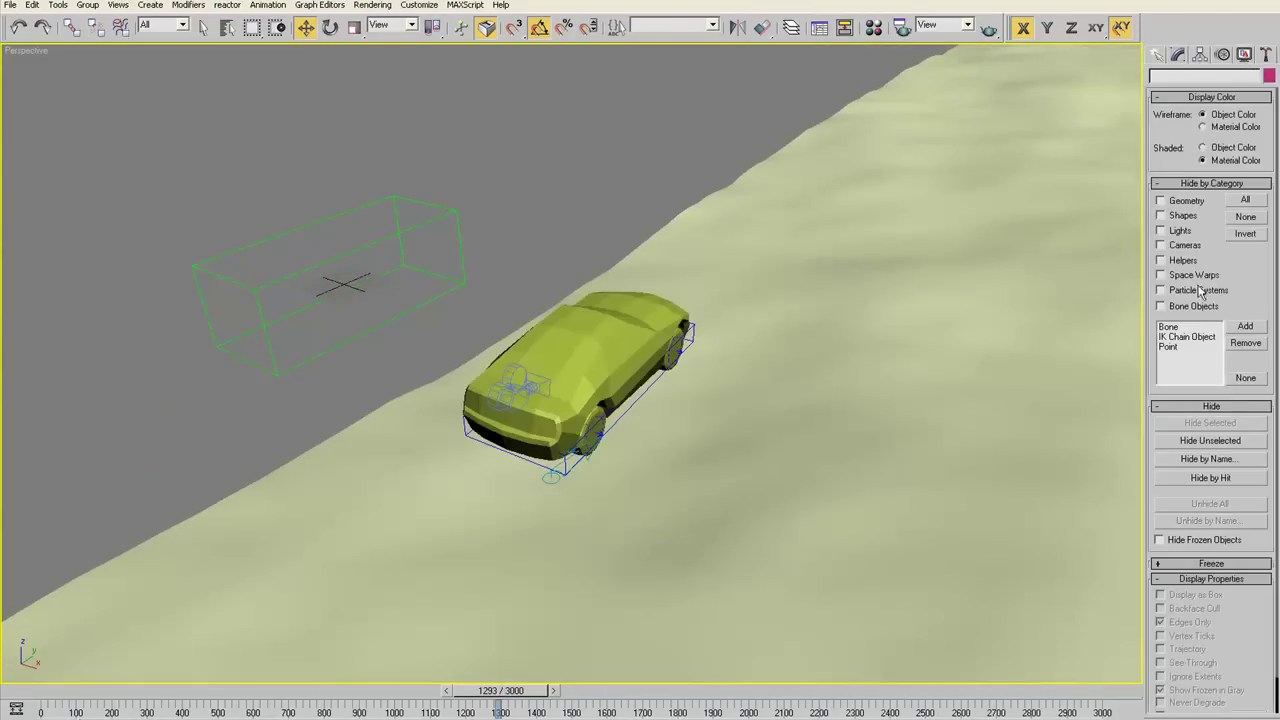
{"action": "left_click", "coordinate": [1176, 204]}
{"action": "left_click", "coordinate": [1178, 206]}
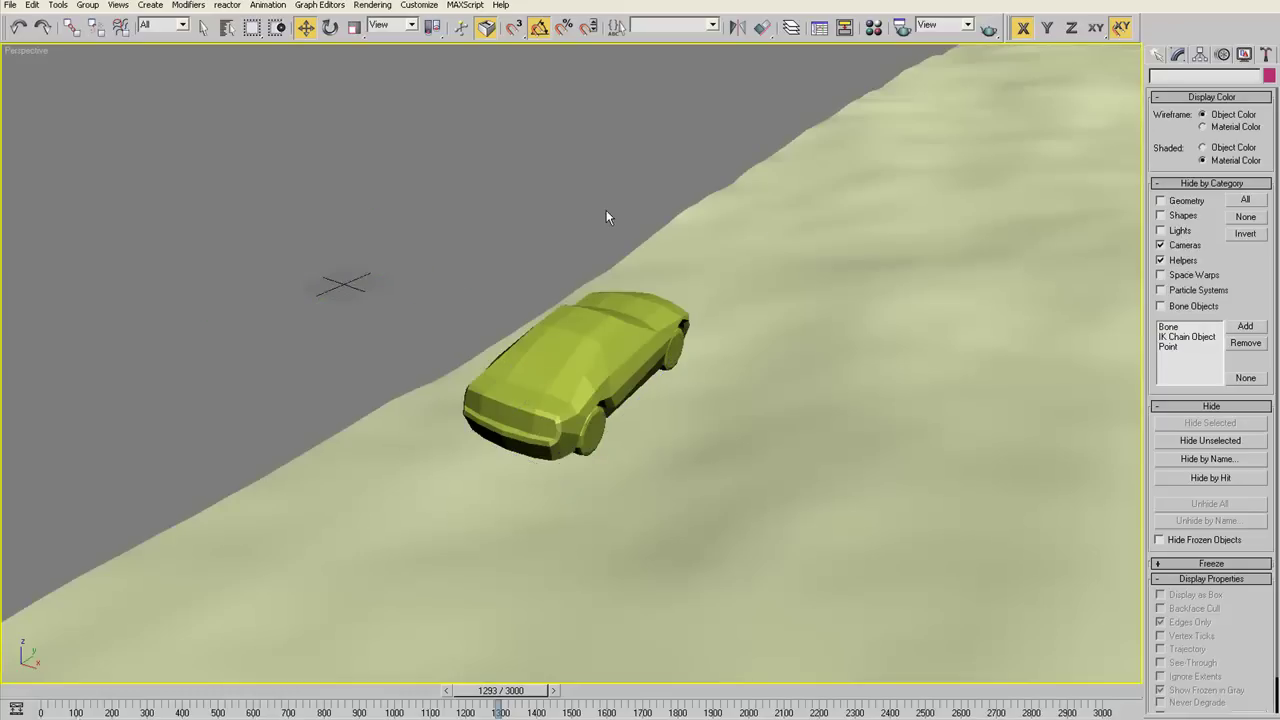
{"action": "middle_click_drag", "start_coordinate": [606, 217], "coordinate": [1102, 579], "text": "alt"}
Play the animation from frame 0, orbiting and panning the Perspective view to follow the car
{"action": "key", "text": "Home"}
{"action": "key", "text": "slash"}
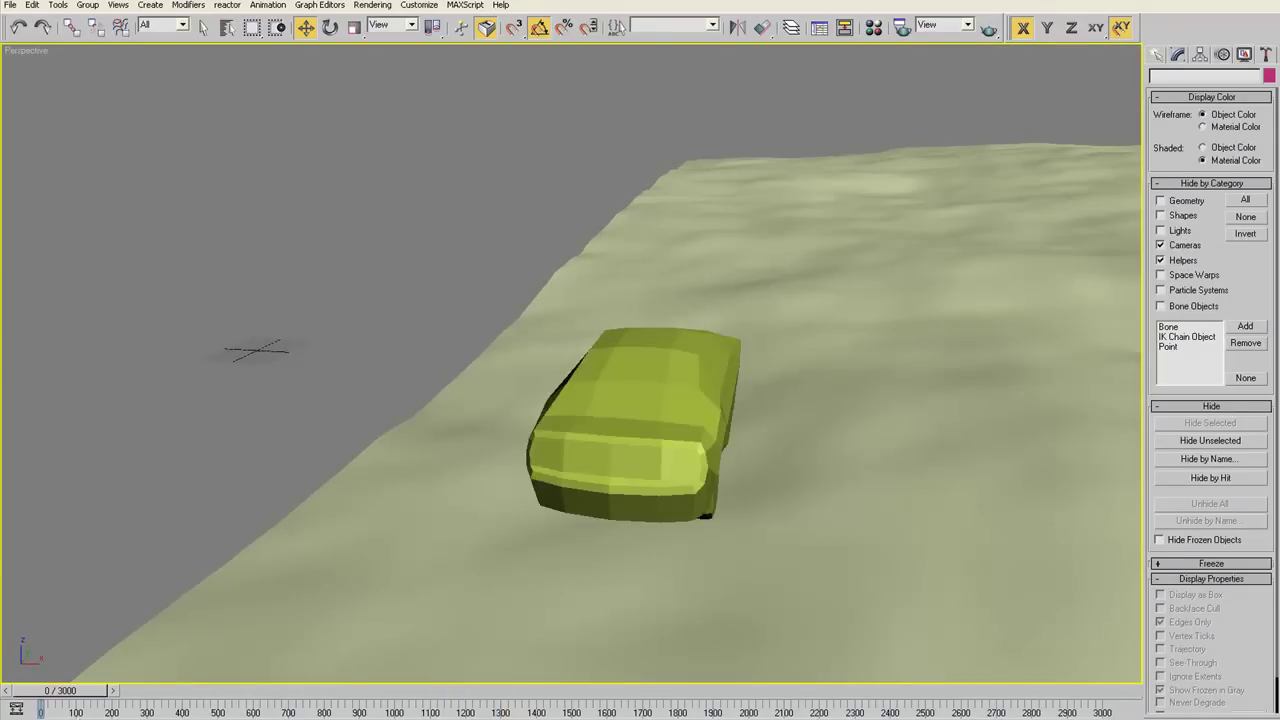
{"action": "mouse_move", "coordinate": [1008, 376]}
{"action": "middle_mouse_down", "text": "alt"}
{"action": "mouse_move", "coordinate": [854, 357]}
{"action": "mouse_move", "coordinate": [977, 406]}
{"action": "mouse_move", "coordinate": [913, 246]}
{"action": "mouse_move", "coordinate": [883, 357]}
{"action": "middle_mouse_up", "text": "alt"}
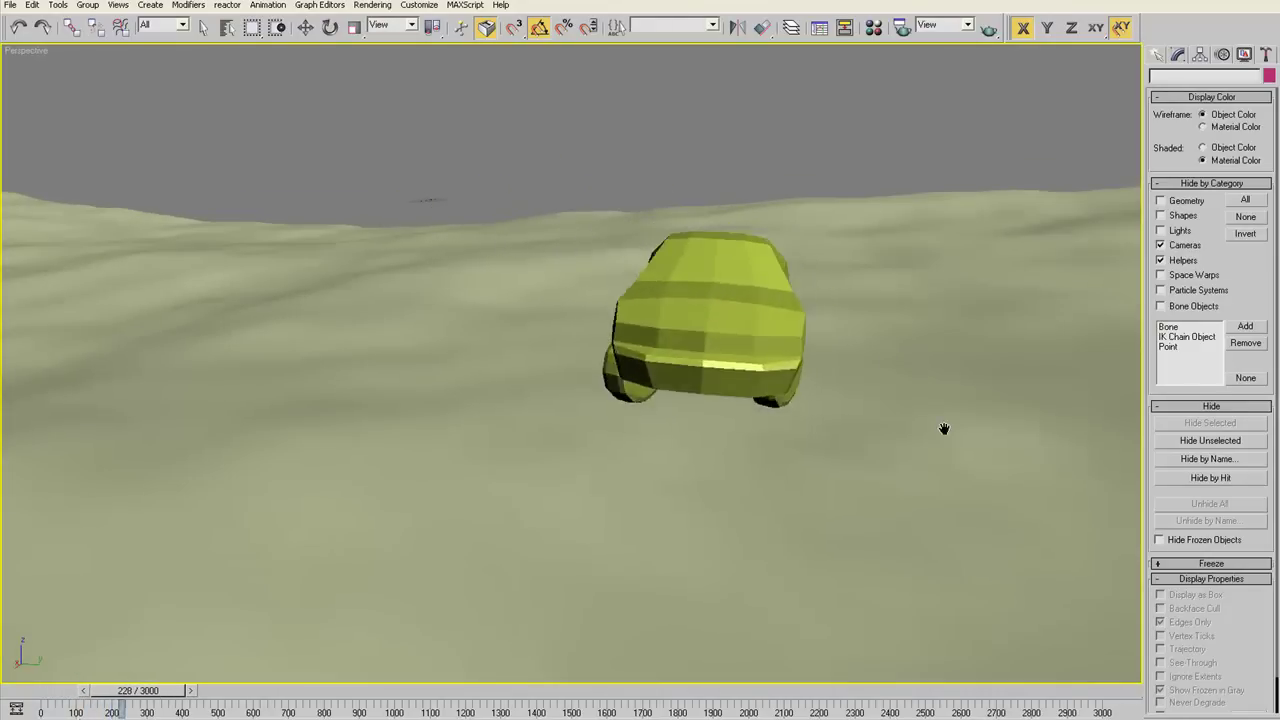
{"action": "scroll", "coordinate": [946, 429], "scroll_direction": "down", "scroll_amount": 3}
{"action": "mouse_move", "coordinate": [890, 429]}
{"action": "middle_mouse_down"}
{"action": "mouse_move", "coordinate": [977, 323]}
{"action": "mouse_move", "coordinate": [863, 380]}
{"action": "mouse_move", "coordinate": [844, 352]}
{"action": "mouse_move", "coordinate": [971, 334]}
{"action": "mouse_move", "coordinate": [806, 346]}
{"action": "mouse_move", "coordinate": [821, 373]}
{"action": "mouse_move", "coordinate": [837, 373]}
{"action": "middle_mouse_up"}
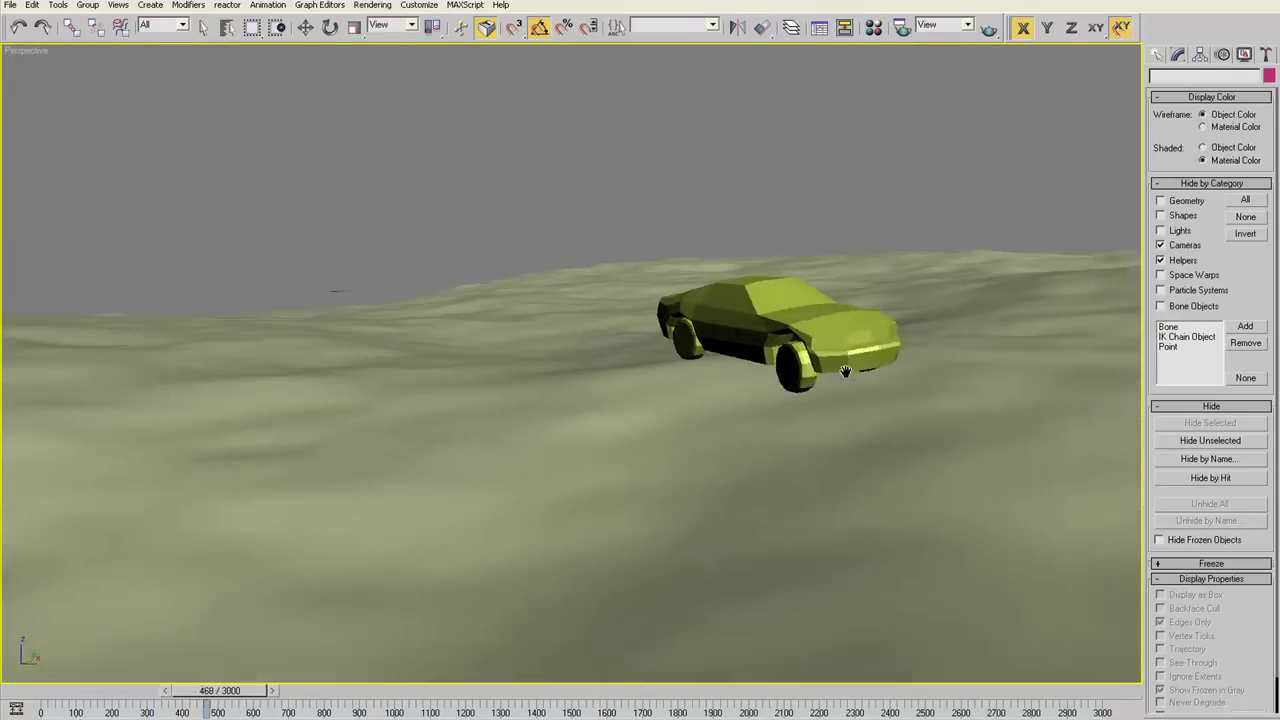
{"action": "mouse_move", "coordinate": [826, 383]}
{"action": "middle_mouse_down"}
{"action": "mouse_move", "coordinate": [743, 394]}
{"action": "mouse_move", "coordinate": [840, 403]}
{"action": "mouse_move", "coordinate": [651, 391]}
{"action": "mouse_move", "coordinate": [914, 373]}
{"action": "mouse_move", "coordinate": [943, 289]}
{"action": "mouse_move", "coordinate": [915, 431]}
{"action": "middle_mouse_up"}
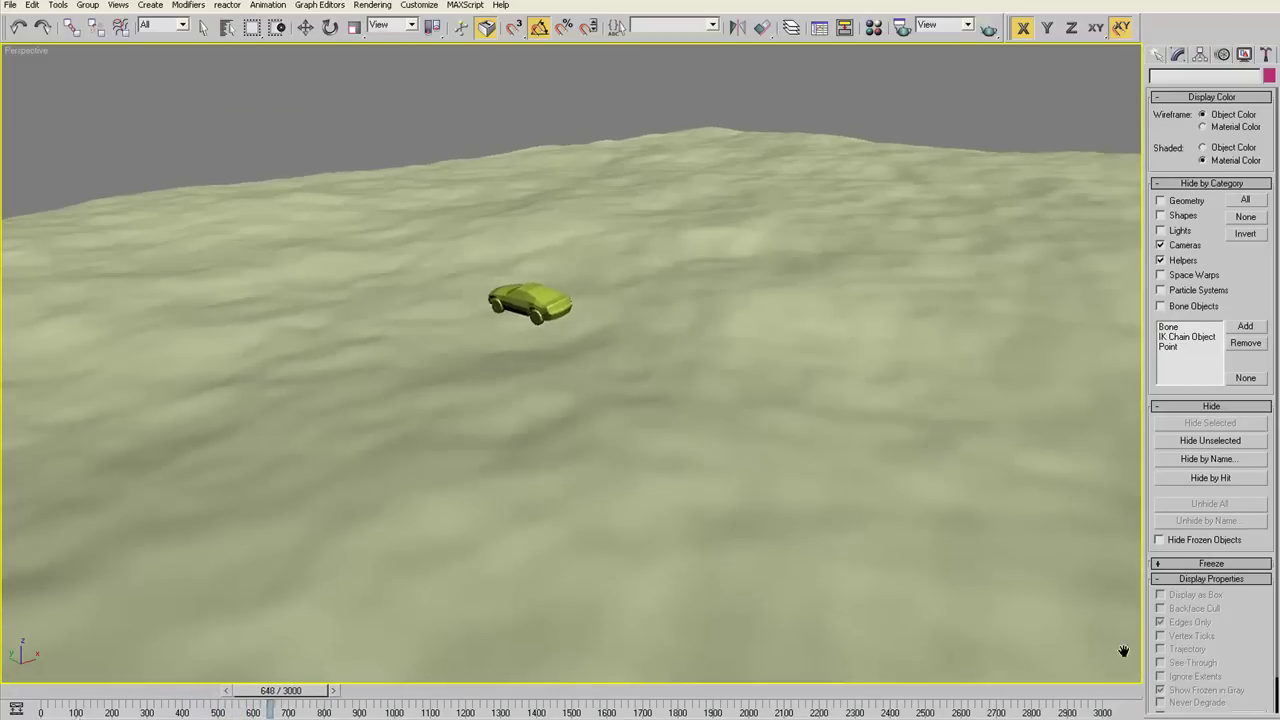
{"action": "mouse_move", "coordinate": [714, 368]}
{"action": "middle_mouse_down"}
{"action": "mouse_move", "coordinate": [869, 346]}
{"action": "mouse_move", "coordinate": [803, 345]}
{"action": "middle_mouse_up"}
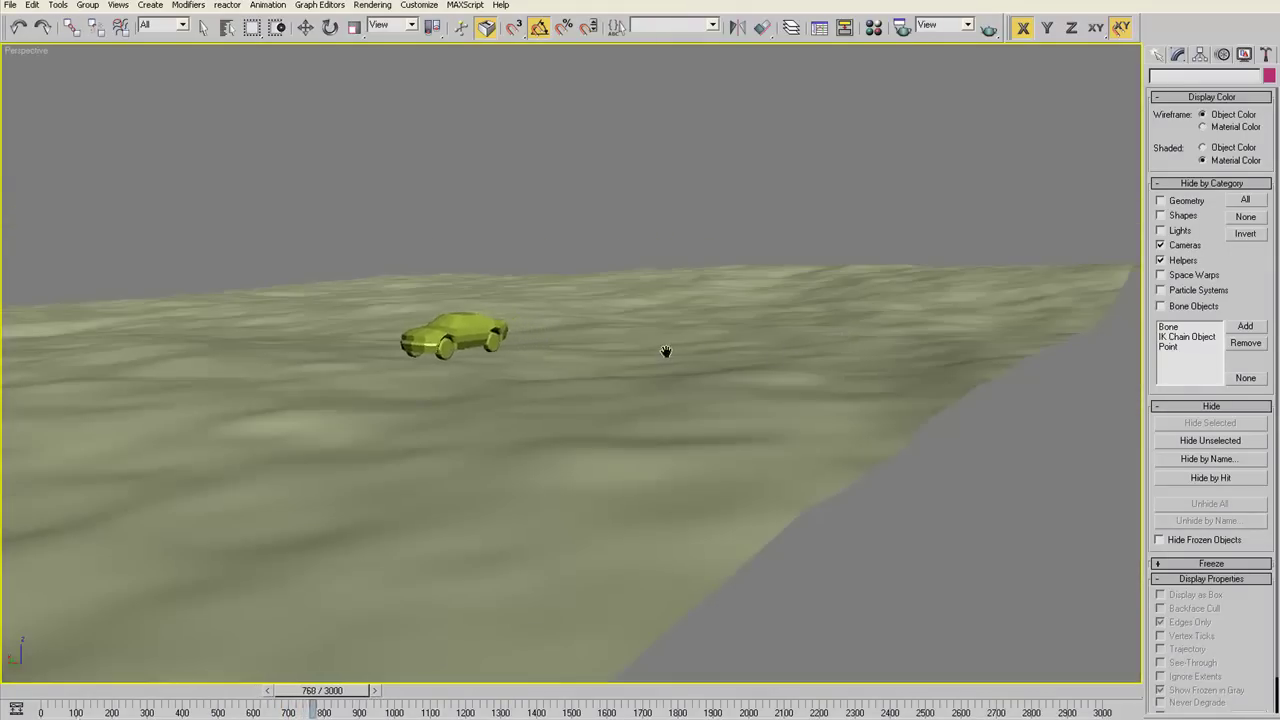
{"action": "middle_click_drag", "start_coordinate": [666, 351], "coordinate": [776, 361]}
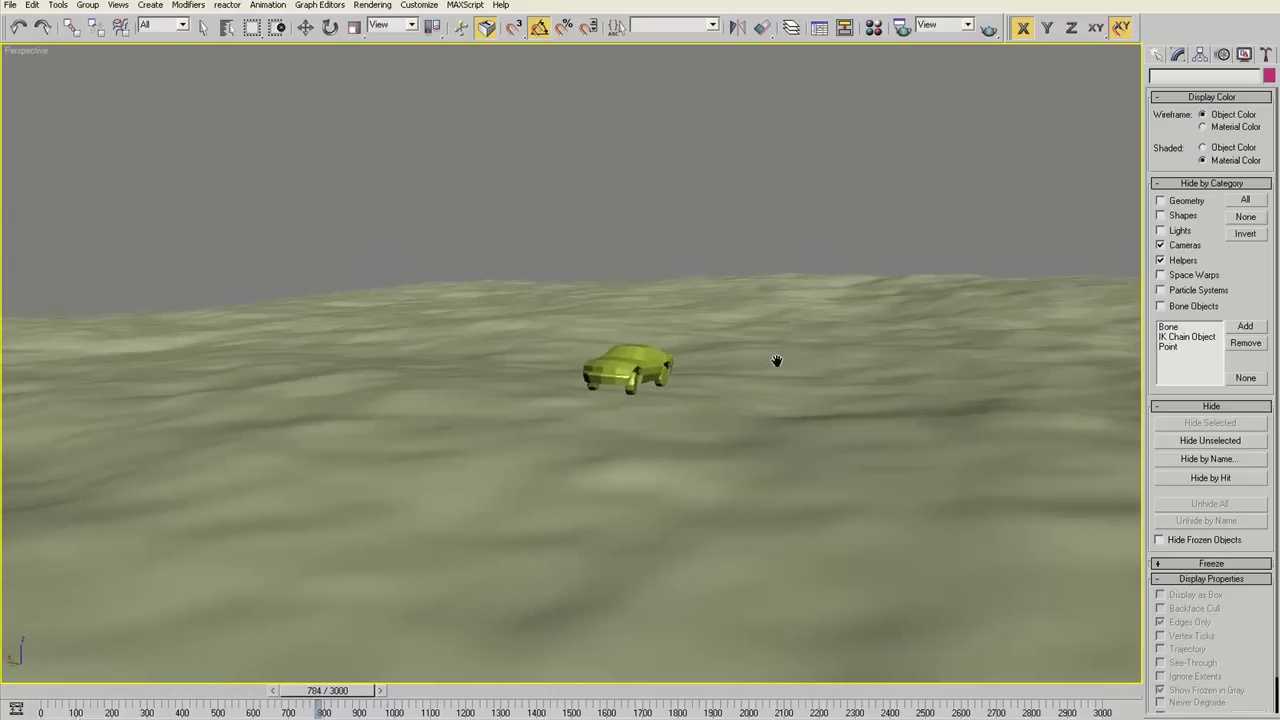
Stop playback at frame 0, restore the four-viewport layout, and activate the Top view
{"action": "left_click", "coordinate": [1173, 712]}
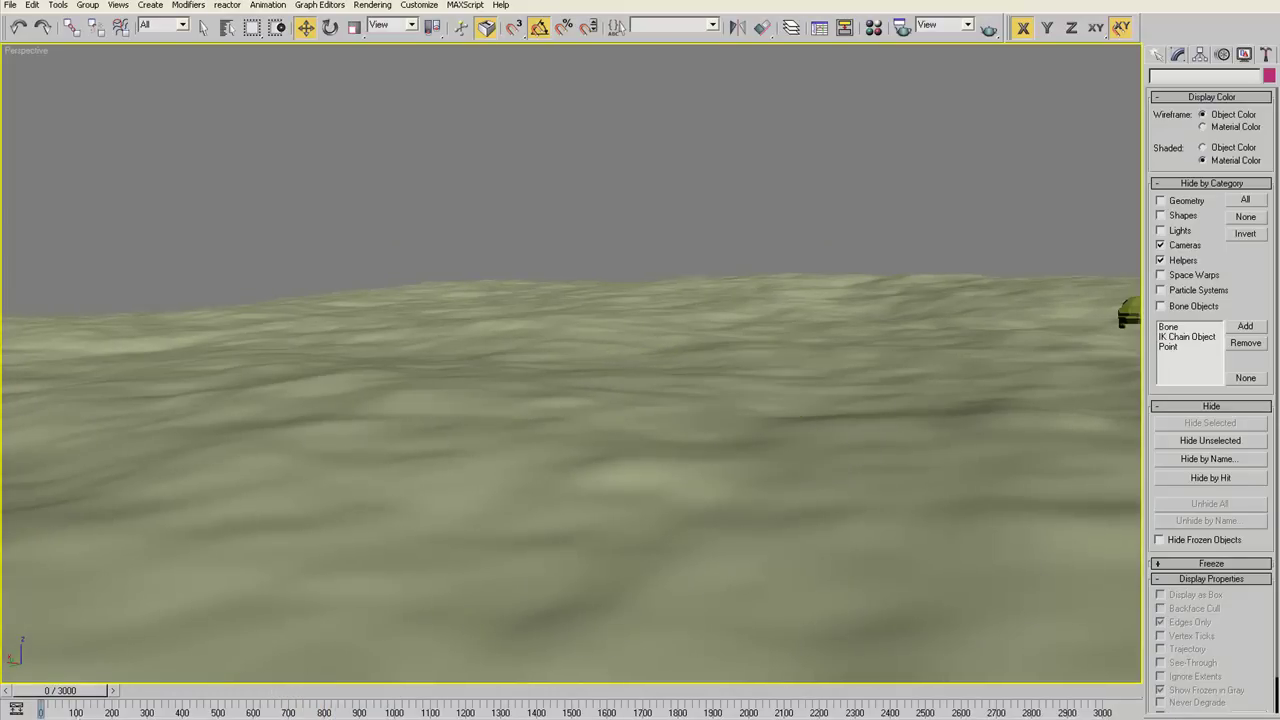
{"action": "key", "text": "alt+w"}
{"action": "left_click", "coordinate": [397, 234]}
{"action": "scroll", "coordinate": [404, 234], "scroll_direction": "up", "scroll_amount": 2}
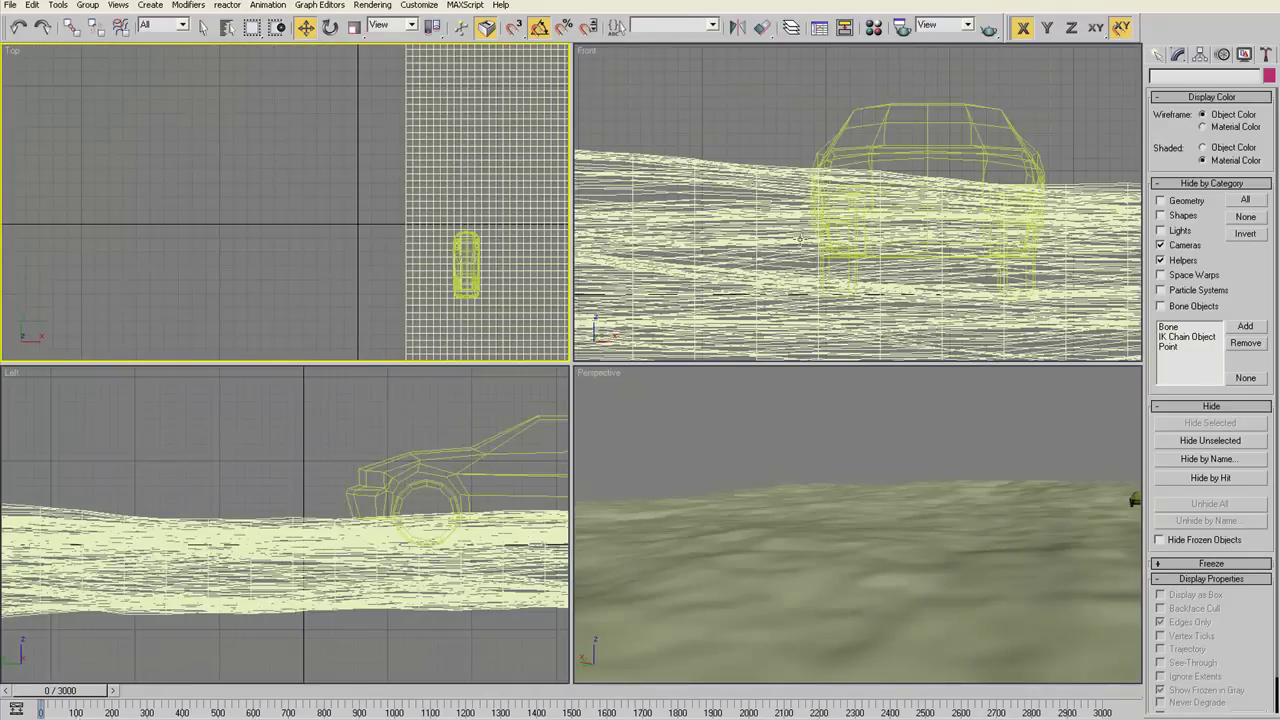
Create target camera Camera02 near the car in the Top view and raise it in Front view
{"action": "left_click", "coordinate": [1157, 57]}
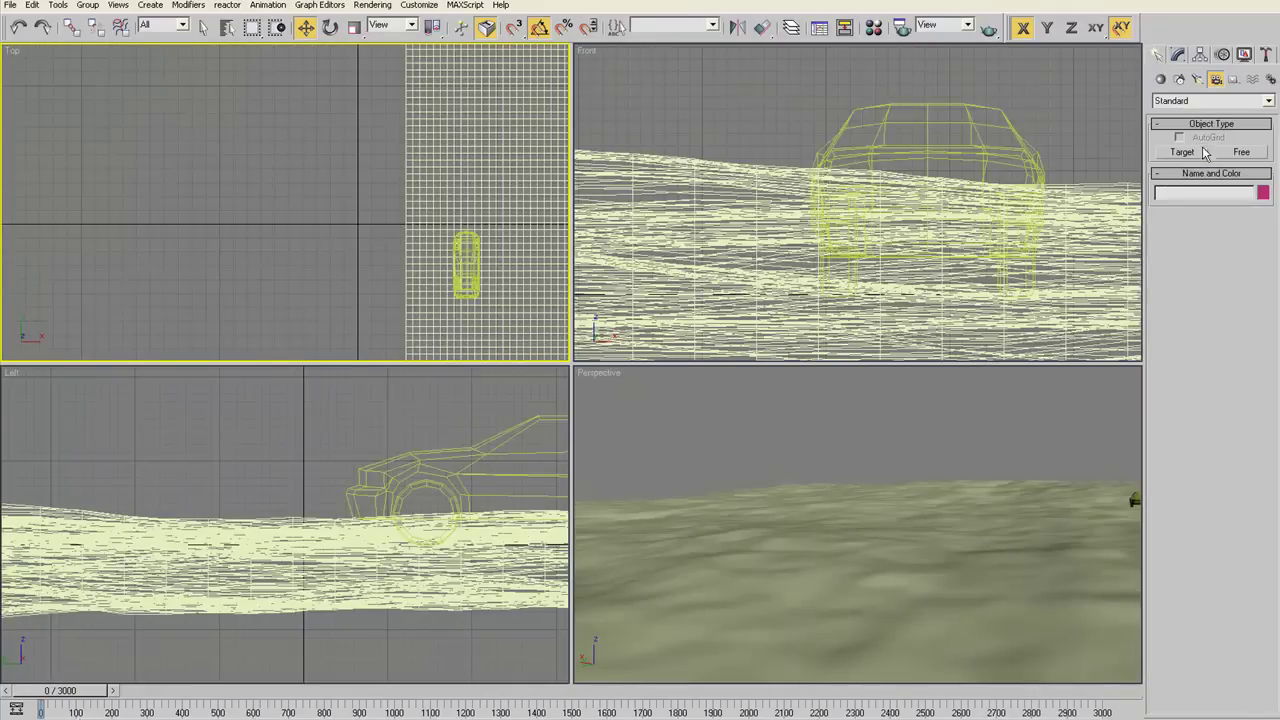
{"action": "left_click", "coordinate": [1183, 152]}
{"action": "scroll", "coordinate": [406, 203], "scroll_direction": "down", "scroll_amount": 1}
{"action": "scroll", "coordinate": [406, 203], "scroll_direction": "down", "scroll_amount": 1}
{"action": "scroll", "coordinate": [360, 185], "scroll_direction": "down", "scroll_amount": 2}
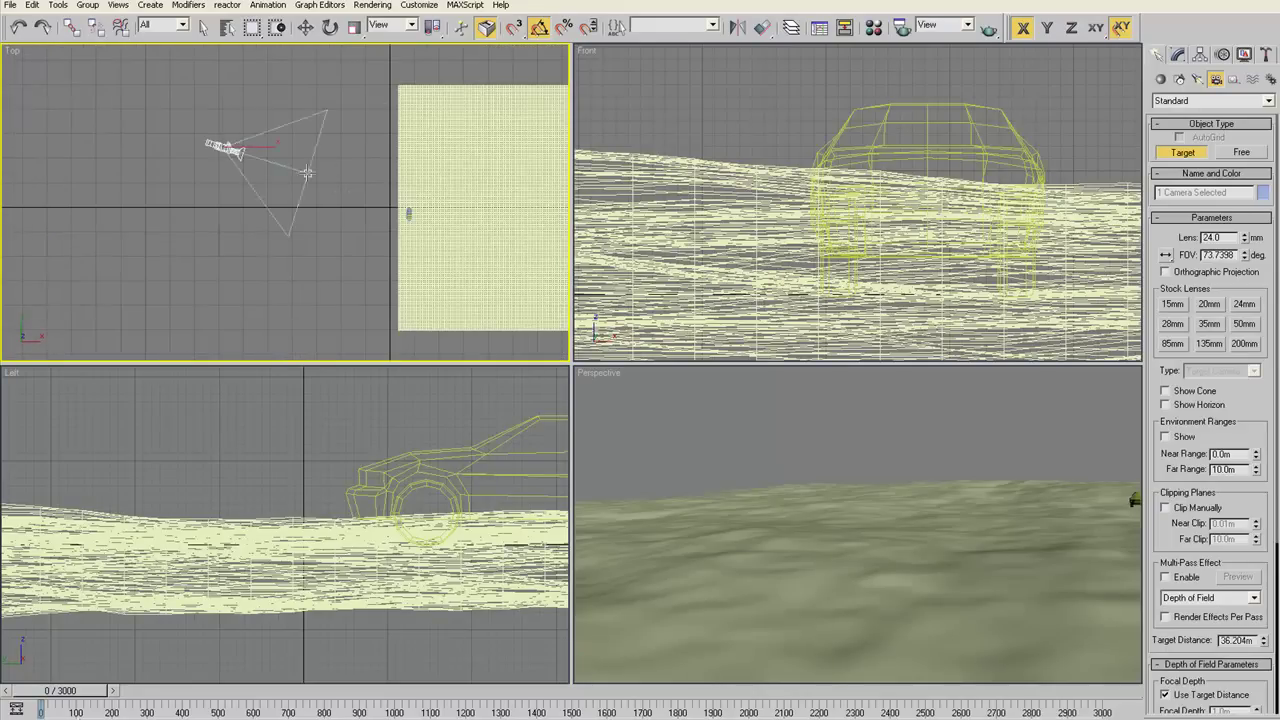
{"action": "left_click_drag", "start_coordinate": [408, 210], "coordinate": [408, 212]}
{"action": "right_click", "coordinate": [837, 214]}
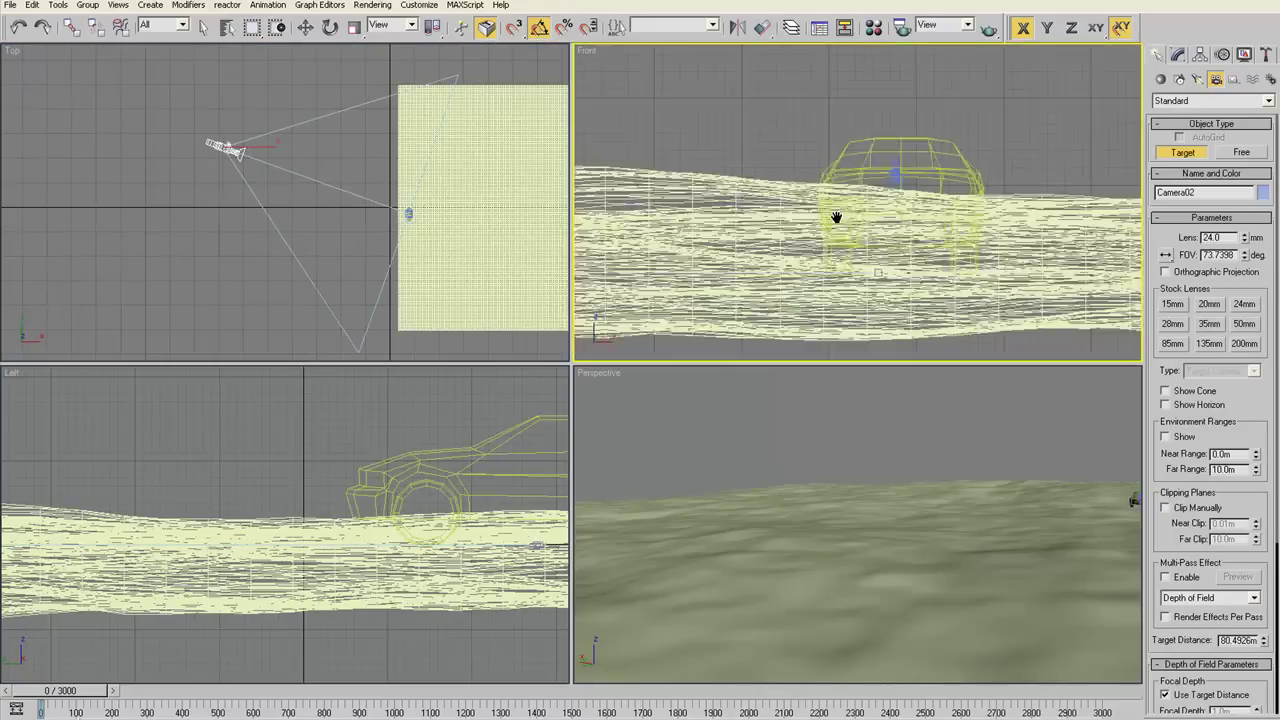
{"action": "scroll", "coordinate": [837, 214], "scroll_direction": "down", "scroll_amount": 3}
{"action": "scroll", "coordinate": [760, 212], "scroll_direction": "down", "scroll_amount": 2}
{"action": "scroll", "coordinate": [710, 210], "scroll_direction": "down", "scroll_amount": 1}
{"action": "key", "text": "w"}
{"action": "left_click_drag", "start_coordinate": [679, 203], "coordinate": [679, 167]}
Set Camera02's lens to 200mm and show its view in the Perspective viewport
{"action": "left_click", "coordinate": [1178, 55]}
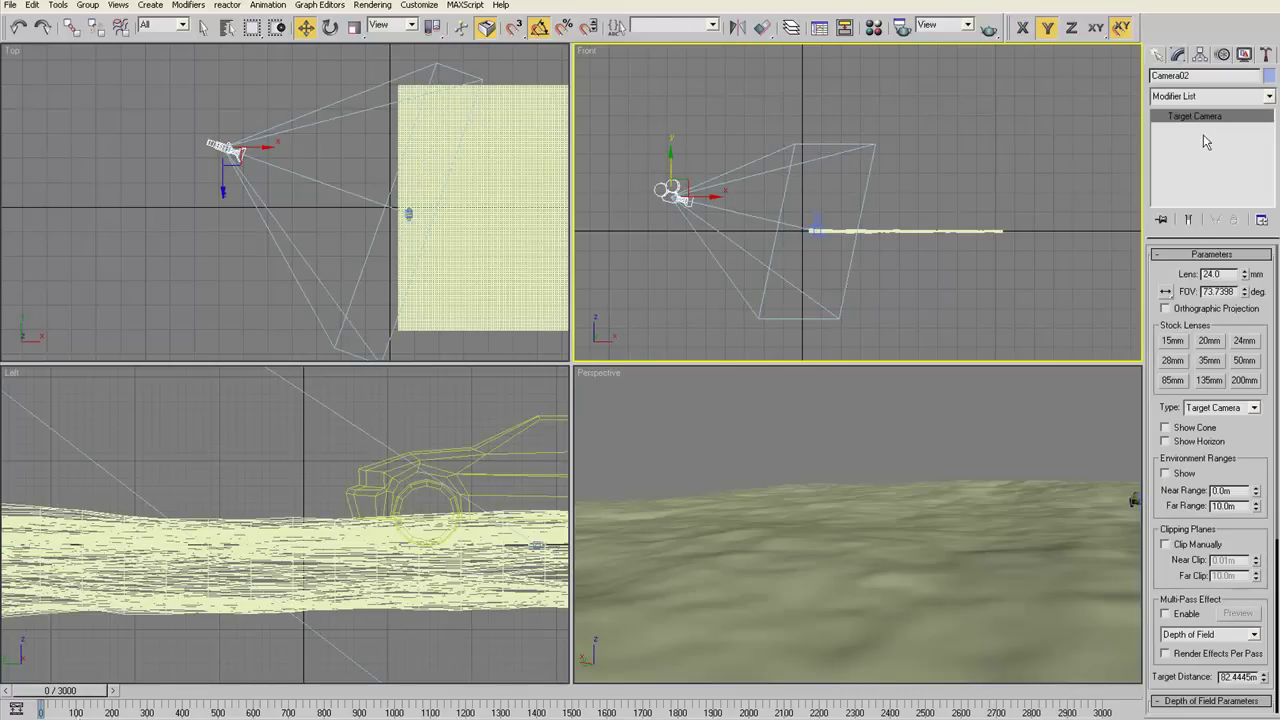
{"action": "left_click", "coordinate": [1243, 381]}
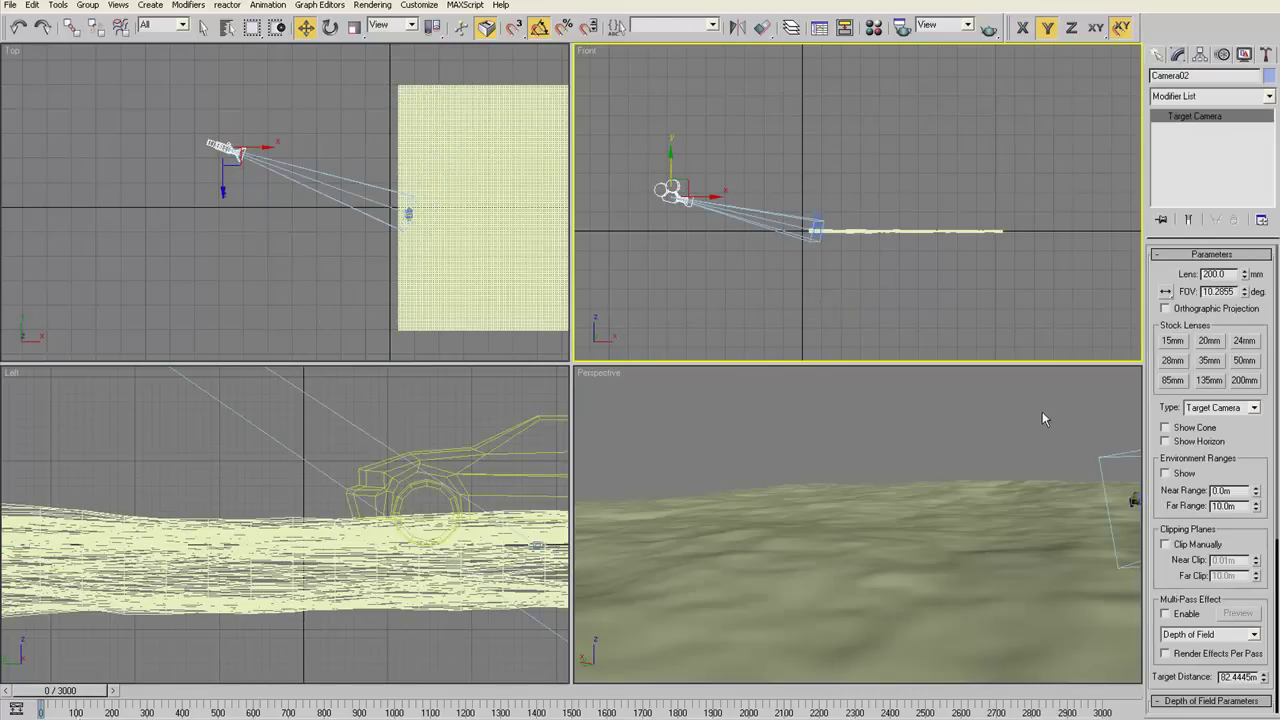
{"action": "right_click", "coordinate": [1013, 459]}
{"action": "key", "text": "c"}
Move the camera closer and lower, and aim its target at the car side-on
{"action": "right_click", "coordinate": [224, 126]}
{"action": "left_click_drag", "start_coordinate": [235, 131], "coordinate": [358, 198]}
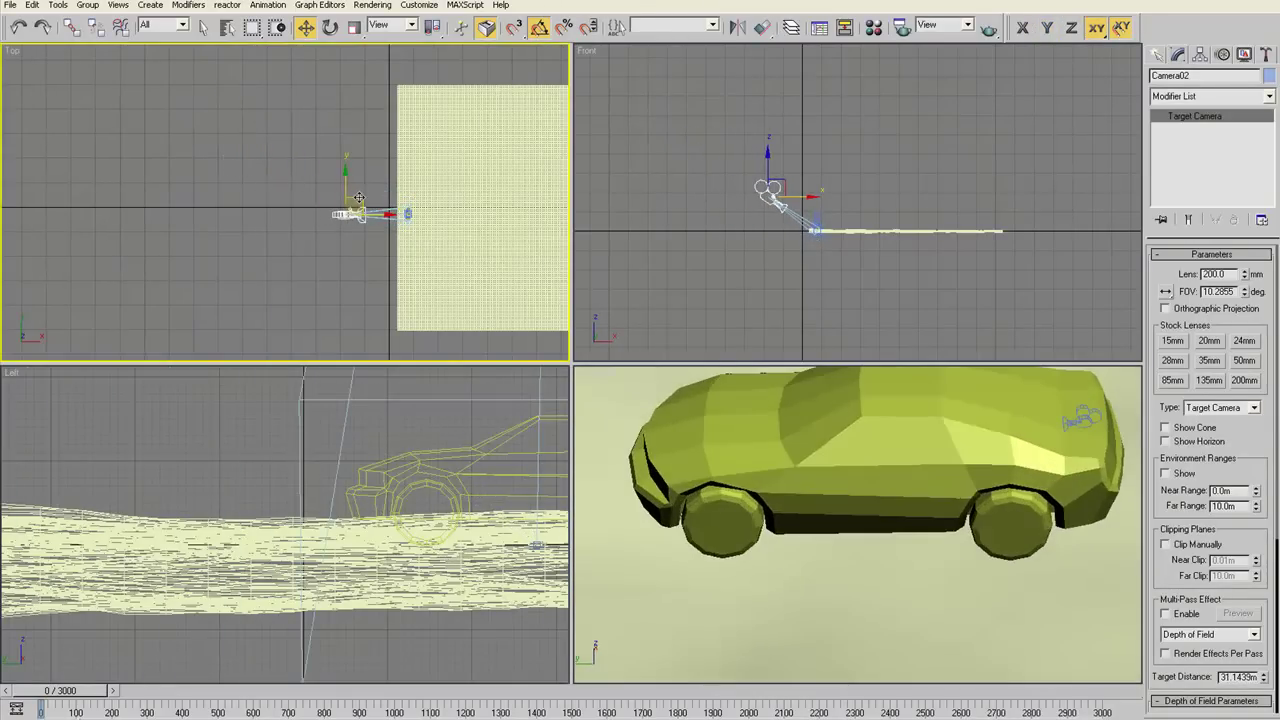
{"action": "right_click", "coordinate": [761, 194]}
{"action": "scroll", "coordinate": [761, 194], "scroll_direction": "up", "scroll_amount": 5}
{"action": "left_click_drag", "start_coordinate": [779, 153], "coordinate": [779, 245]}
{"action": "left_click", "coordinate": [165, 25]}
{"action": "left_click", "coordinate": [165, 92]}
{"action": "left_click", "coordinate": [922, 330]}
{"action": "scroll", "coordinate": [922, 330], "scroll_direction": "up", "scroll_amount": 3}
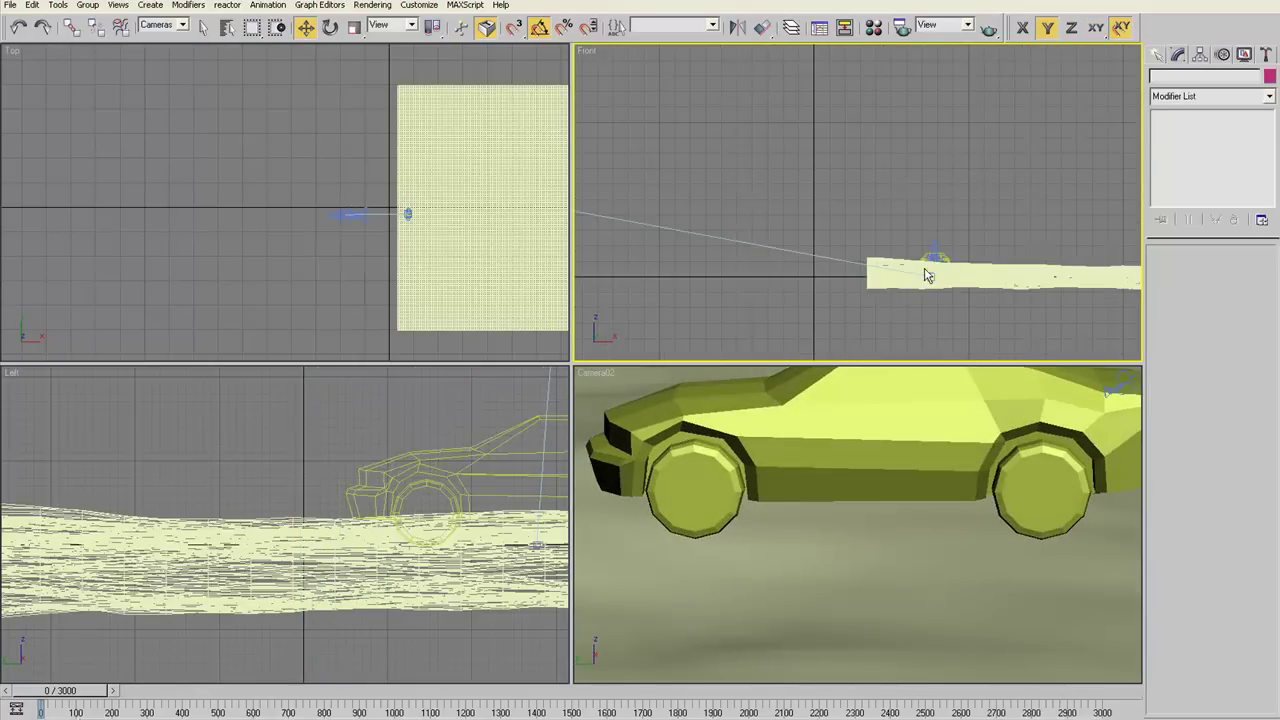
{"action": "left_click_drag", "start_coordinate": [932, 257], "coordinate": [930, 244]}
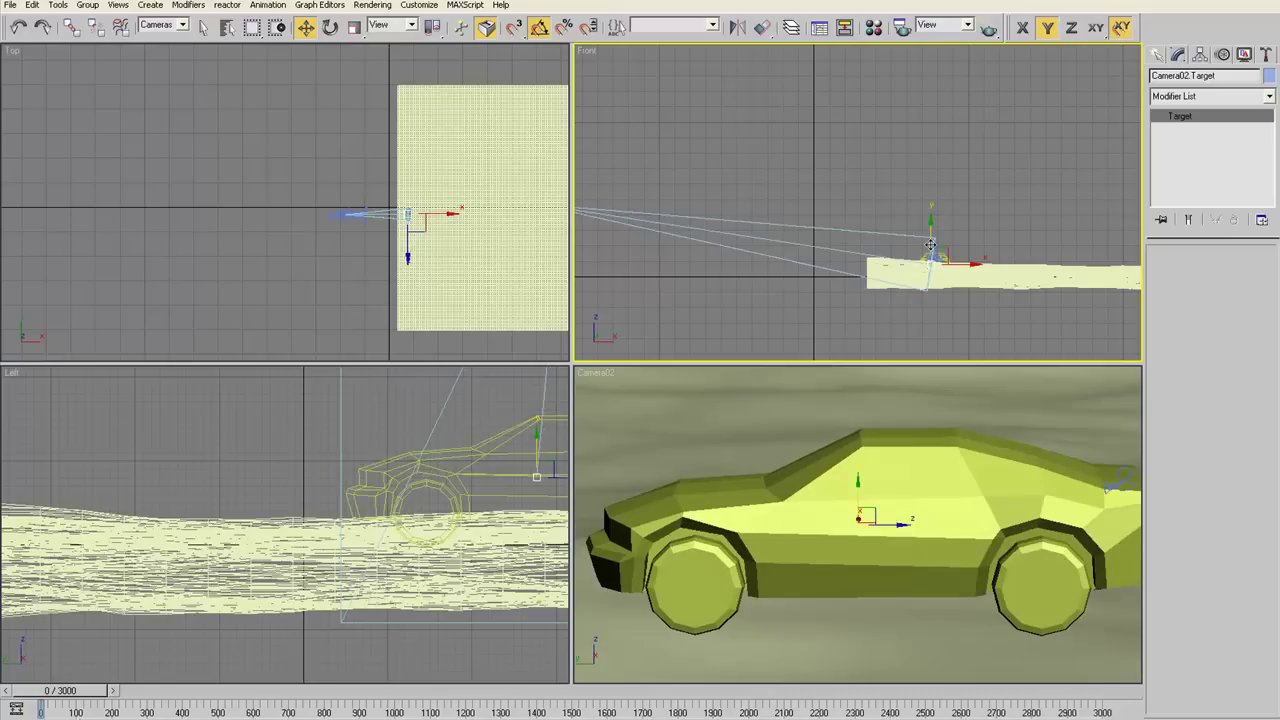
{"action": "right_click", "coordinate": [383, 212]}
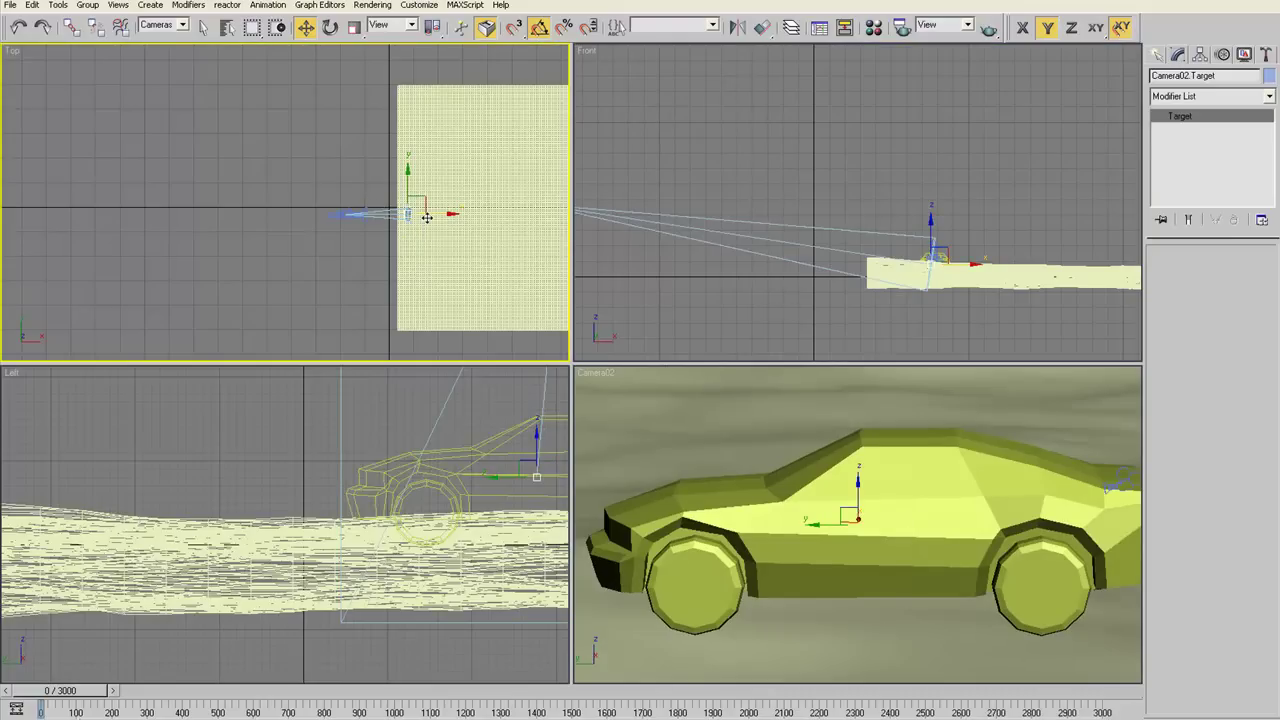
Turn on Auto Key, hide the Top-view grid, and key the target onto the car at frame 102
{"action": "key", "text": "n"}
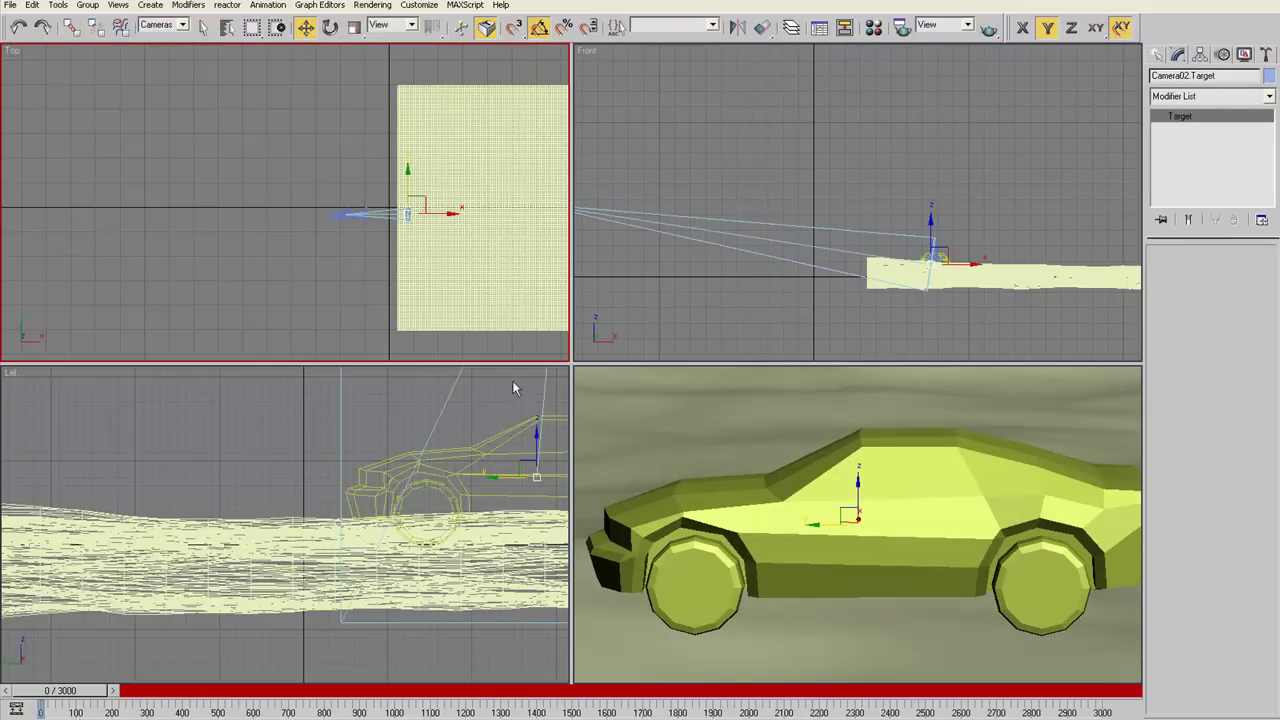
{"action": "scroll", "coordinate": [465, 313], "scroll_direction": "up", "scroll_amount": 2}
{"action": "mouse_move", "coordinate": [440, 330]}
{"action": "middle_mouse_down"}
{"action": "mouse_move", "coordinate": [305, 330]}
{"action": "mouse_move", "coordinate": [383, 328]}
{"action": "middle_mouse_up"}
{"action": "scroll", "coordinate": [383, 328], "scroll_direction": "up", "scroll_amount": 3}
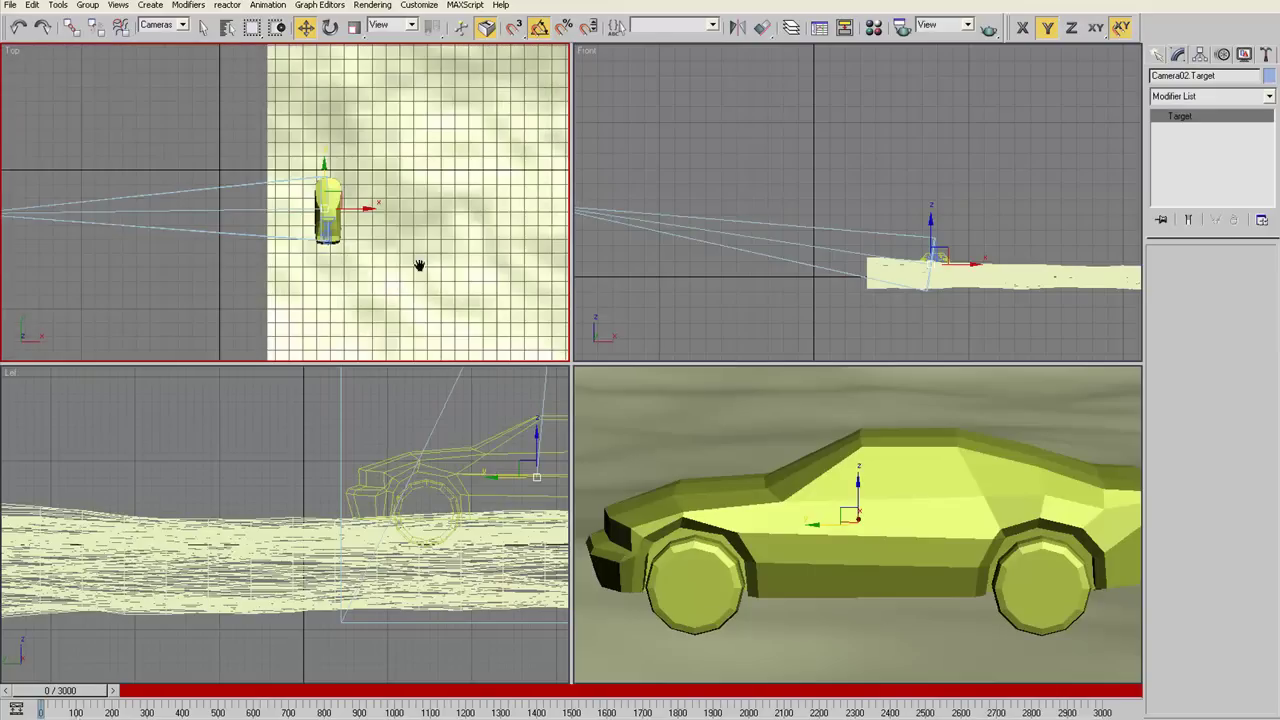
{"action": "key", "text": "g"}
{"action": "left_click_drag", "start_coordinate": [85, 700], "coordinate": [121, 700]}
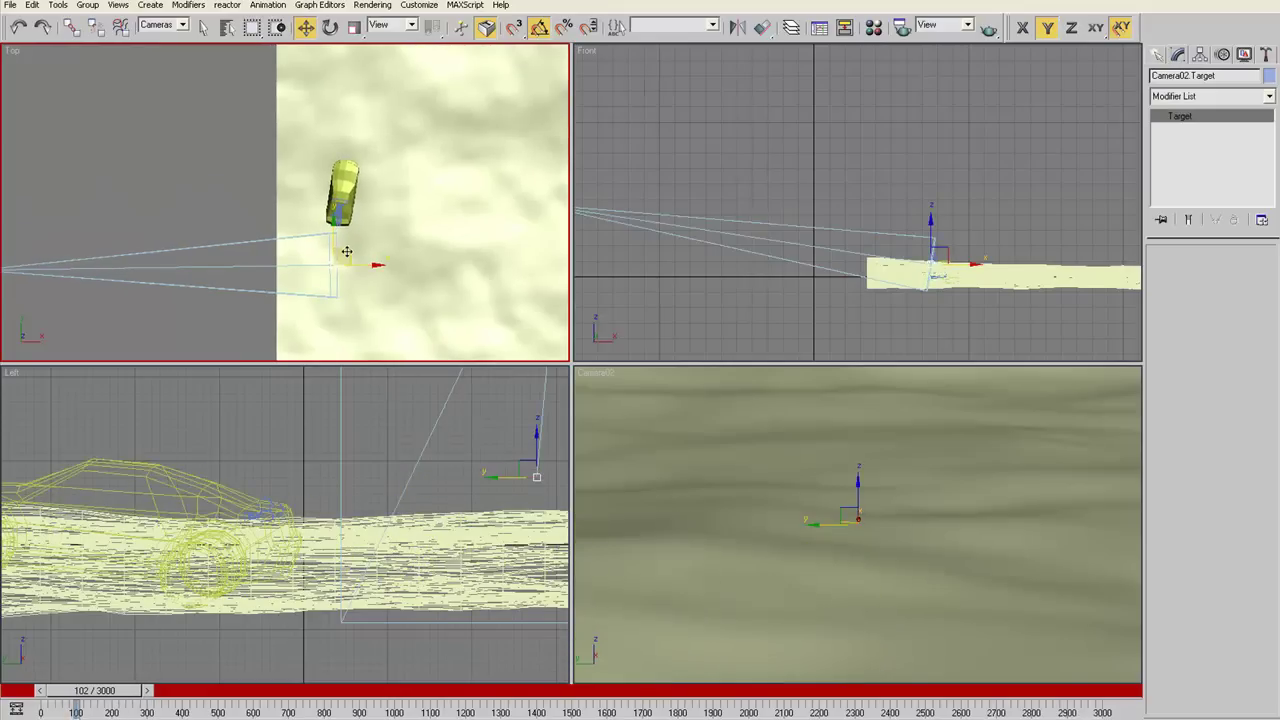
{"action": "left_click_drag", "start_coordinate": [346, 252], "coordinate": [357, 177]}
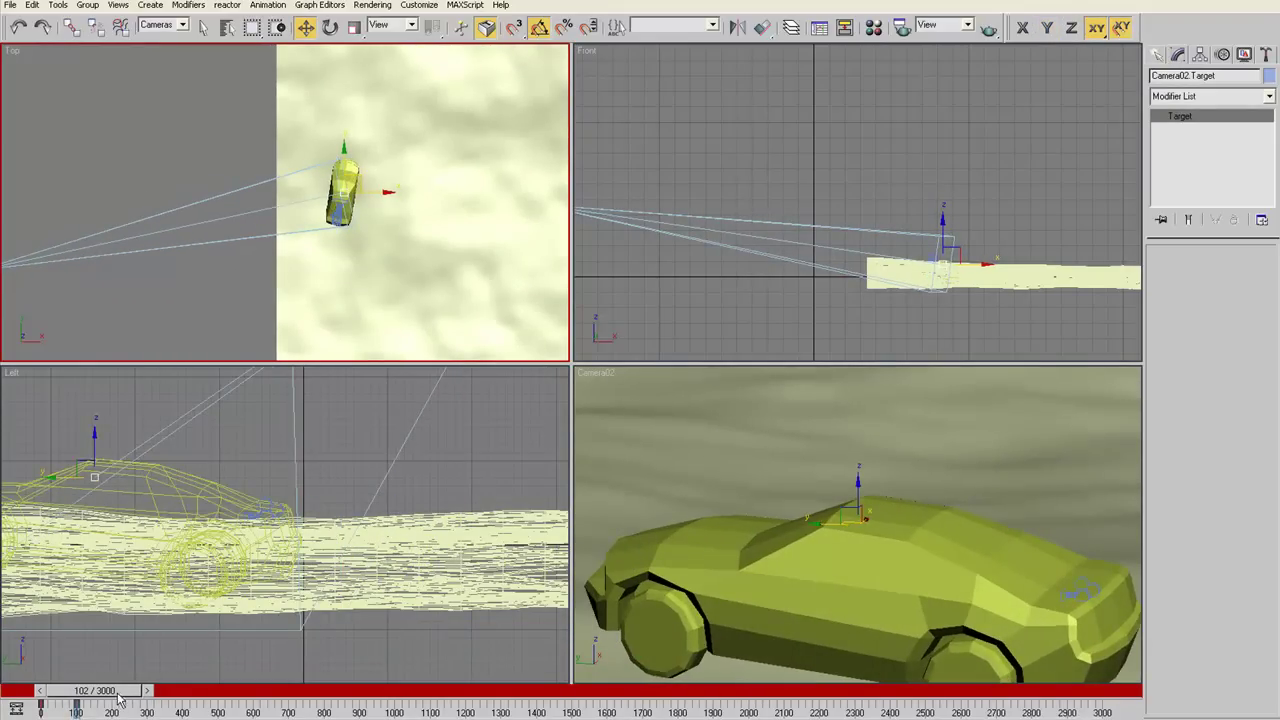
Key Camera02's target onto the car at frames 201, 302 and 373
{"action": "left_click_drag", "start_coordinate": [119, 698], "coordinate": [158, 706]}
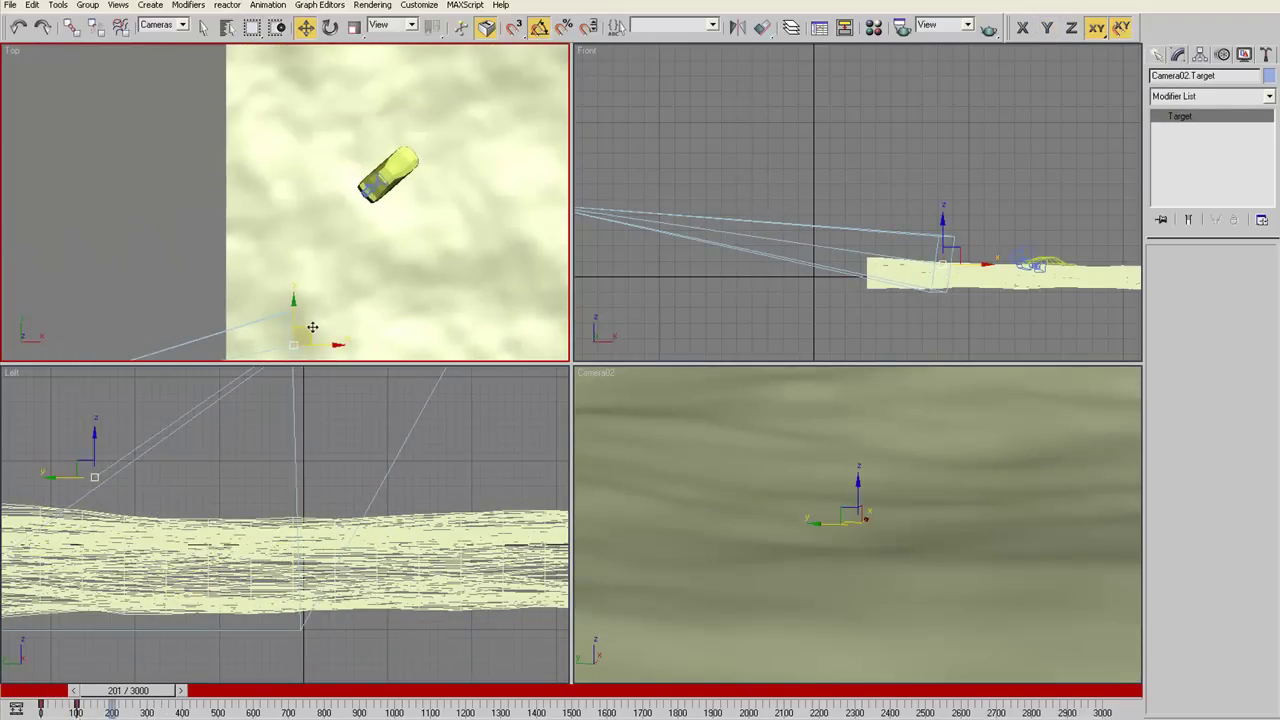
{"action": "left_click_drag", "start_coordinate": [312, 327], "coordinate": [408, 155]}
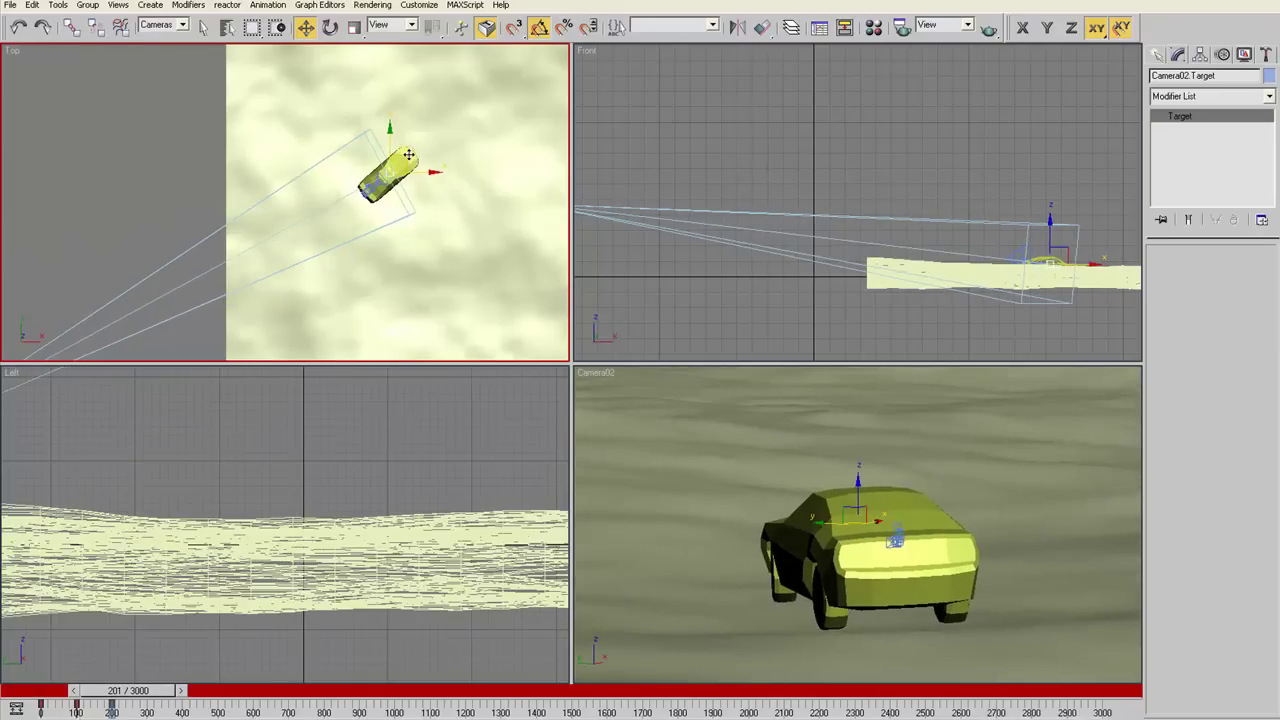
{"action": "left_click_drag", "start_coordinate": [162, 689], "coordinate": [185, 706]}
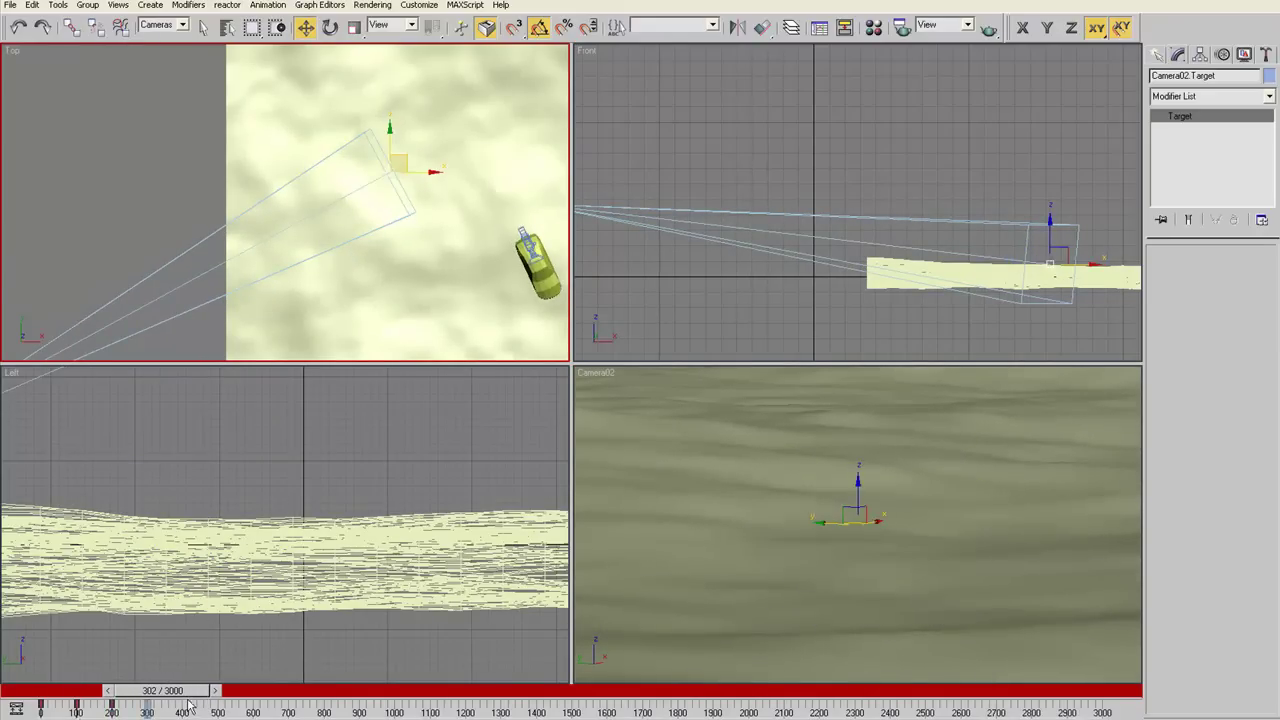
{"action": "middle_click_drag", "start_coordinate": [373, 270], "coordinate": [260, 240]}
{"action": "left_click_drag", "start_coordinate": [297, 131], "coordinate": [445, 224]}
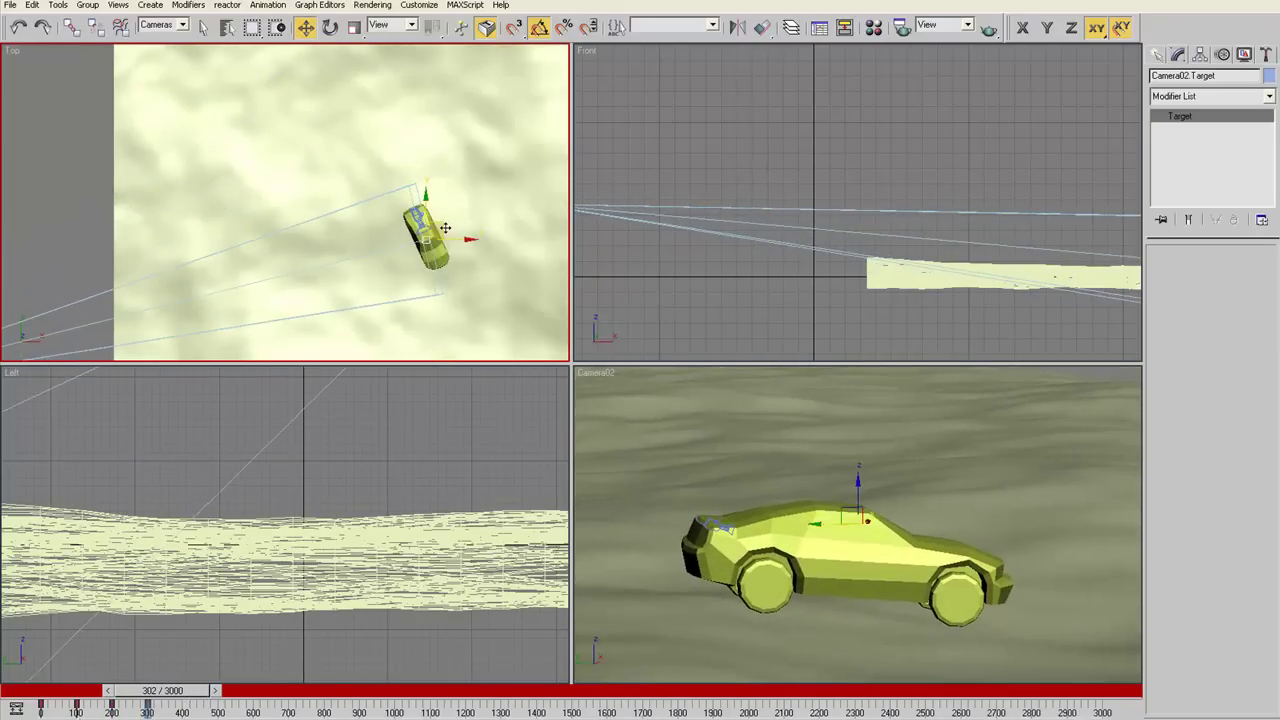
{"action": "left_click_drag", "start_coordinate": [174, 700], "coordinate": [200, 700]}
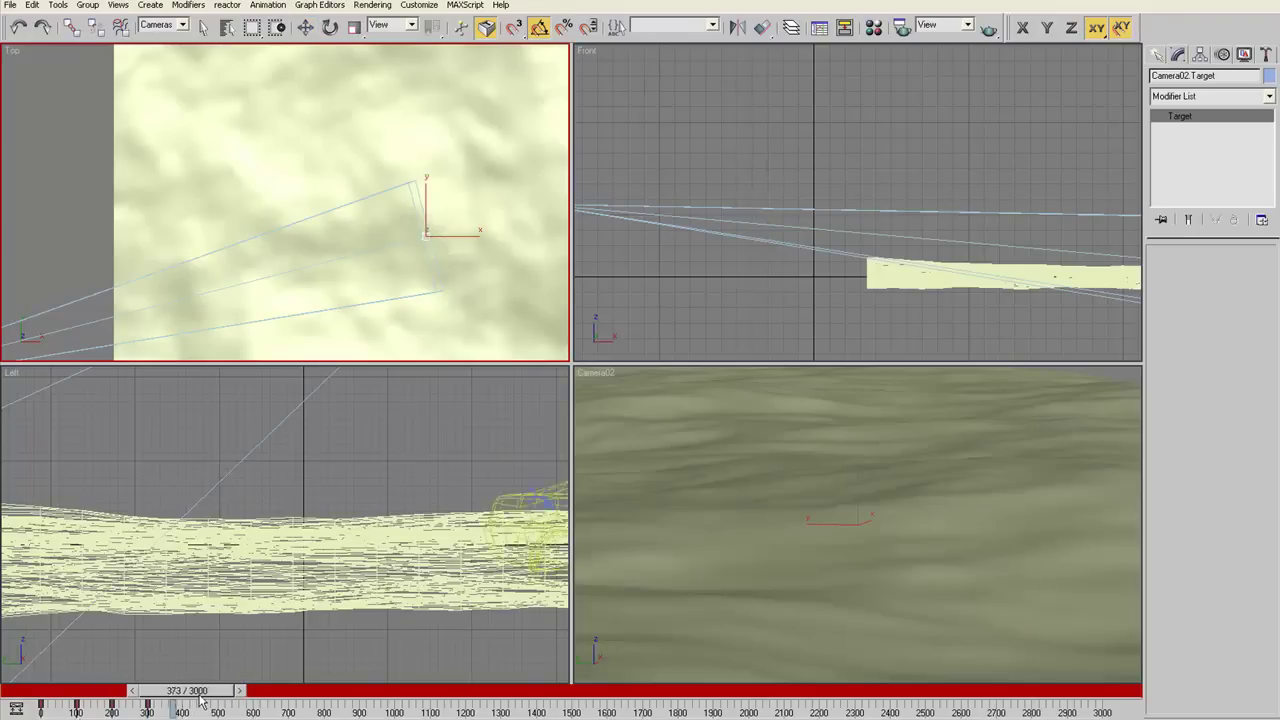
{"action": "mouse_move", "coordinate": [318, 349]}
{"action": "middle_mouse_down"}
{"action": "mouse_move", "coordinate": [351, 129]}
{"action": "mouse_move", "coordinate": [421, 100]}
{"action": "middle_mouse_up"}
{"action": "mouse_move", "coordinate": [421, 55]}
{"action": "left_mouse_down"}
{"action": "mouse_move", "coordinate": [405, 280]}
{"action": "mouse_move", "coordinate": [390, 300]}
{"action": "left_mouse_up"}
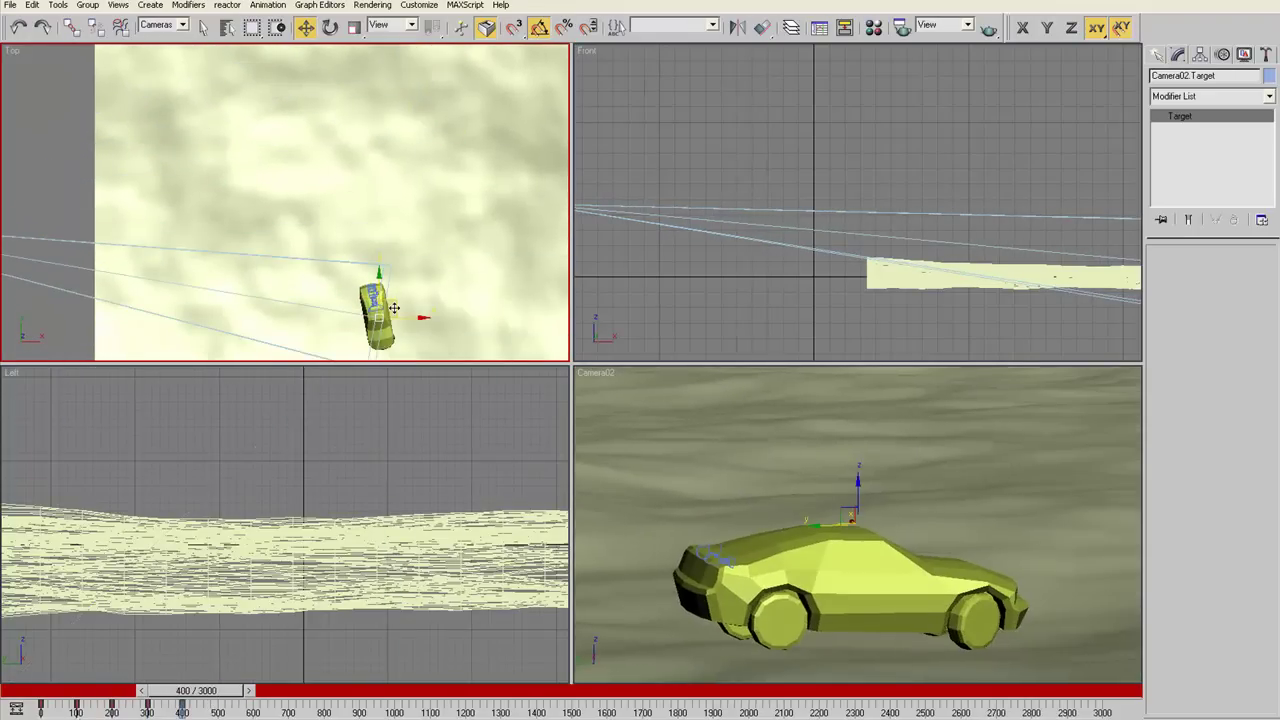
{"action": "middle_click_drag", "start_coordinate": [355, 355], "coordinate": [310, 318]}
Key the target onto the car at frames 498 and 599, then advance to frame 697
{"action": "left_click_drag", "start_coordinate": [220, 704], "coordinate": [250, 704]}
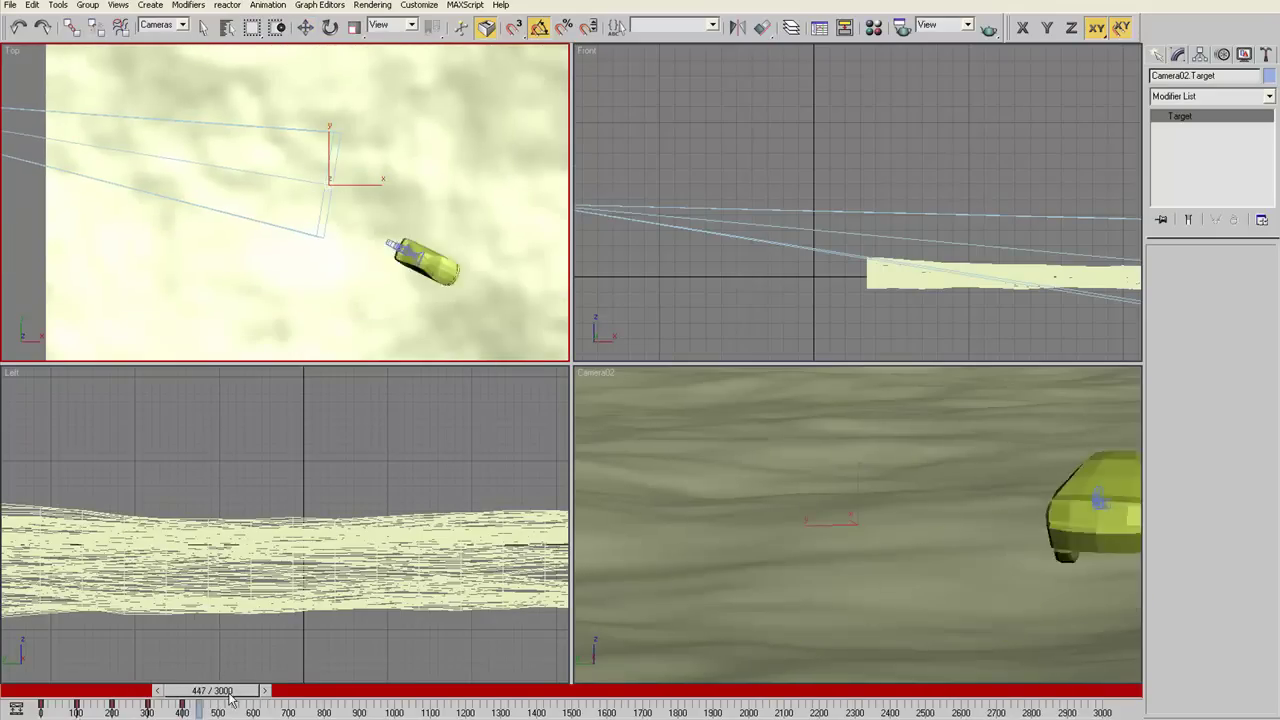
{"action": "middle_click_drag", "start_coordinate": [418, 288], "coordinate": [318, 178]}
{"action": "mouse_move", "coordinate": [243, 54]}
{"action": "left_mouse_down"}
{"action": "mouse_move", "coordinate": [368, 192]}
{"action": "mouse_move", "coordinate": [434, 212]}
{"action": "left_mouse_up"}
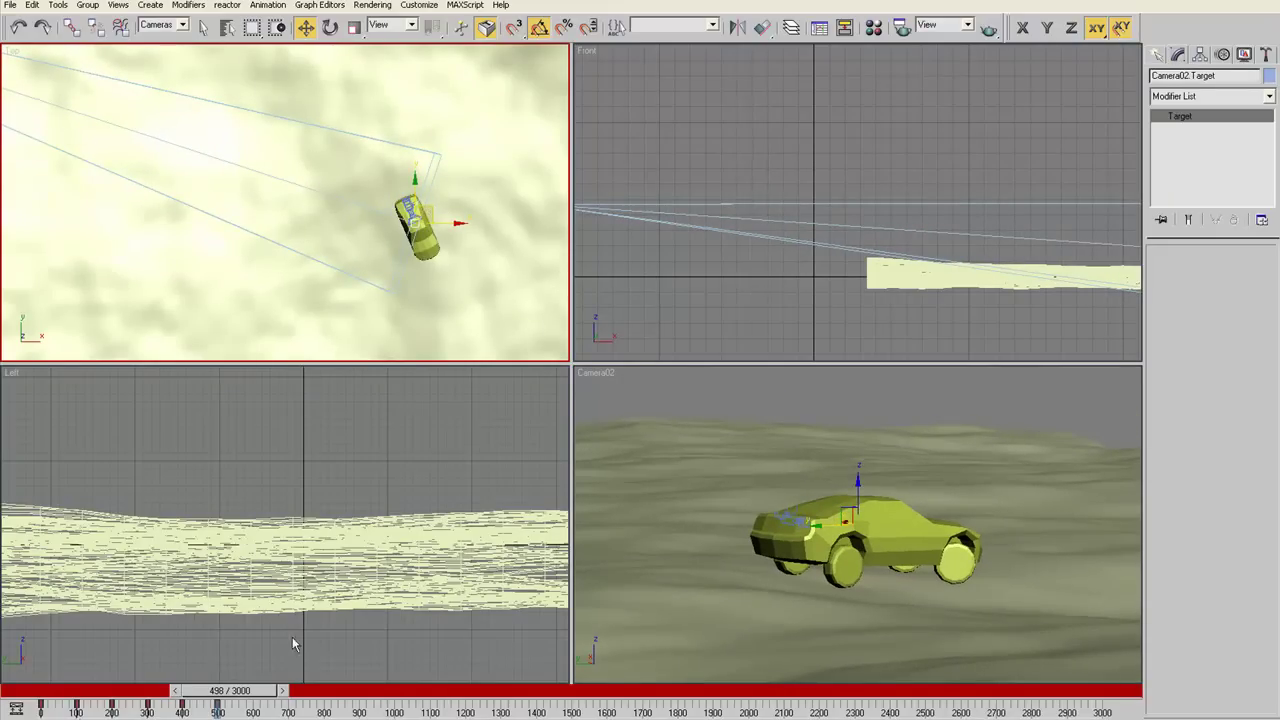
{"action": "left_click_drag", "start_coordinate": [258, 693], "coordinate": [290, 693]}
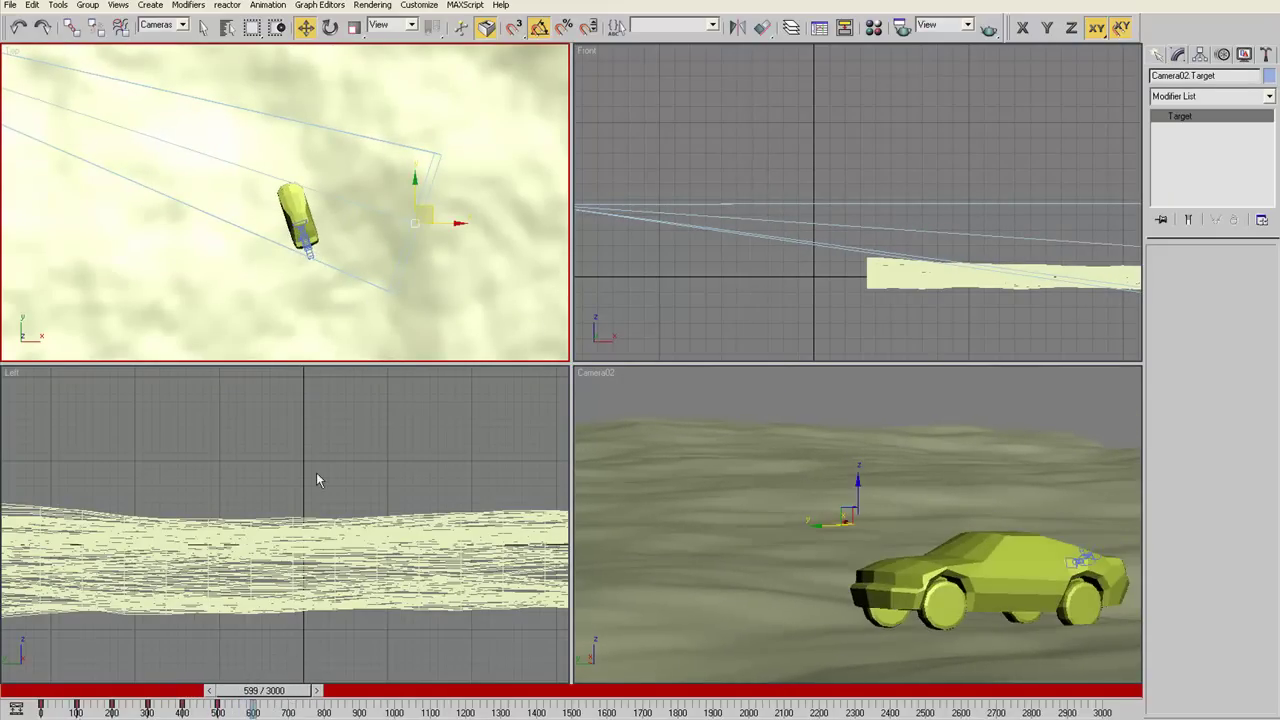
{"action": "left_click_drag", "start_coordinate": [425, 205], "coordinate": [311, 195]}
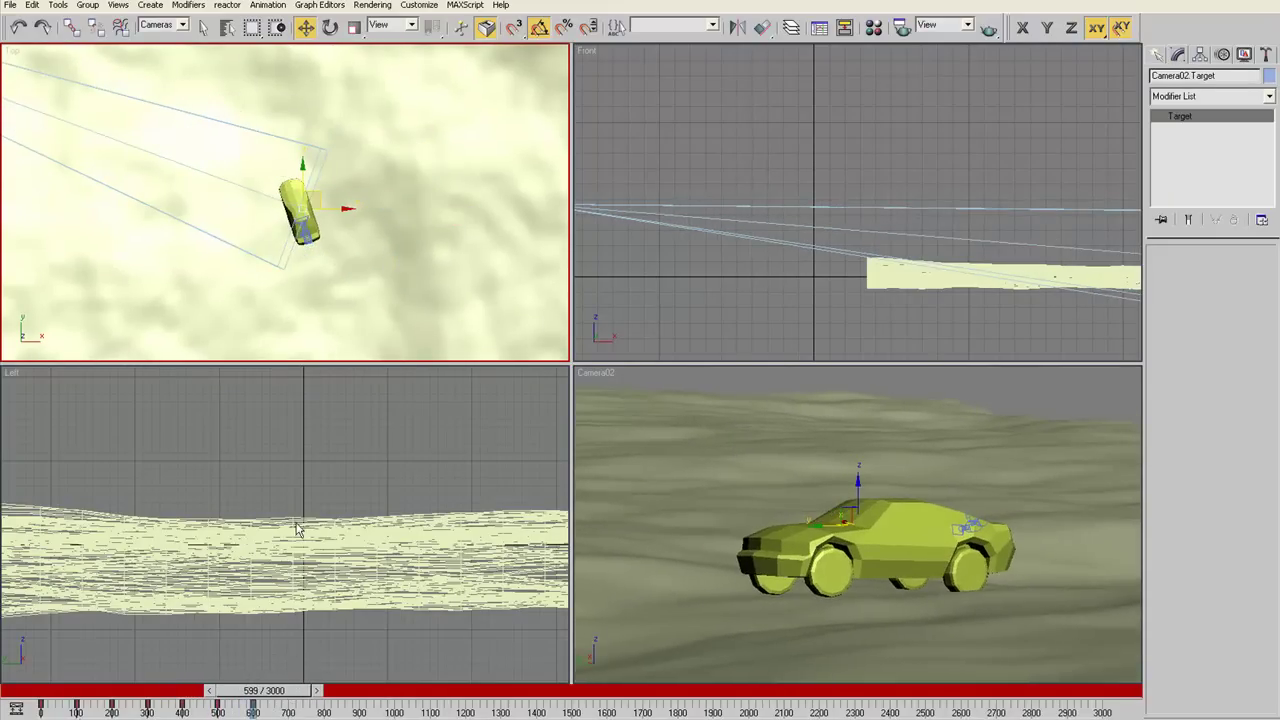
{"action": "left_click_drag", "start_coordinate": [280, 693], "coordinate": [300, 693]}
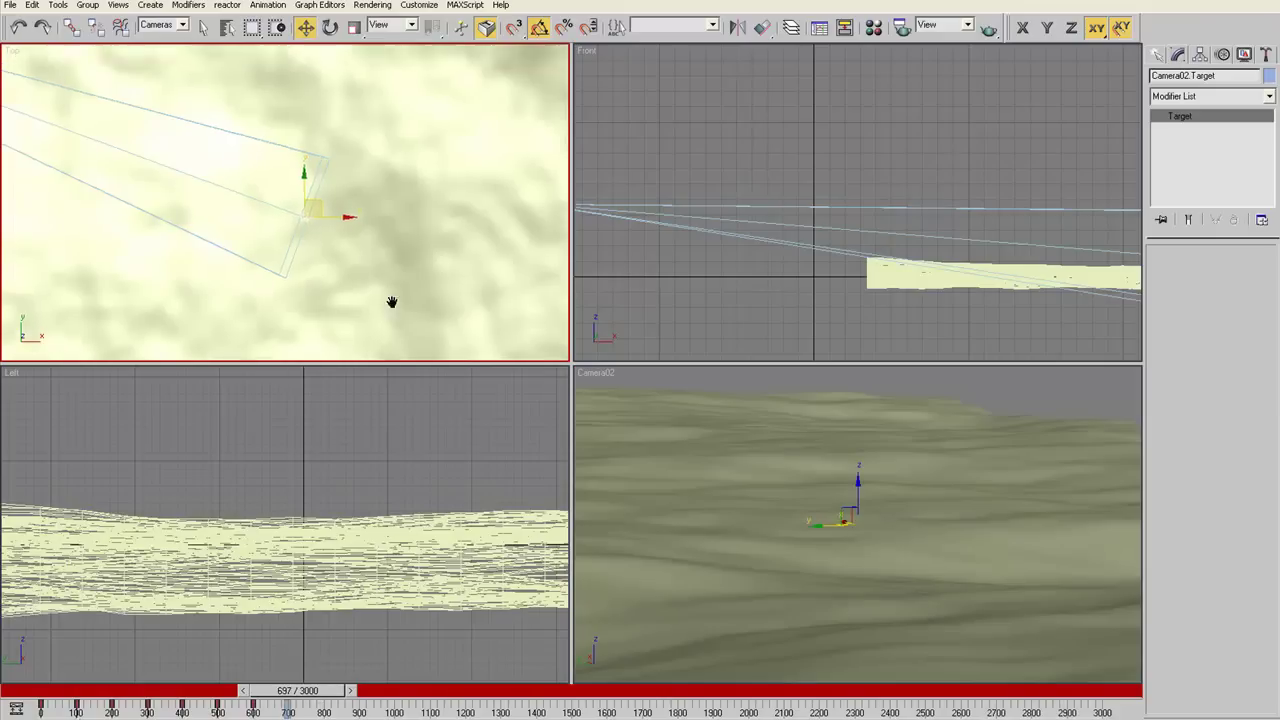
{"action": "scroll", "coordinate": [350, 340], "scroll_direction": "down", "scroll_amount": 2}
{"action": "middle_click_drag", "start_coordinate": [350, 355], "coordinate": [350, 313]}
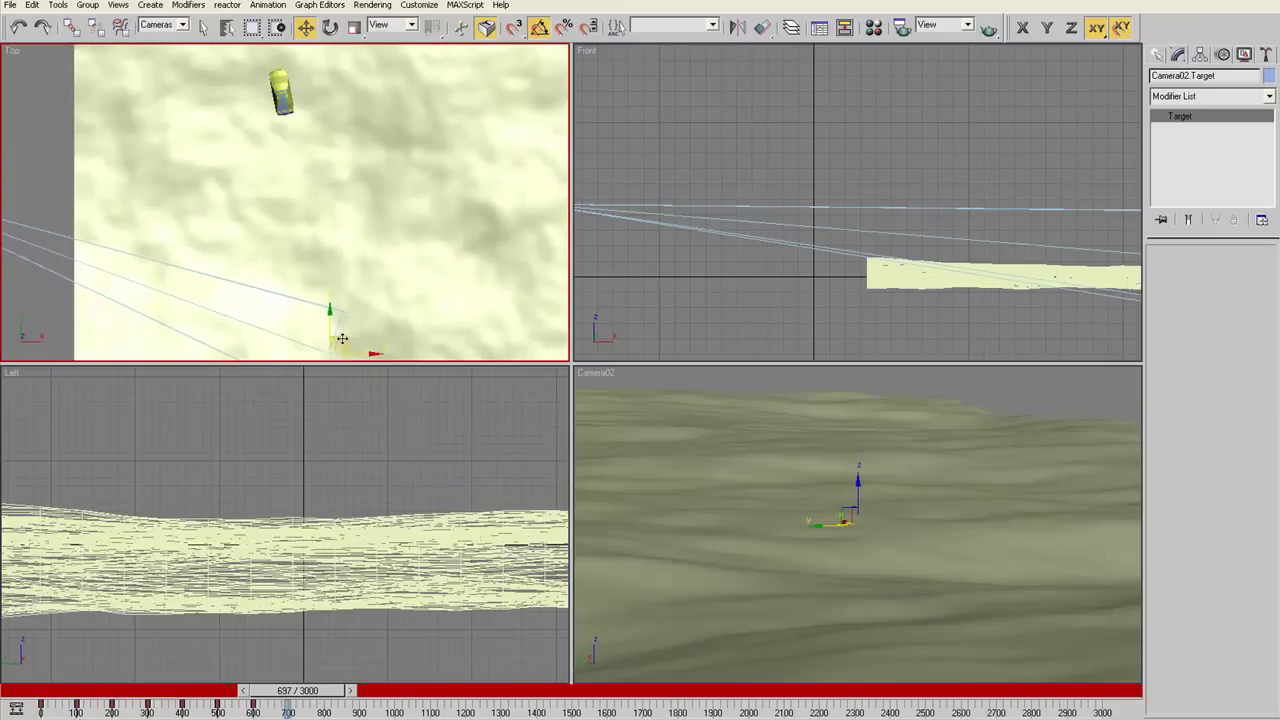
Key Camera02's target onto the car at frames 697, 796 and 899
{"action": "left_click_drag", "start_coordinate": [342, 339], "coordinate": [295, 82]}
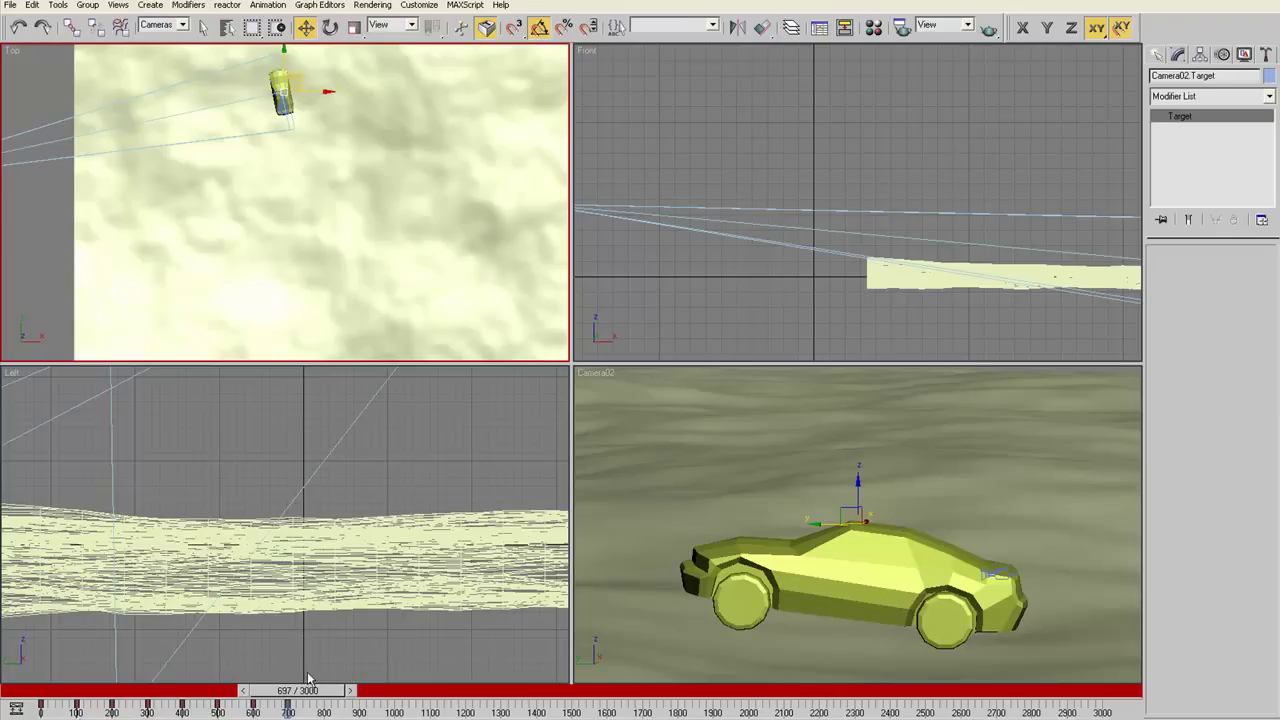
{"action": "left_click_drag", "start_coordinate": [309, 690], "coordinate": [360, 705]}
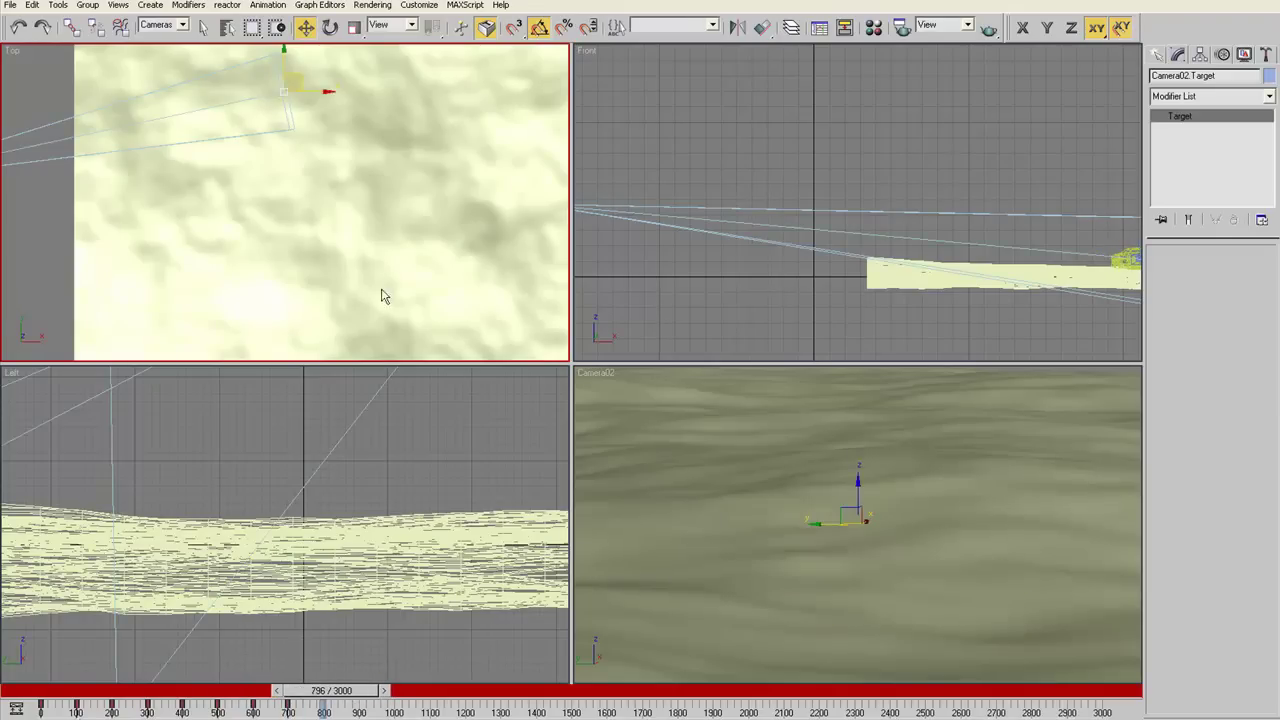
{"action": "middle_click_drag", "start_coordinate": [381, 296], "coordinate": [387, 399]}
{"action": "middle_click_drag", "start_coordinate": [374, 297], "coordinate": [380, 340]}
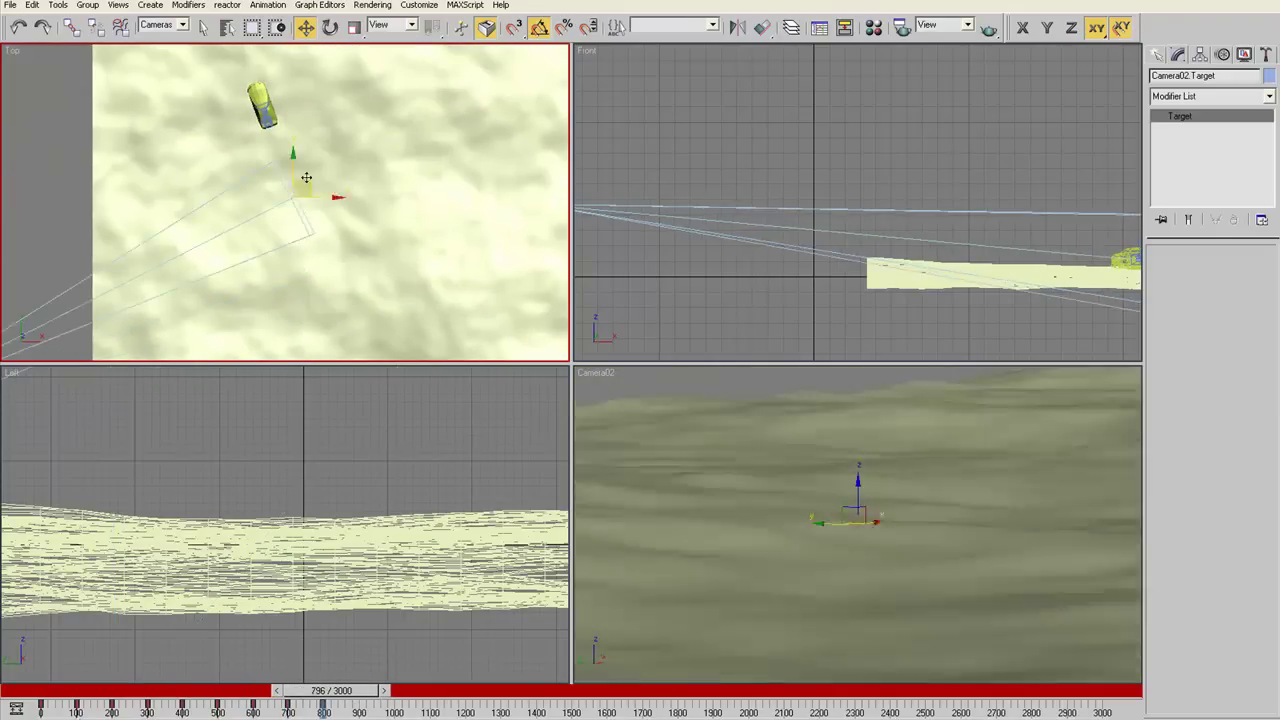
{"action": "left_click_drag", "start_coordinate": [306, 177], "coordinate": [264, 106]}
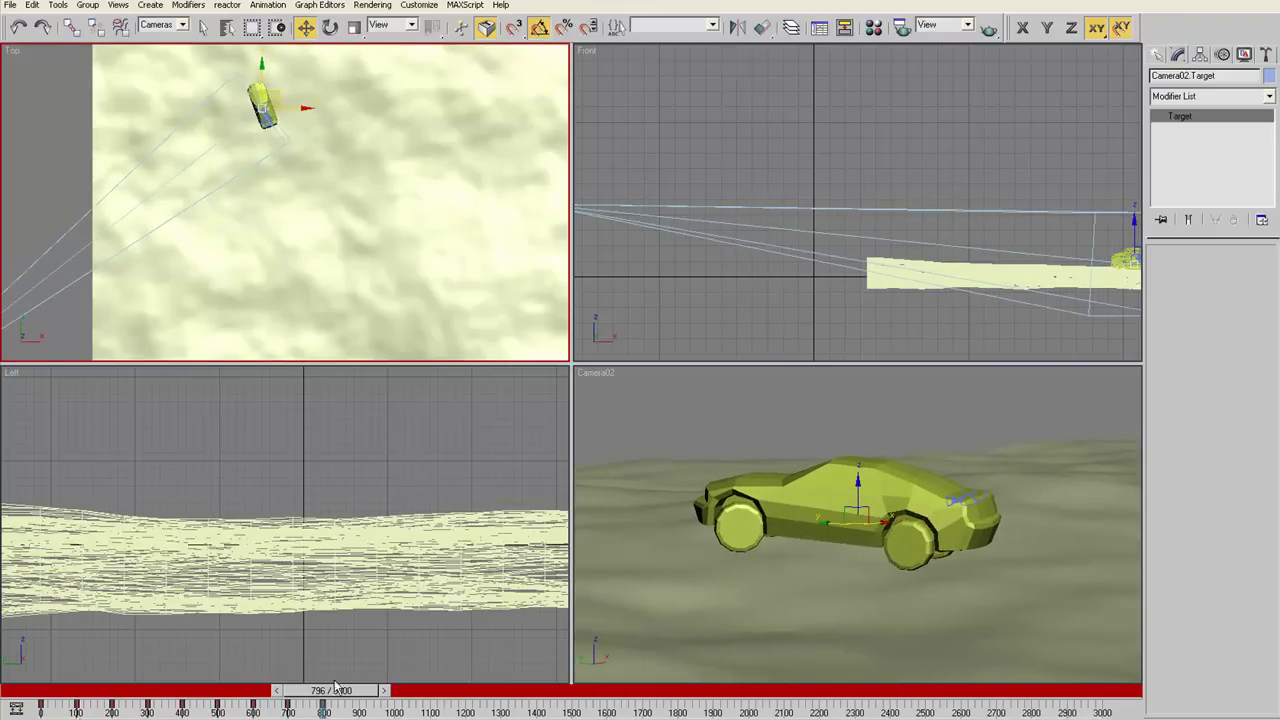
{"action": "left_click_drag", "start_coordinate": [335, 690], "coordinate": [366, 690]}
{"action": "middle_click_drag", "start_coordinate": [272, 109], "coordinate": [296, 129]}
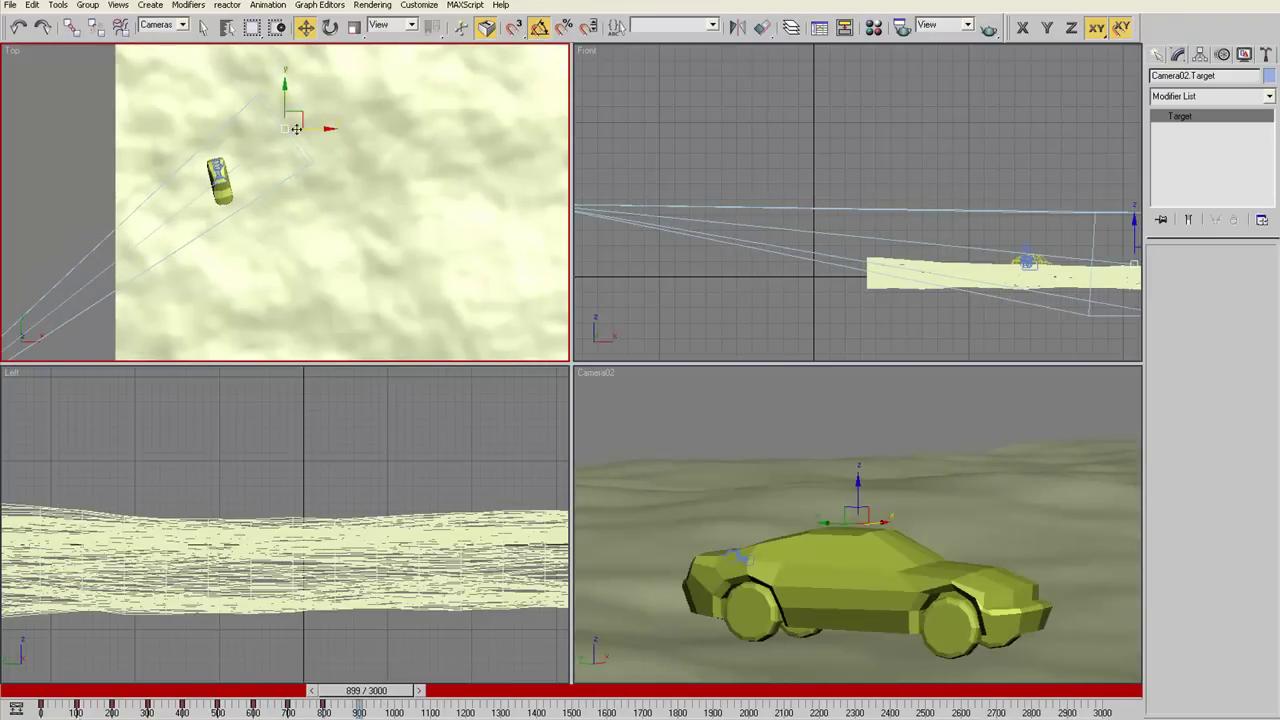
{"action": "left_click_drag", "start_coordinate": [296, 129], "coordinate": [237, 180]}
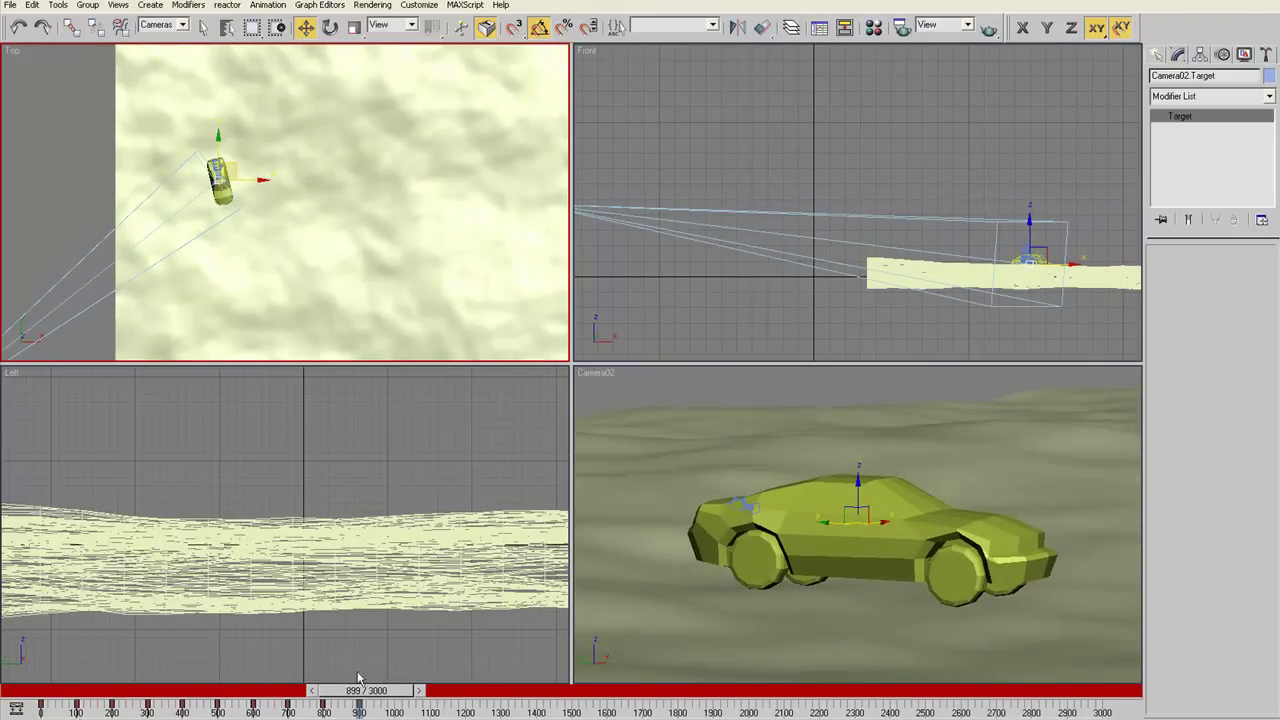
Key the target onto the car at frames 997, 1098, 1205 and 1304
{"action": "left_click_drag", "start_coordinate": [364, 689], "coordinate": [397, 700]}
{"action": "middle_click_drag", "start_coordinate": [385, 322], "coordinate": [391, 178]}
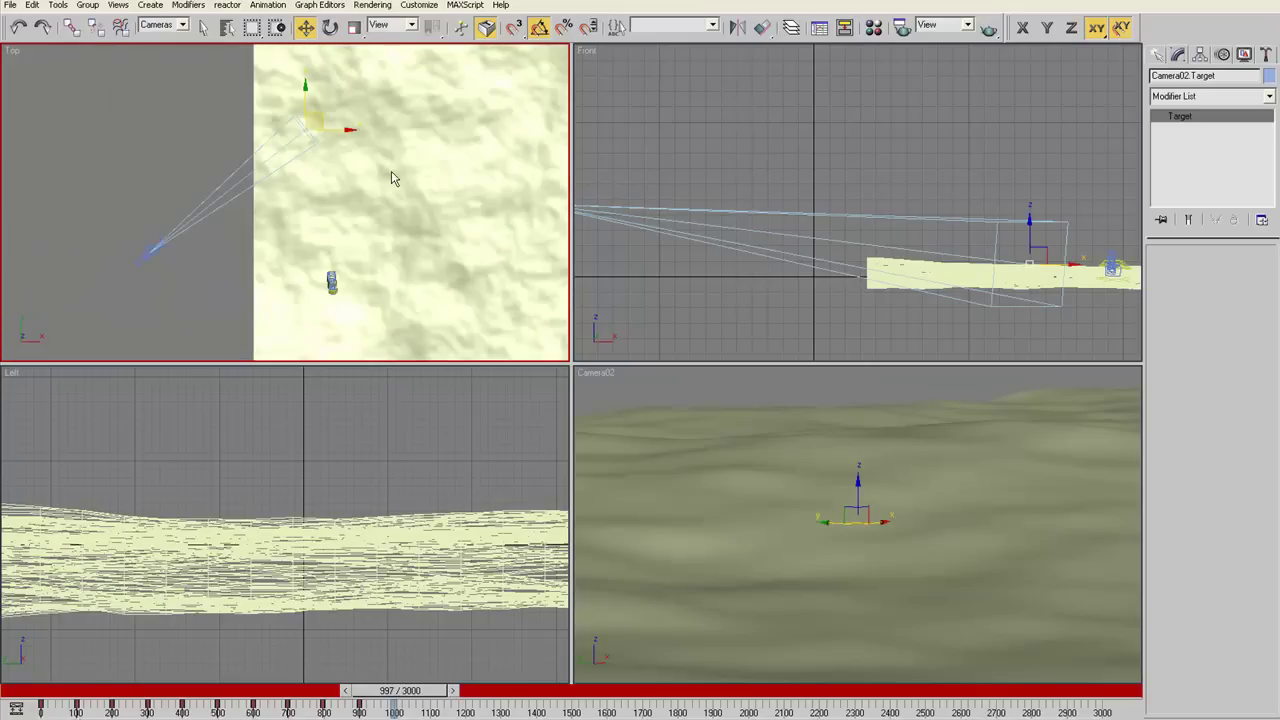
{"action": "mouse_move", "coordinate": [323, 123]}
{"action": "left_mouse_down"}
{"action": "mouse_move", "coordinate": [345, 290]}
{"action": "mouse_move", "coordinate": [328, 226]}
{"action": "mouse_move", "coordinate": [333, 323]}
{"action": "left_mouse_up"}
{"action": "scroll", "coordinate": [350, 295], "scroll_direction": "up", "scroll_amount": 4}
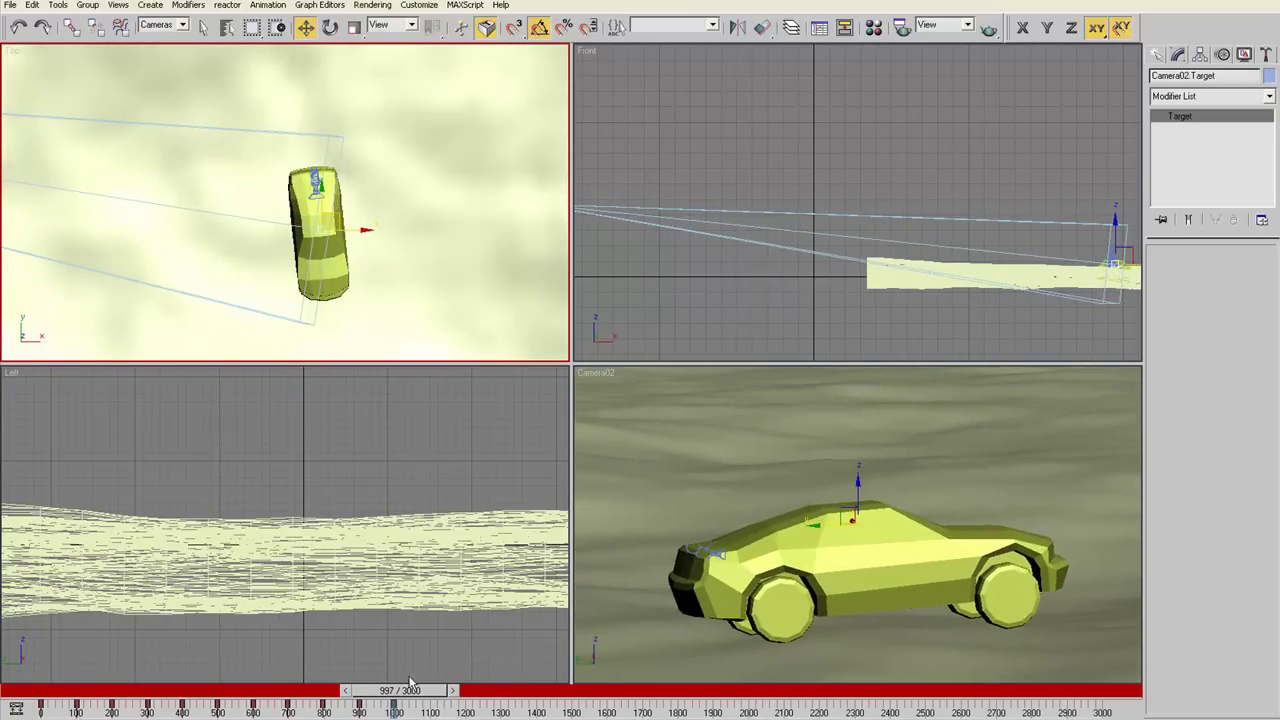
{"action": "left_click_drag", "start_coordinate": [409, 682], "coordinate": [437, 702]}
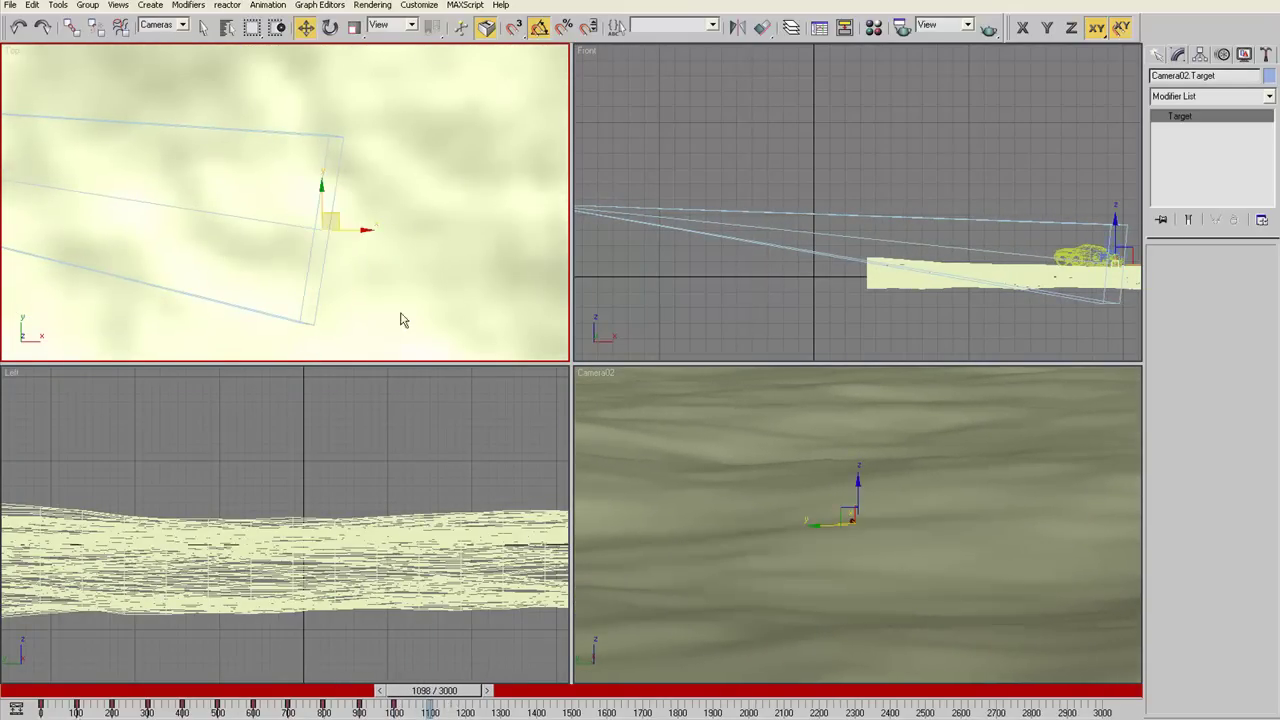
{"action": "scroll", "coordinate": [383, 197], "scroll_direction": "down", "scroll_amount": 3}
{"action": "left_click_drag", "start_coordinate": [373, 162], "coordinate": [359, 307]}
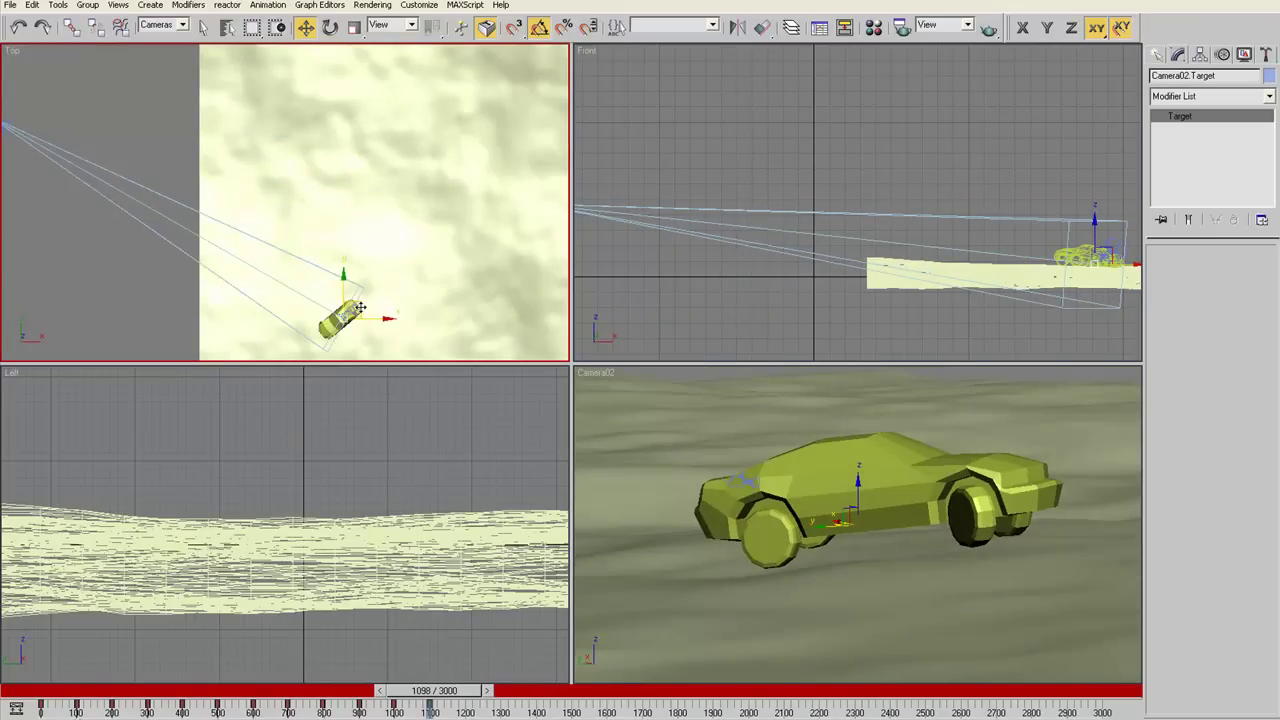
{"action": "left_click_drag", "start_coordinate": [429, 698], "coordinate": [463, 701]}
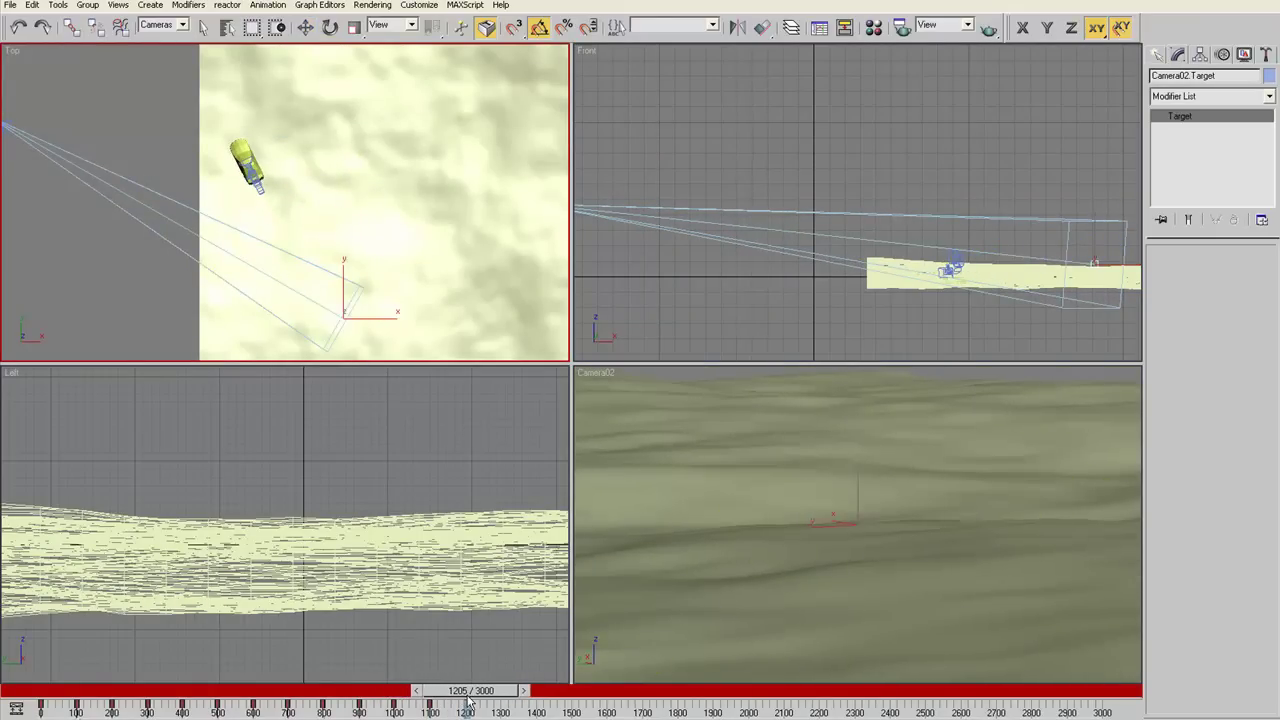
{"action": "middle_click_drag", "start_coordinate": [380, 316], "coordinate": [410, 348]}
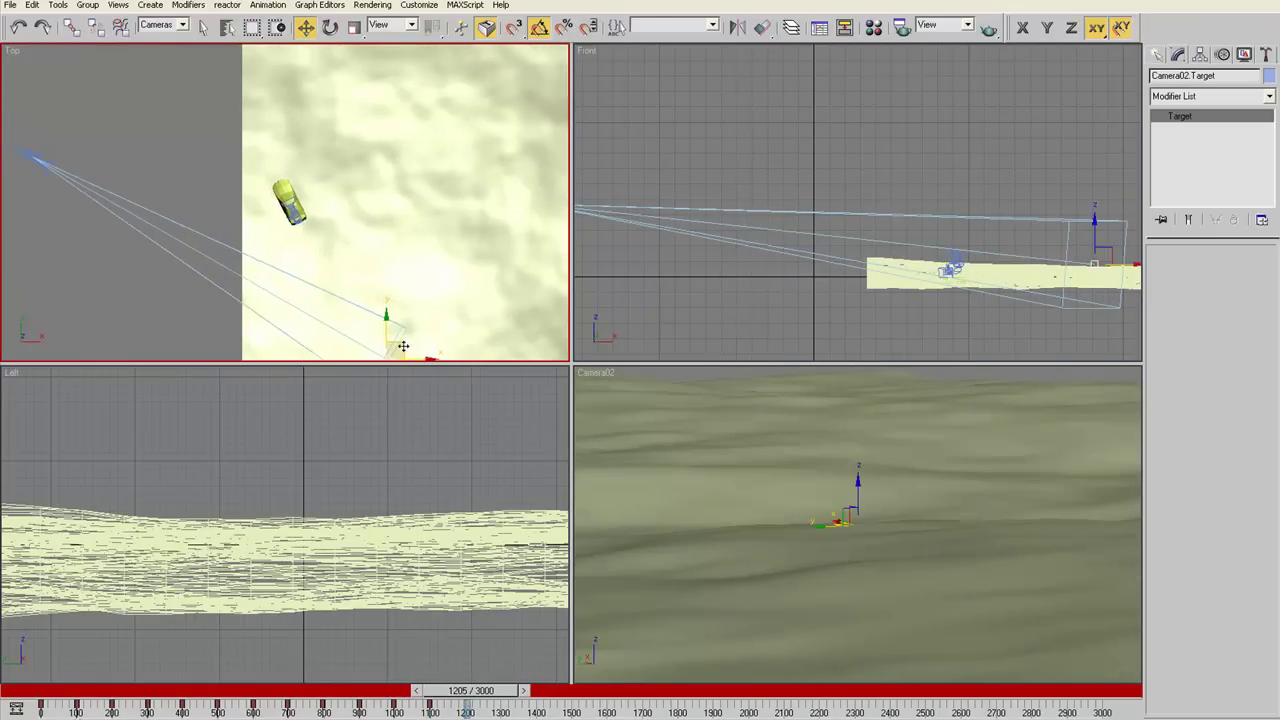
{"action": "left_click_drag", "start_coordinate": [403, 346], "coordinate": [308, 190]}
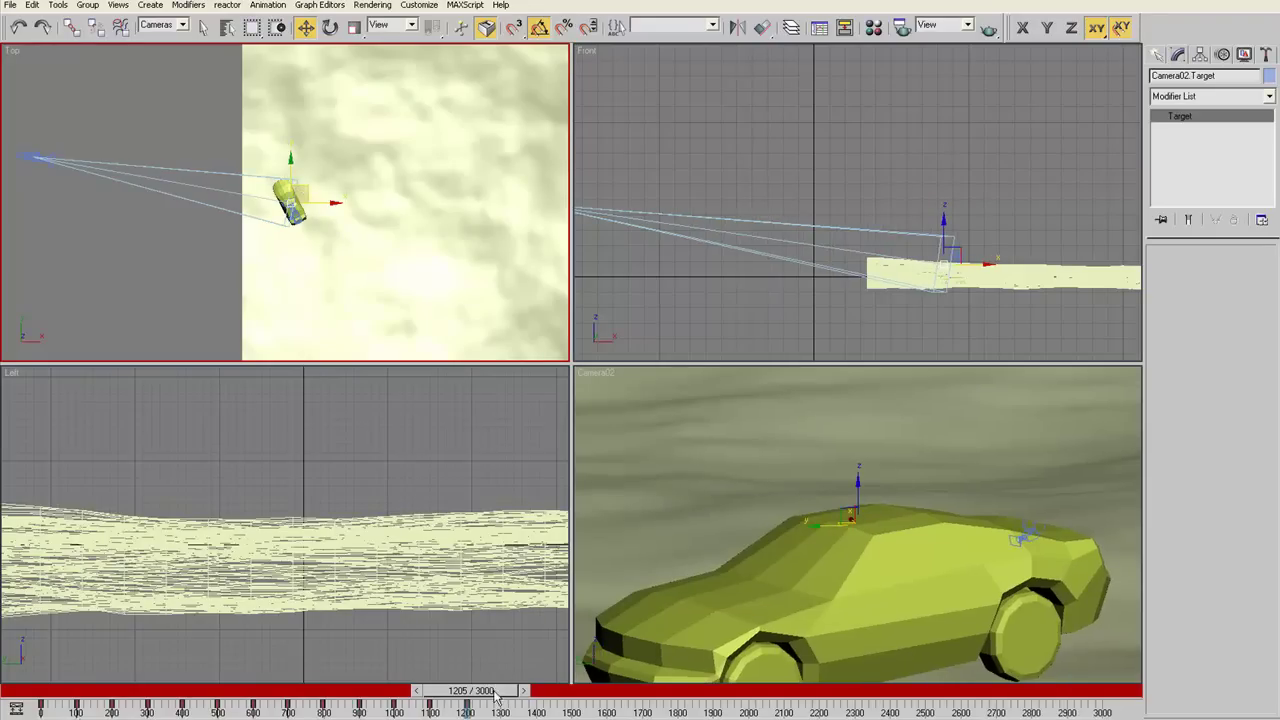
{"action": "left_click_drag", "start_coordinate": [496, 697], "coordinate": [528, 703]}
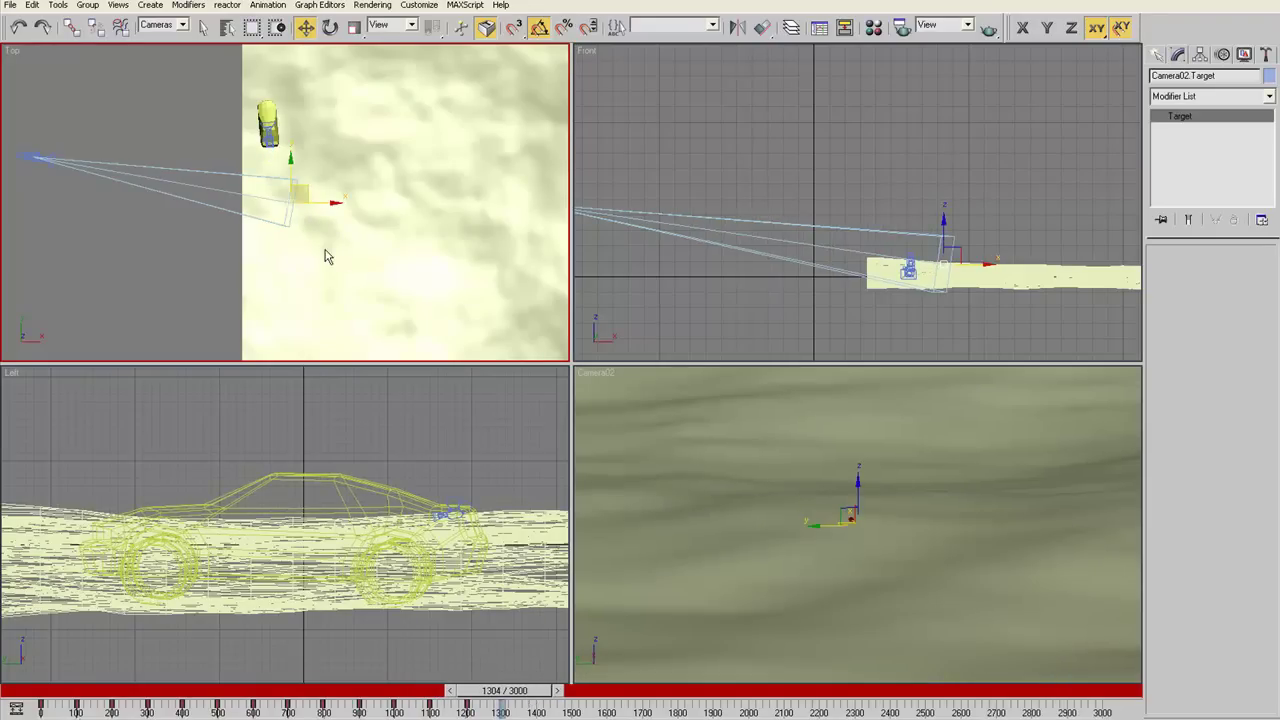
{"action": "left_click_drag", "start_coordinate": [305, 190], "coordinate": [283, 112]}
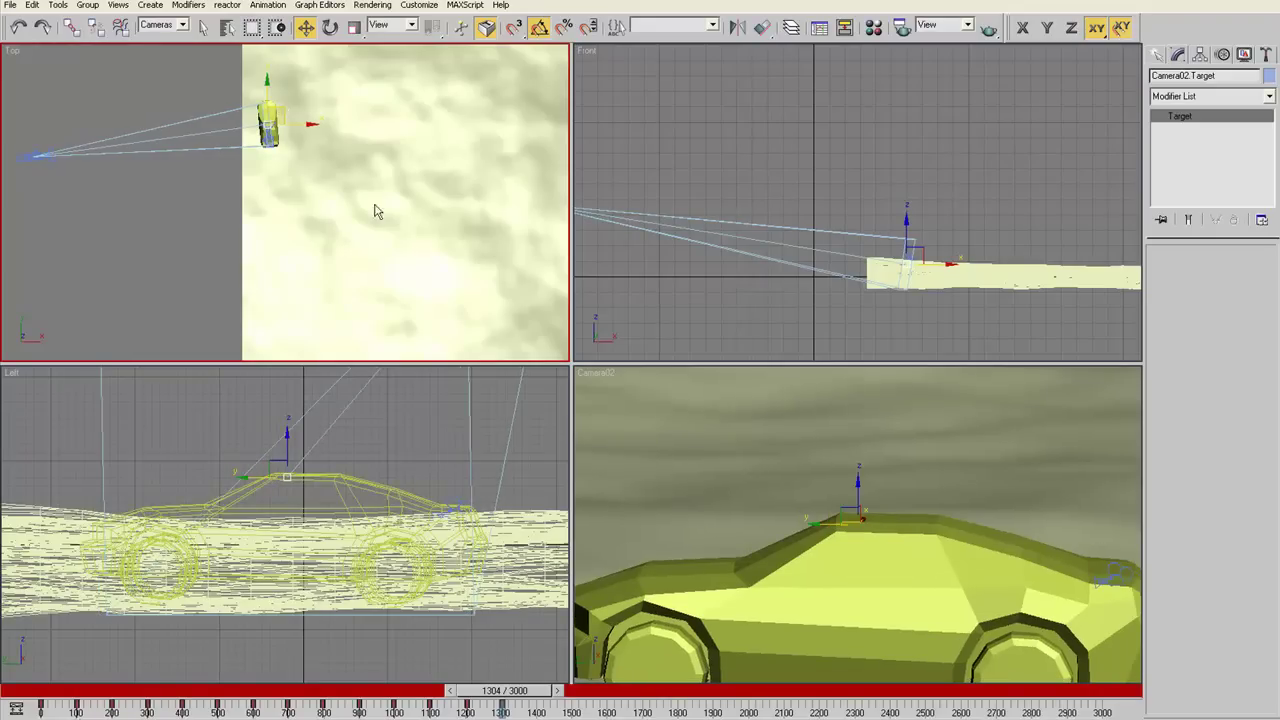
Turn off Auto Key, lower the target onto the car's side, and maximize the Camera02 view
{"action": "key", "text": "n"}
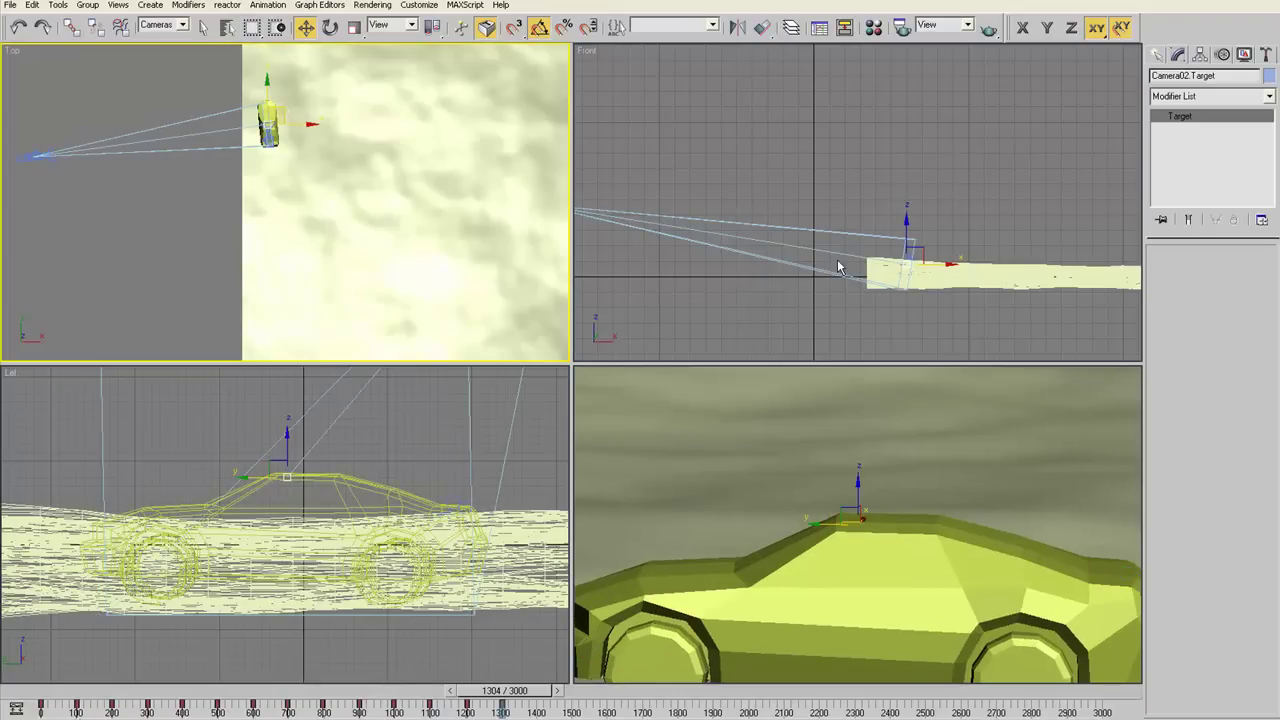
{"action": "left_click_drag", "start_coordinate": [916, 260], "coordinate": [913, 268]}
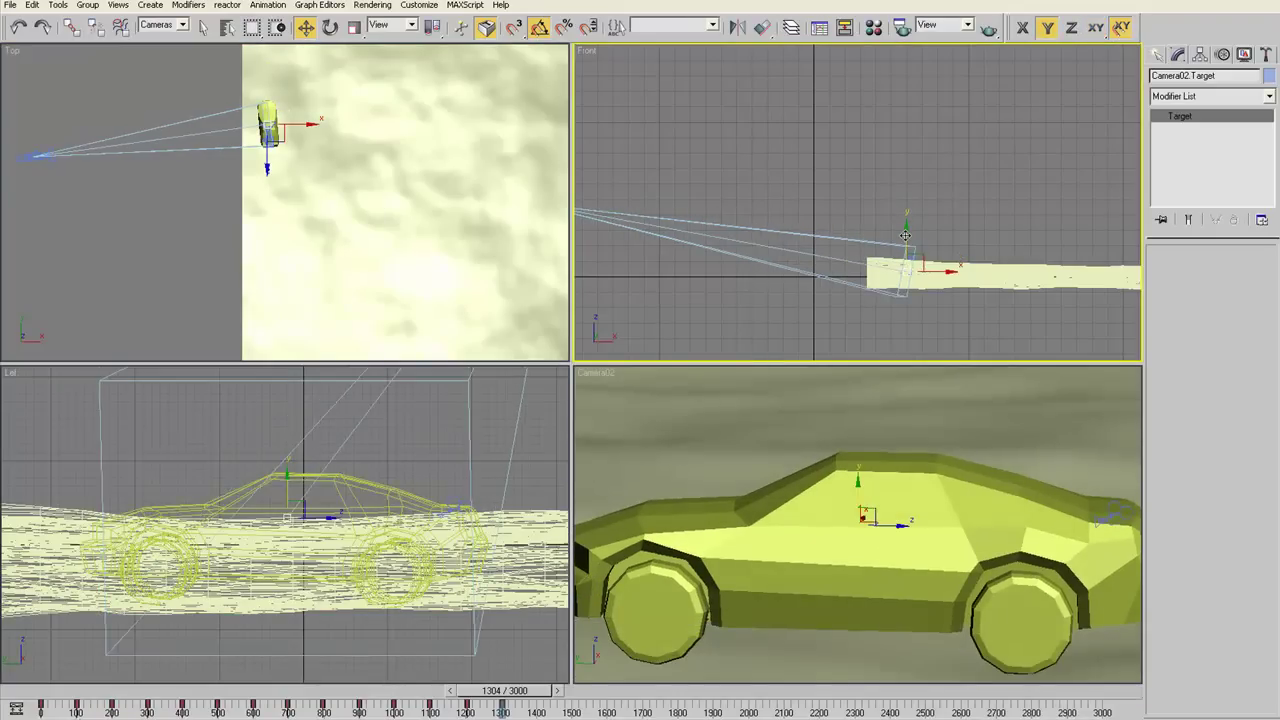
{"action": "right_click", "coordinate": [929, 518]}
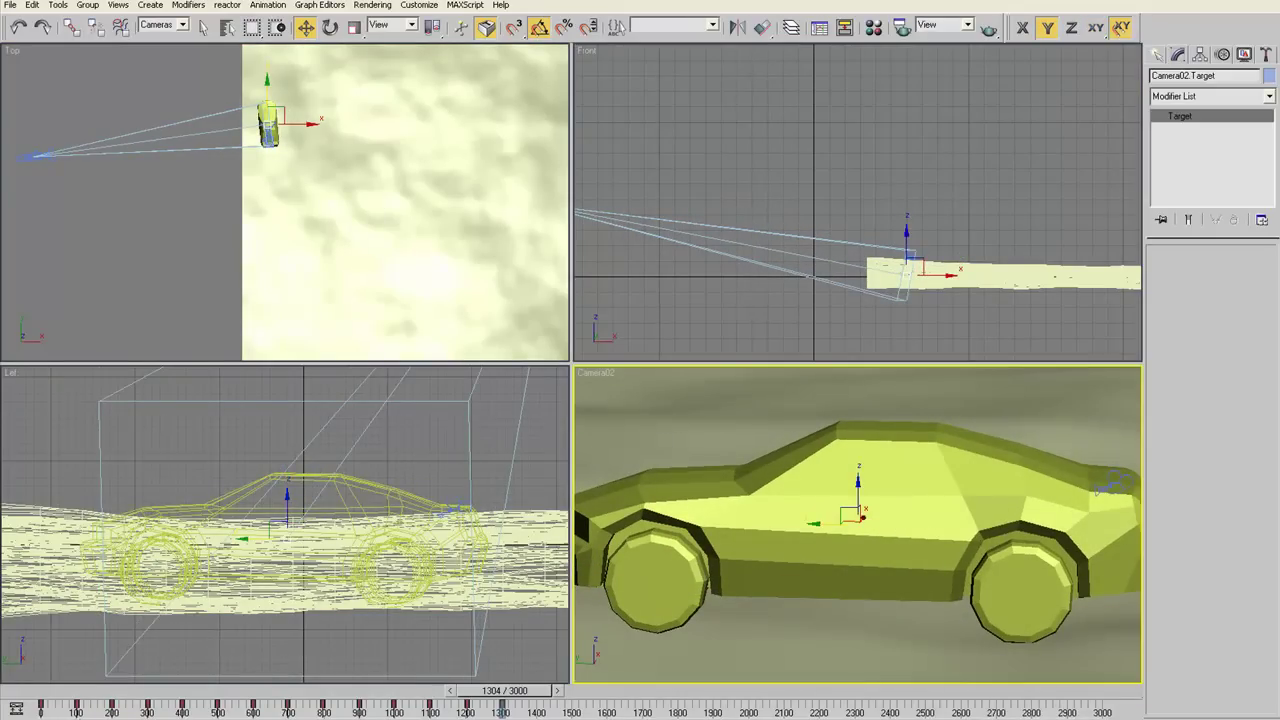
{"action": "key", "text": "alt+w"}
Play Camera02's animation from frame 0, stop it, and show the target's Motion panel
{"action": "key", "text": "Home"}
{"action": "key", "text": "slash"}
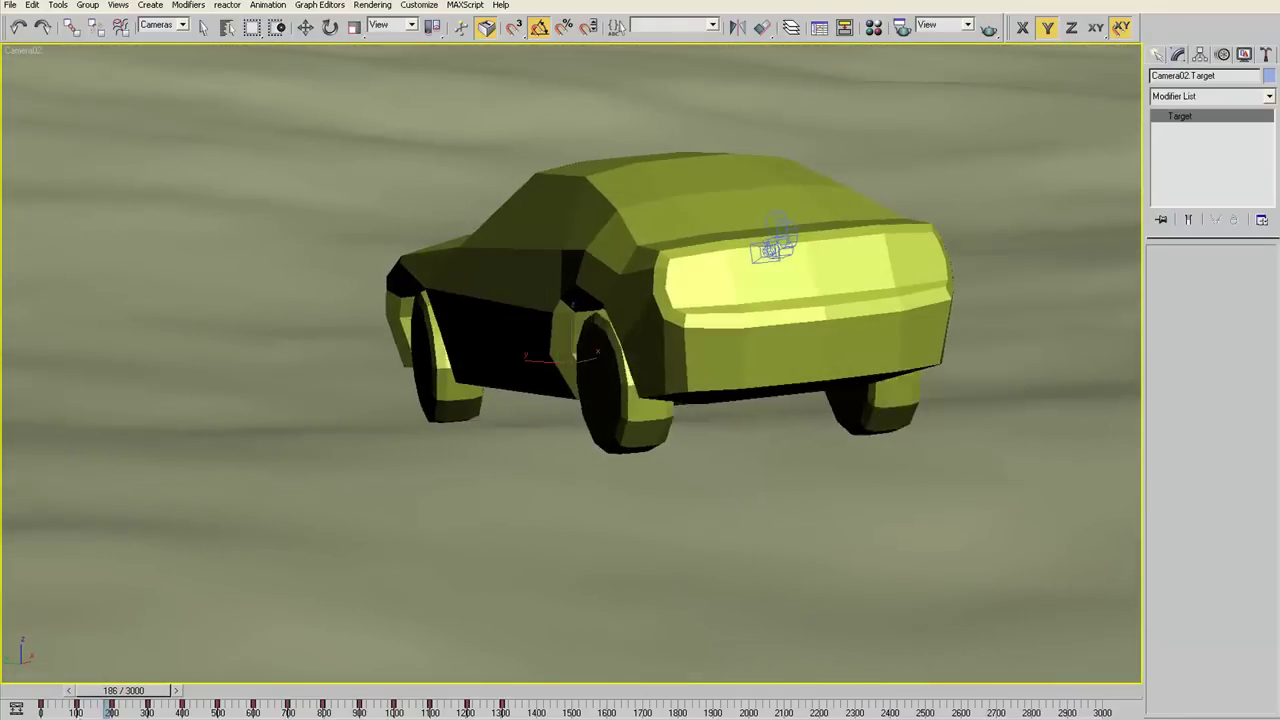
{"action": "key", "text": "slash"}
{"action": "key", "text": "w"}
{"action": "left_click", "coordinate": [1224, 56]}
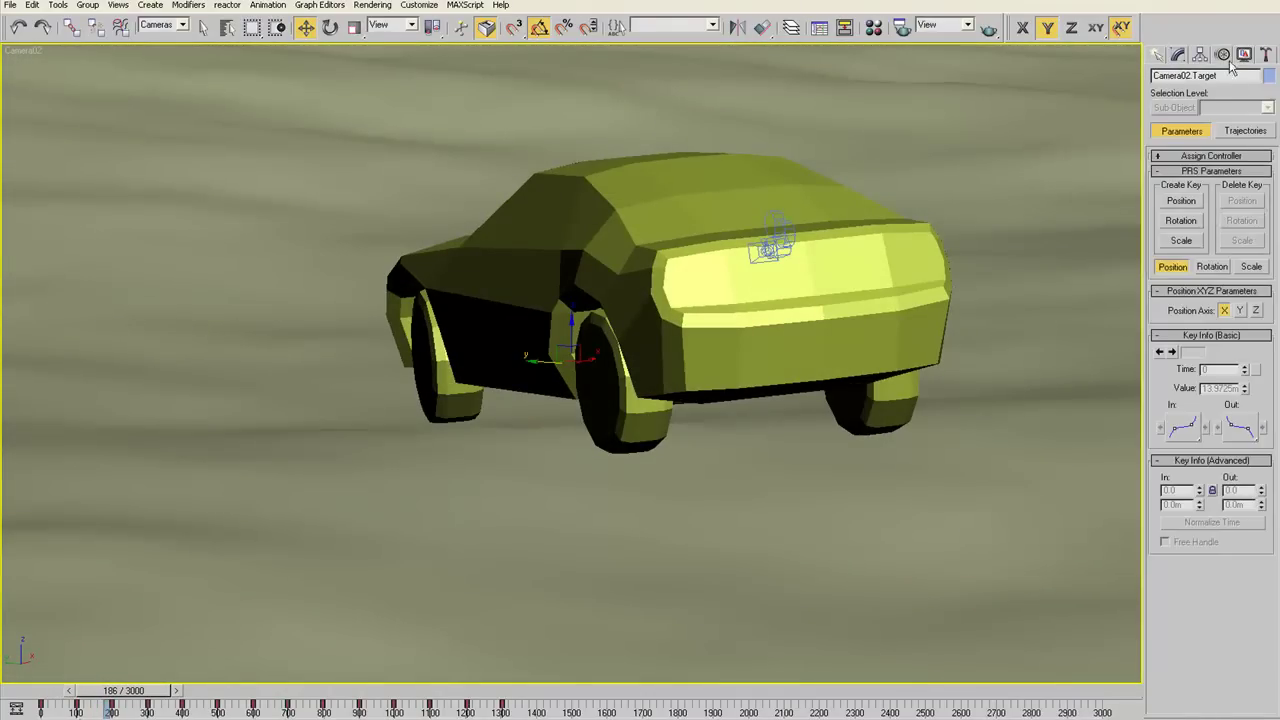
Open the Display panel with cameras and helpers hidden and resume playback
{"action": "left_click", "coordinate": [1243, 55]}
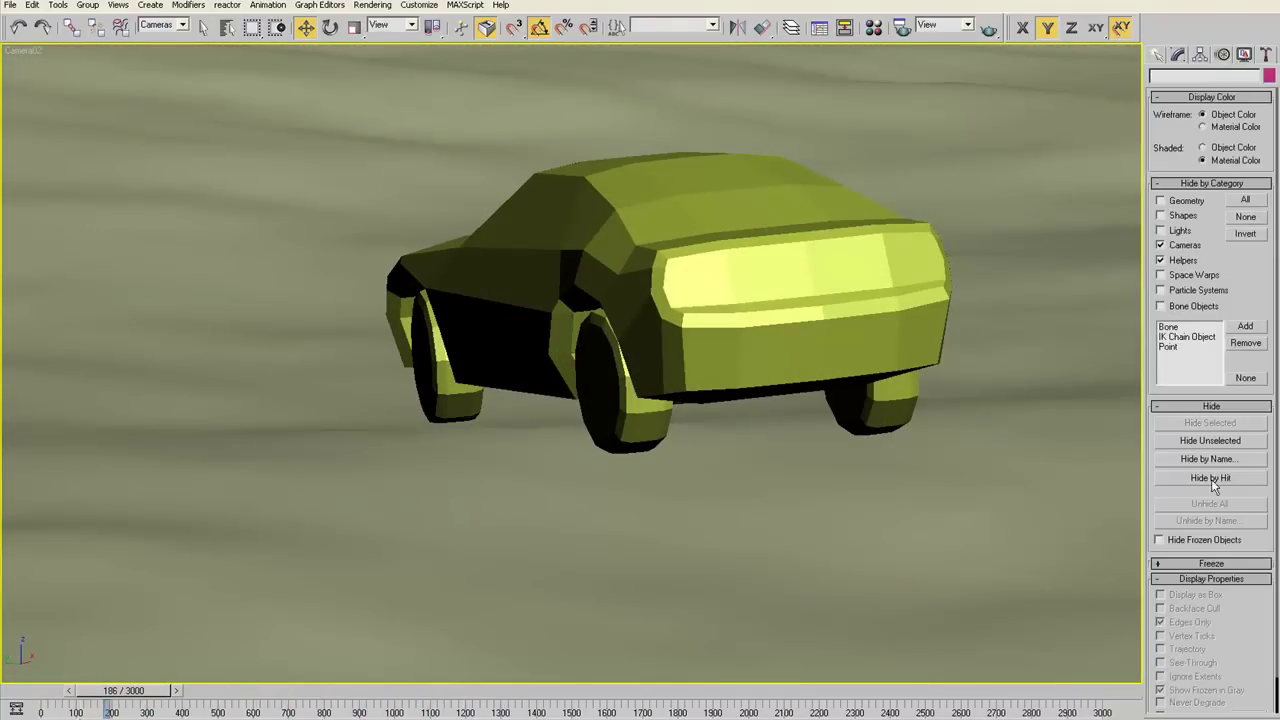
{"action": "key", "text": "slash"}
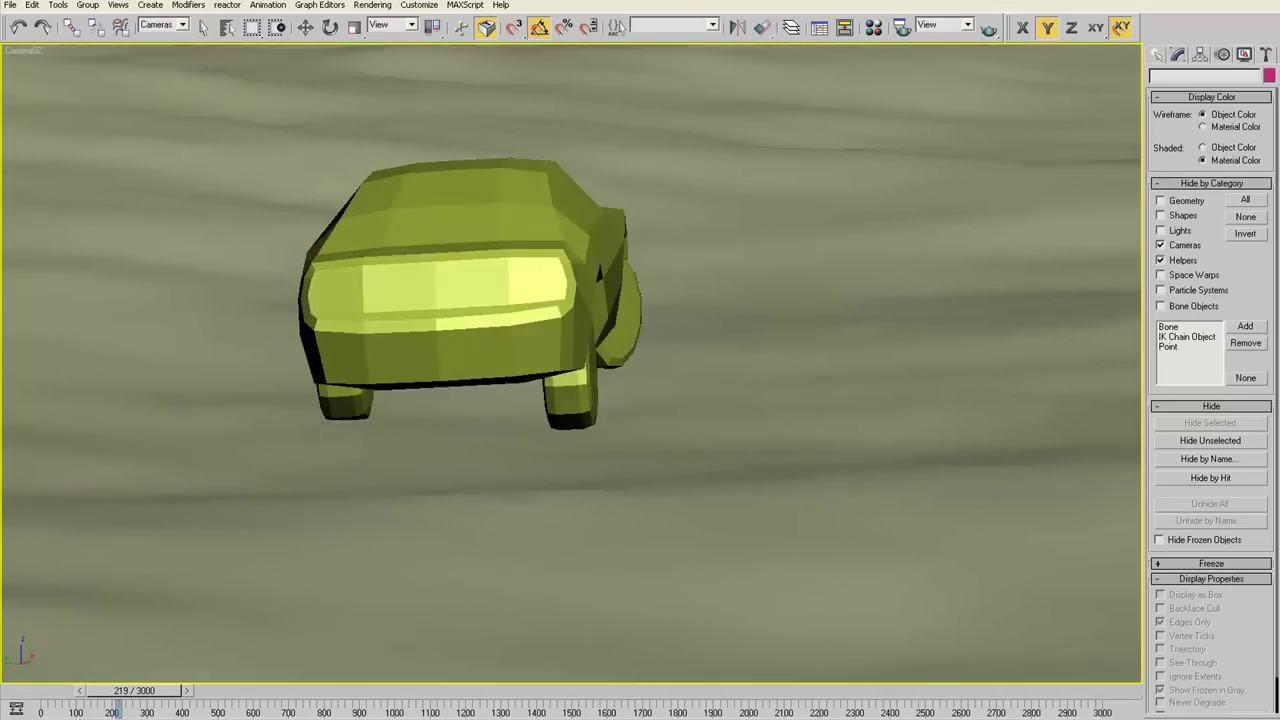